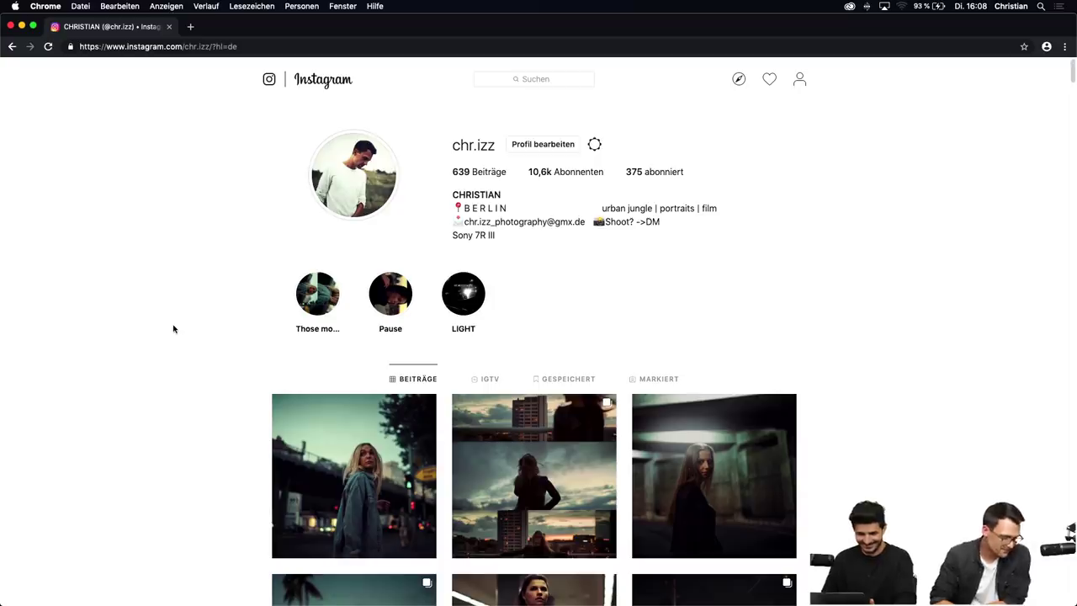
Scroll through the moody portrait grid, then reload the profile, which shows a Kein Internet error
scroll(174, 329, "down", 10)
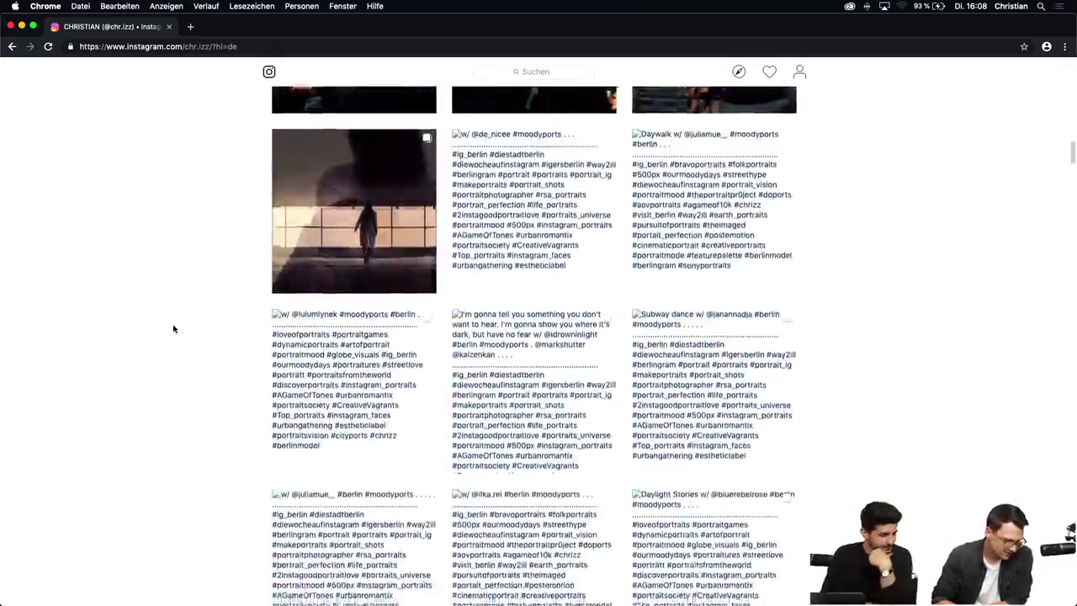
scroll(173, 329, "down", 2)
scroll(173, 329, "up", 4)
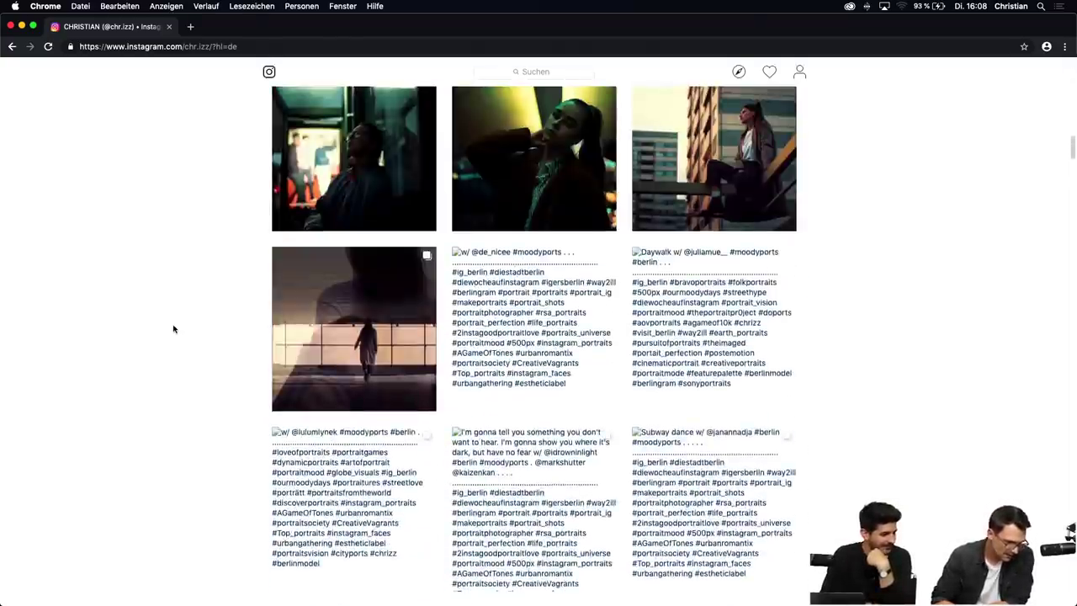
scroll(173, 329, "up", 4)
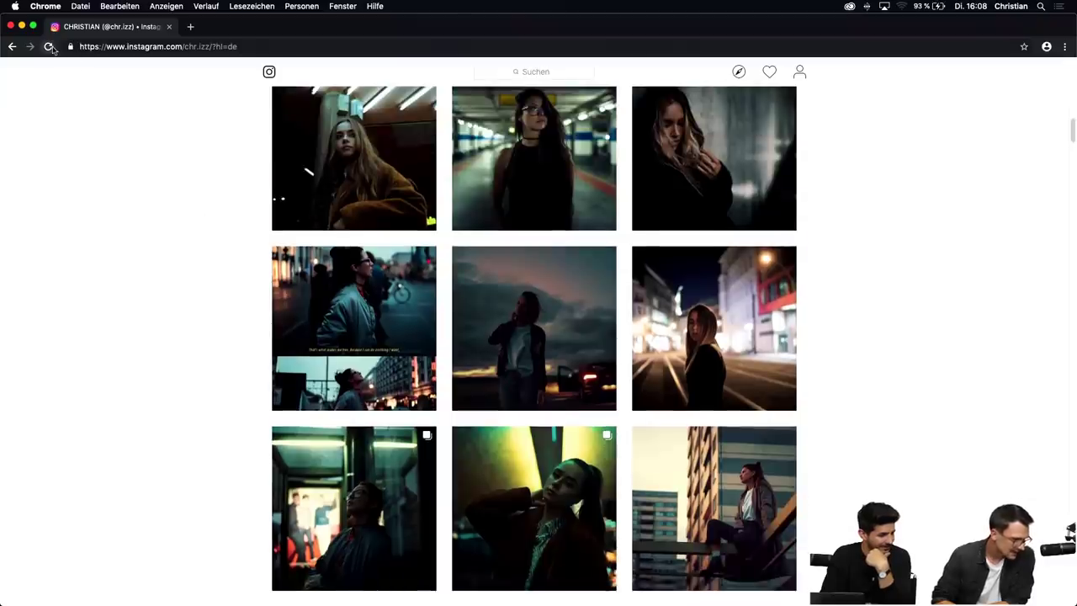
left_click(49, 46)
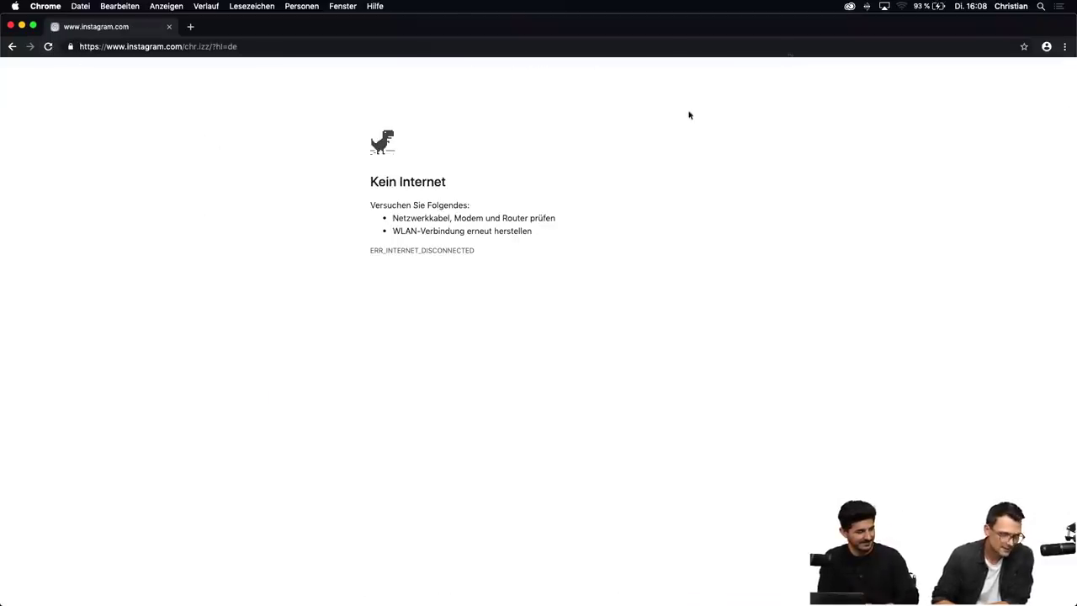
Join the AdobeGuest Wi-Fi network and reload the Instagram profile page with Cmd+R
left_click(902, 6)
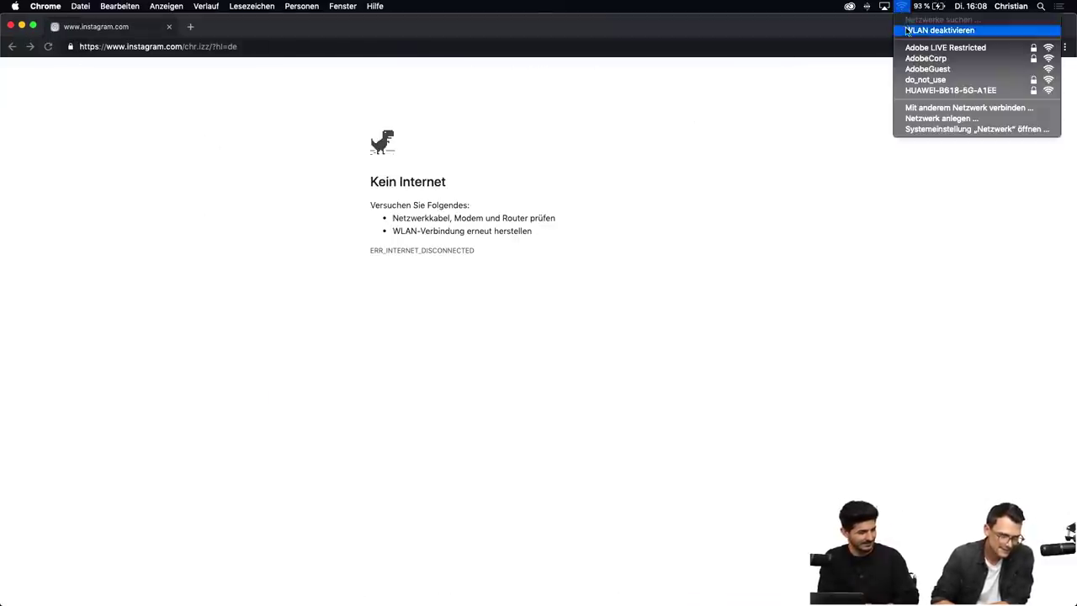
left_click(905, 69)
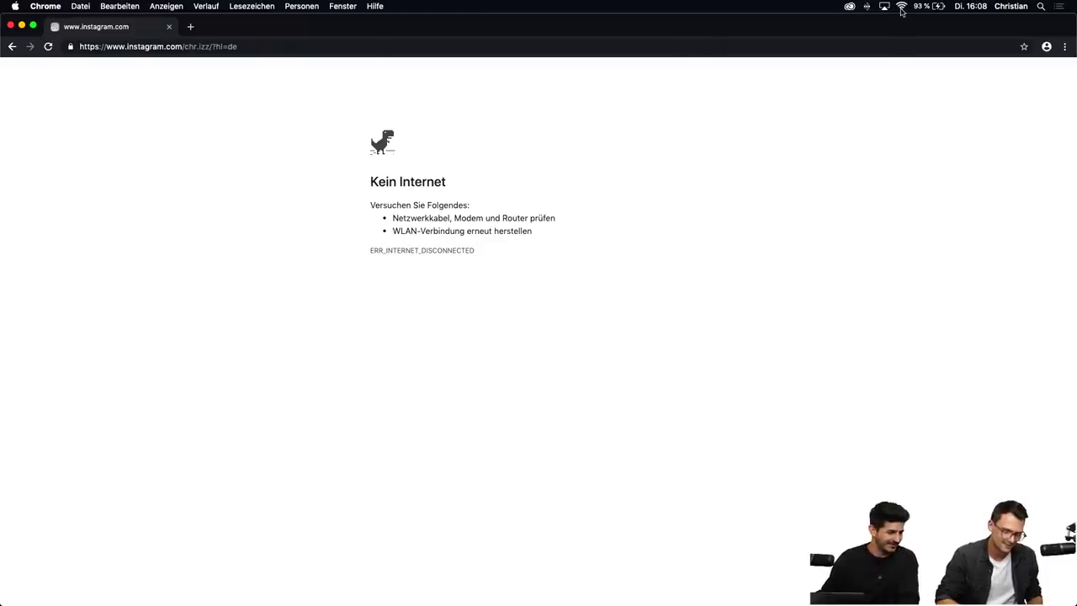
key("super+r")
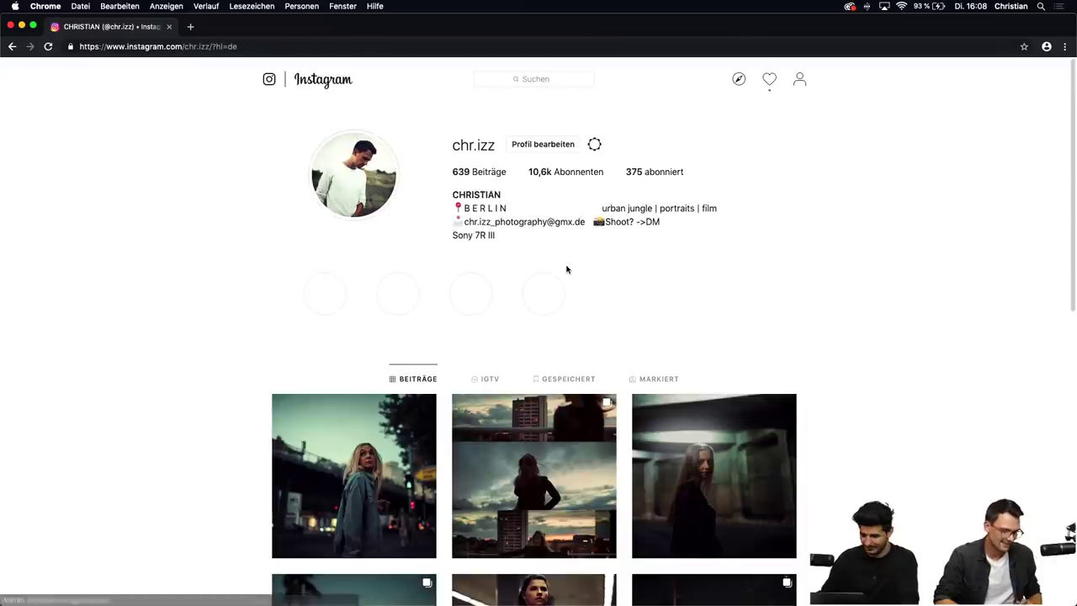
scroll(567, 270, "down", 15)
scroll(879, 267, "down", 5)
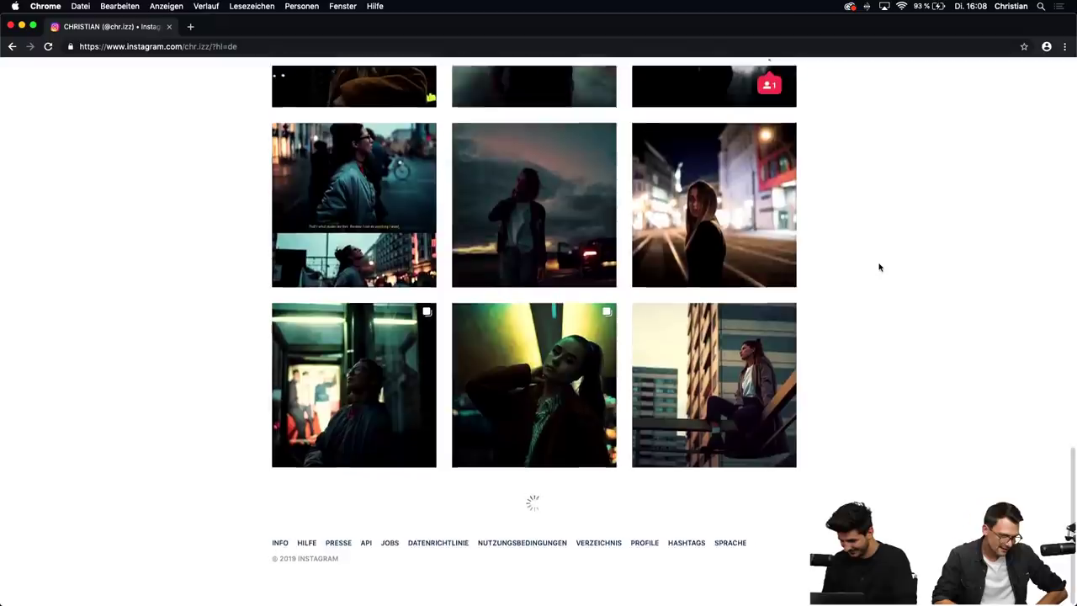
scroll(879, 268, "down", 15)
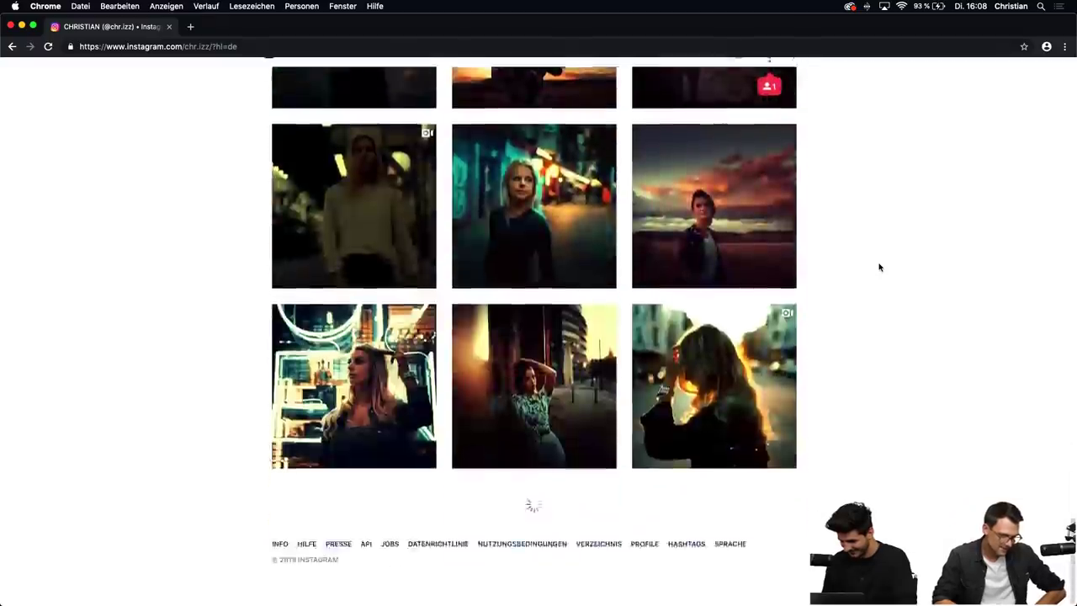
scroll(879, 268, "down", 15)
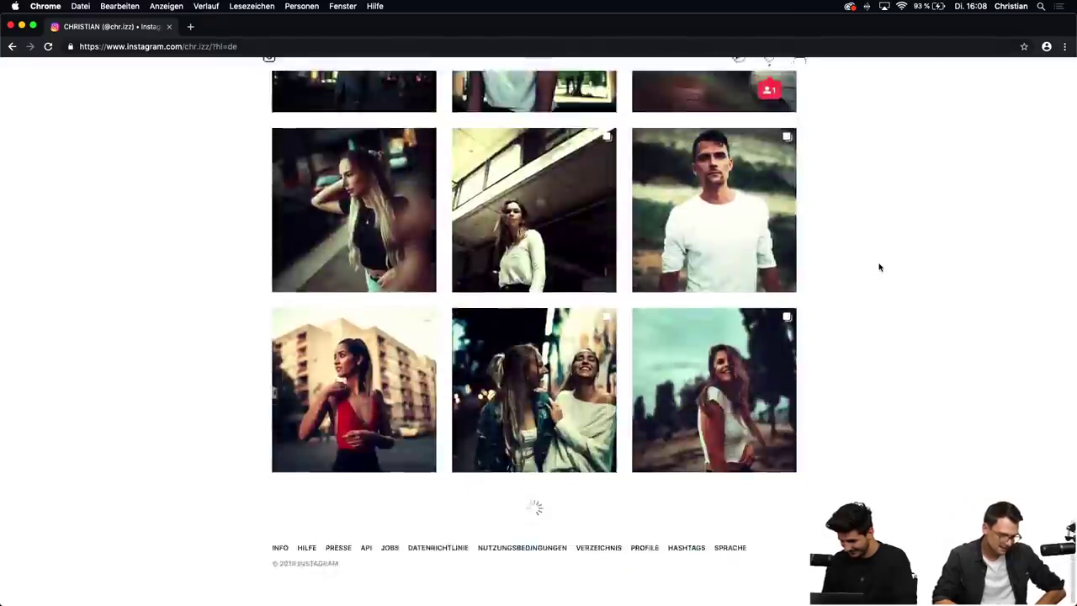
scroll(880, 268, "down", 15)
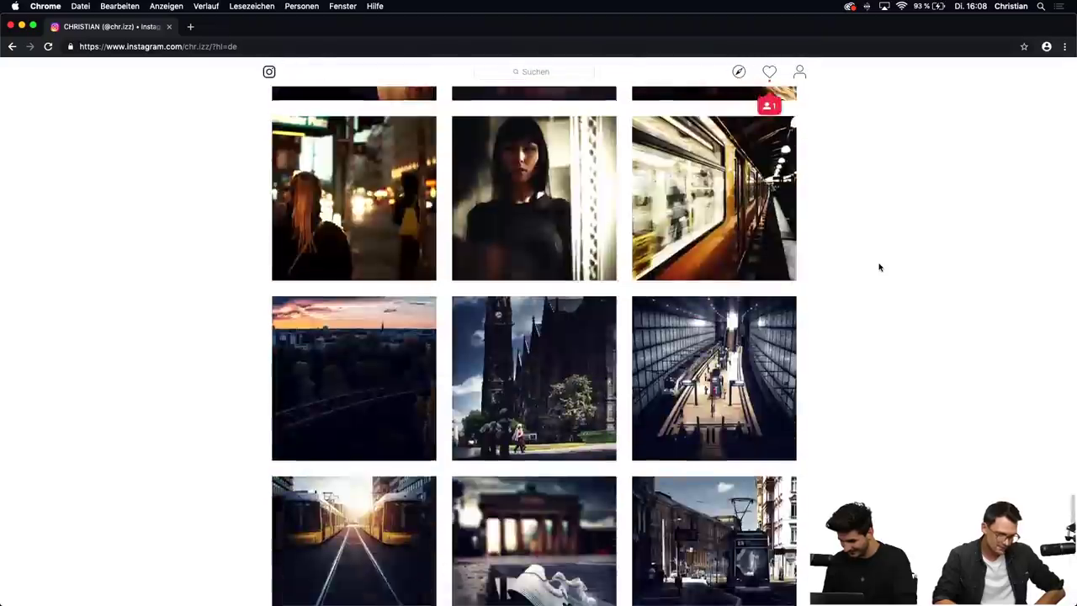
scroll(879, 268, "down", 15)
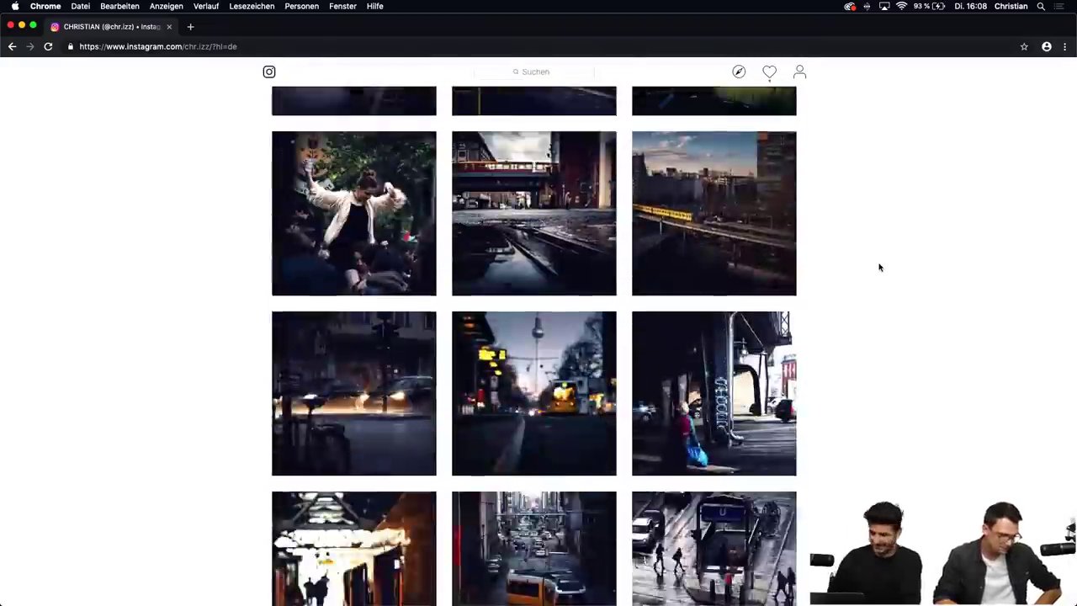
scroll(879, 268, "down", 10)
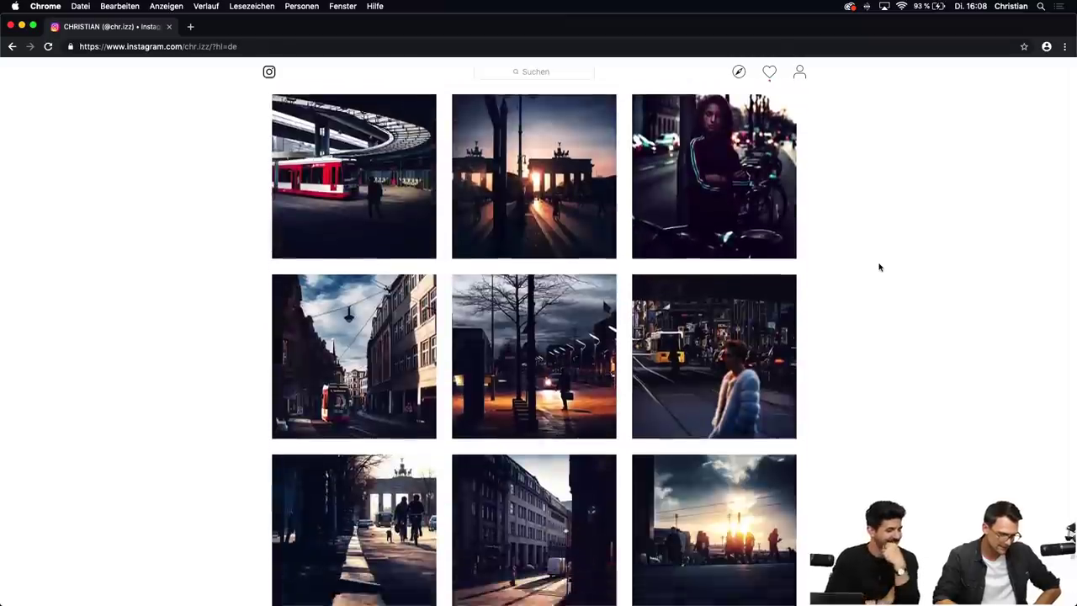
scroll(879, 267, "down", 10)
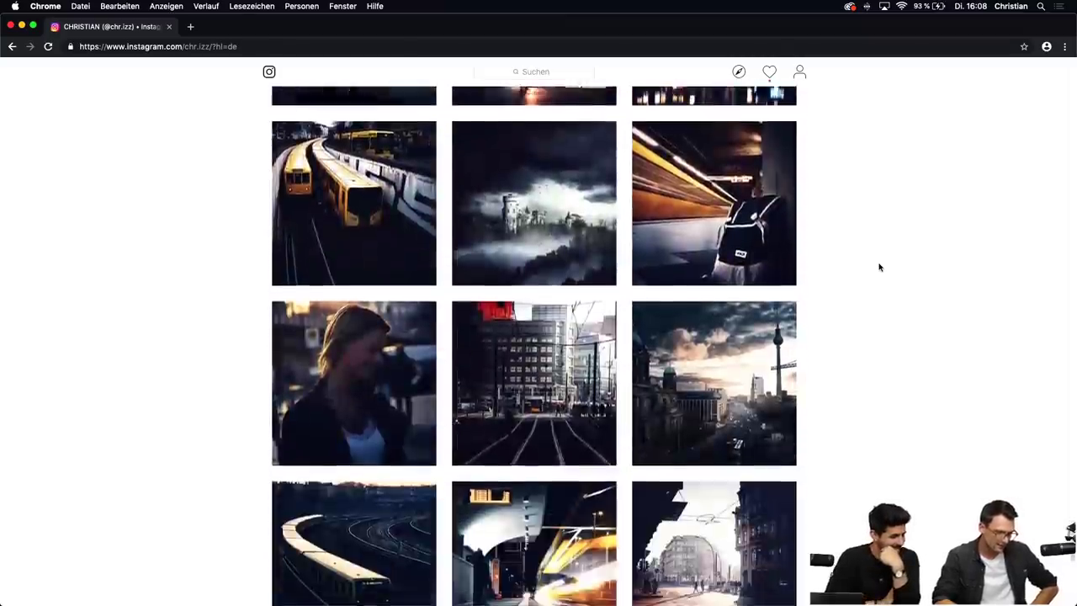
scroll(879, 268, "down", 5)
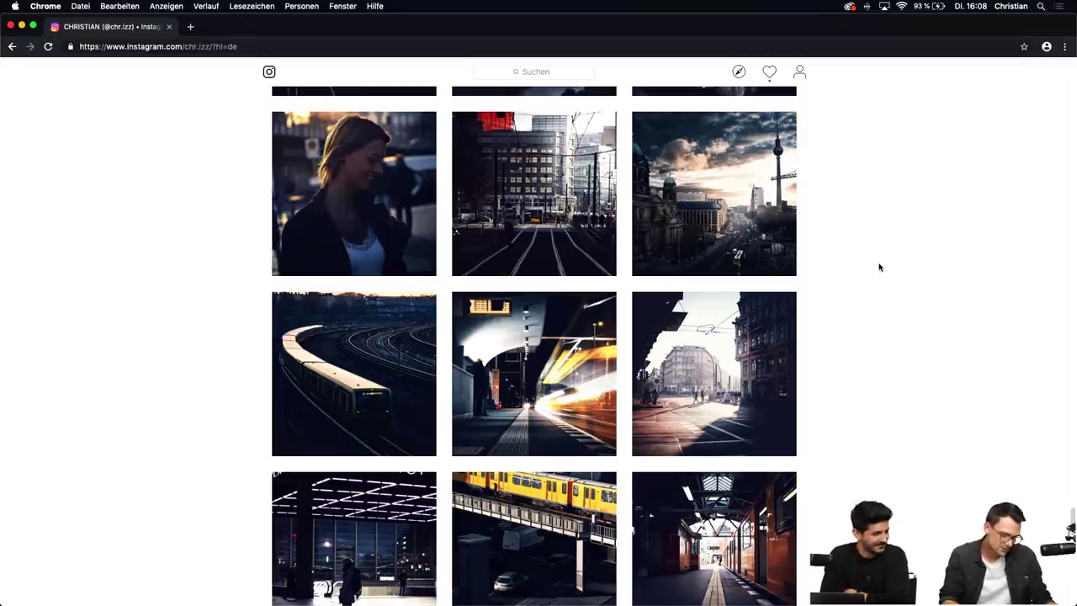
scroll(879, 268, "up", 5)
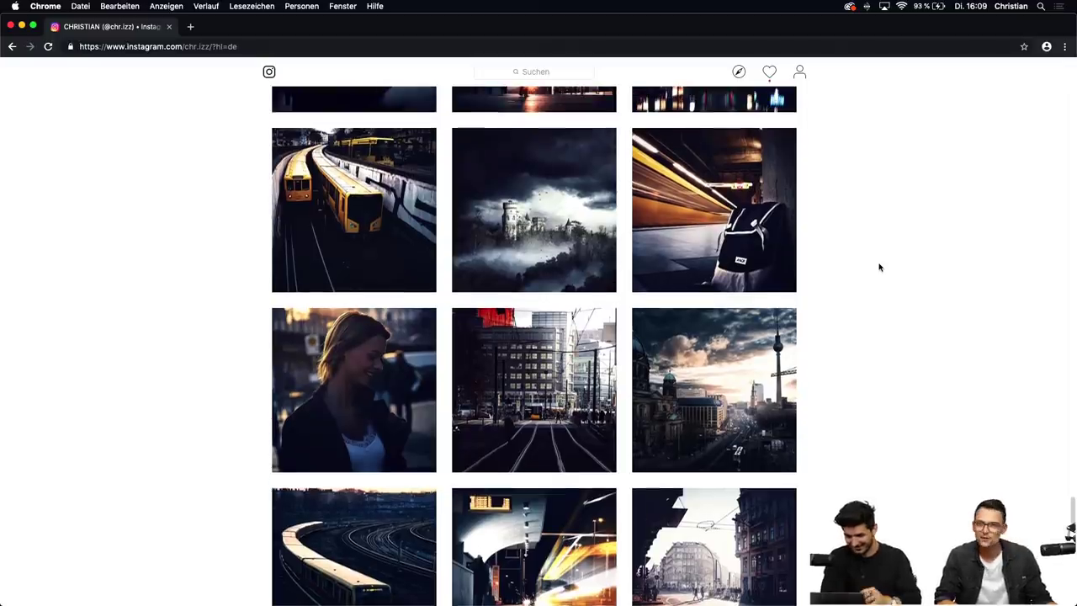
scroll(879, 268, "up", 2)
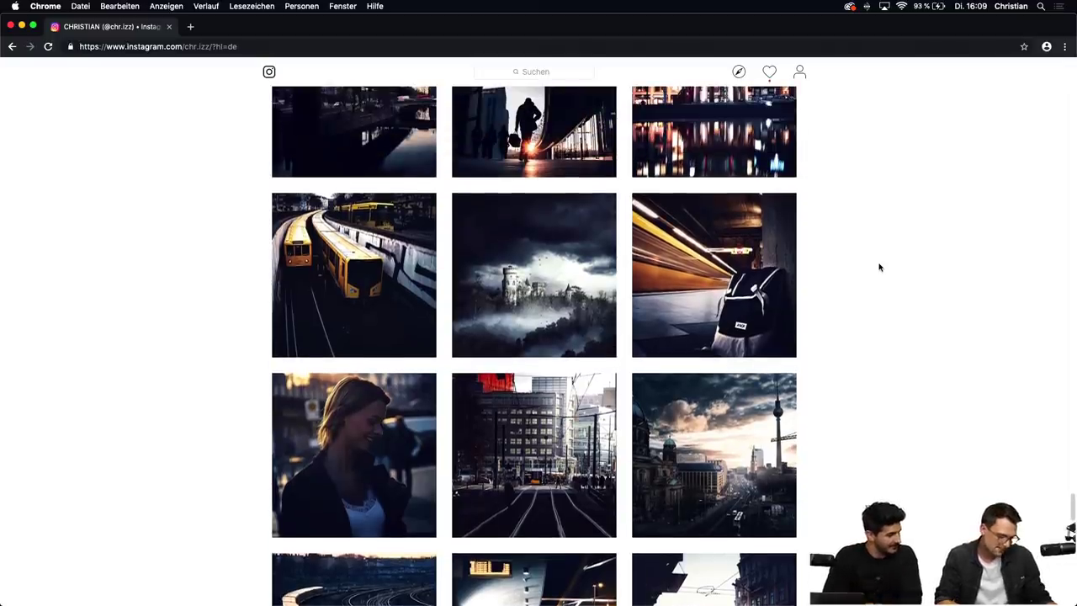
scroll(879, 267, "up", 10)
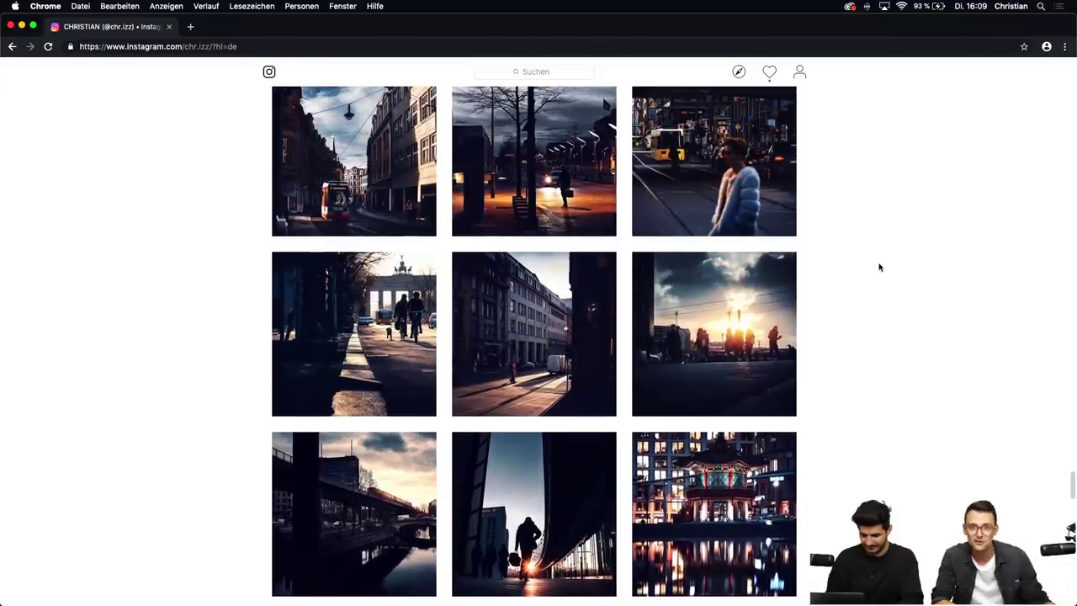
scroll(879, 267, "up", 5)
scroll(879, 268, "up", 12)
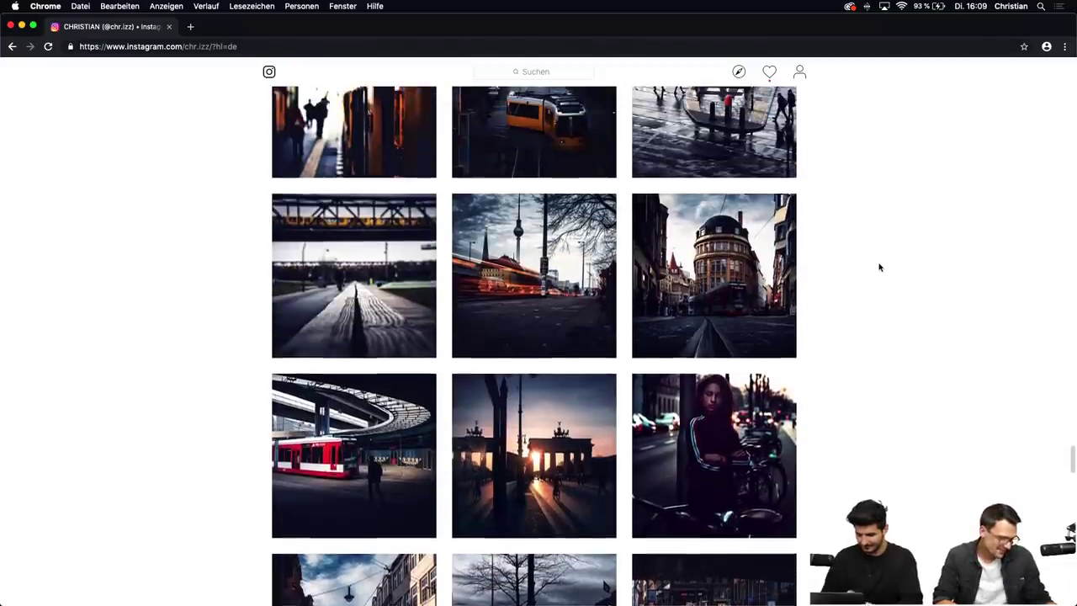
scroll(879, 268, "up", 13)
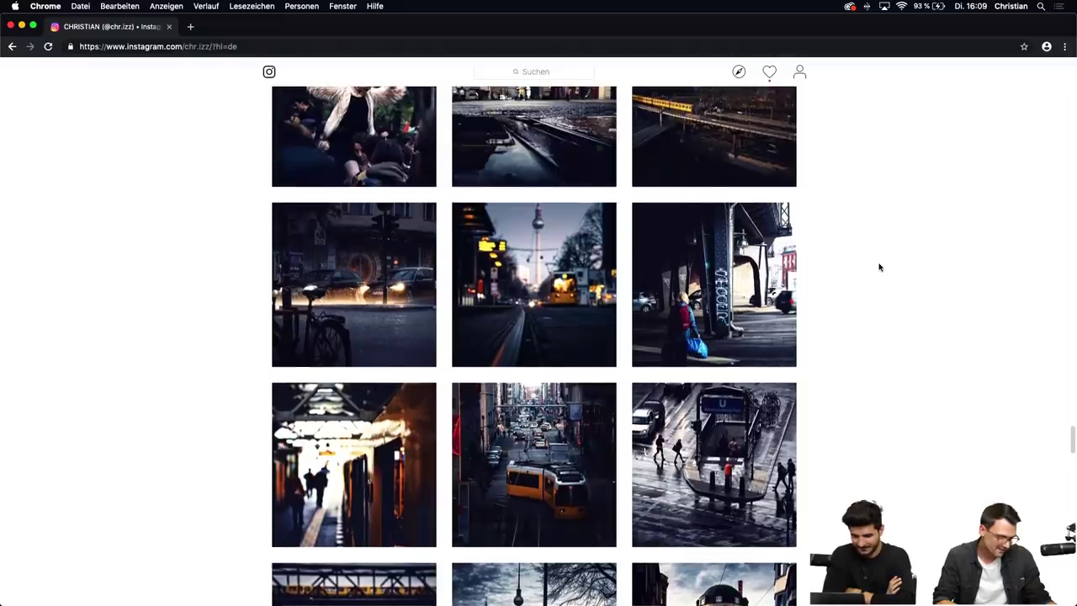
scroll(879, 268, "up", 16)
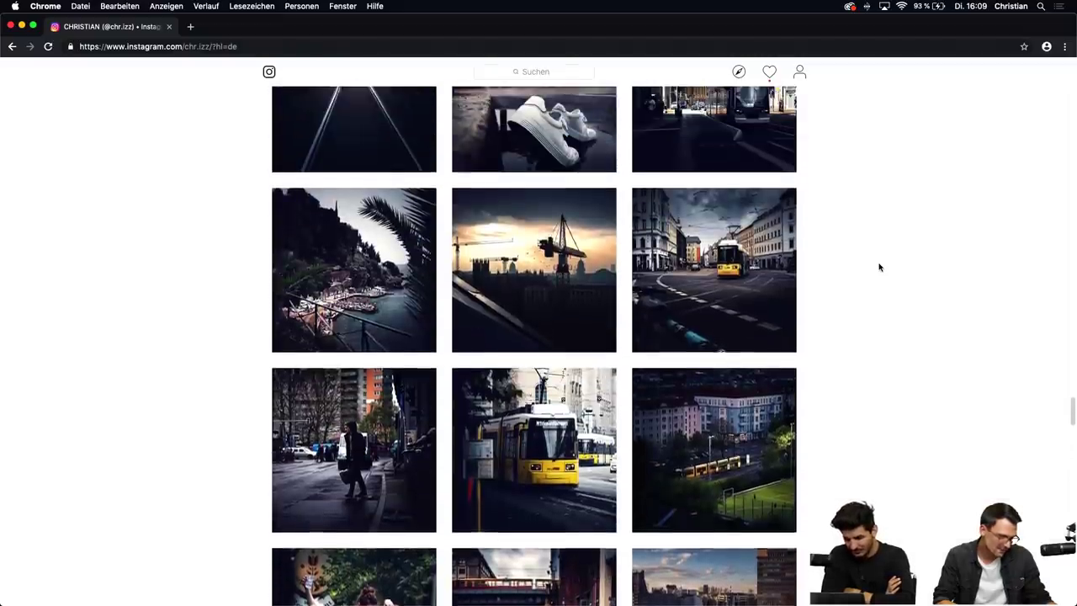
scroll(879, 268, "up", 4)
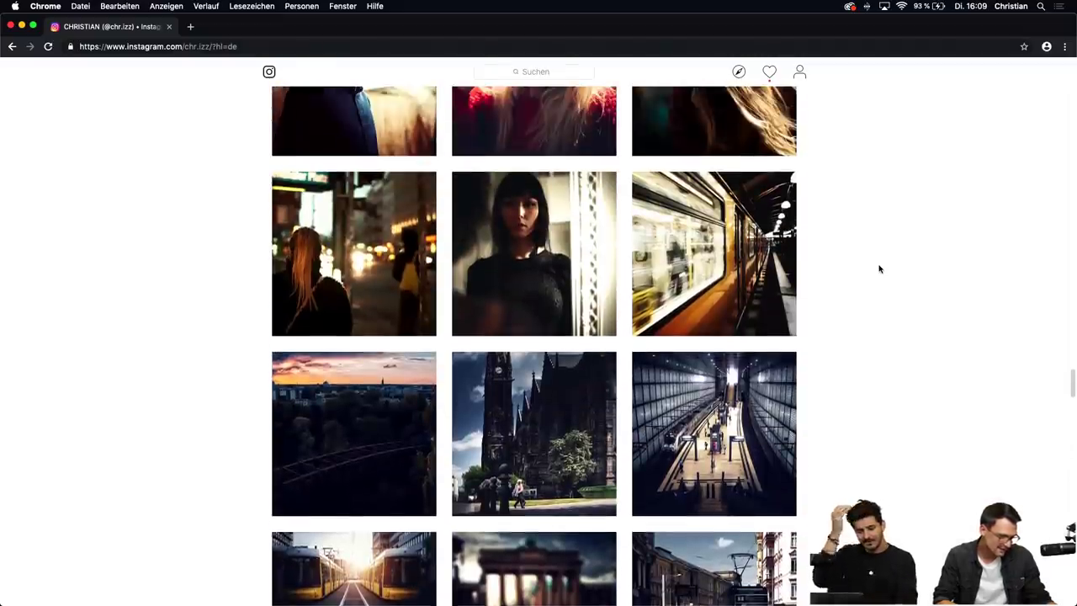
scroll(879, 268, "down", 2)
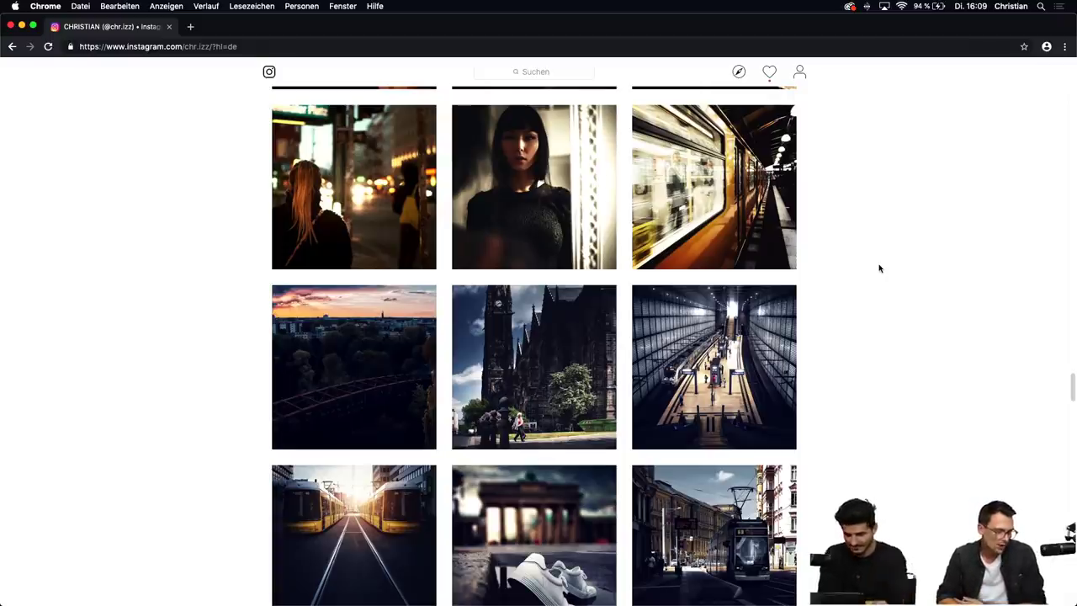
scroll(879, 268, "up", 2)
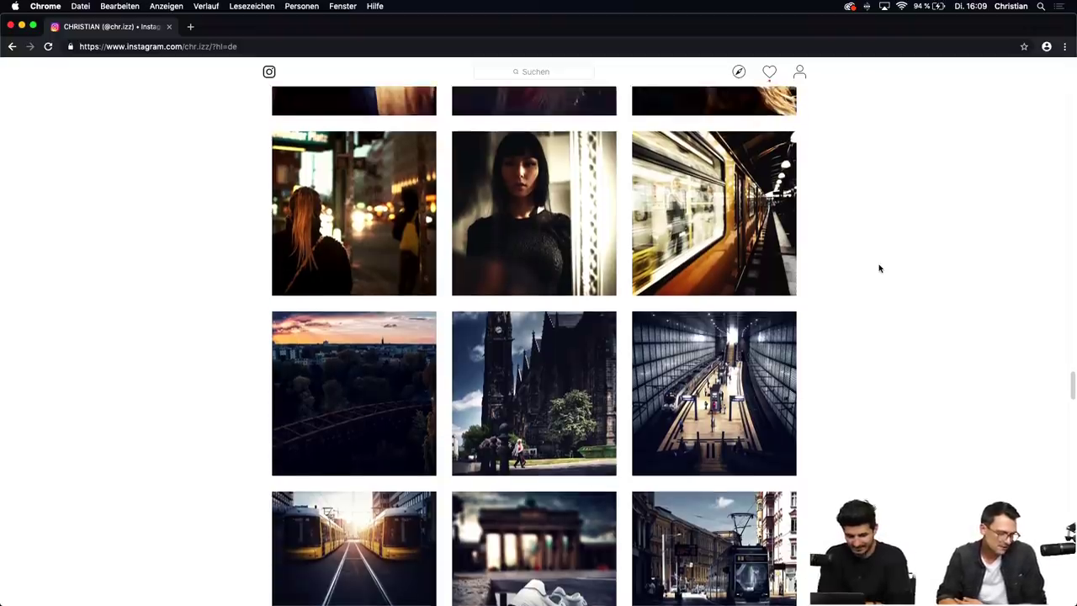
scroll(879, 269, "down", 1)
scroll(879, 268, "up", 1)
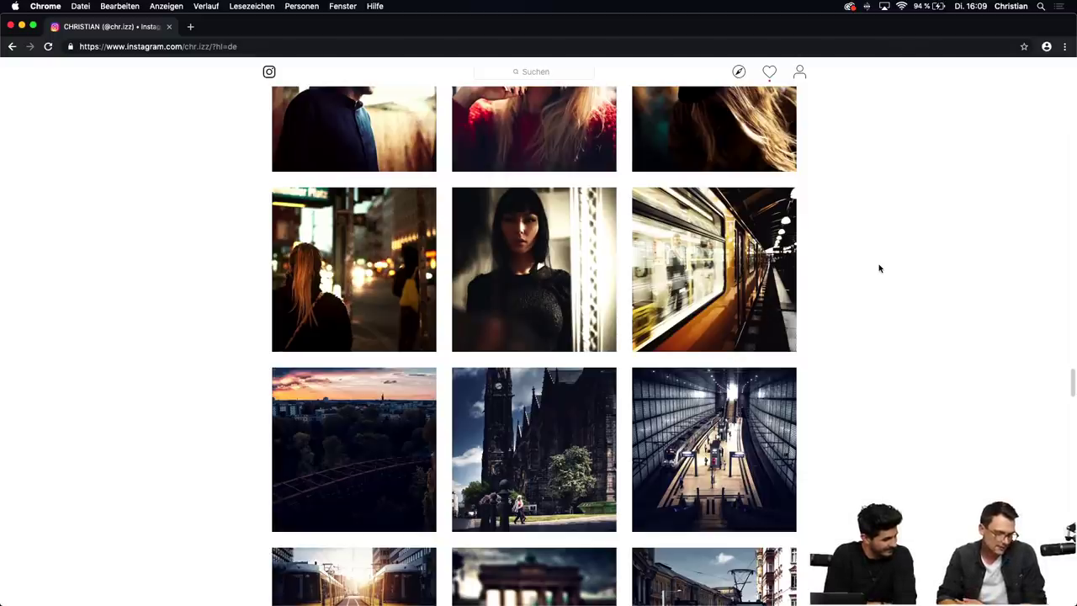
scroll(879, 269, "up", 5)
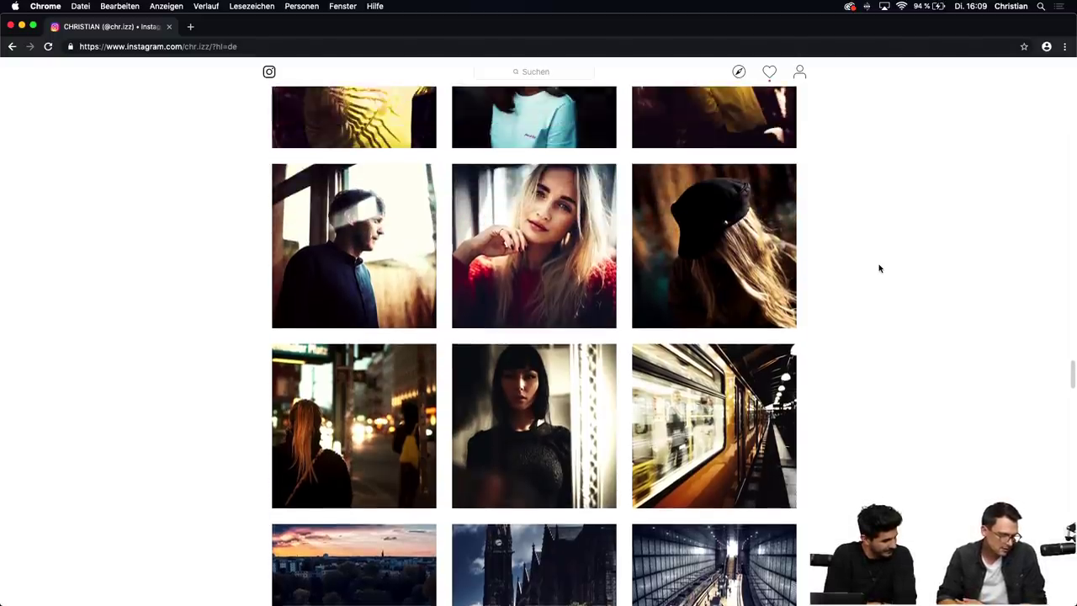
scroll(879, 268, "up", 1)
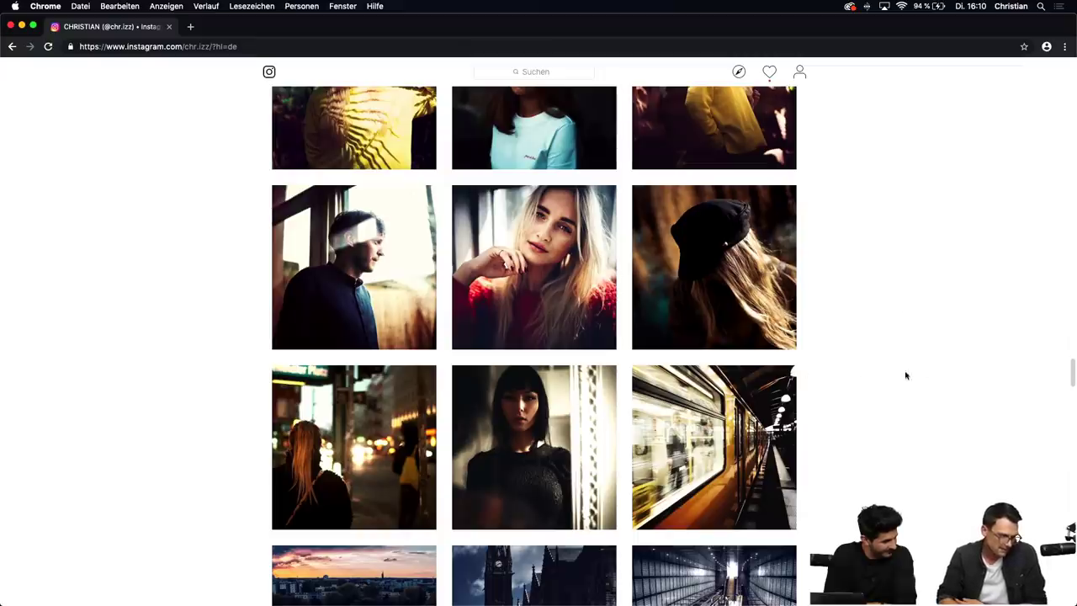
scroll(928, 430, "up", 1)
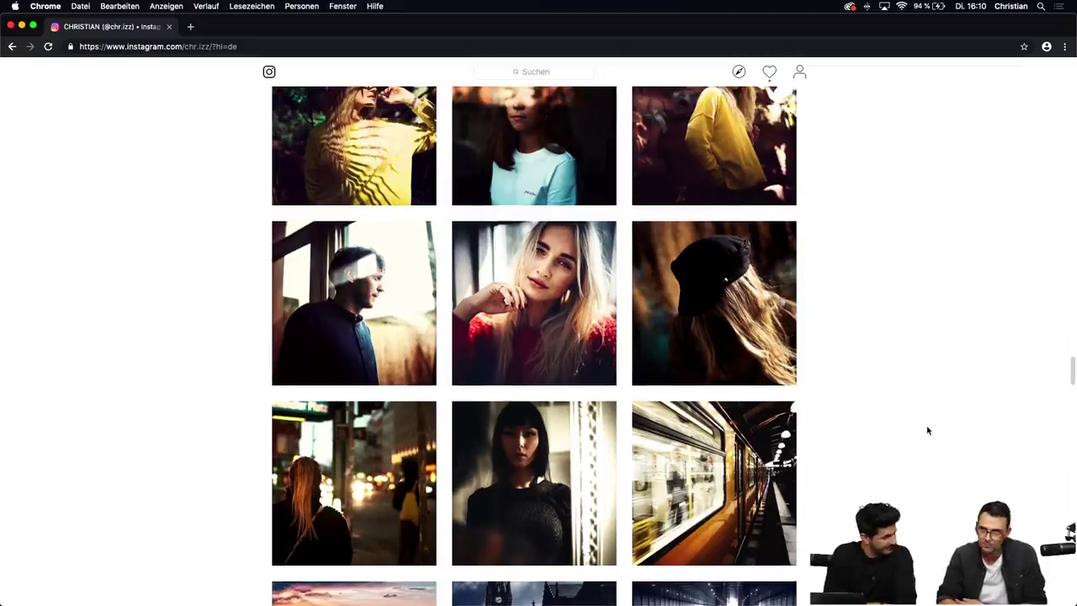
scroll(928, 430, "up", 5)
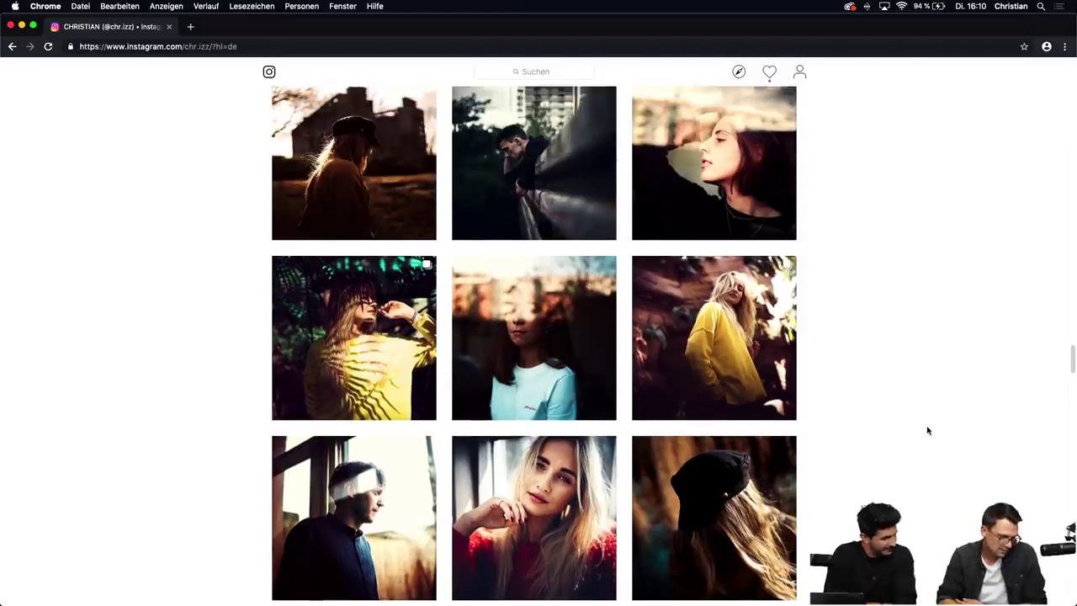
scroll(928, 429, "up", 1)
scroll(928, 430, "up", 4)
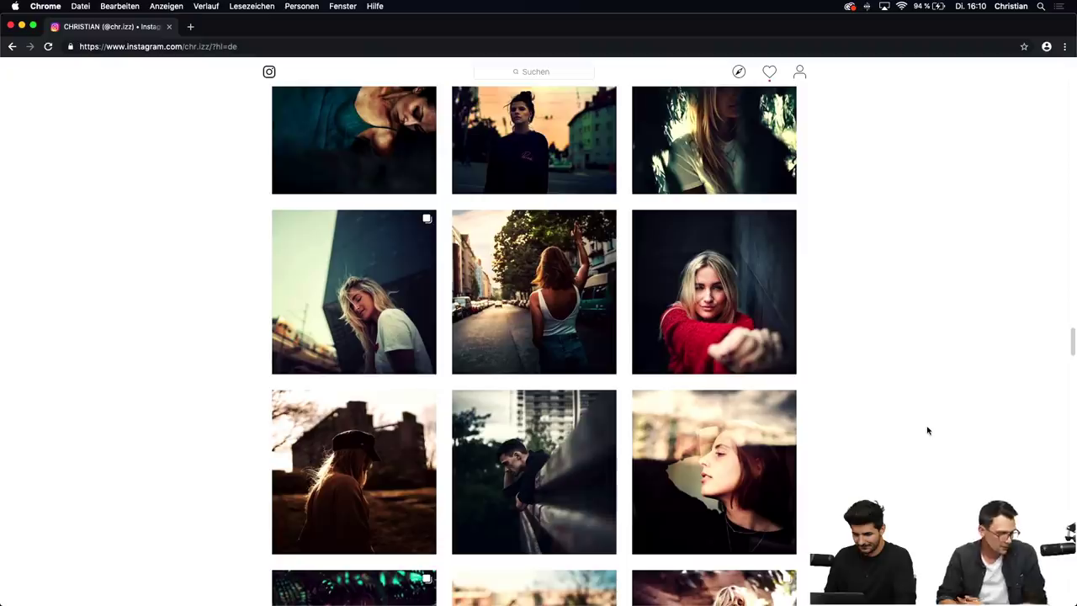
scroll(928, 430, "up", 4)
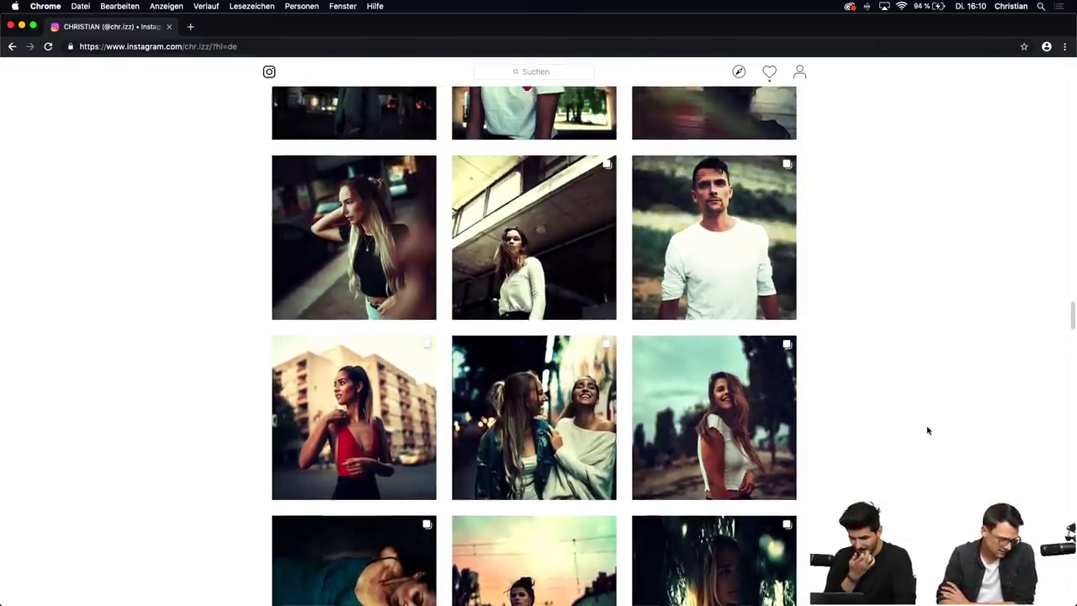
scroll(928, 430, "up", 7)
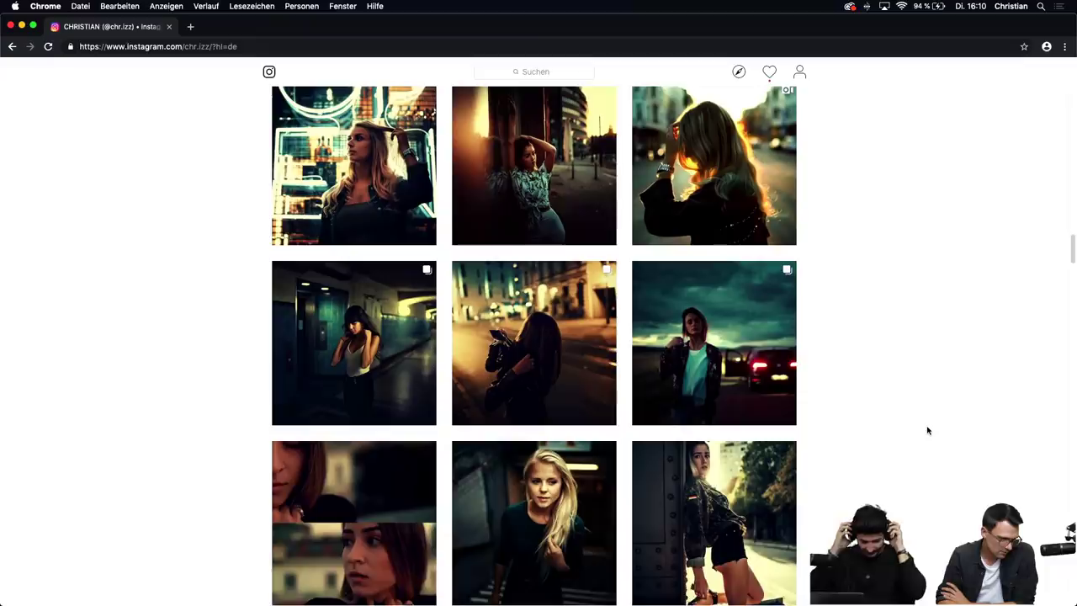
Scroll up to the first grid rows of overpass, palm-tree and footbridge twilight portraits
scroll(928, 430, "up", 2)
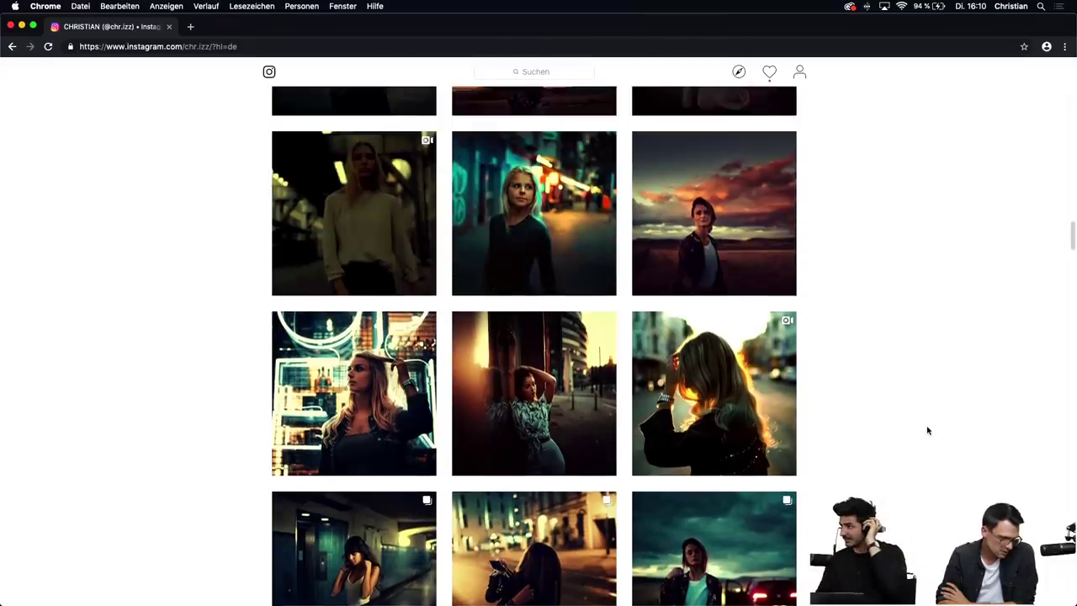
scroll(928, 430, "up", 3)
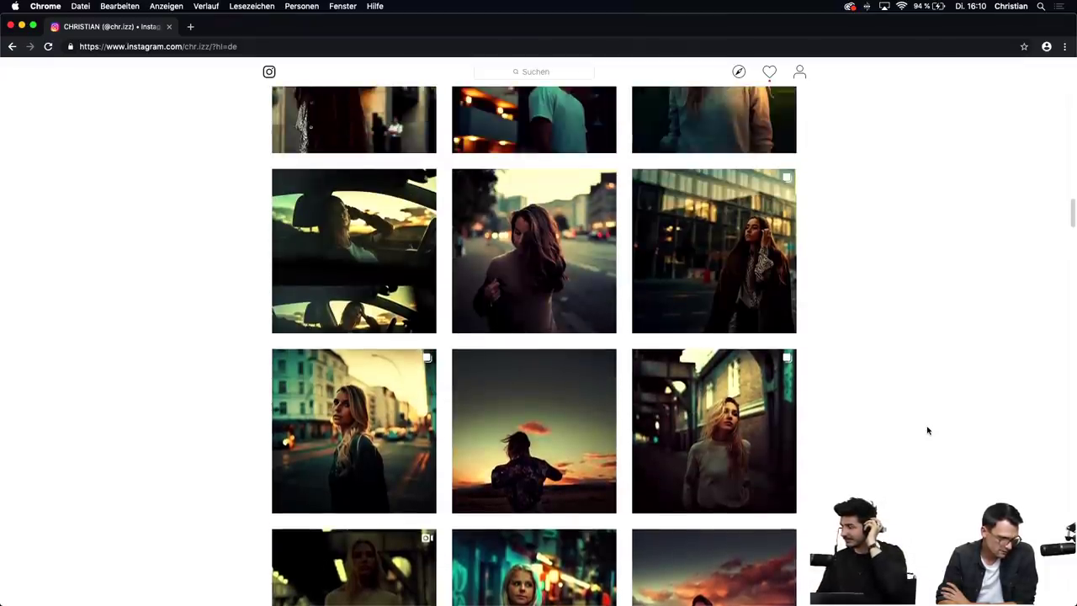
scroll(928, 430, "up", 3)
scroll(928, 430, "up", 20)
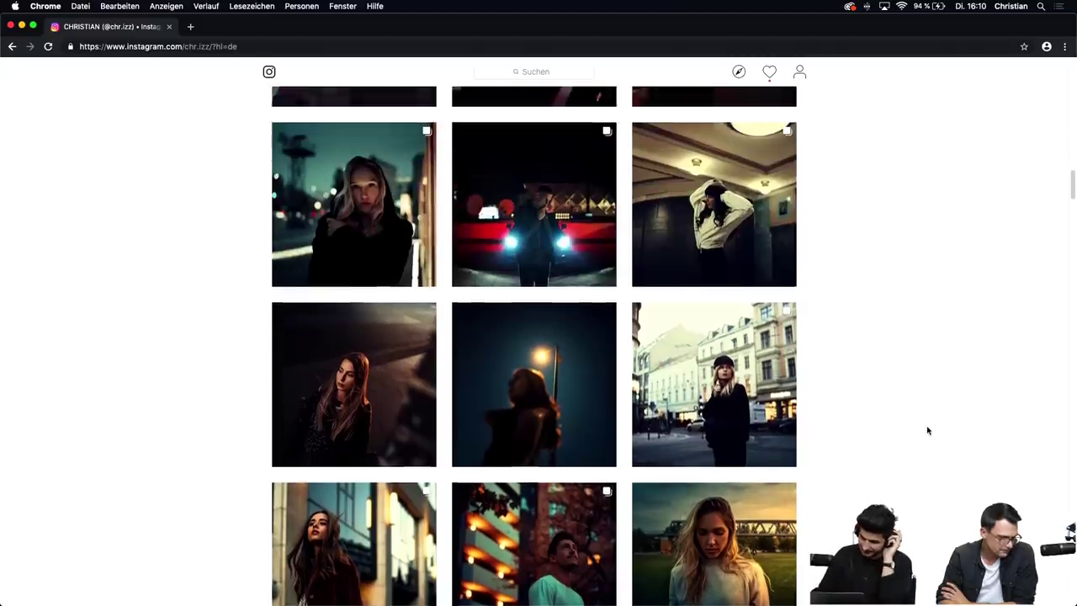
scroll(928, 438, "up", 20)
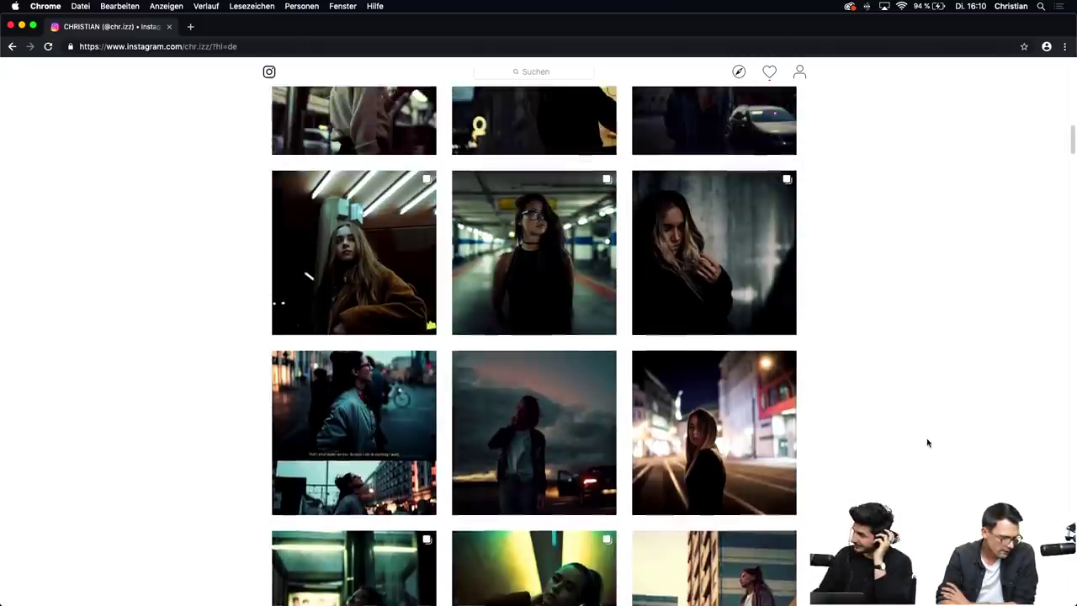
scroll(929, 467, "up", 5)
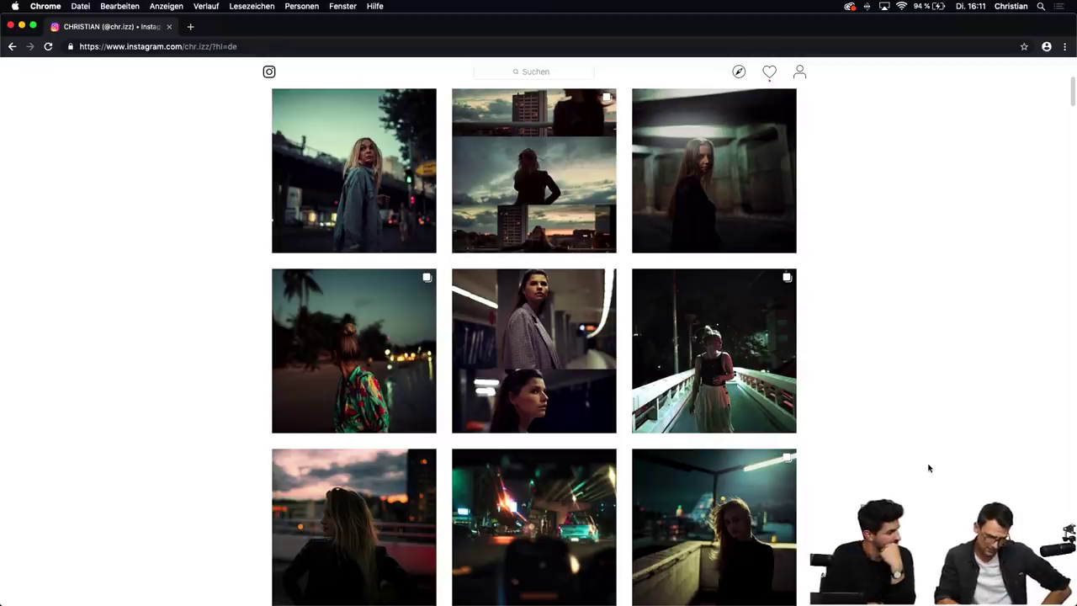
Scroll down to older Berlin posts: cathedral, Brandenburg Gate sneakers, yellow trams, subway platform
scroll(929, 468, "down", 1)
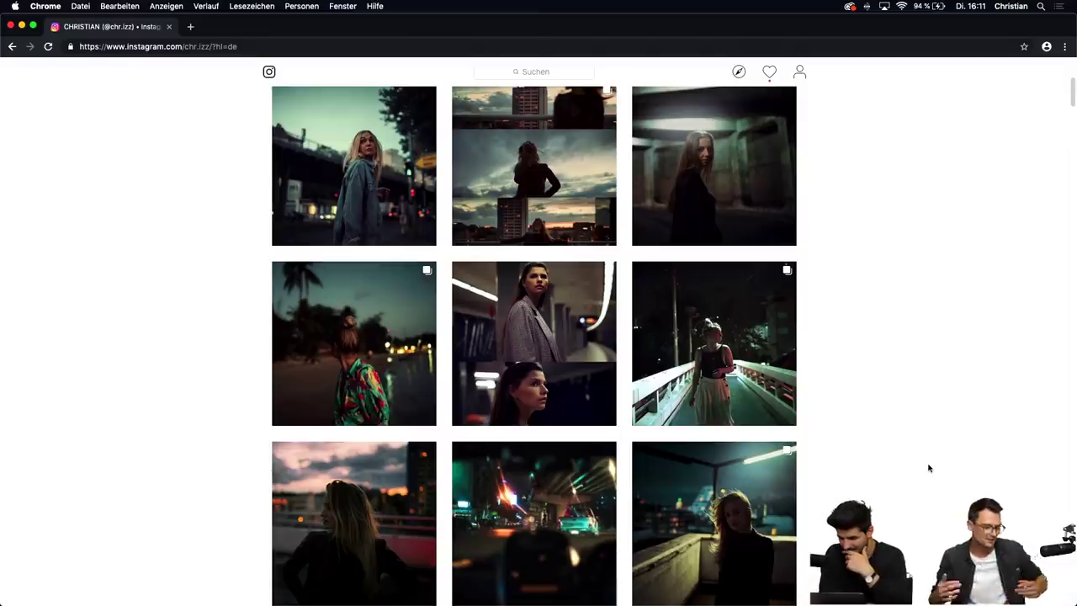
scroll(929, 468, "up", 1)
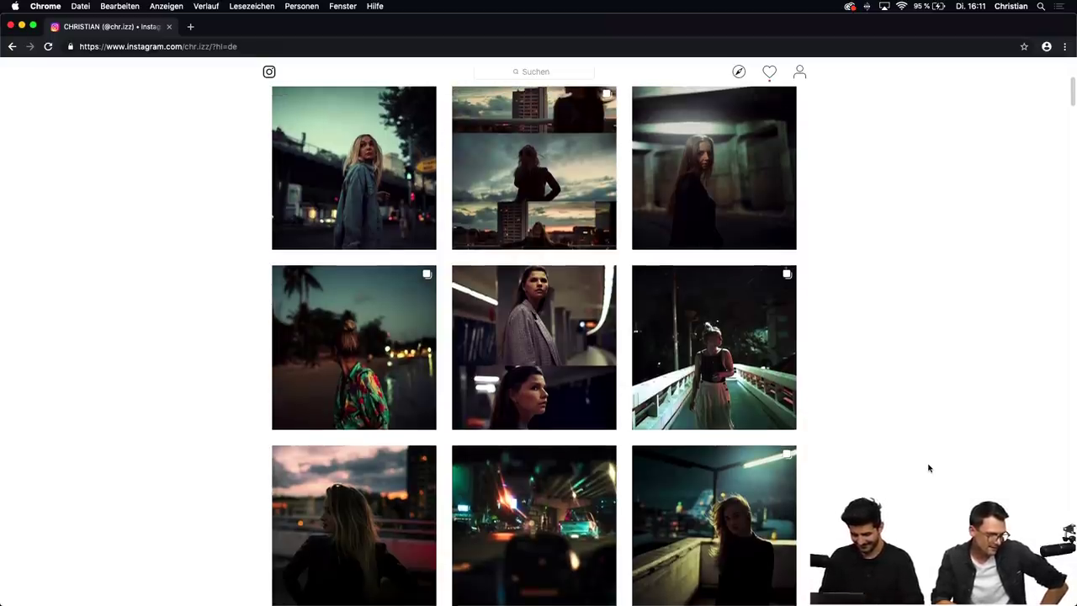
scroll(928, 468, "up", 2)
scroll(929, 468, "down", 2)
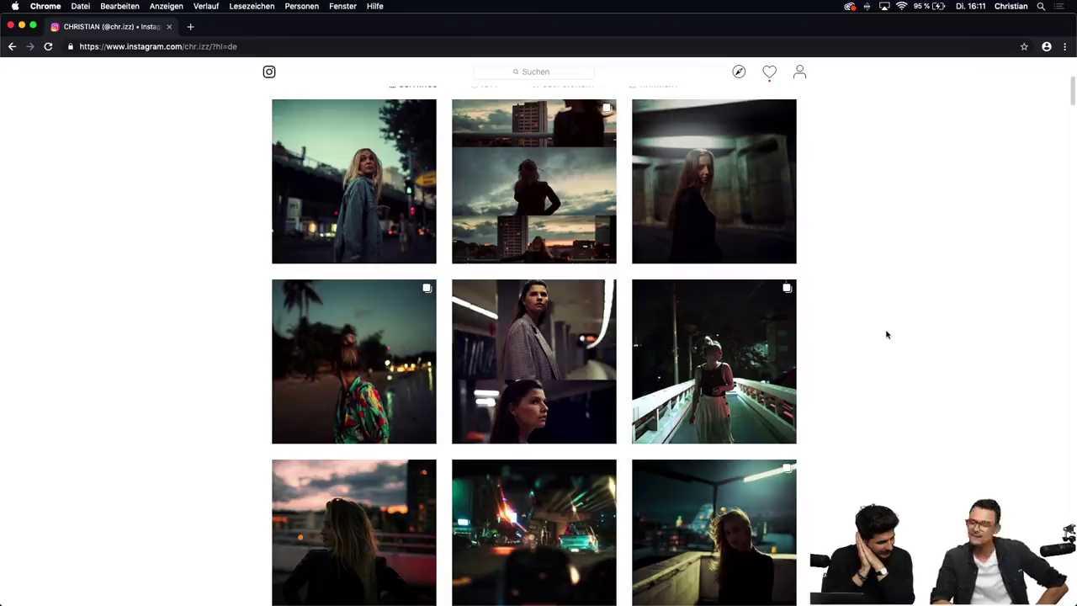
scroll(886, 334, "down", 20)
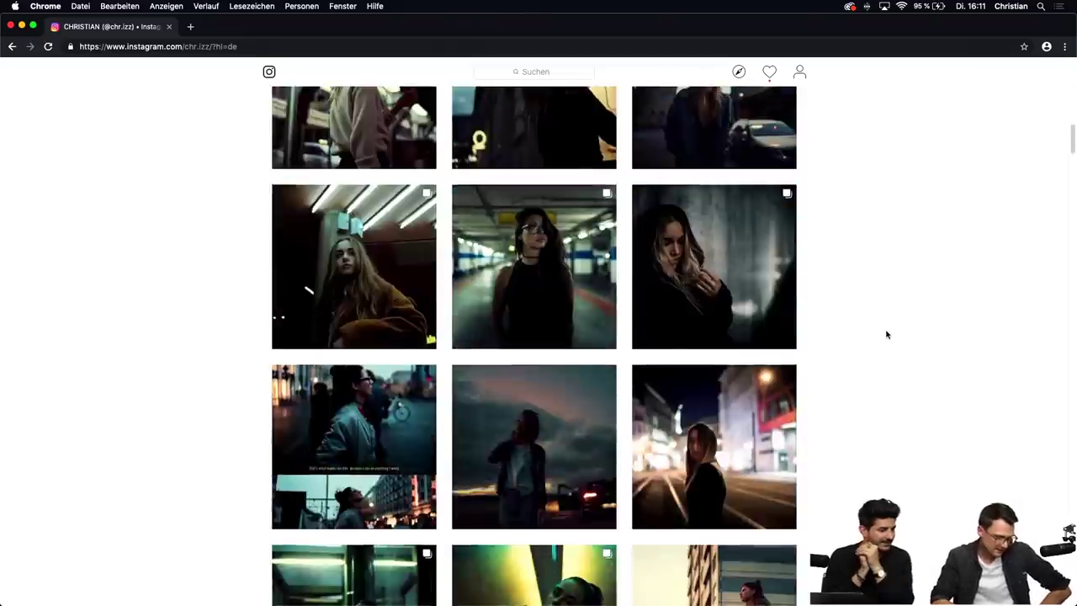
scroll(886, 334, "down", 20)
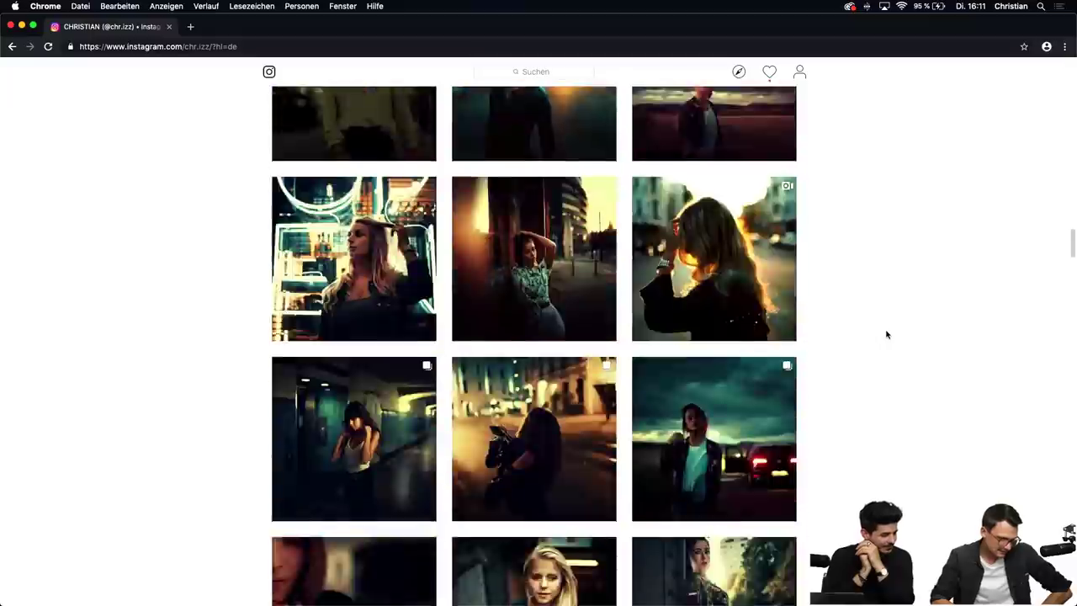
scroll(885, 334, "down", 20)
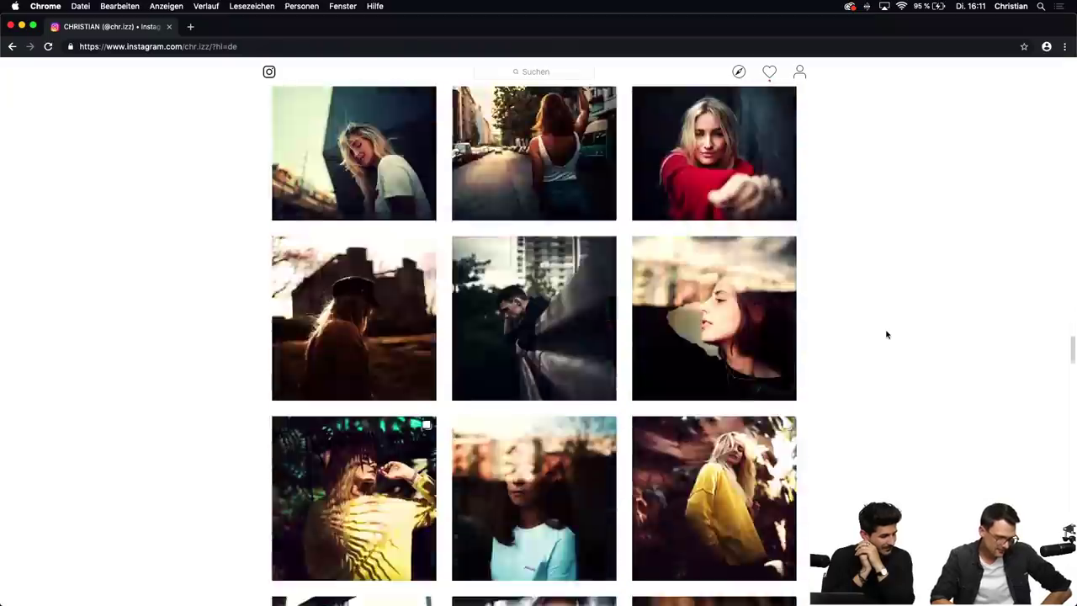
scroll(886, 334, "down", 2)
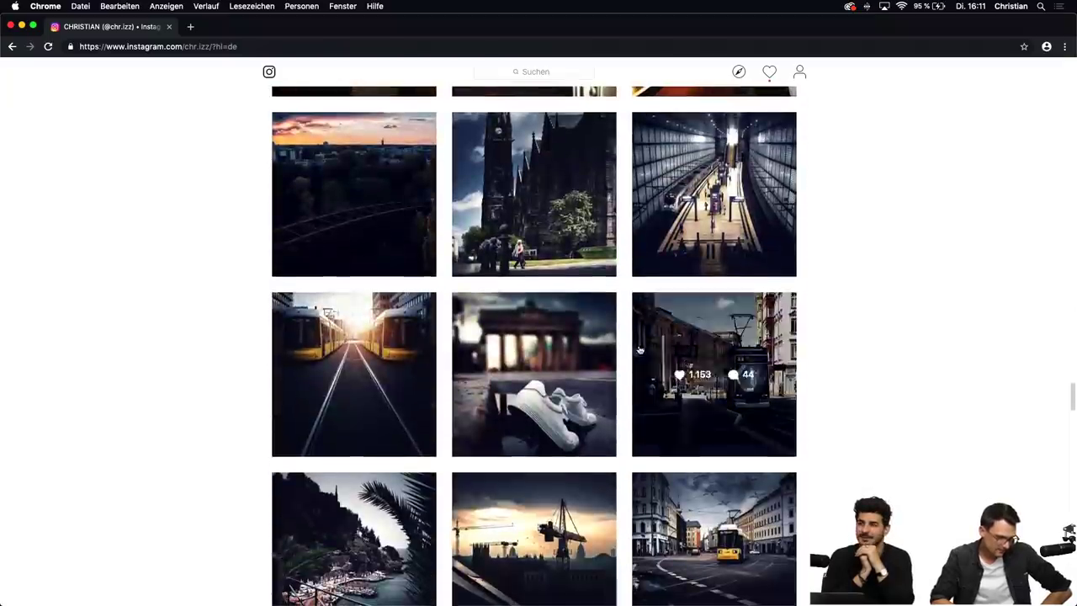
left_click(556, 375)
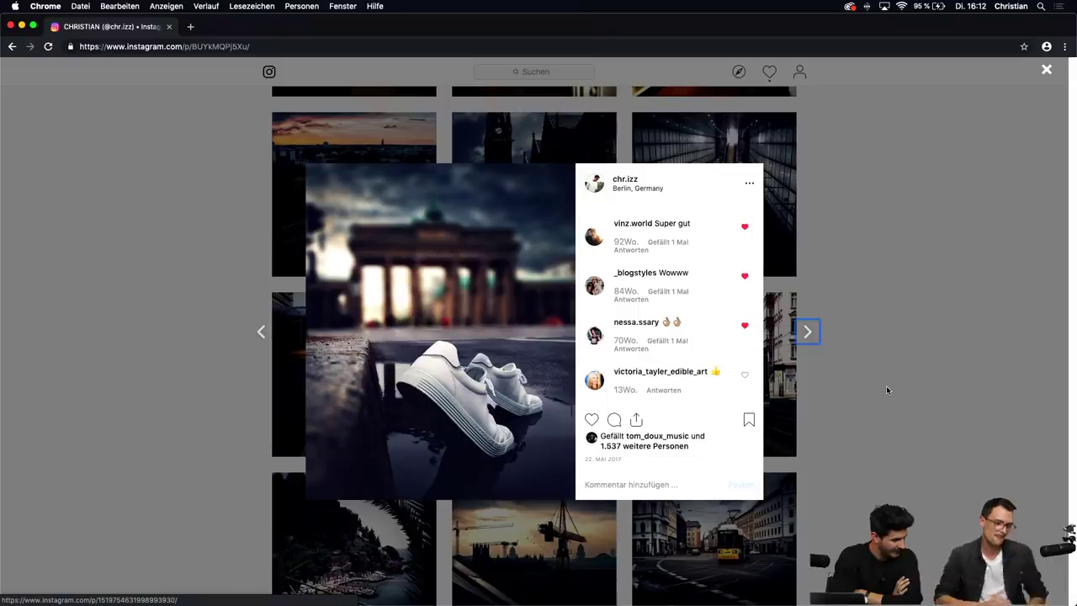
left_click(909, 377)
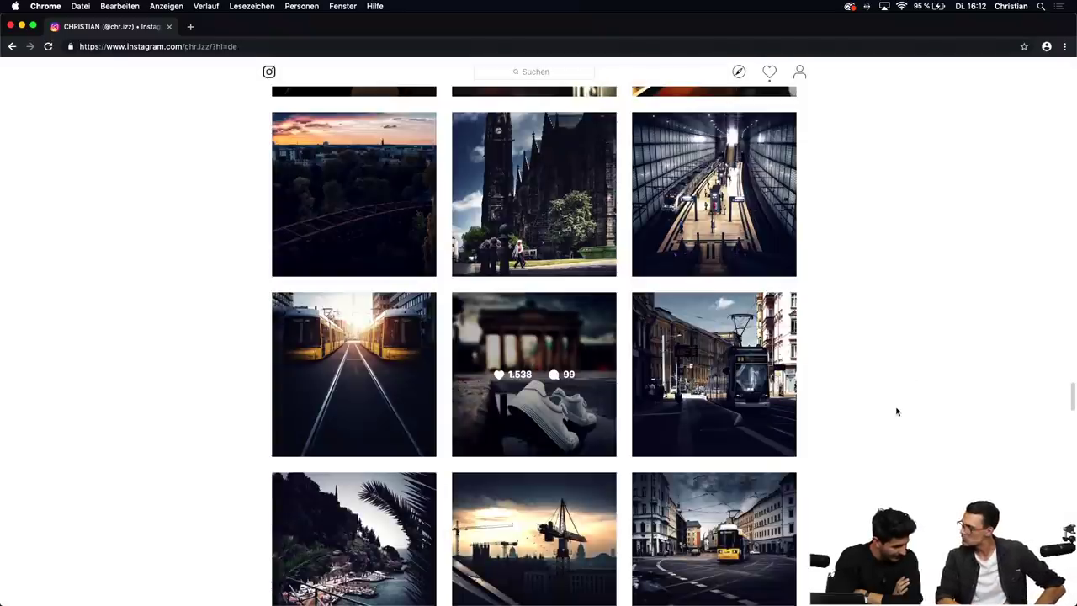
Scroll down to Berlin night shots of the TV tower, light trails and lit Brandenburg Gate
scroll(897, 412, "down", 15)
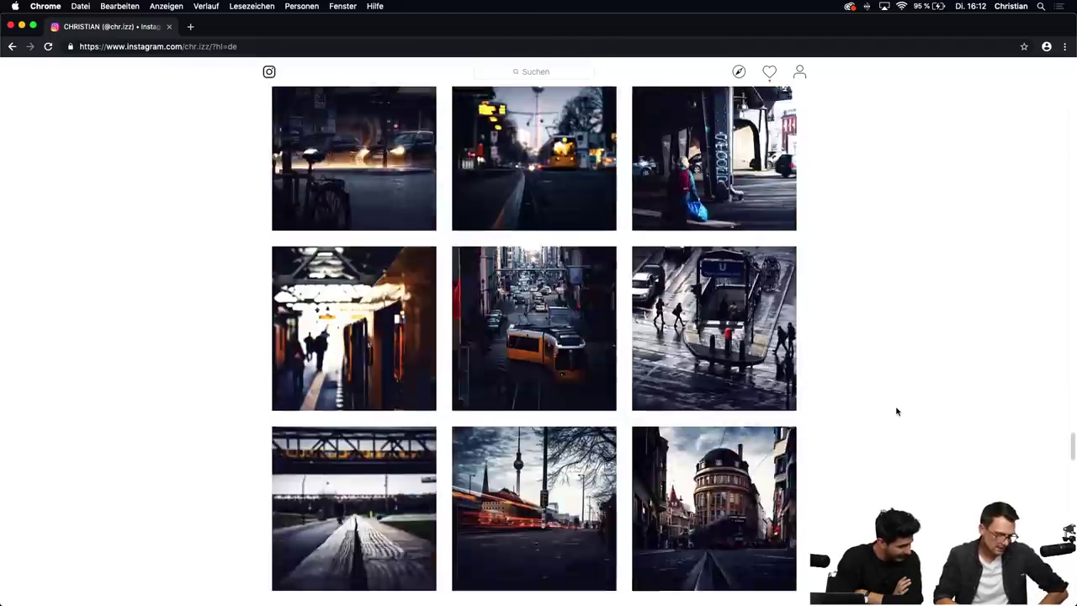
scroll(897, 411, "down", 15)
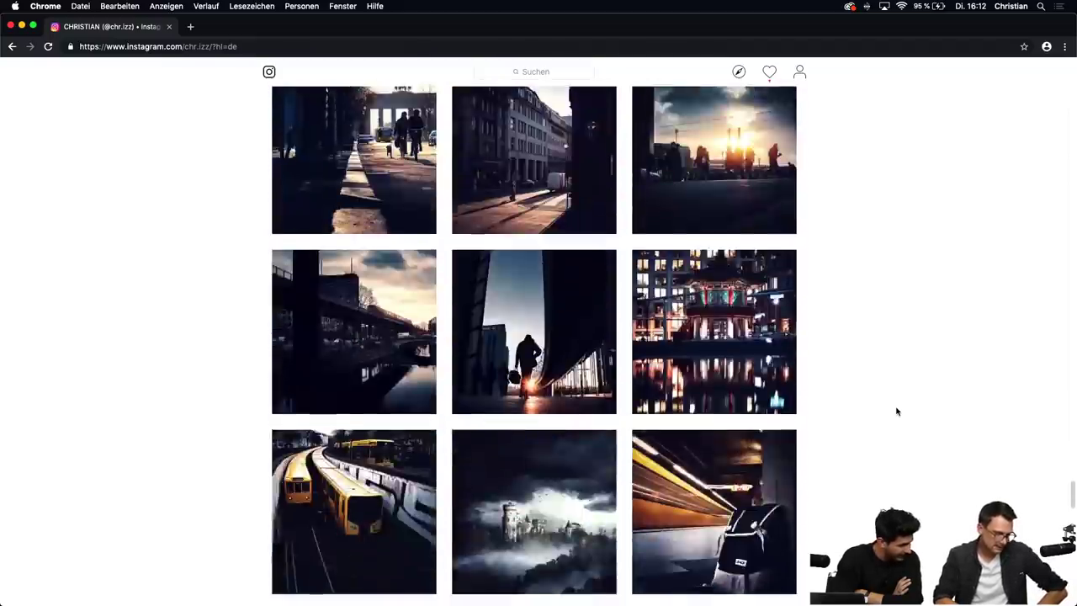
scroll(897, 411, "down", 10)
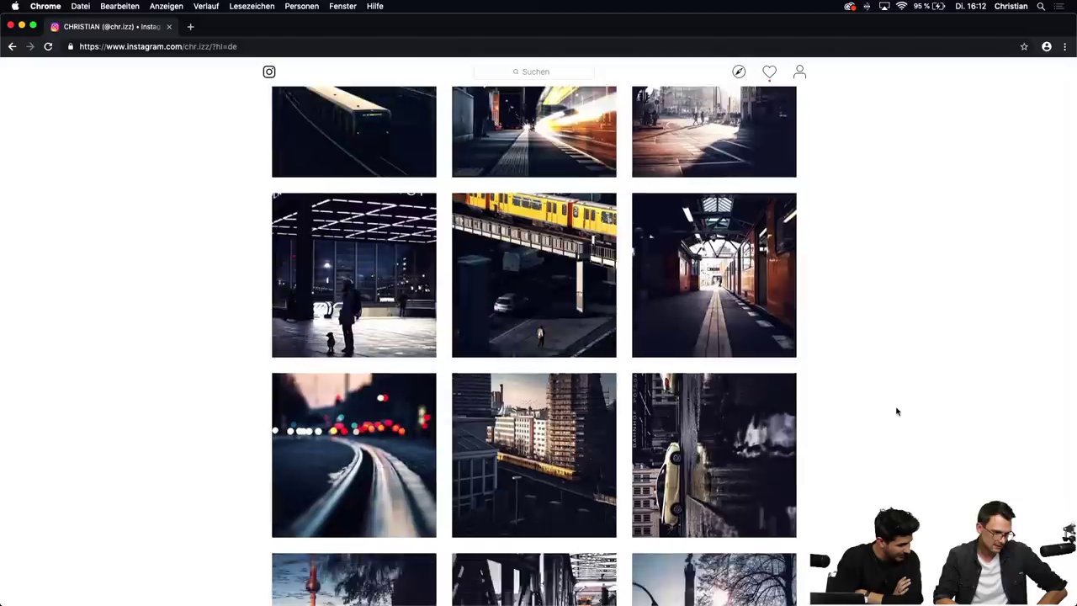
scroll(897, 411, "down", 10)
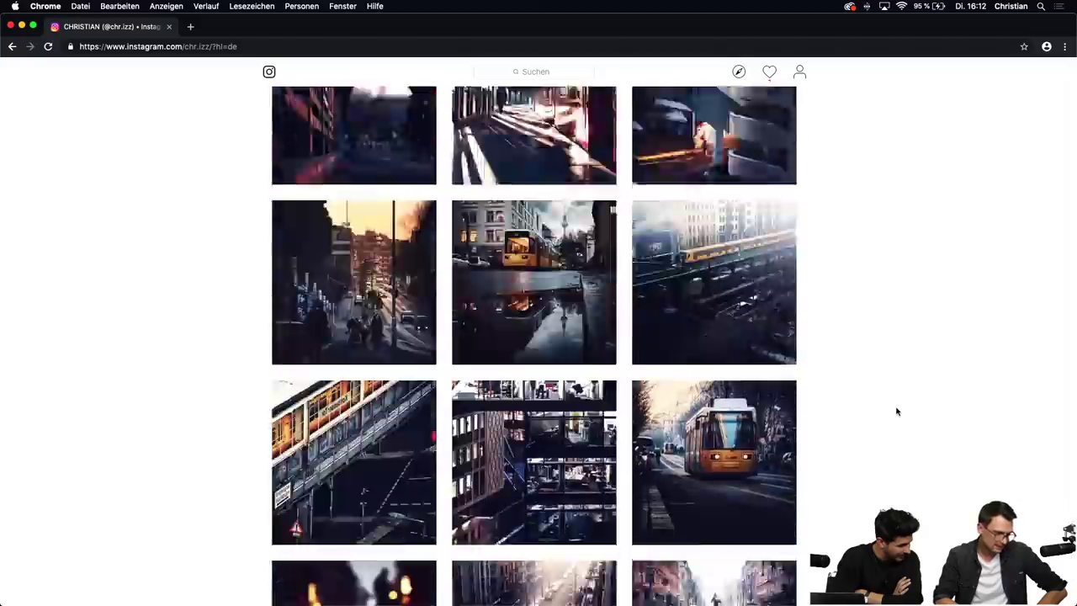
scroll(897, 411, "down", 10)
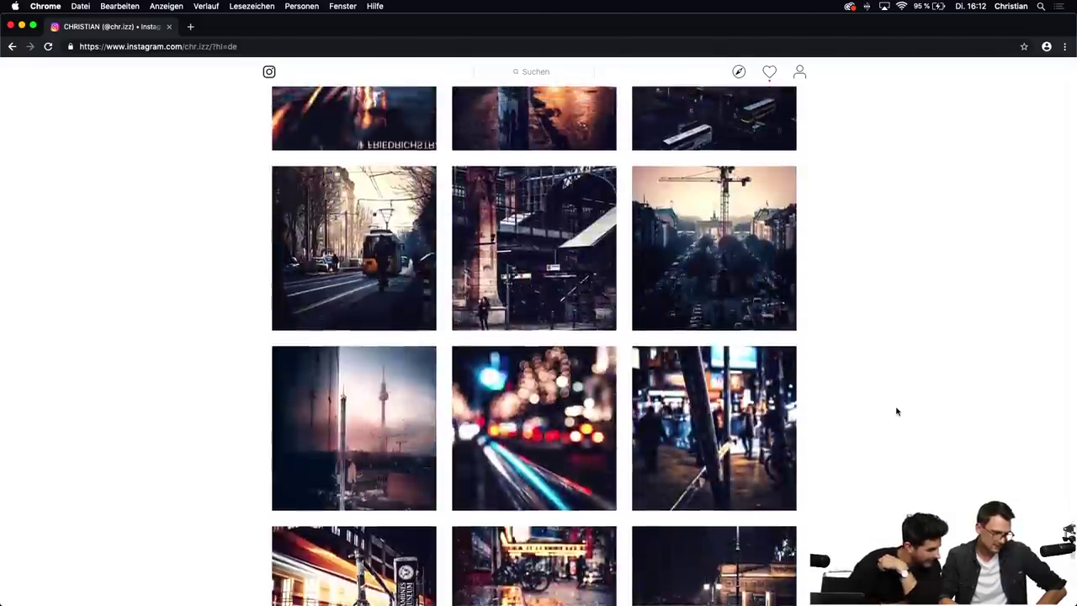
scroll(897, 412, "down", 4)
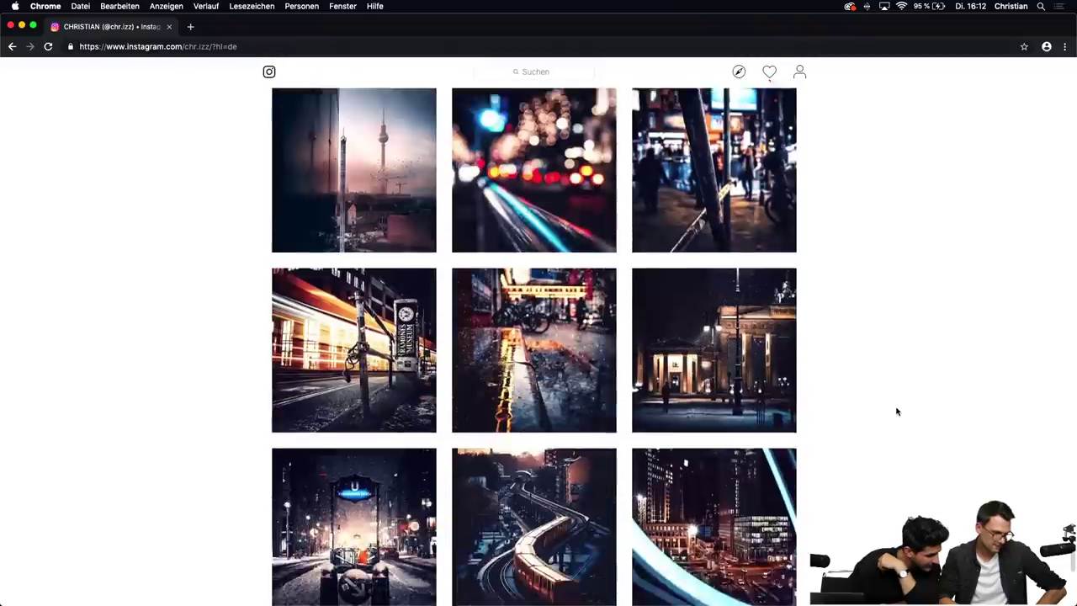
left_click(534, 518)
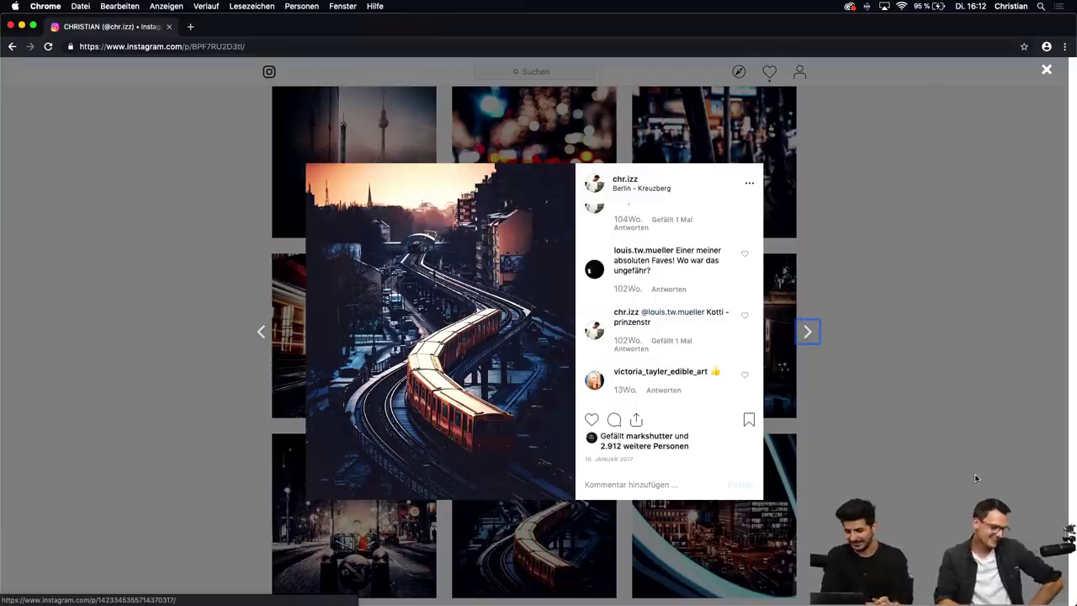
left_click(929, 429)
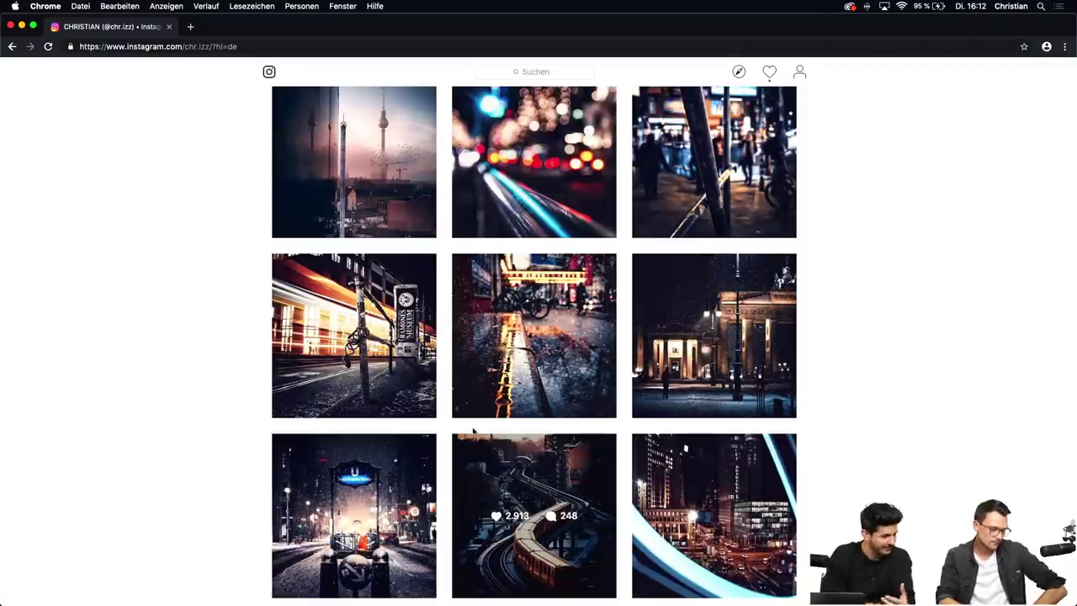
left_click(411, 457)
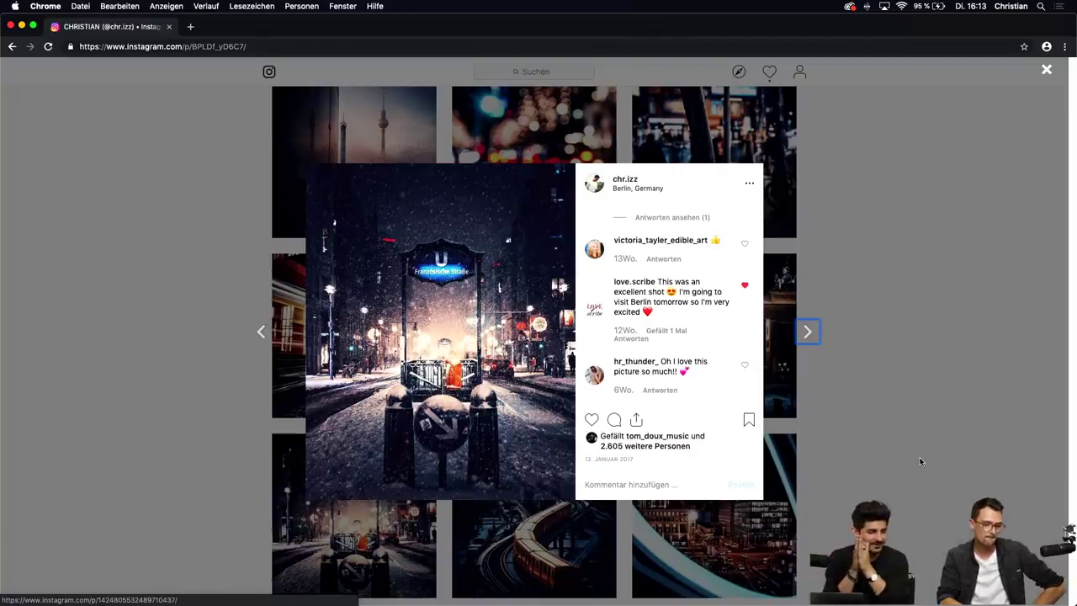
left_click(920, 461)
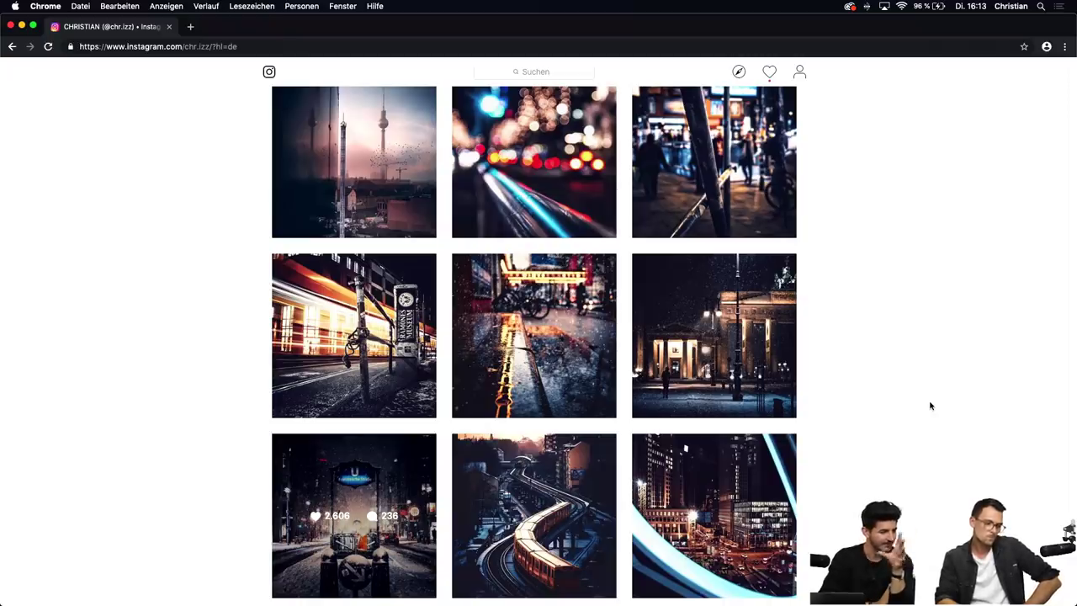
Scroll down to golden-hour portraits, a red-sunset silhouette and a neon-lit night portrait
scroll(929, 406, "down", 20)
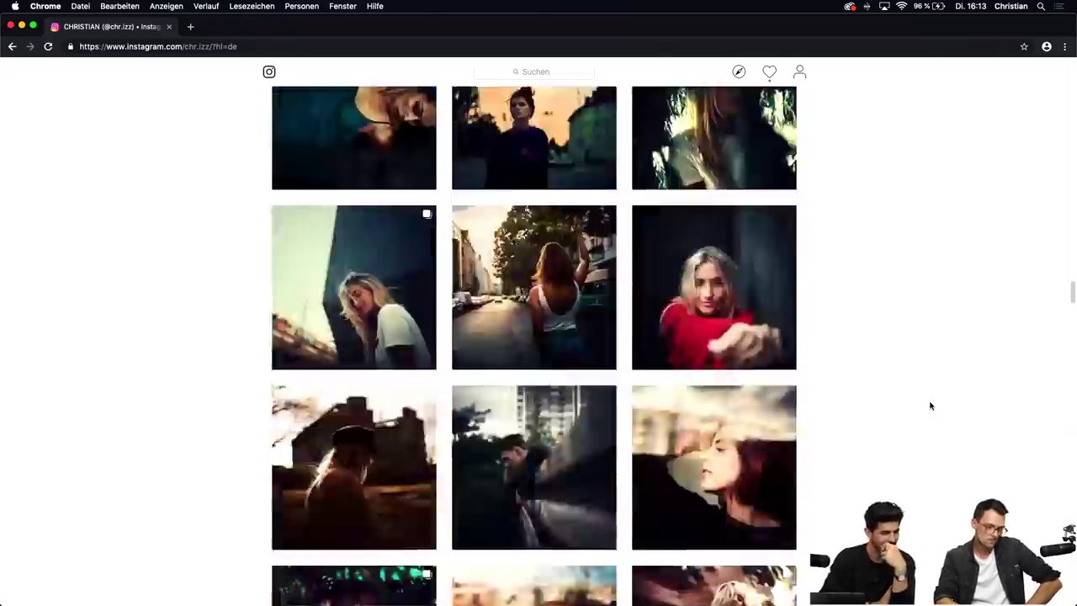
scroll(930, 406, "down", 20)
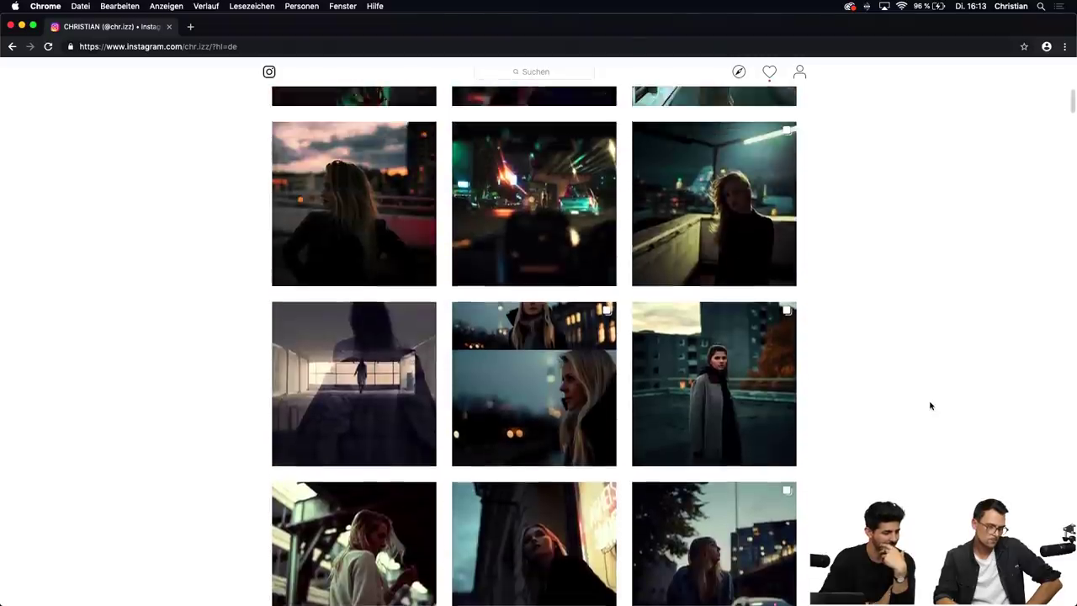
scroll(930, 406, "up", 15)
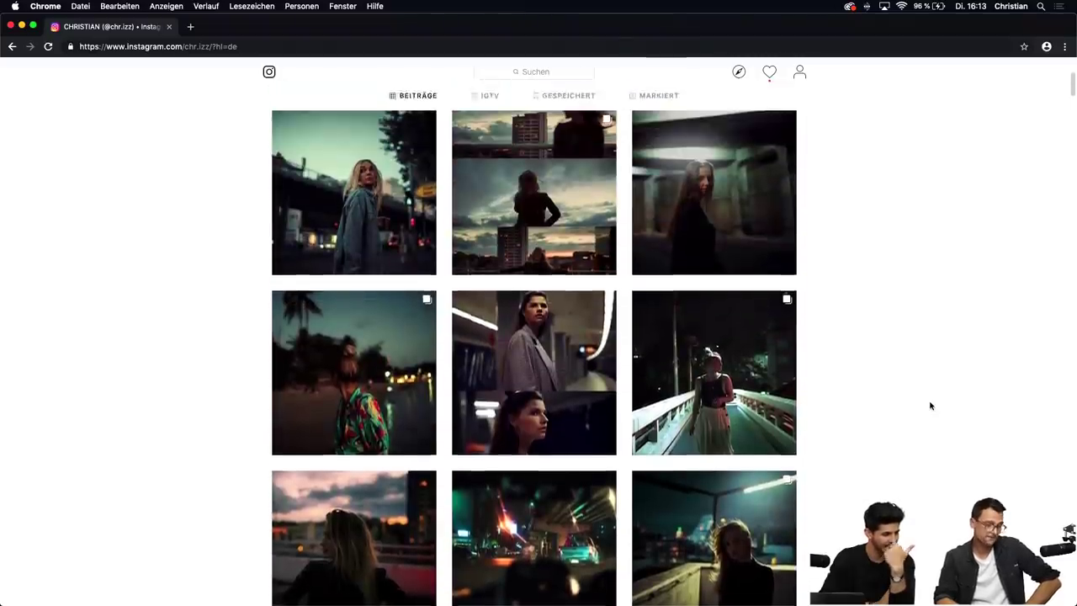
scroll(930, 405, "down", 1)
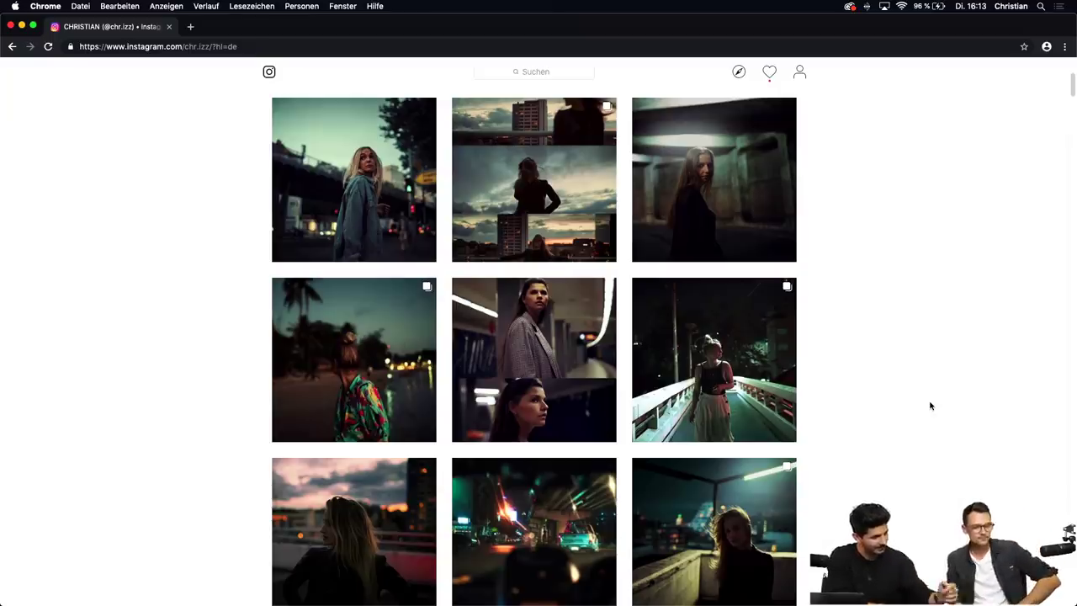
scroll(930, 405, "down", 4)
scroll(929, 406, "down", 10)
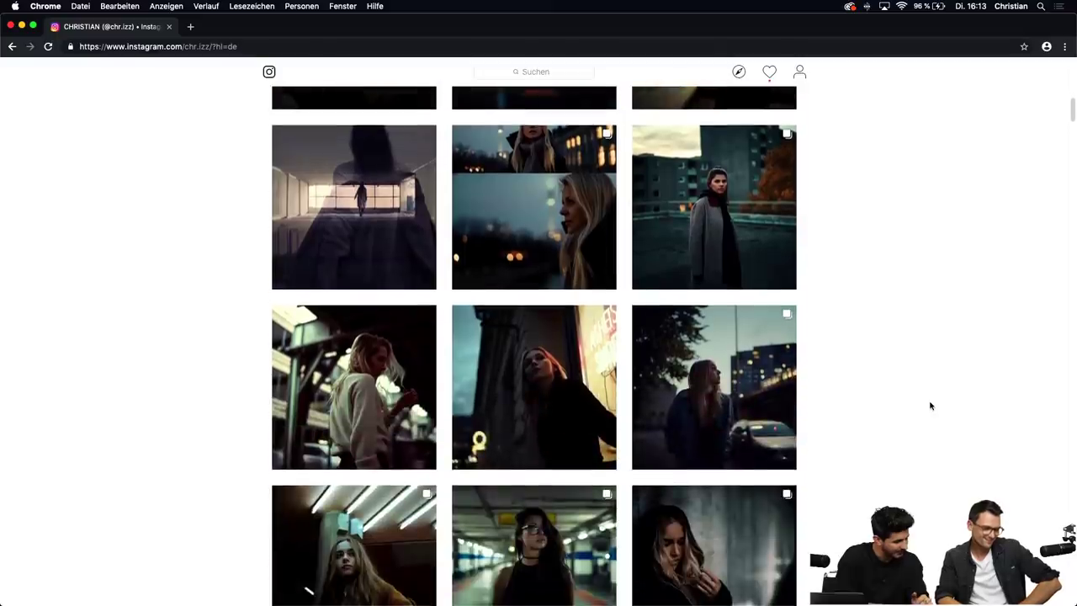
scroll(930, 406, "down", 15)
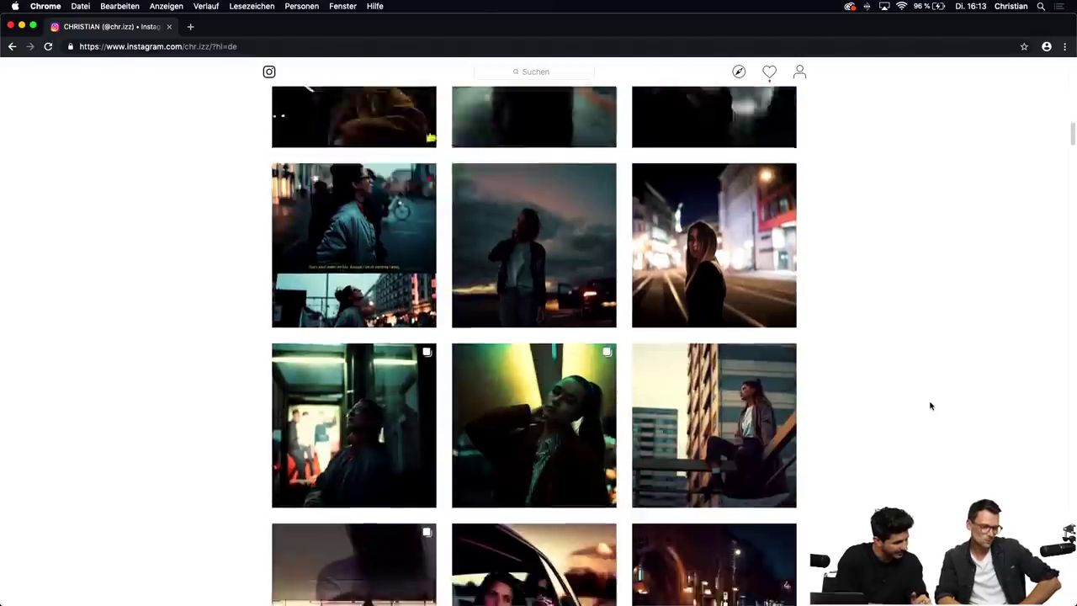
scroll(929, 405, "down", 8)
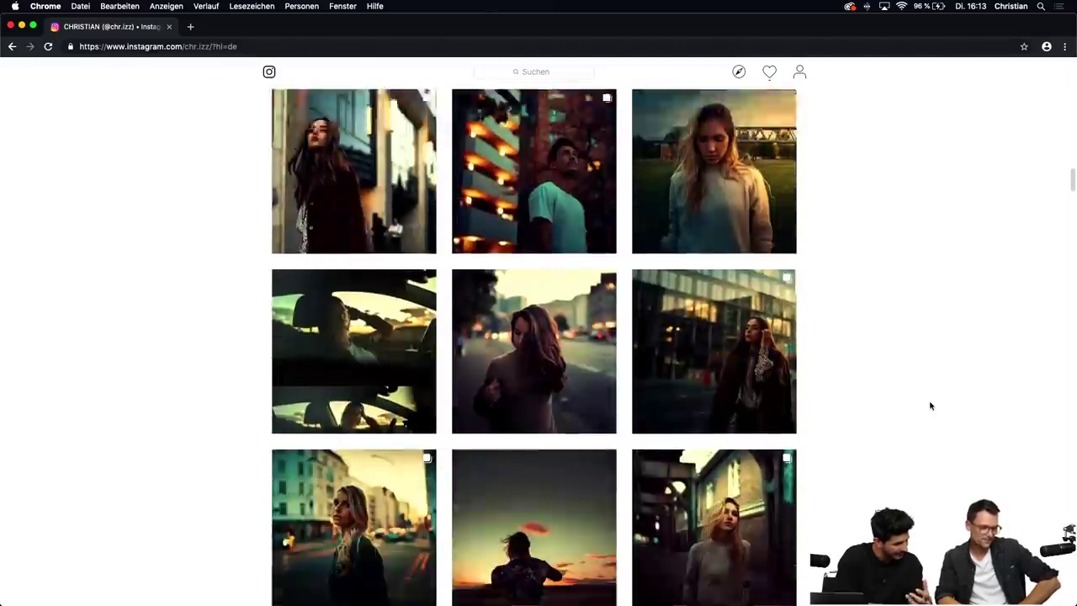
scroll(929, 405, "up", 2)
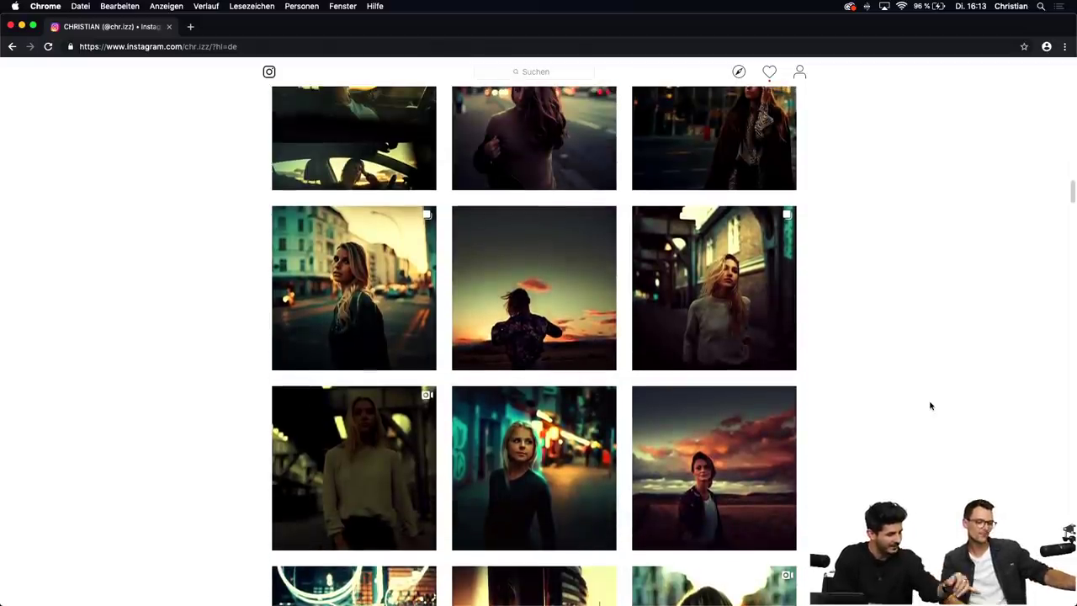
left_click(601, 435)
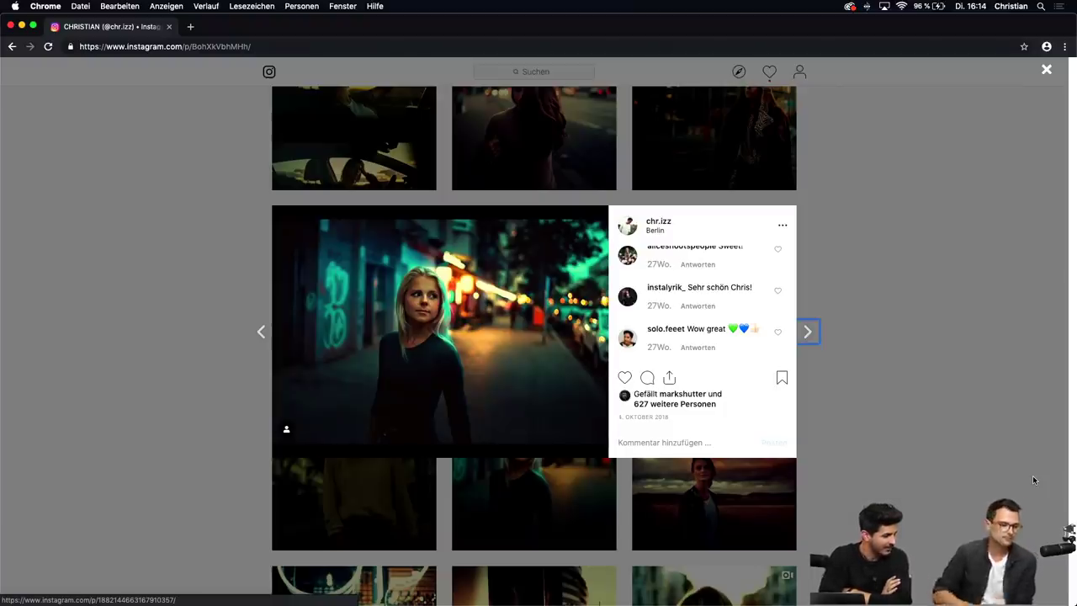
left_click(878, 365)
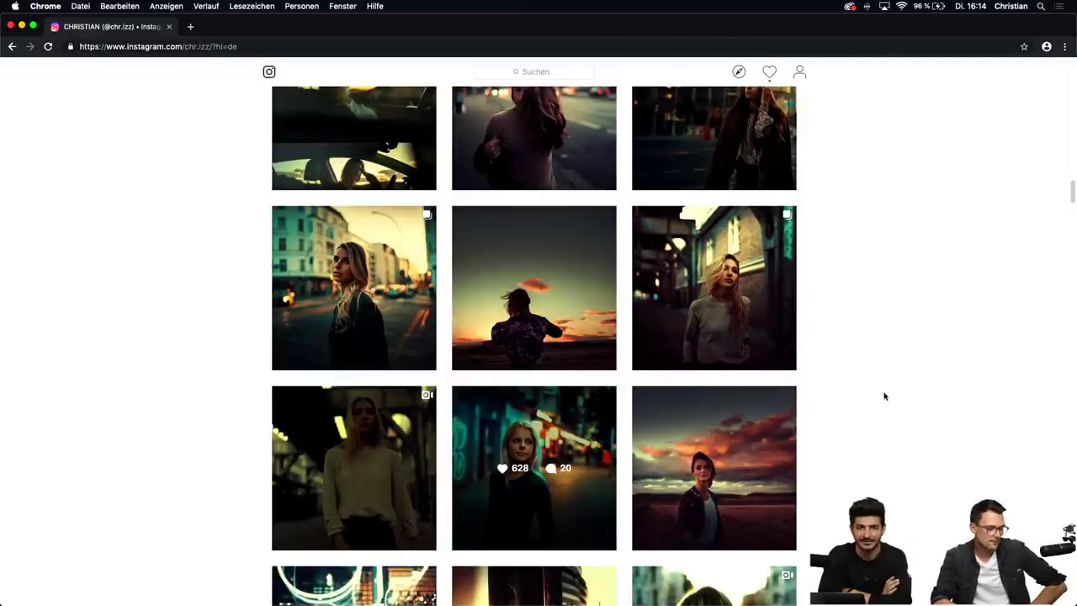
Scroll back to the profile top showing the Pause and LIGHT highlights above the posts
scroll(884, 396, "down", 2)
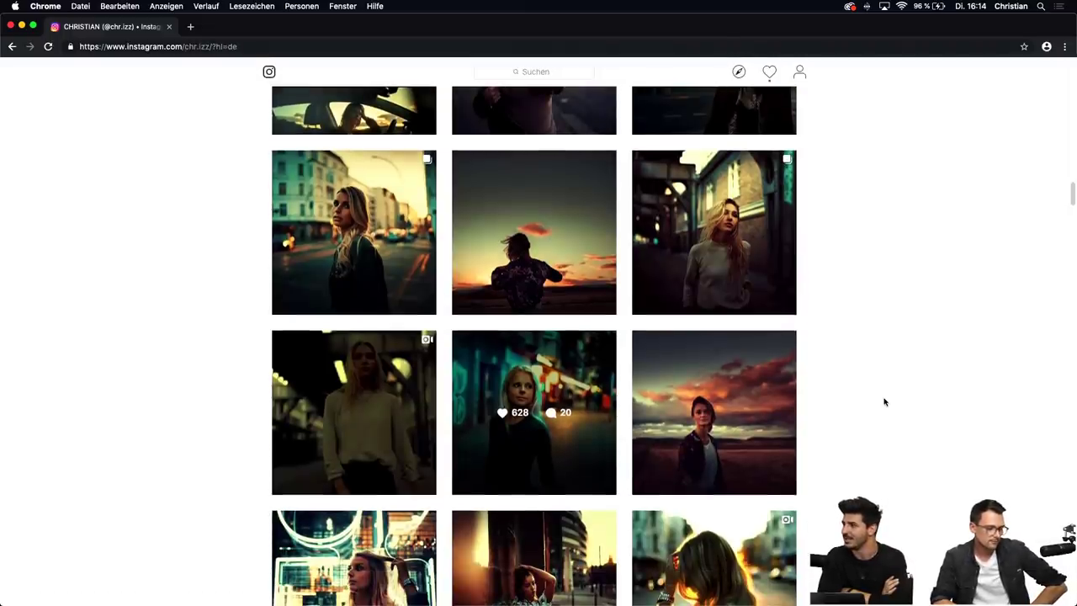
scroll(884, 401, "up", 1)
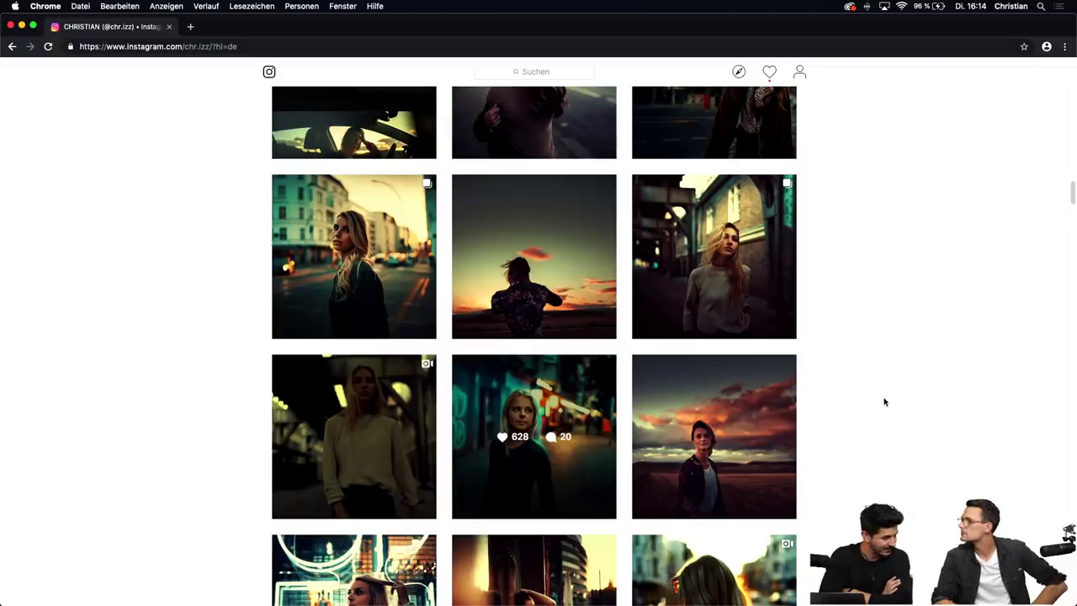
scroll(884, 402, "up", 1)
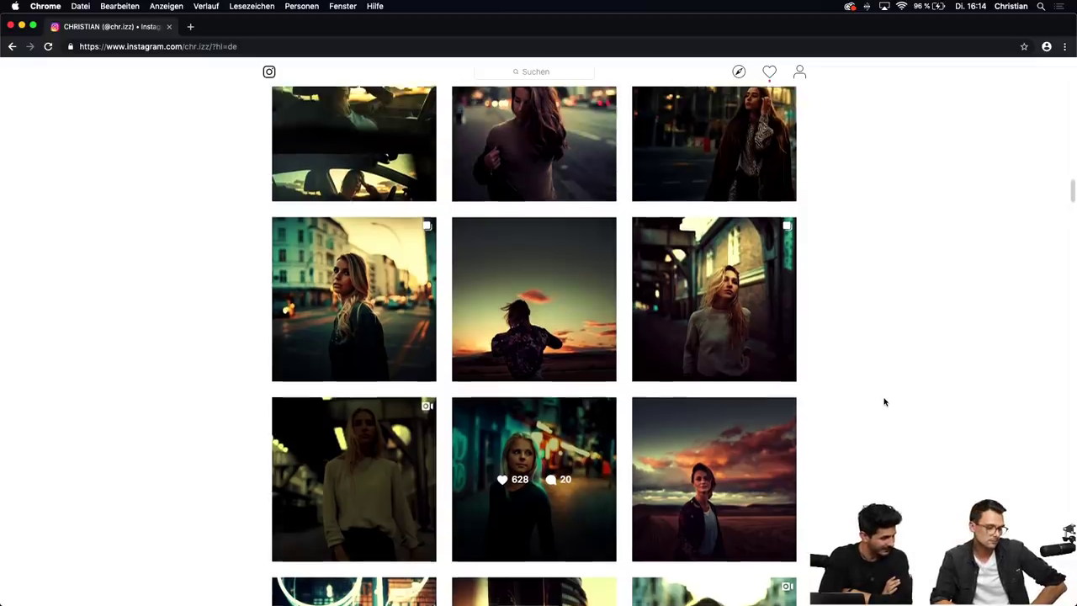
scroll(884, 402, "up", 5)
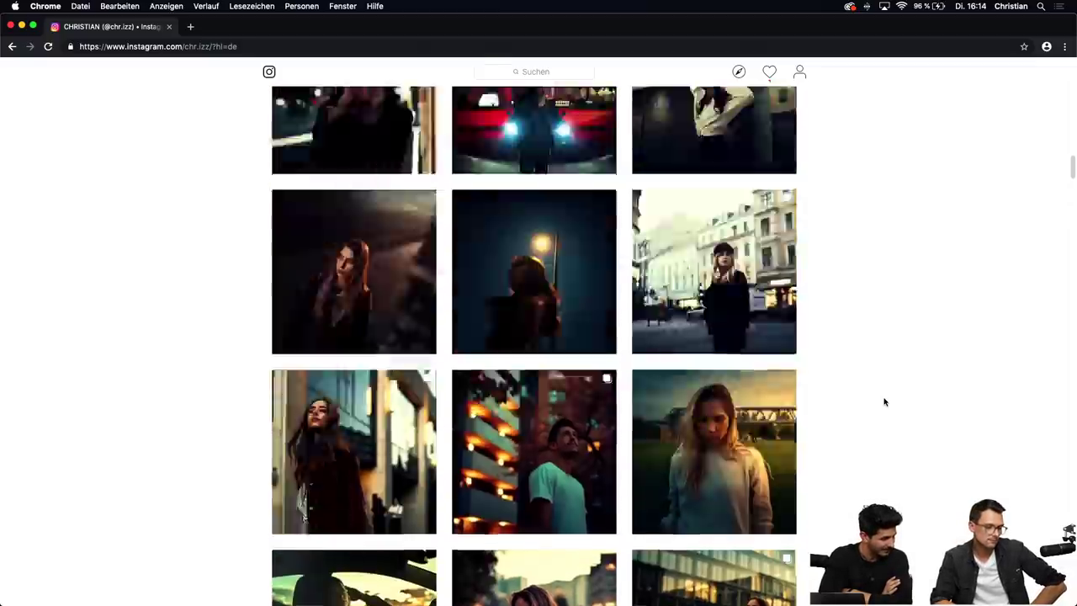
scroll(884, 402, "up", 8)
scroll(940, 370, "down", 2)
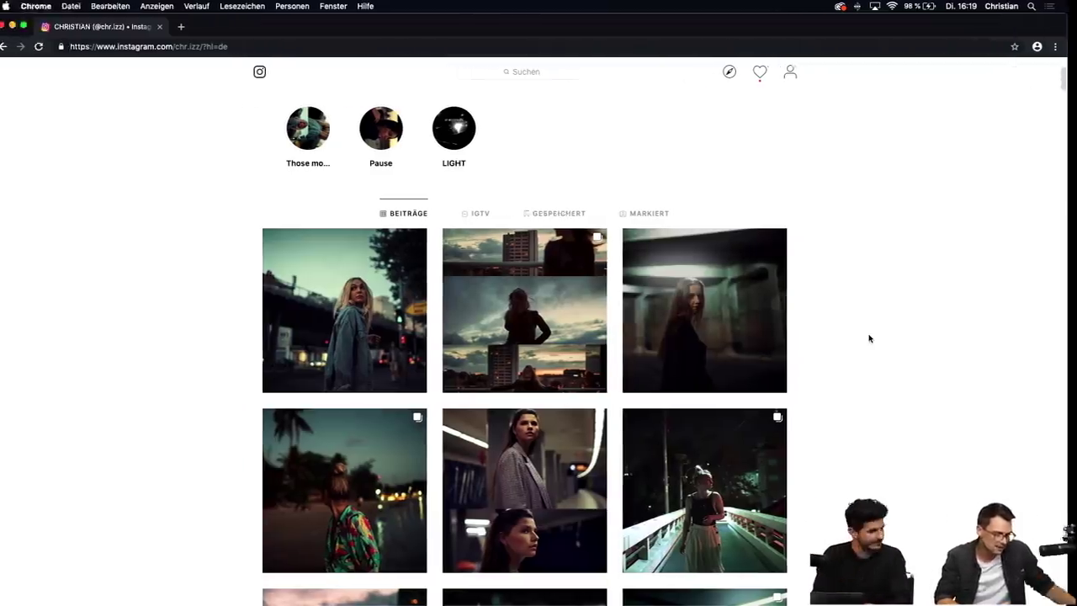
Bring Finder forward, select the seven VorherNachher JPGs, and minimize the Chrome window
key("ctrl+Up")
left_click(260, 169)
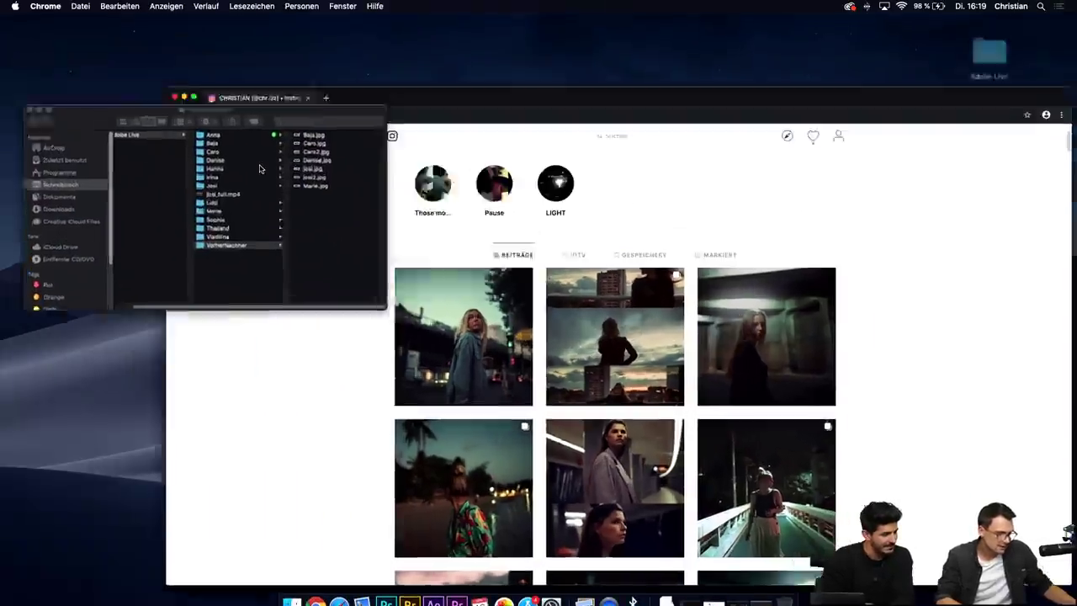
left_click_drag(404, 303, 393, 202)
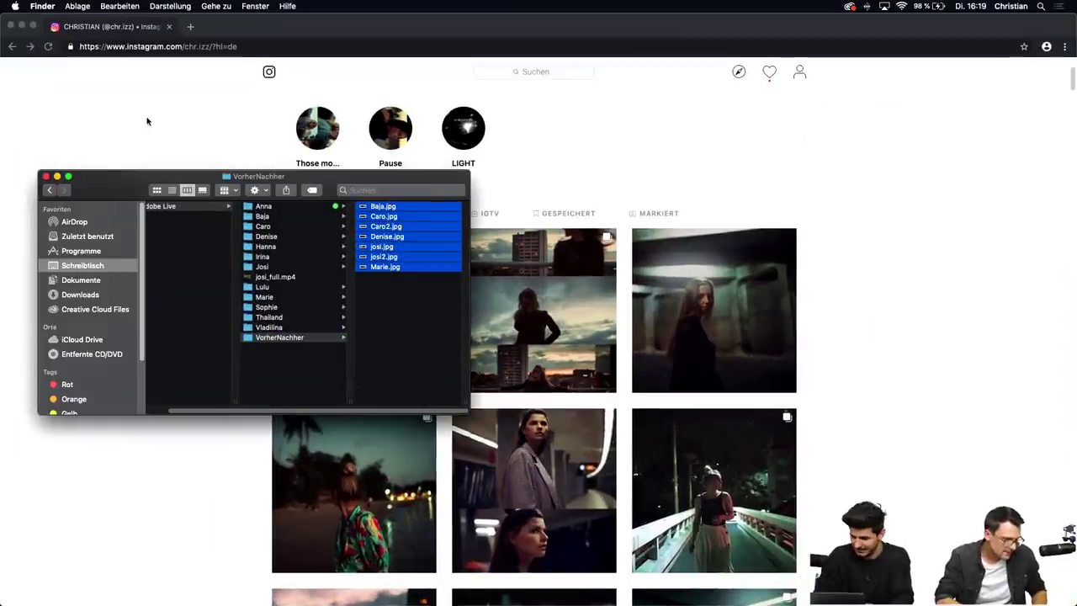
left_click(21, 26)
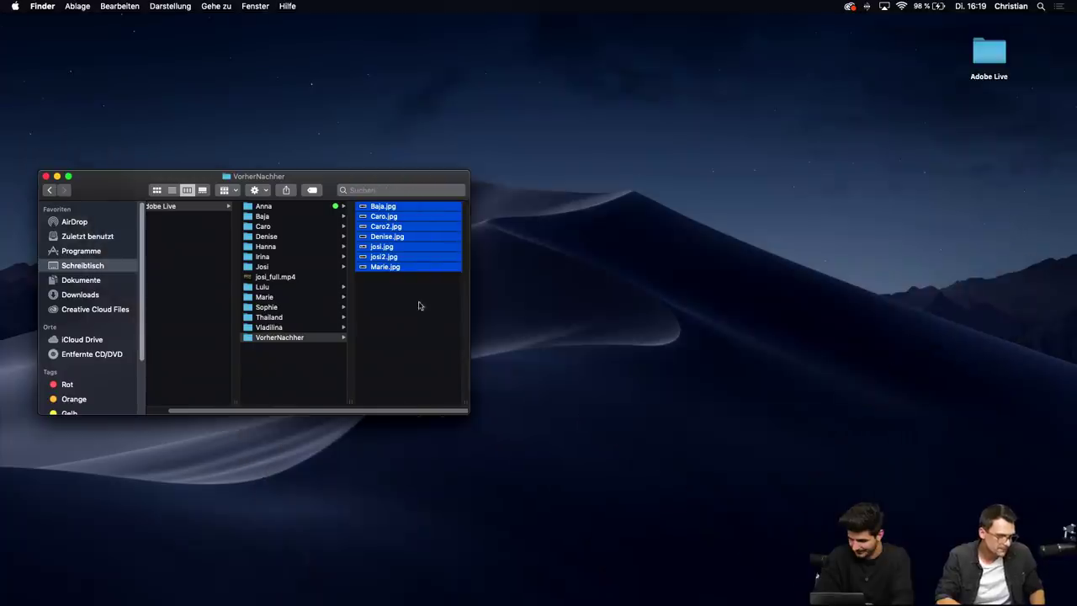
right_click(411, 250)
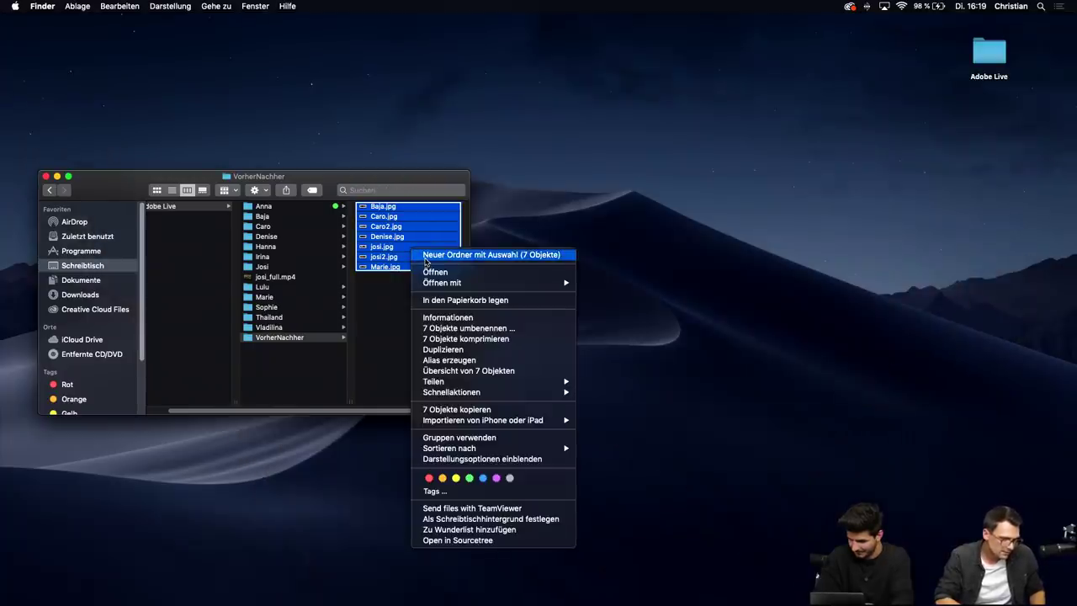
key("Escape")
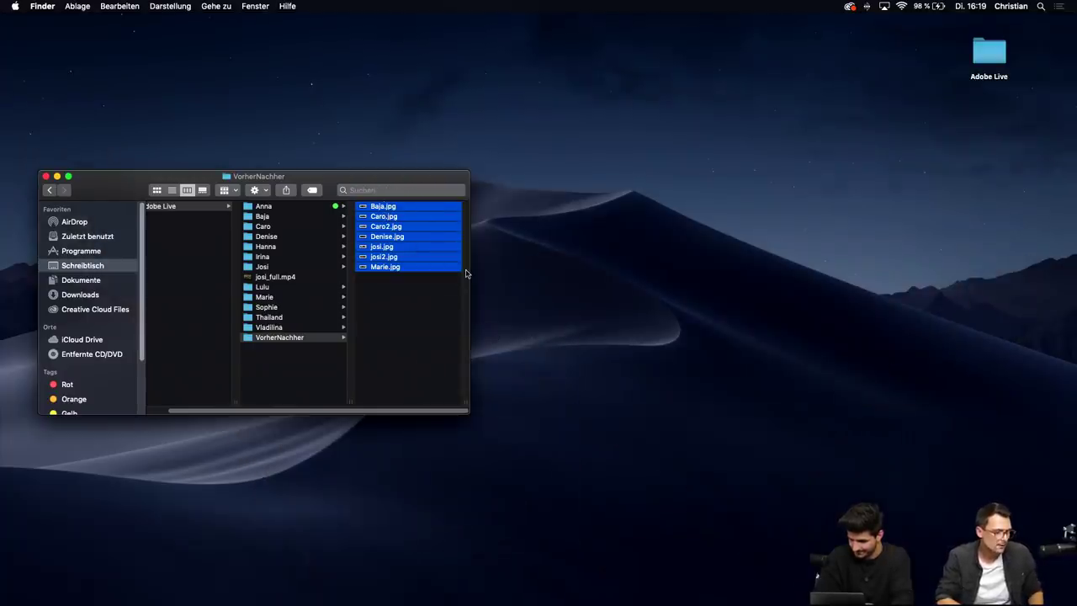
Open the seven JPGs in Preview, enlarge the window to full screen, and display Caro.jpg
double_click(407, 216)
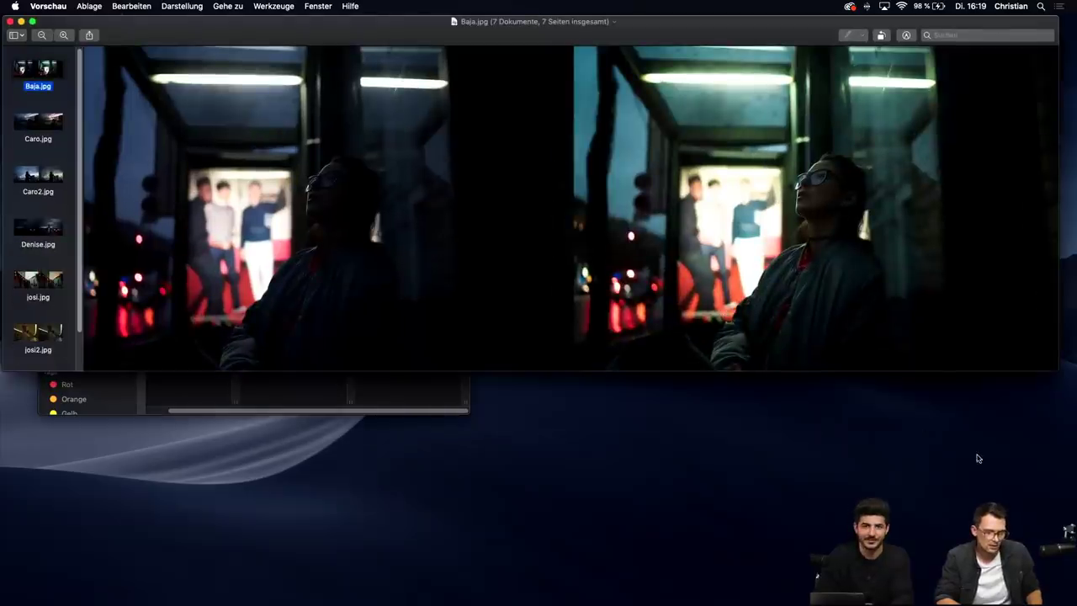
left_click_drag(1058, 371, 1076, 605)
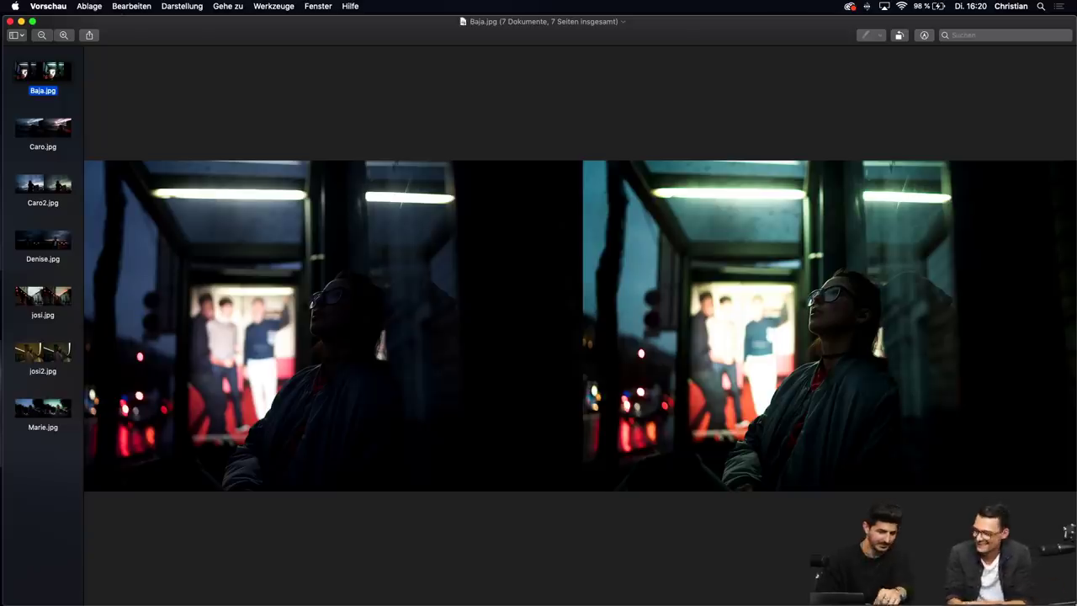
mouse_move(538, 602)
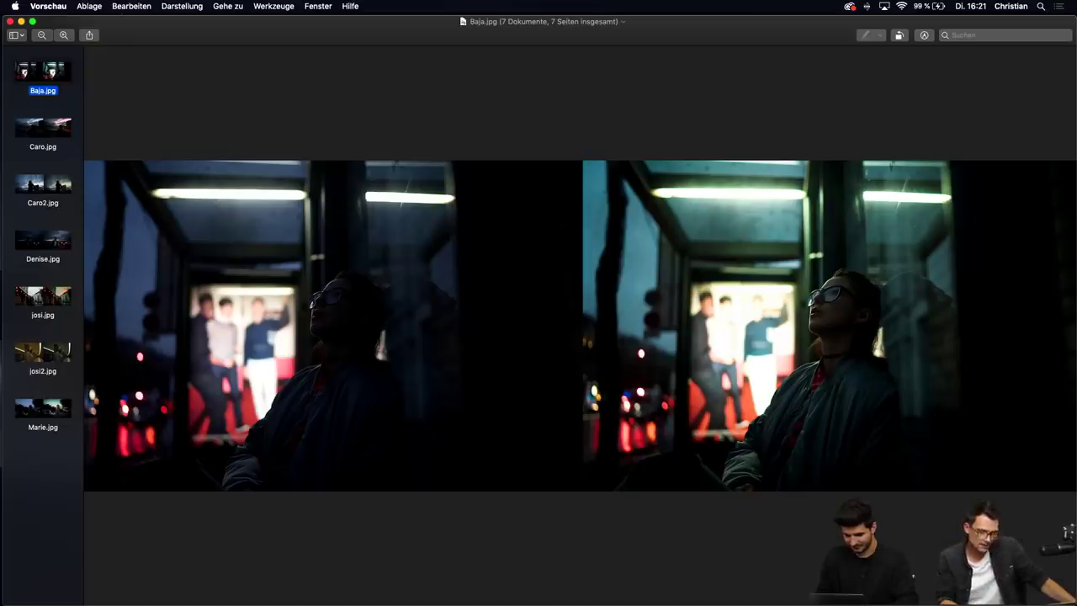
left_click(42, 135)
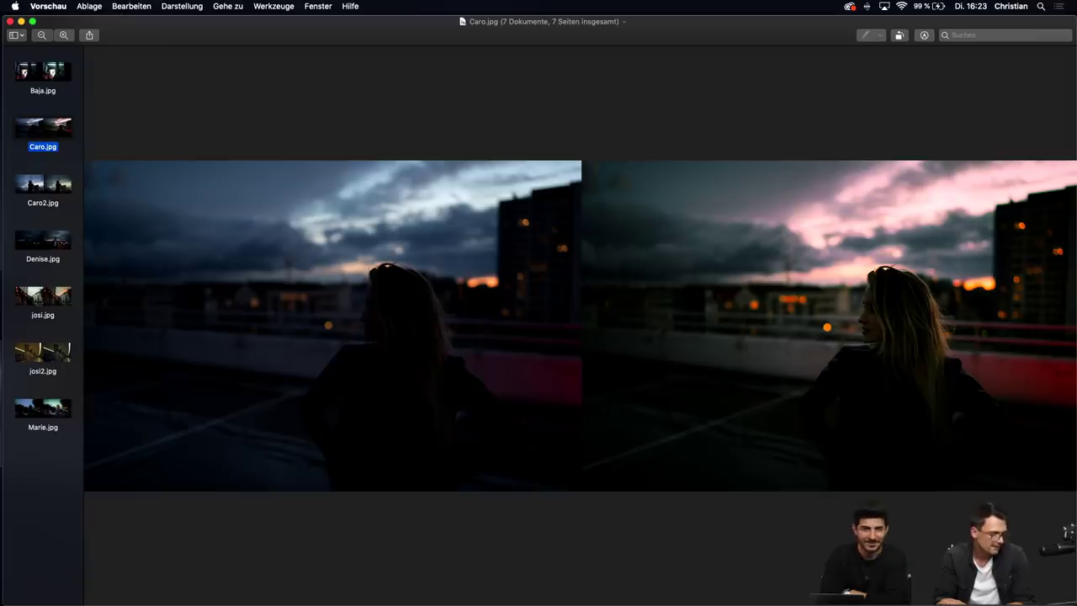
Display Caro2.jpg, the silhouette against a cloudy dusk sky, from the Preview sidebar
left_click(43, 188)
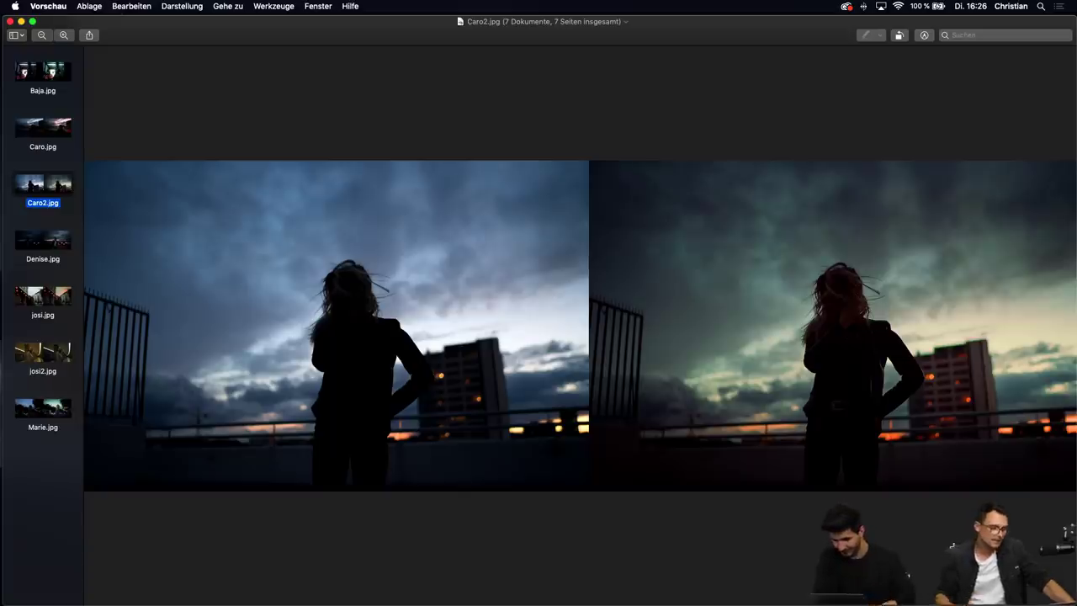
Turn the display brightness up
key("F2")
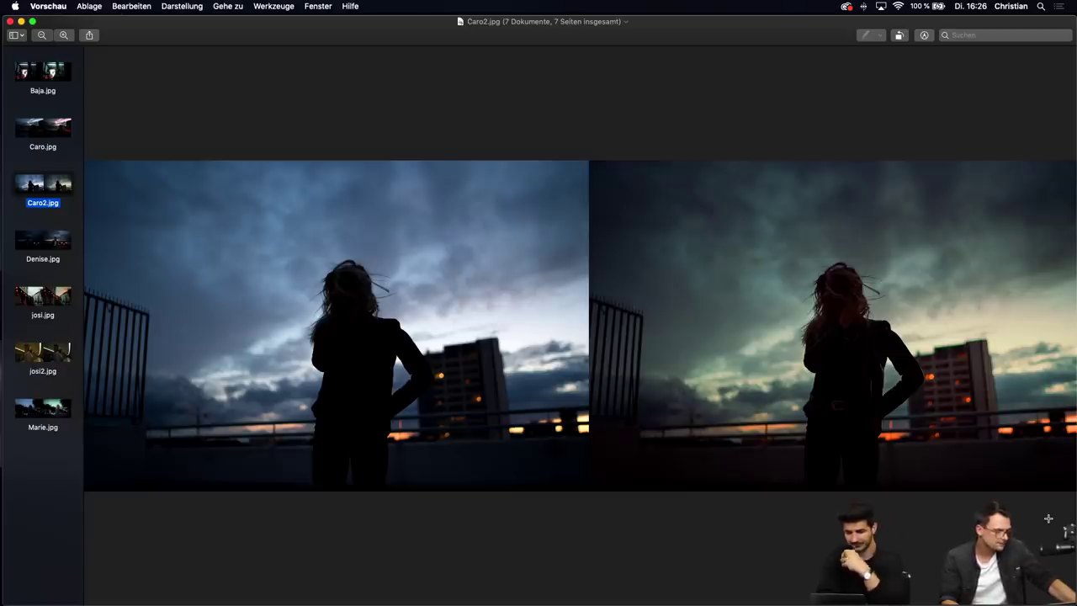
Advance to Denise.jpg, the woman before a car's taillights under a stormy dusk sky
key("Down")
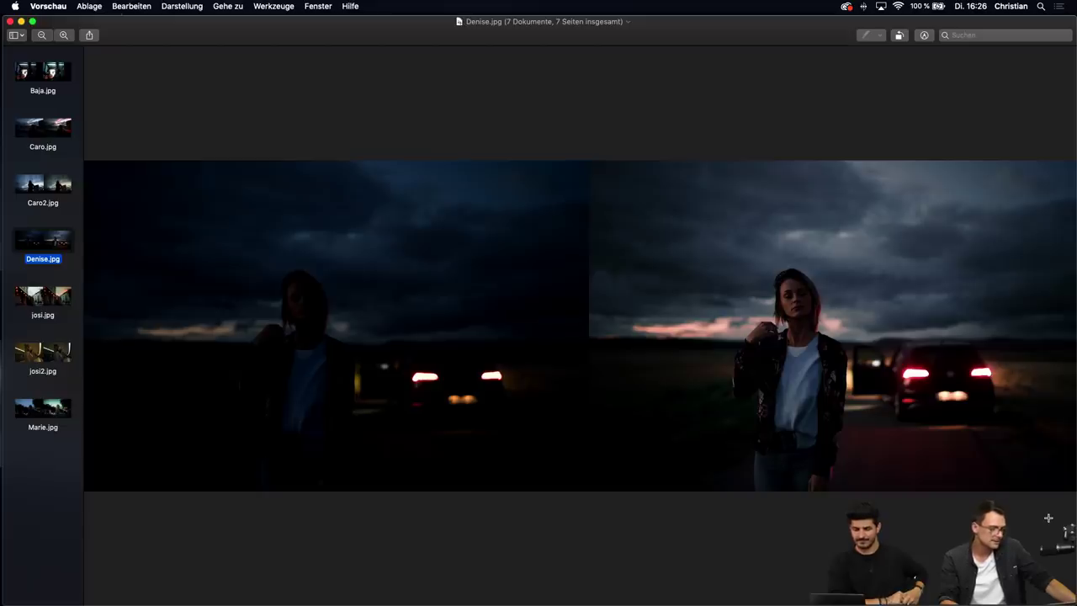
Step past josi.jpg's café street comparison to josi2.jpg, the checked-blazer subway platform pair
key("Down")
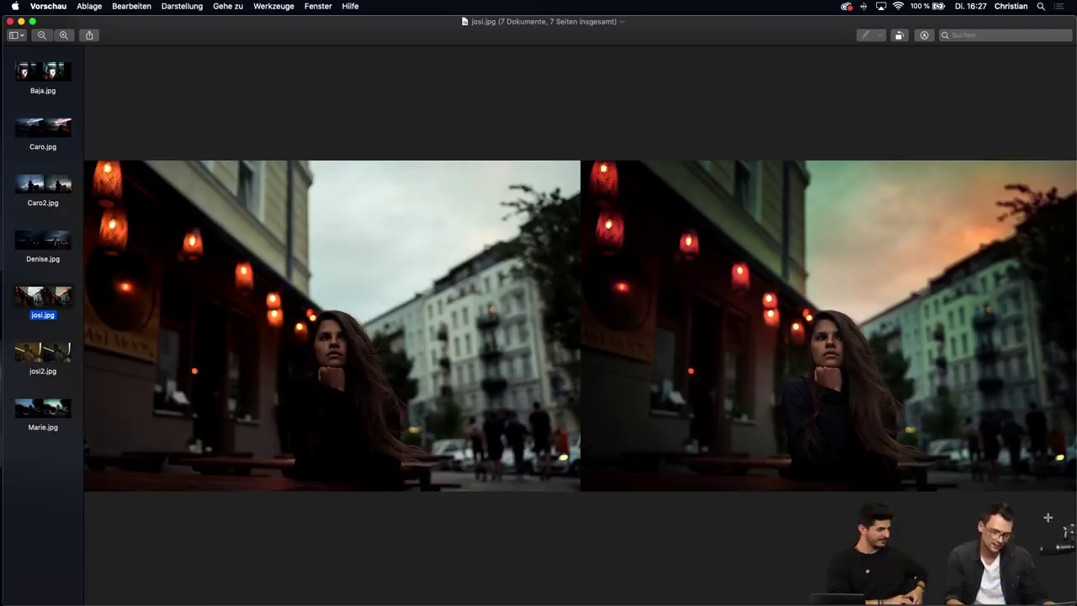
key("Down")
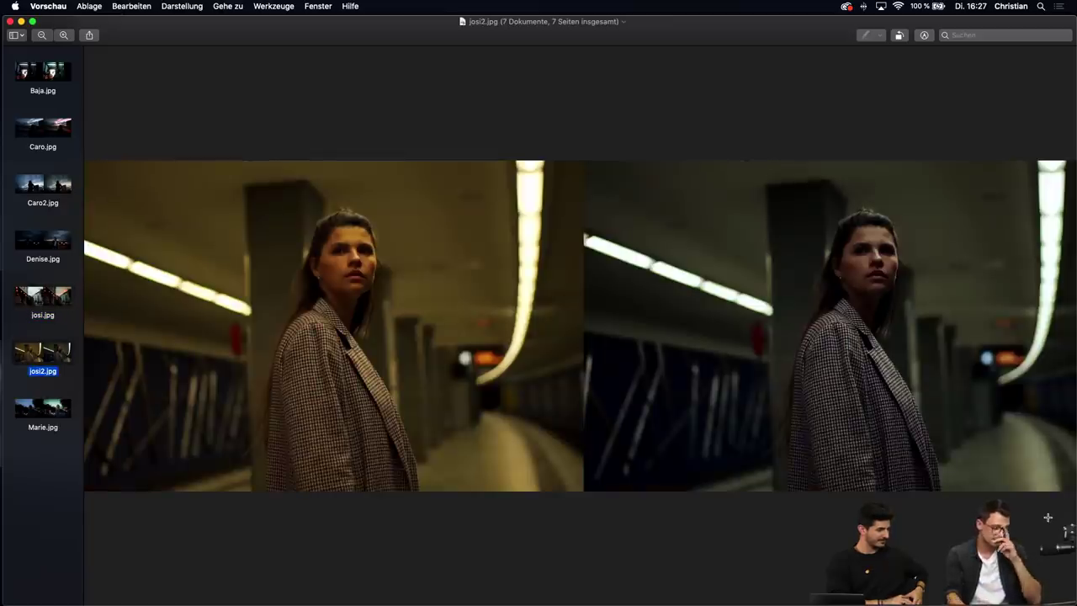
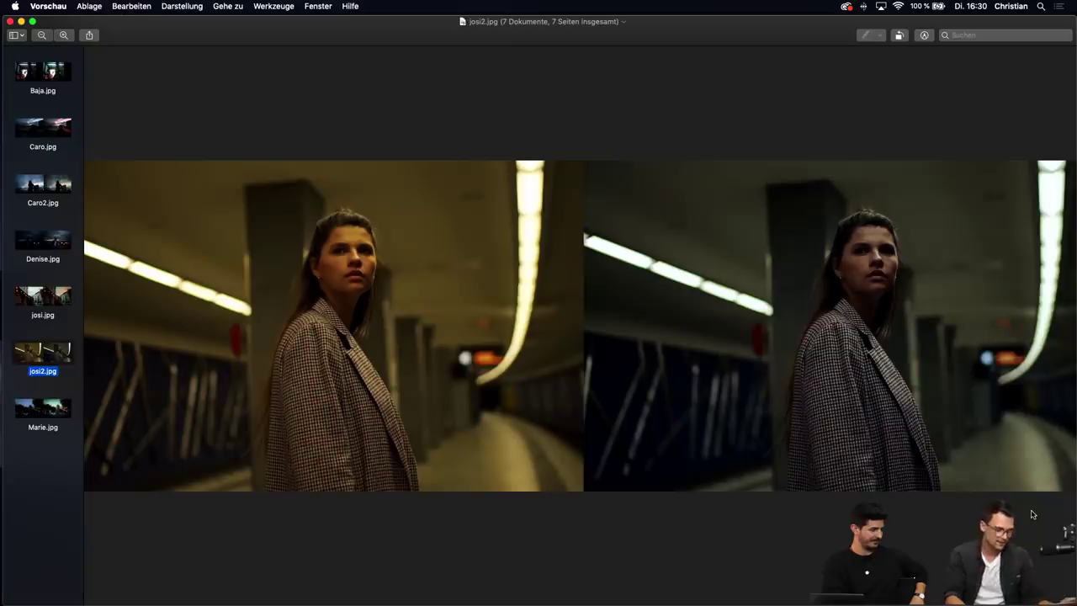
Move down the Preview sidebar to show the Marie.jpg before/after comparison
key("Down")
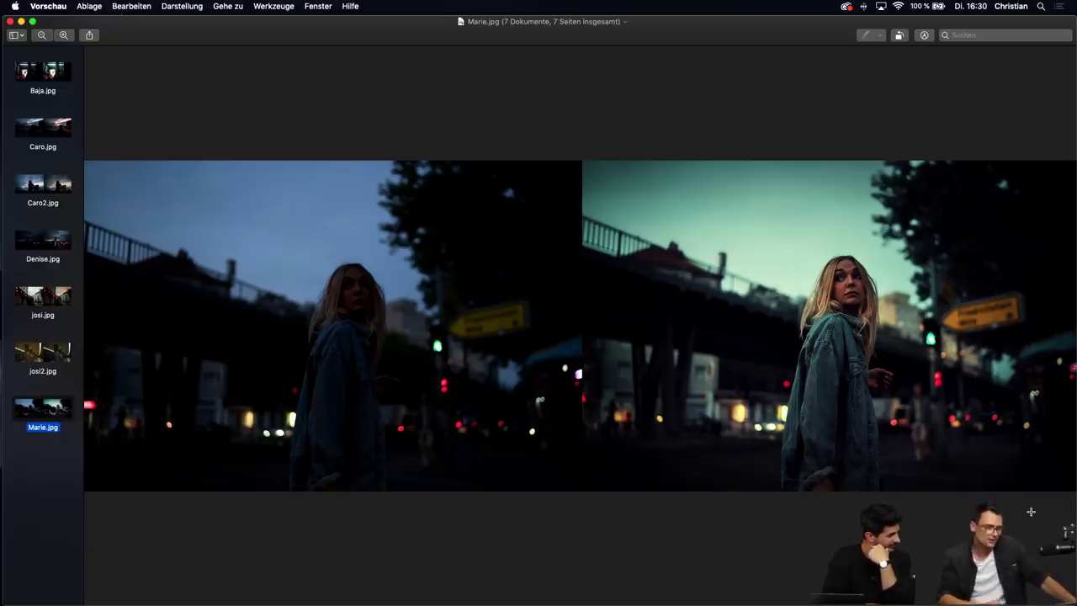
scroll(919, 452, "up", 5)
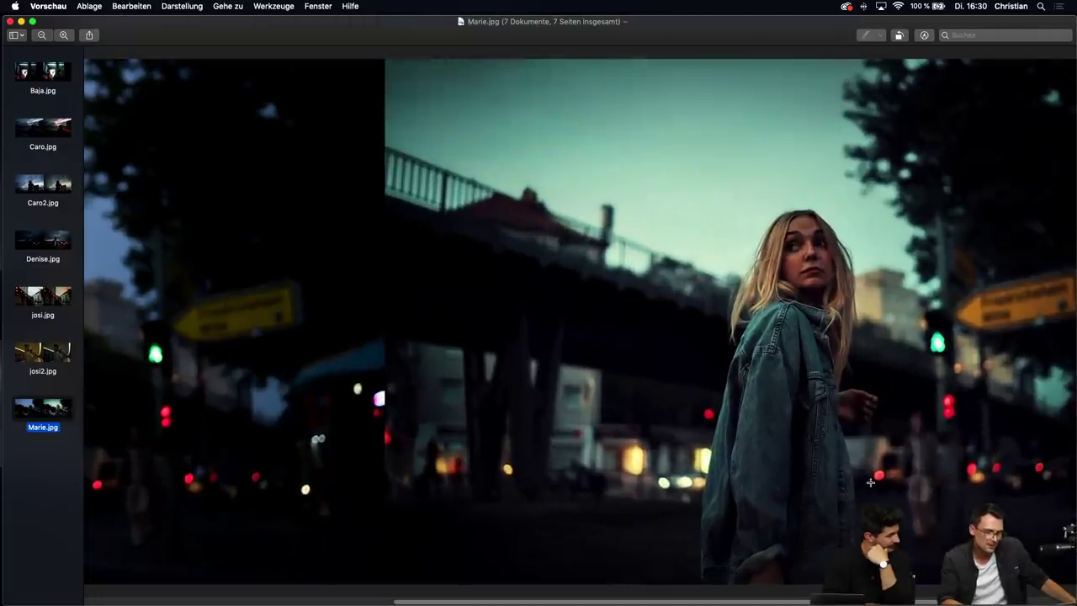
scroll(868, 366, "up", 3)
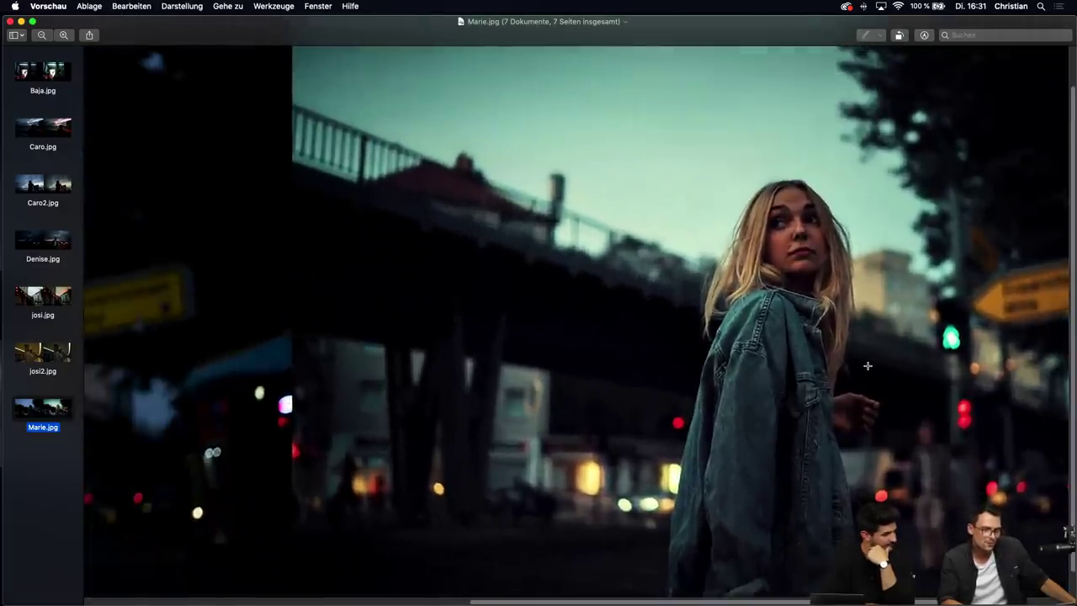
scroll(868, 366, "right", 5)
scroll(868, 366, "right", 1)
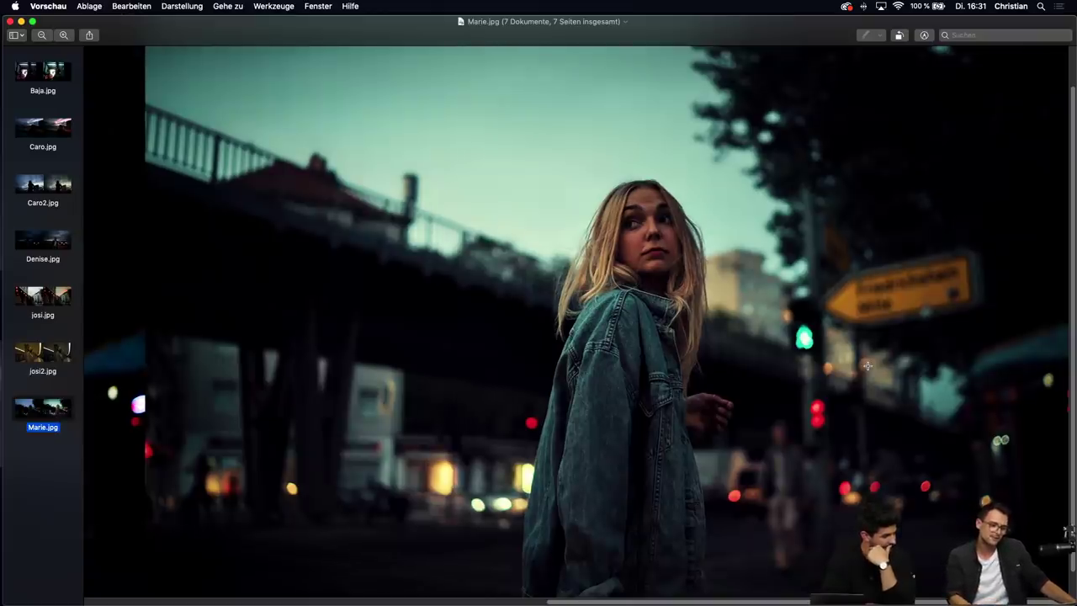
scroll(867, 366, "down", 3)
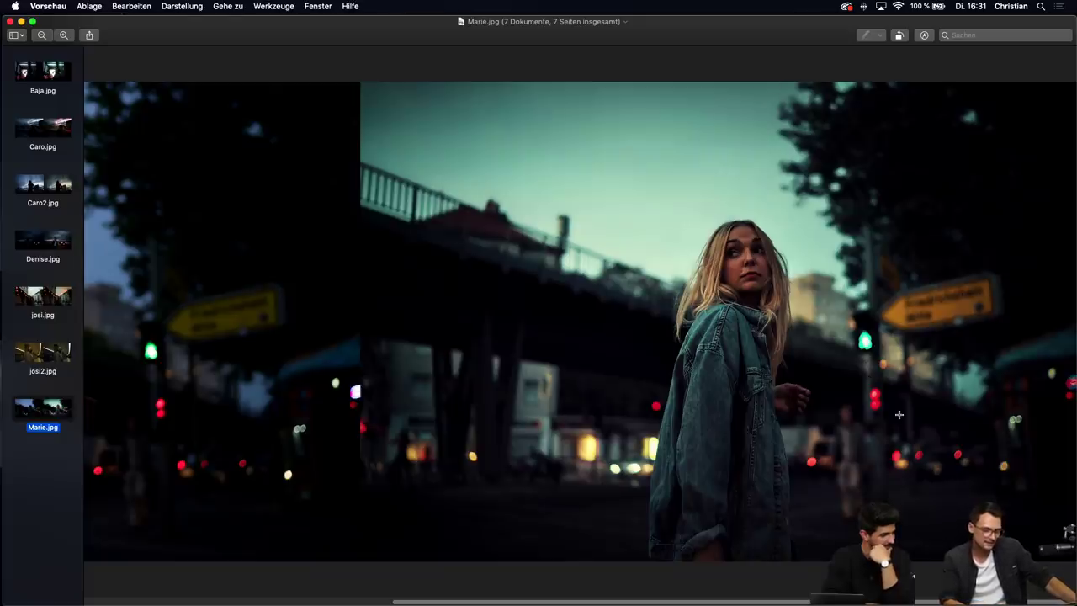
scroll(899, 414, "down", 5)
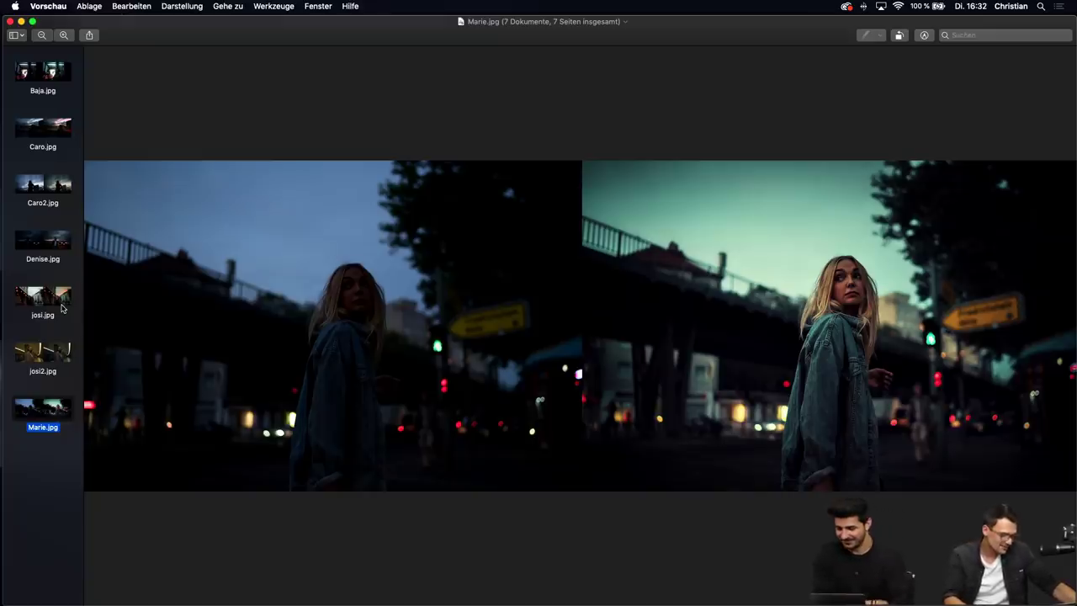
View Baja.jpg, then the Caro.jpg before/after comparison in Preview
left_click(52, 74)
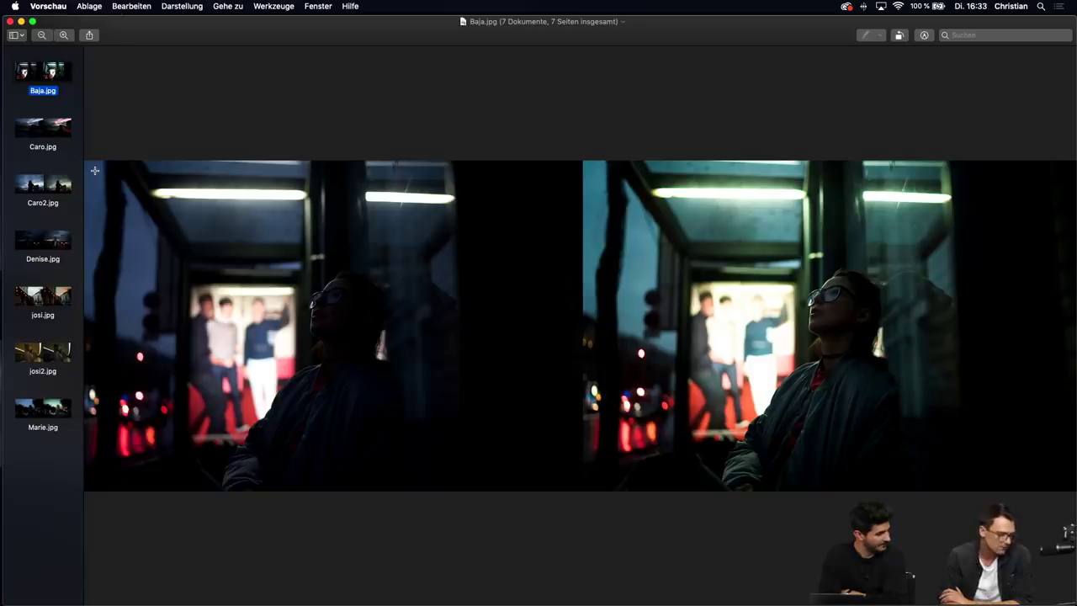
left_click(53, 137)
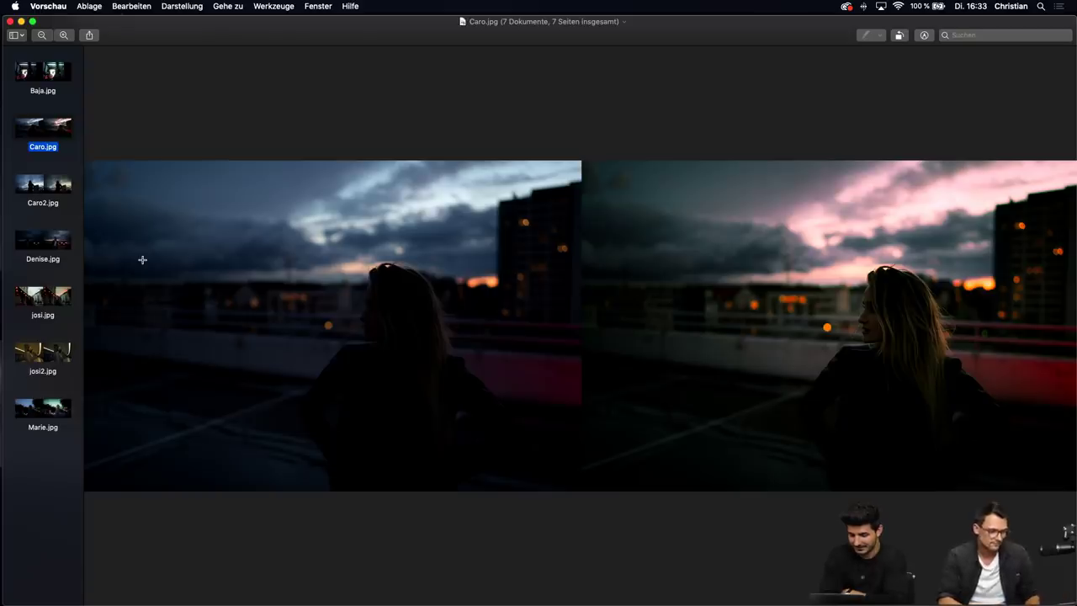
Leave full-screen Preview and bring Adobe Bridge forward on the Baja folder
key("ctrl+Left")
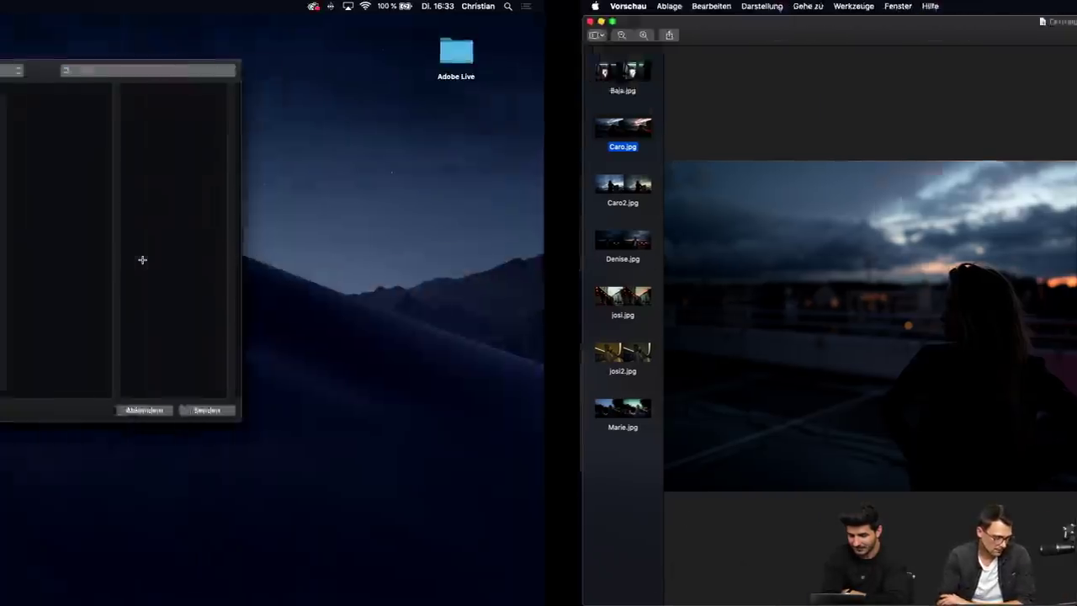
mouse_move(229, 595)
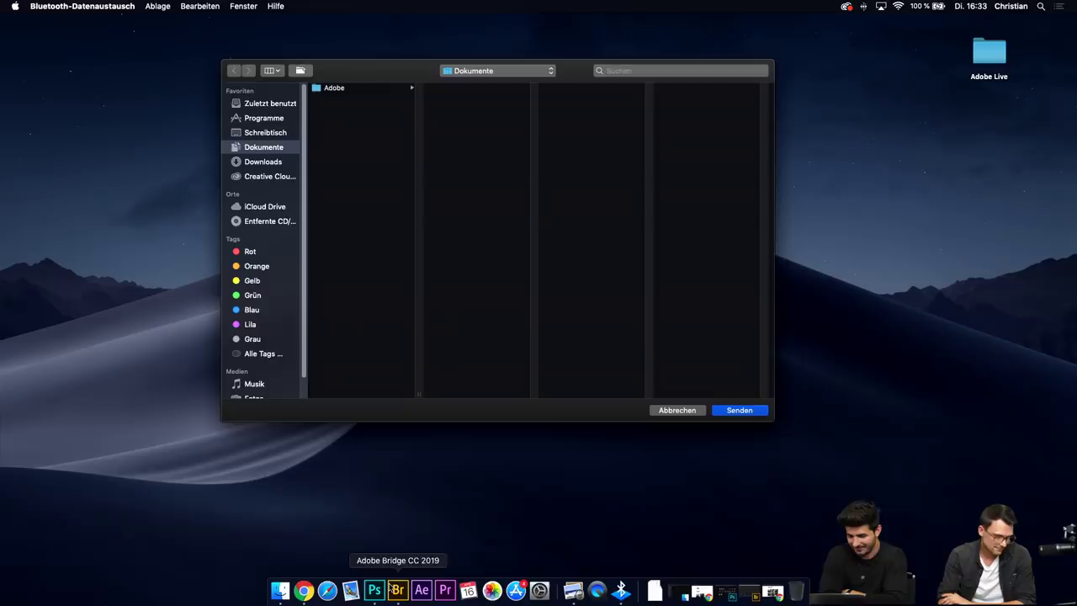
left_click(397, 590)
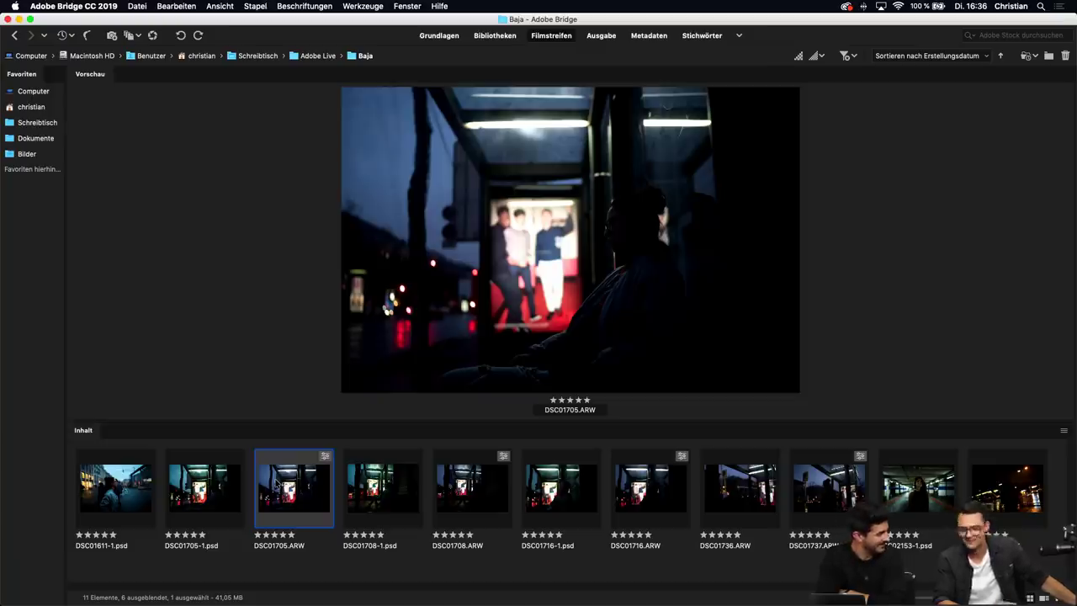
Open DSC01705.ARW in a full-screen Camera Raw window with the filmstrip collapsed
double_click(302, 508)
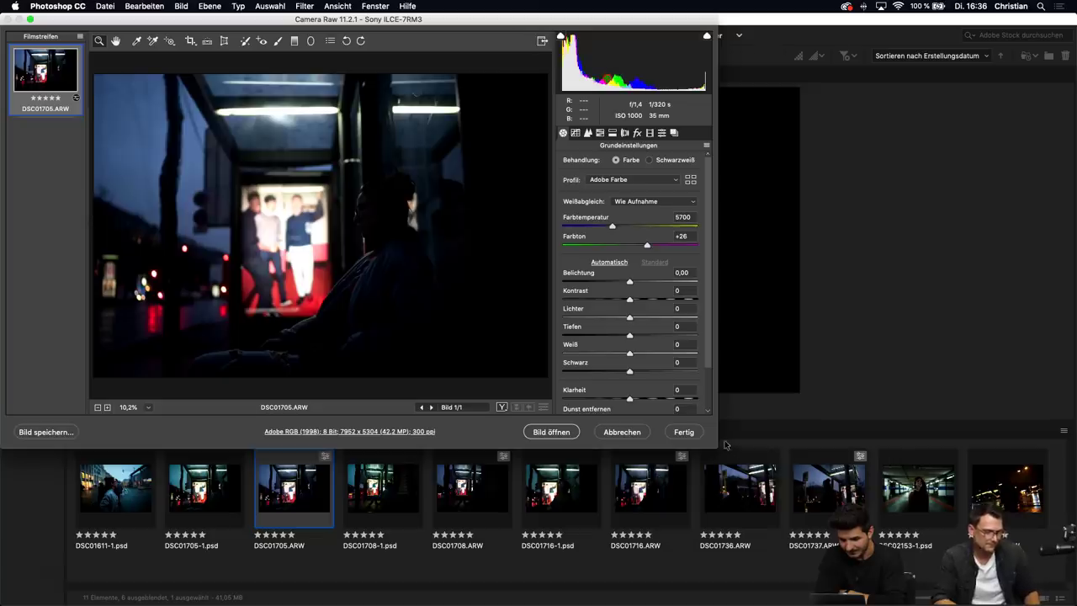
left_click_drag(713, 448, 1067, 602)
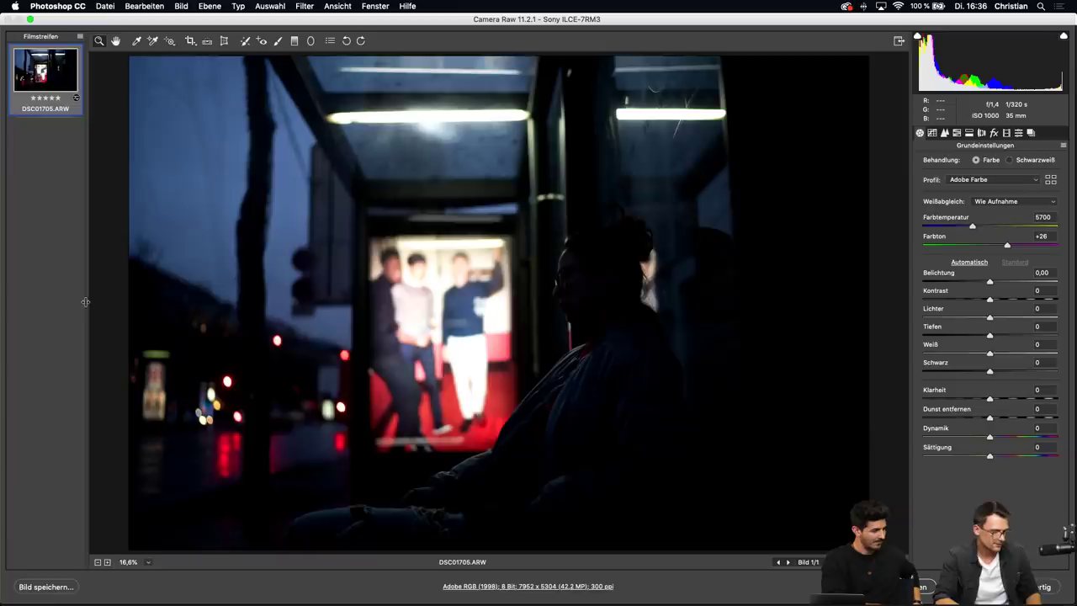
left_click_drag(86, 301, 8, 296)
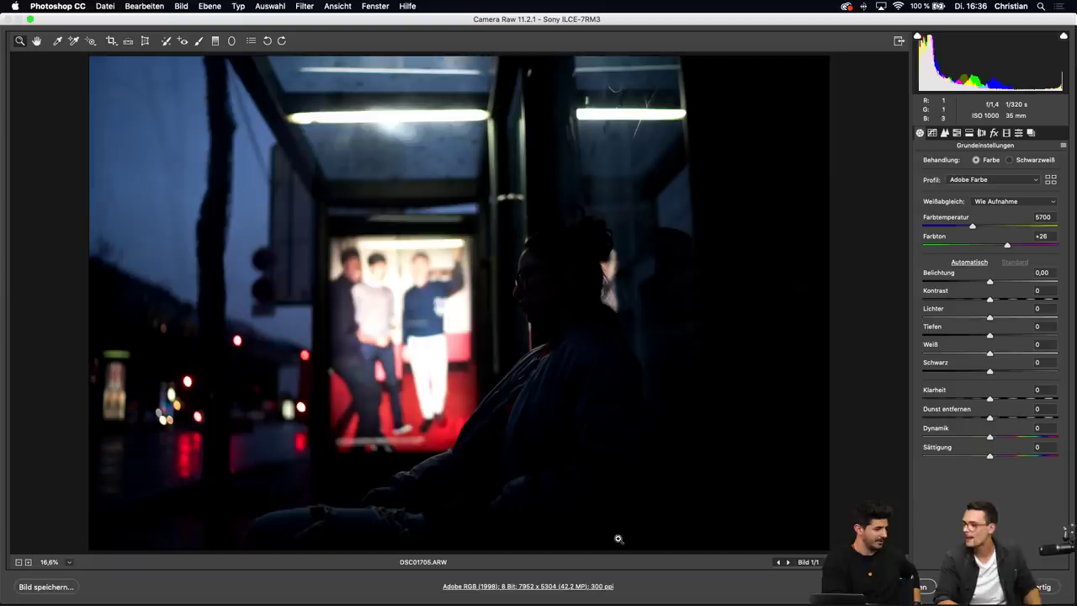
mouse_move(713, 602)
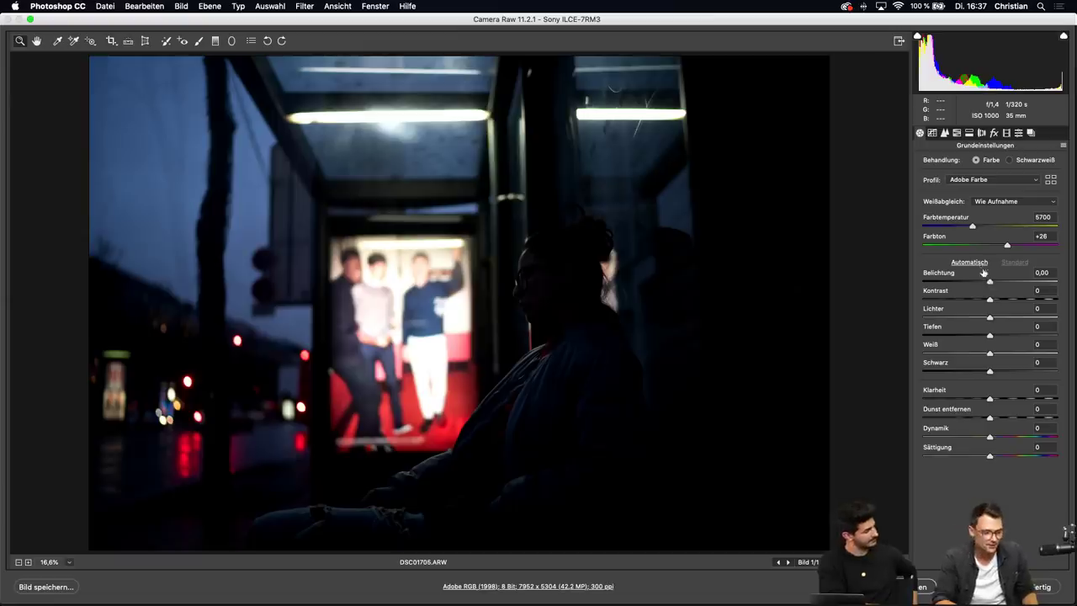
Raise exposure to +1,20, briefly trying +1,60 before settling
left_click_drag(990, 282, 1005, 283)
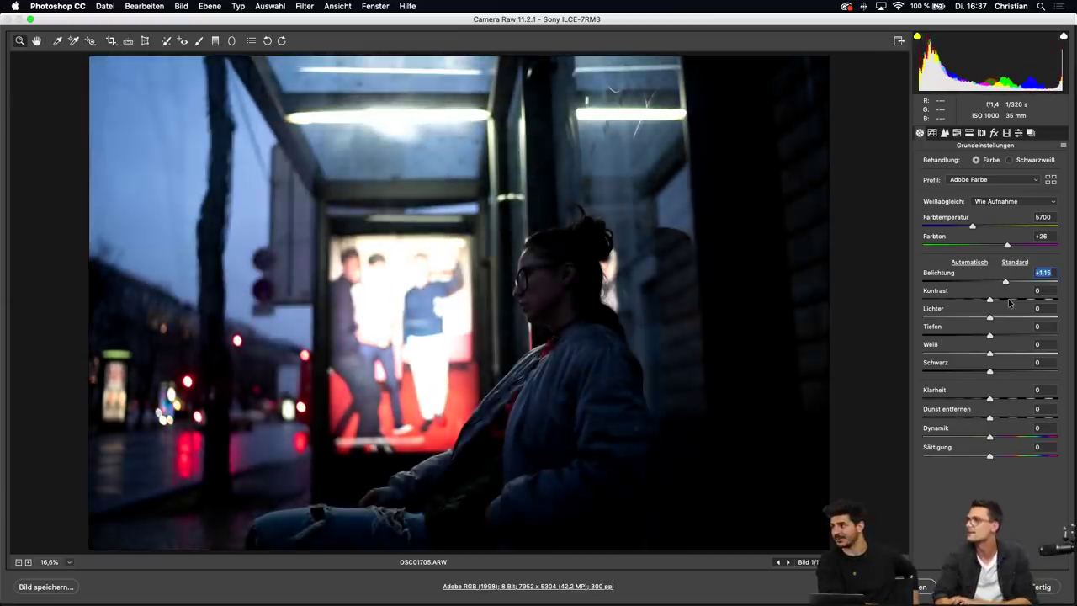
left_click(1011, 283)
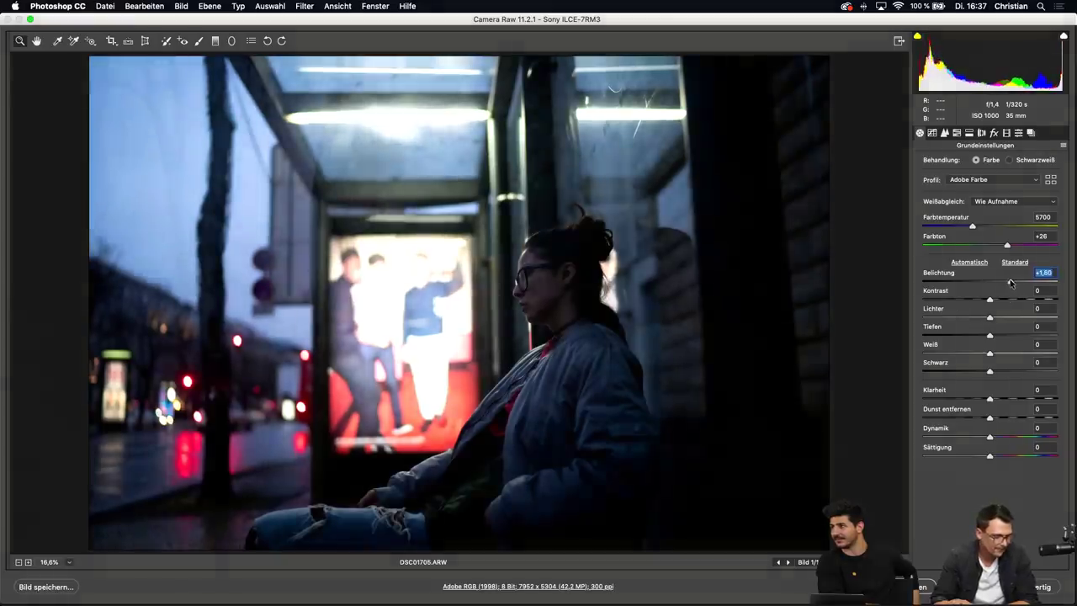
left_click_drag(1011, 282, 1006, 282)
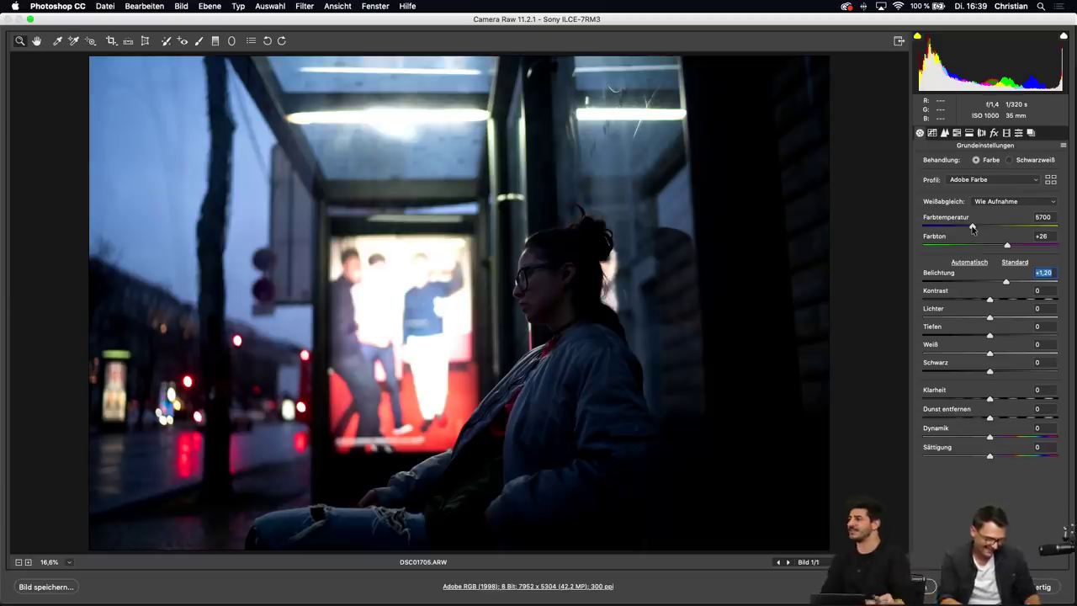
Warm the white balance to temperature 7150 and lower the tint to +1
left_click_drag(973, 229, 982, 227)
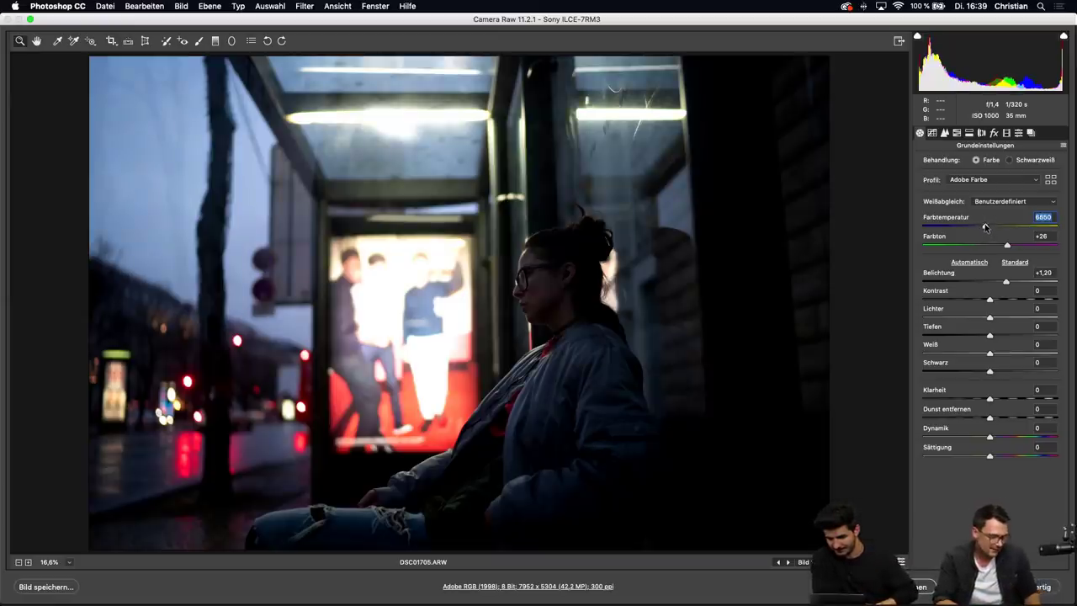
left_click_drag(983, 228, 993, 225)
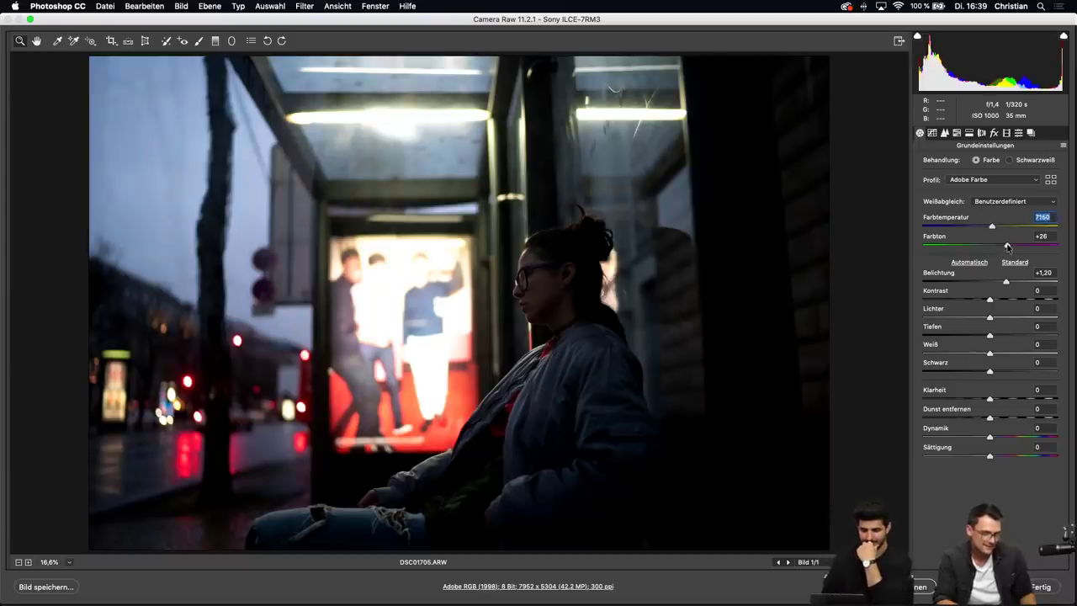
left_click_drag(1007, 247, 991, 248)
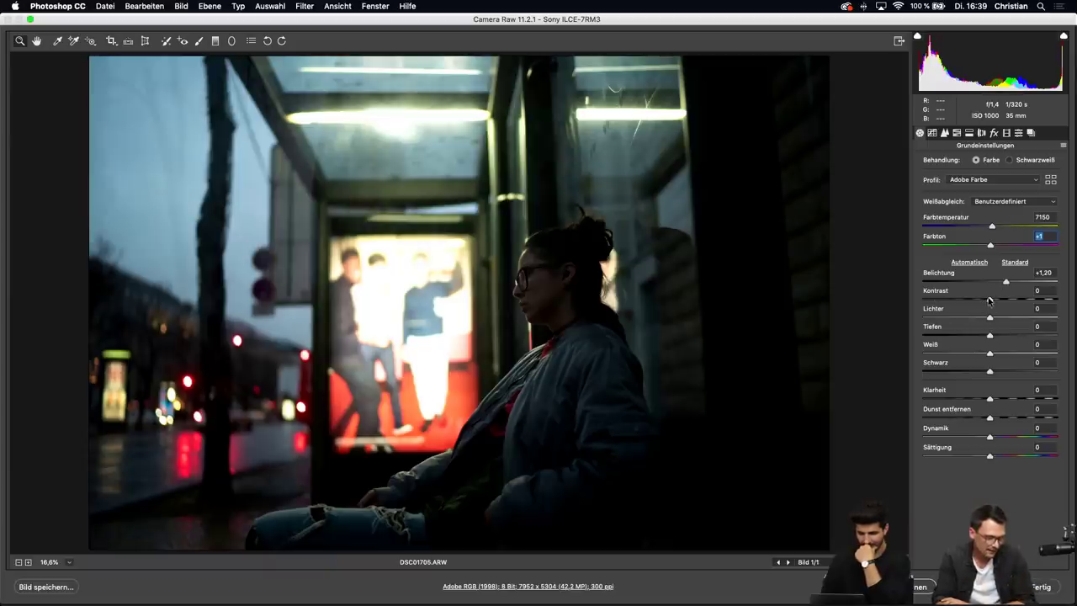
Set contrast +22, highlights -22, shadows +29 and clarity -4
left_click_drag(989, 298, 979, 320)
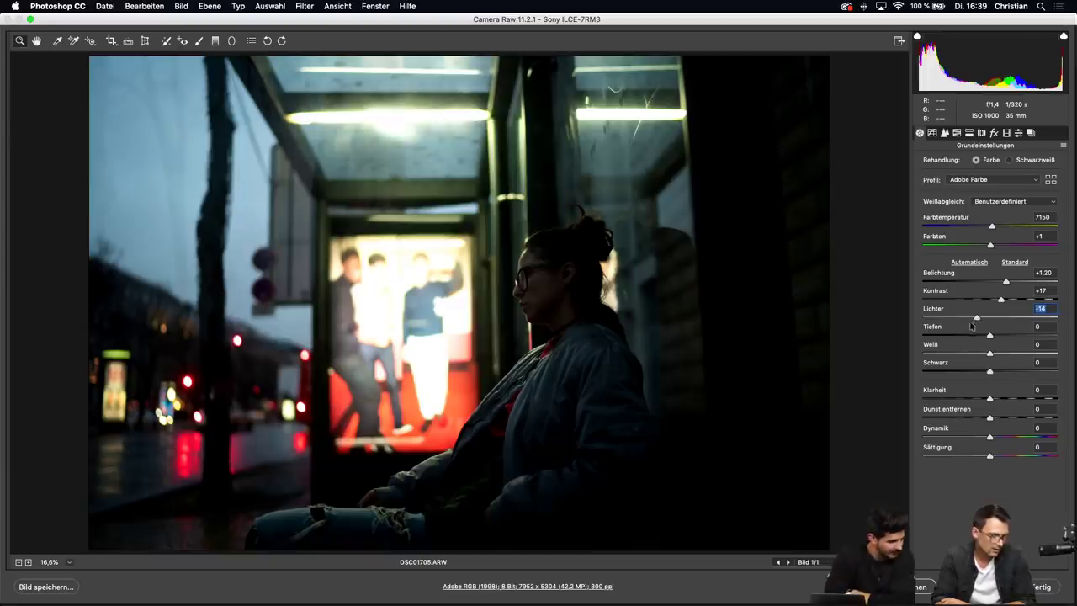
left_click_drag(980, 318, 996, 338)
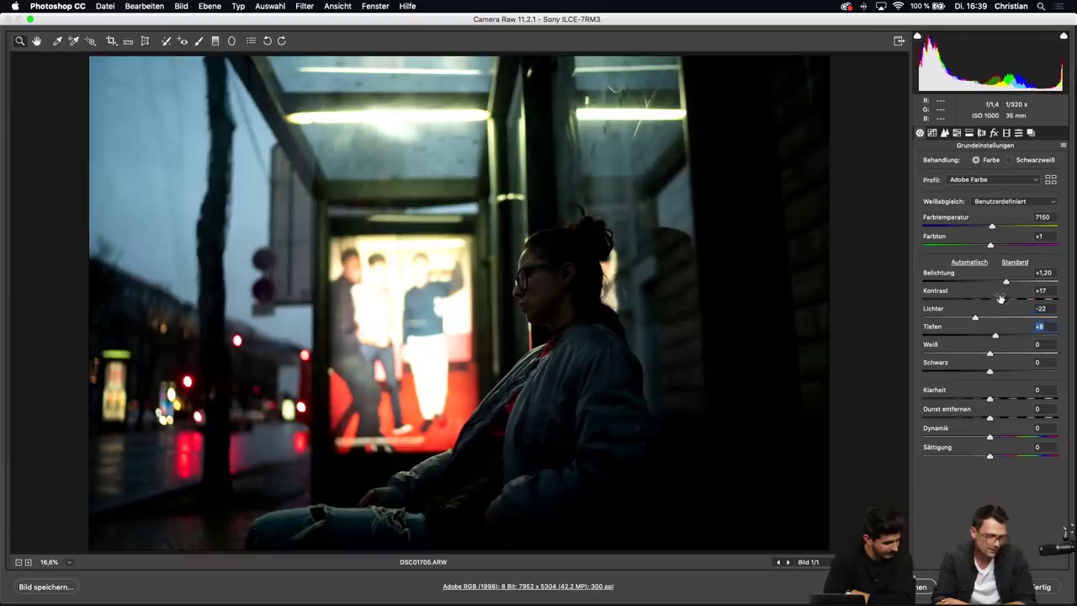
left_click_drag(1000, 300, 1002, 300)
left_click_drag(995, 336, 1001, 337)
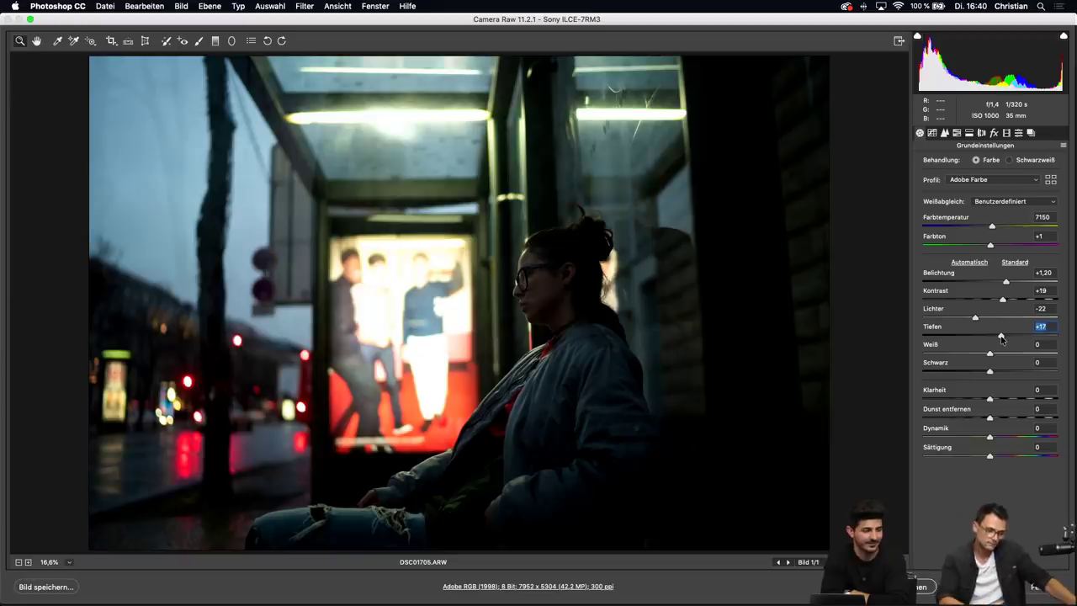
left_click_drag(1002, 339, 1009, 337)
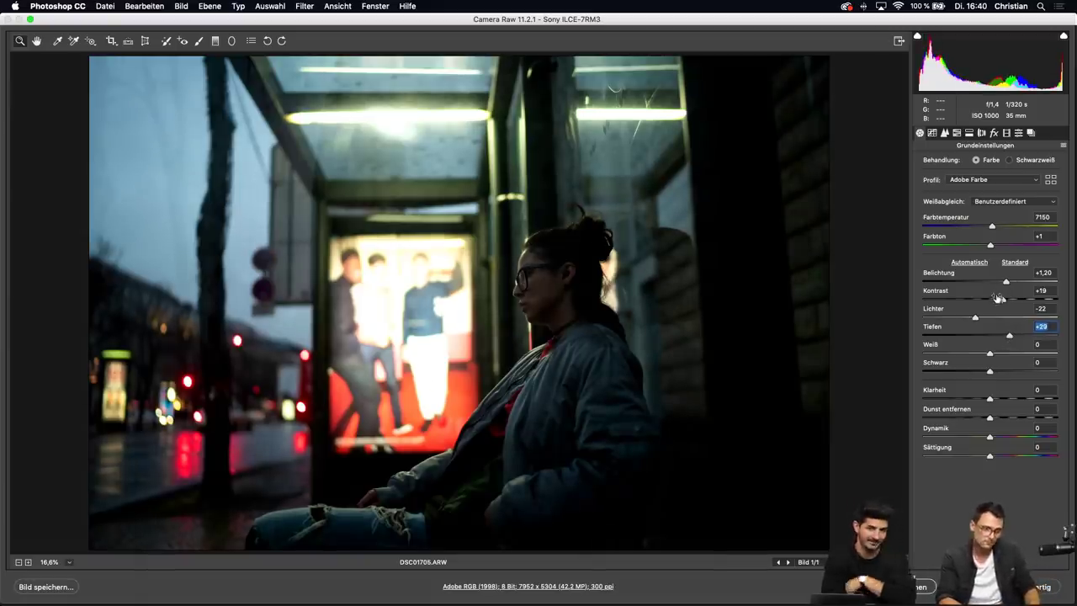
left_click_drag(1002, 300, 1005, 300)
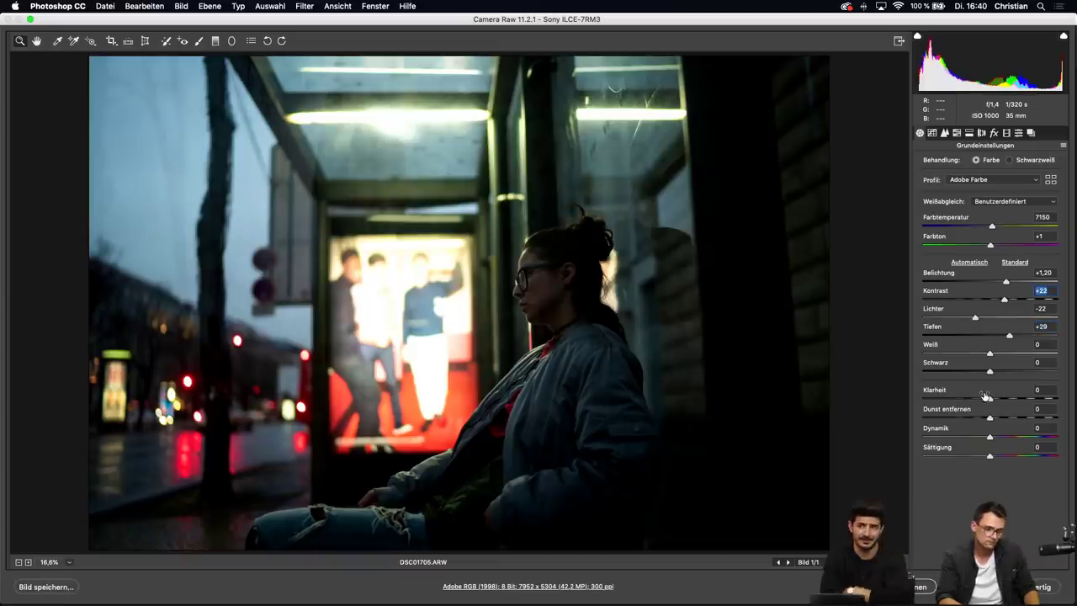
left_click_drag(990, 400, 987, 399)
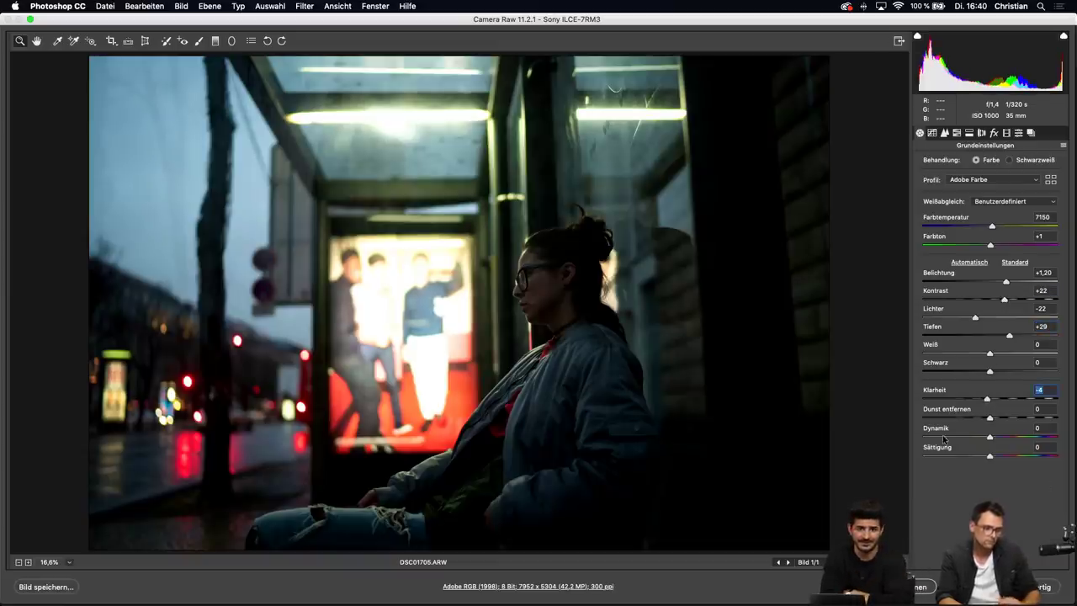
Drag the Dynamik (vibrance) slider up to +9
left_click_drag(989, 438, 984, 456)
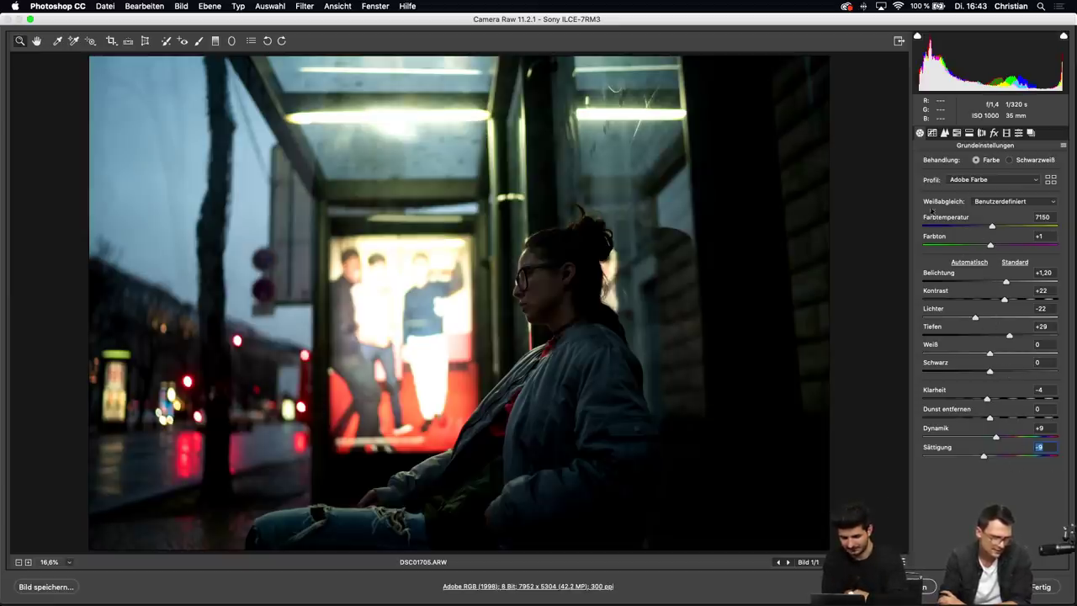
Add RGB tone-curve points that lift the highlights and pin the shadows
left_click(932, 133)
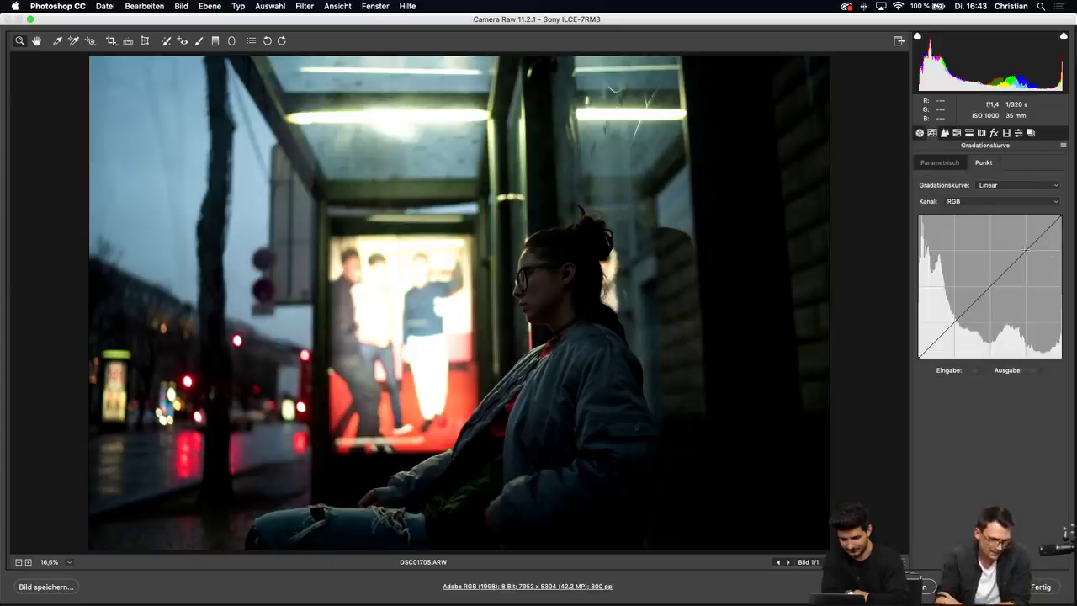
left_click_drag(1025, 250, 1021, 251)
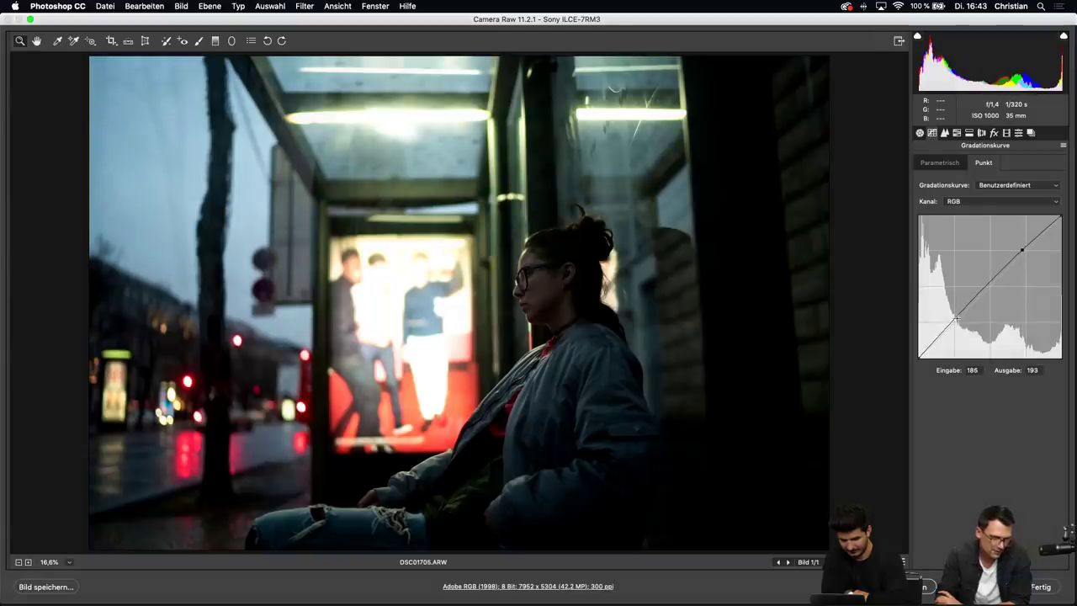
left_click_drag(957, 318, 957, 321)
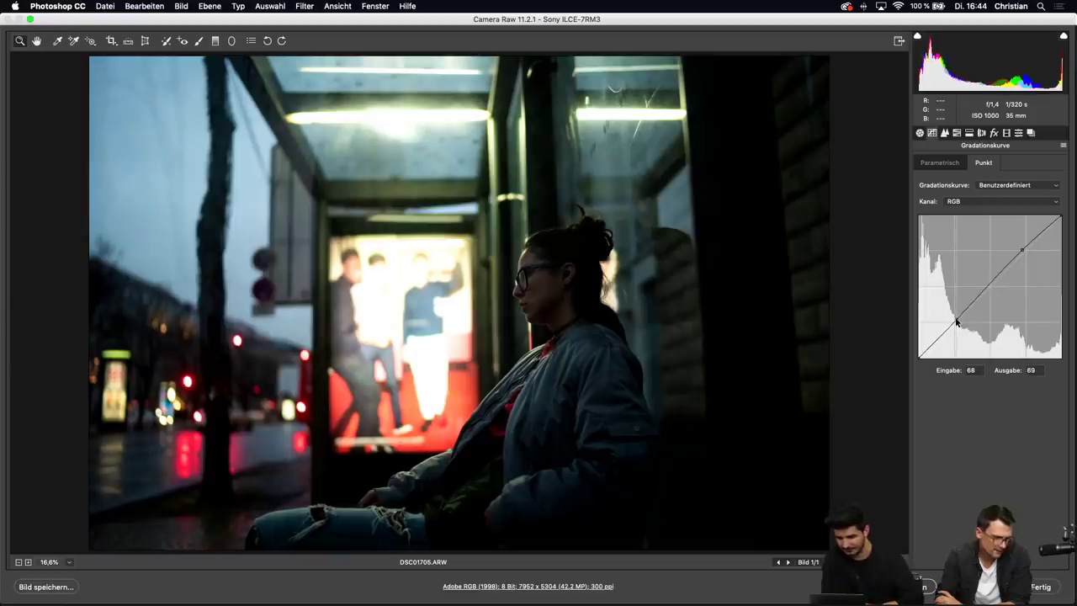
Pull down the shadows on the red and green channel curves for cooler tones
left_click(980, 202)
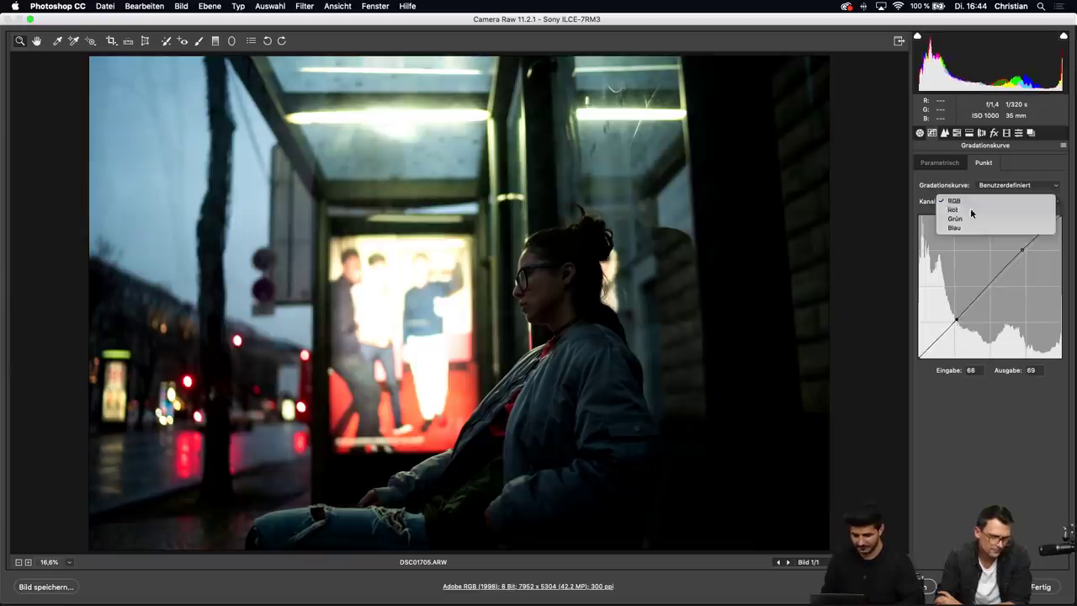
left_click(971, 212)
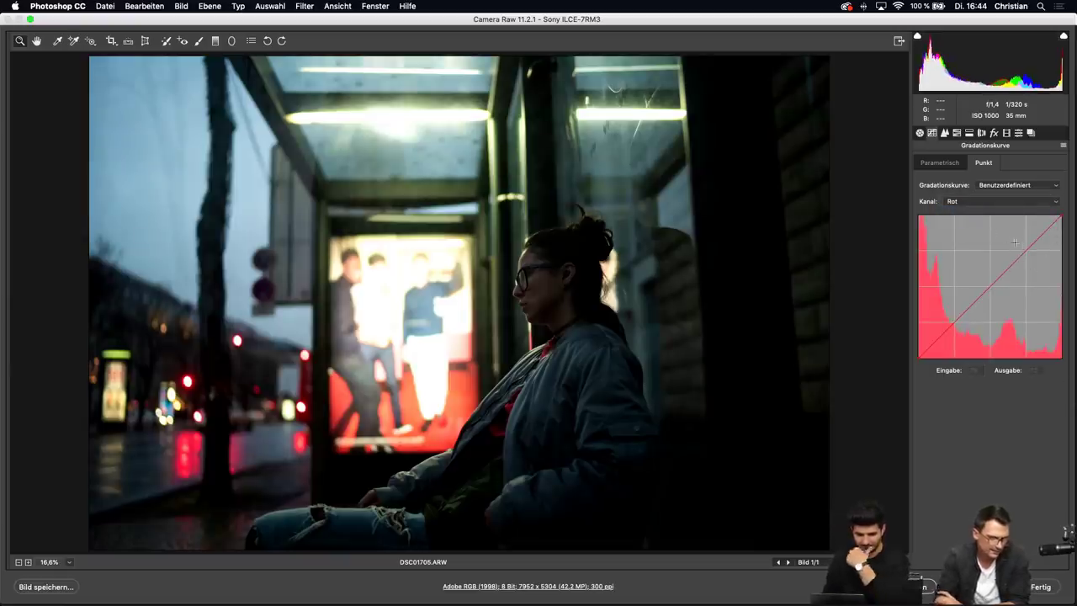
left_click_drag(1019, 243, 1022, 249)
left_click_drag(958, 318, 955, 325)
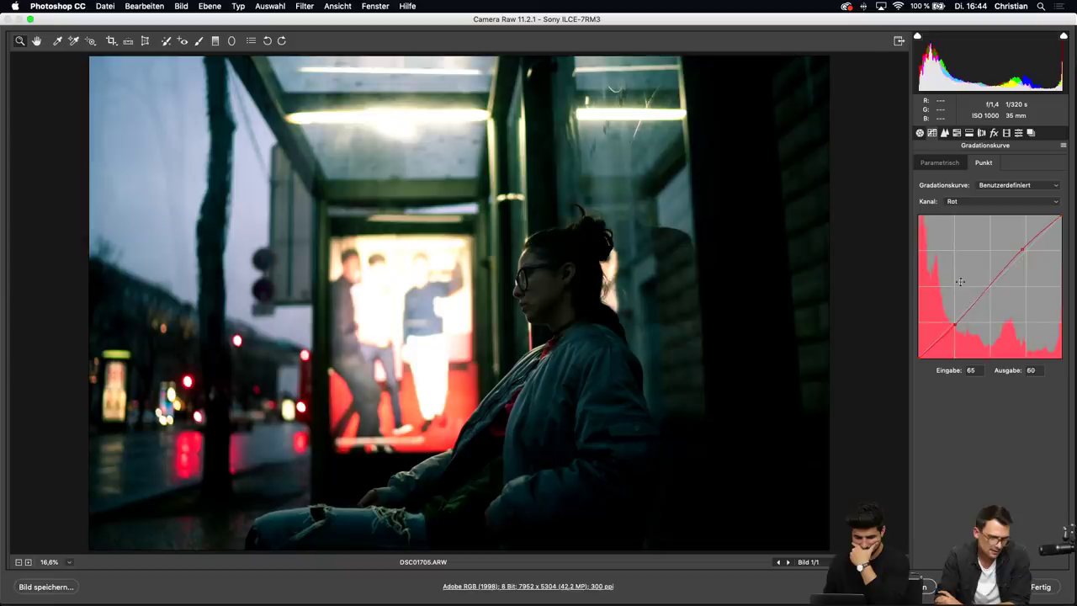
left_click(961, 198)
left_click(959, 212)
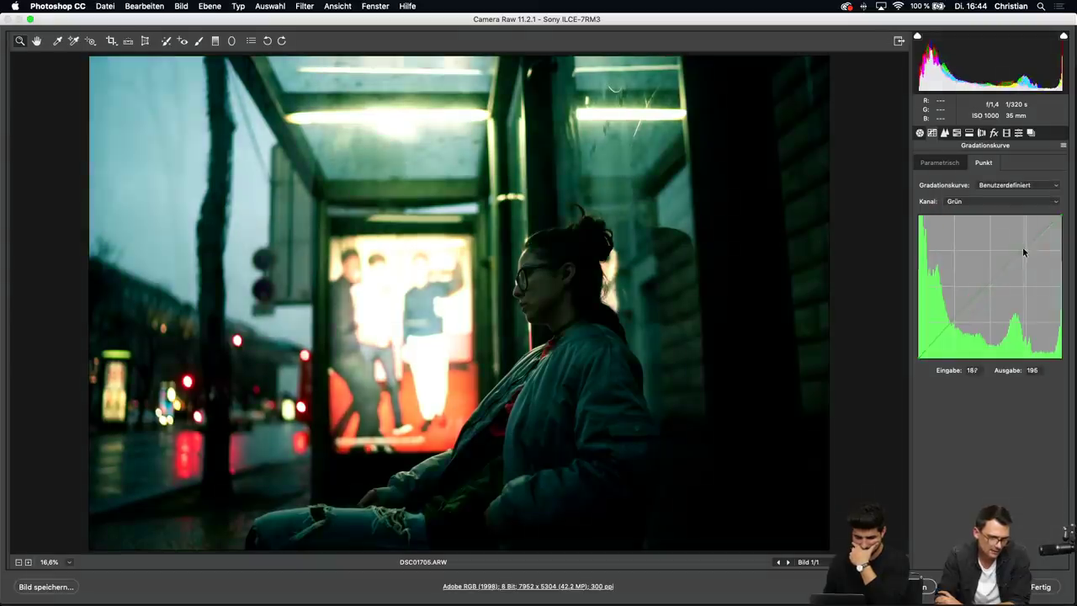
left_click(957, 323)
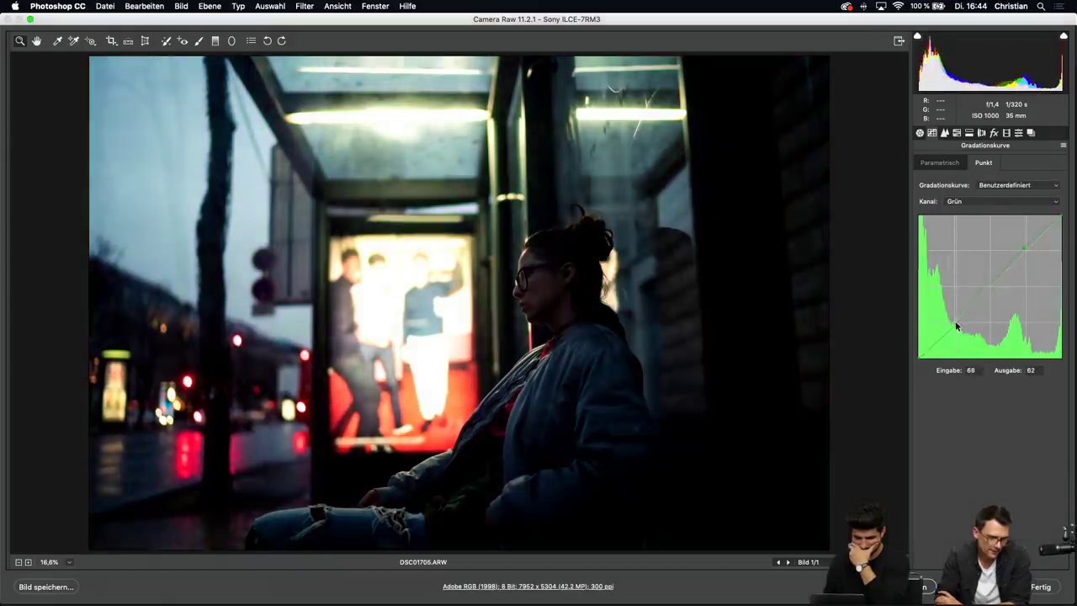
Add a shadow point on the blue curve and compare it against the linear preset
left_click(978, 200)
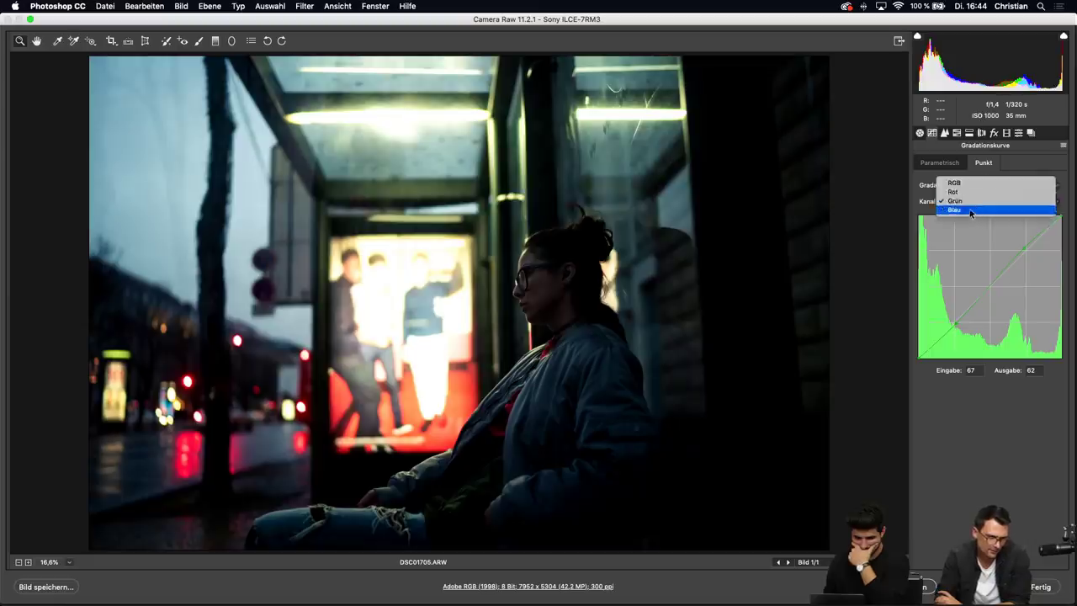
left_click(973, 211)
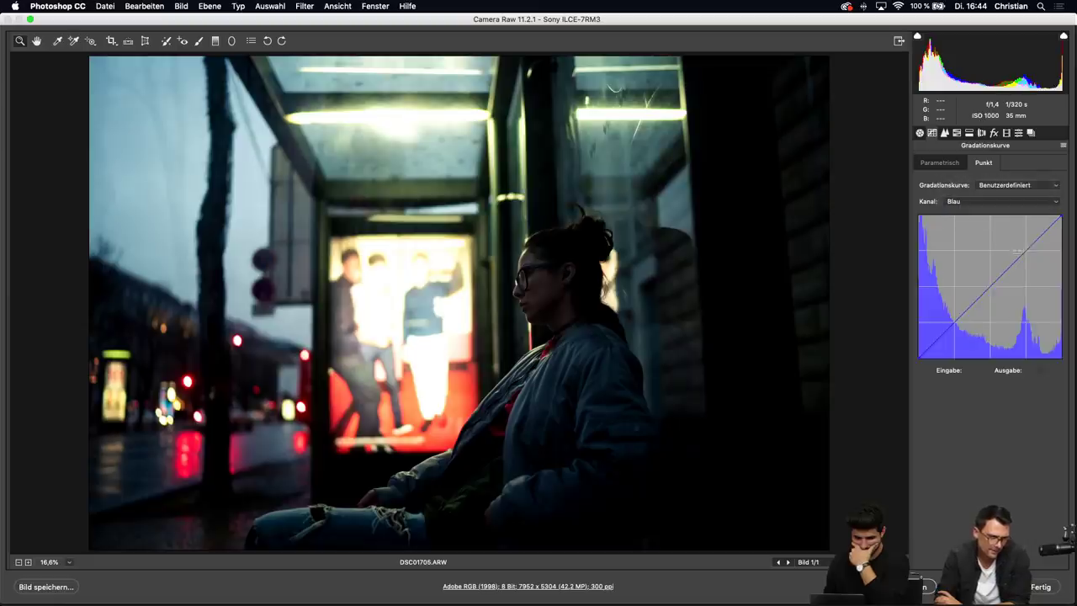
left_click(954, 325)
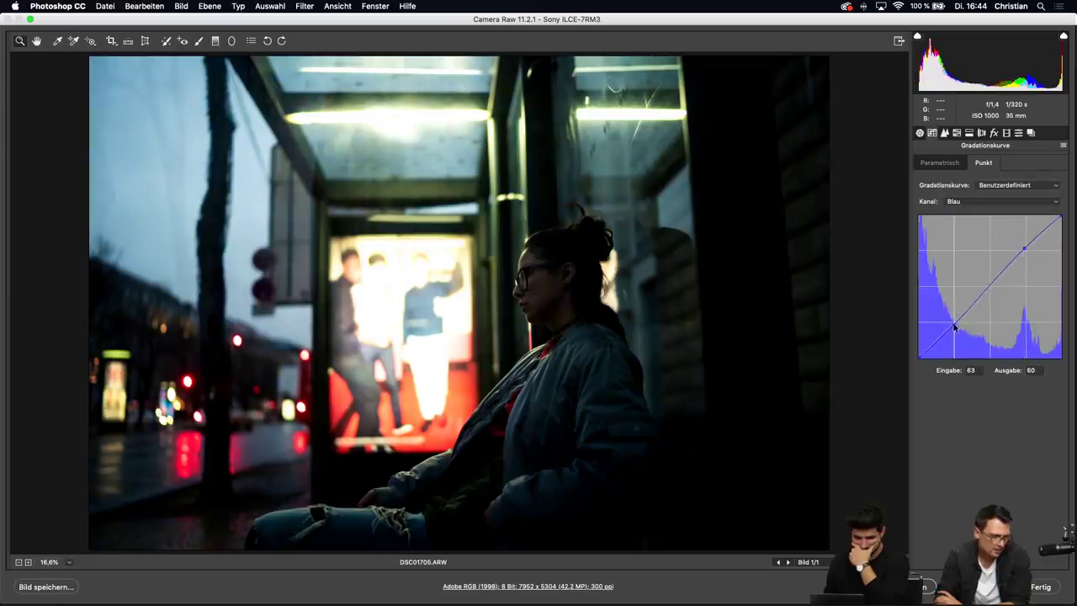
left_click(984, 185)
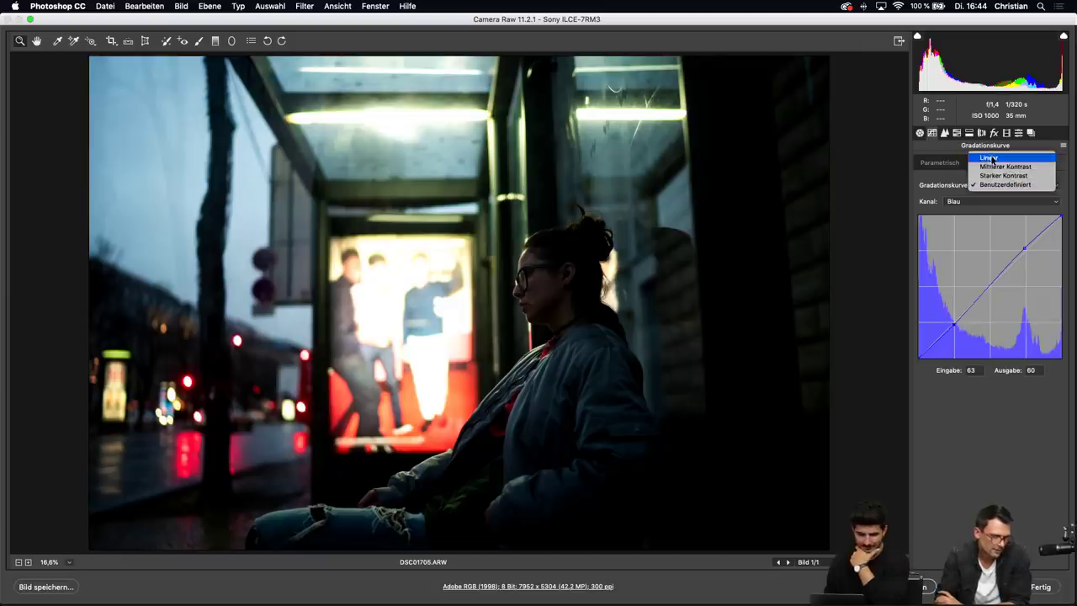
left_click(992, 158)
left_click(1000, 187)
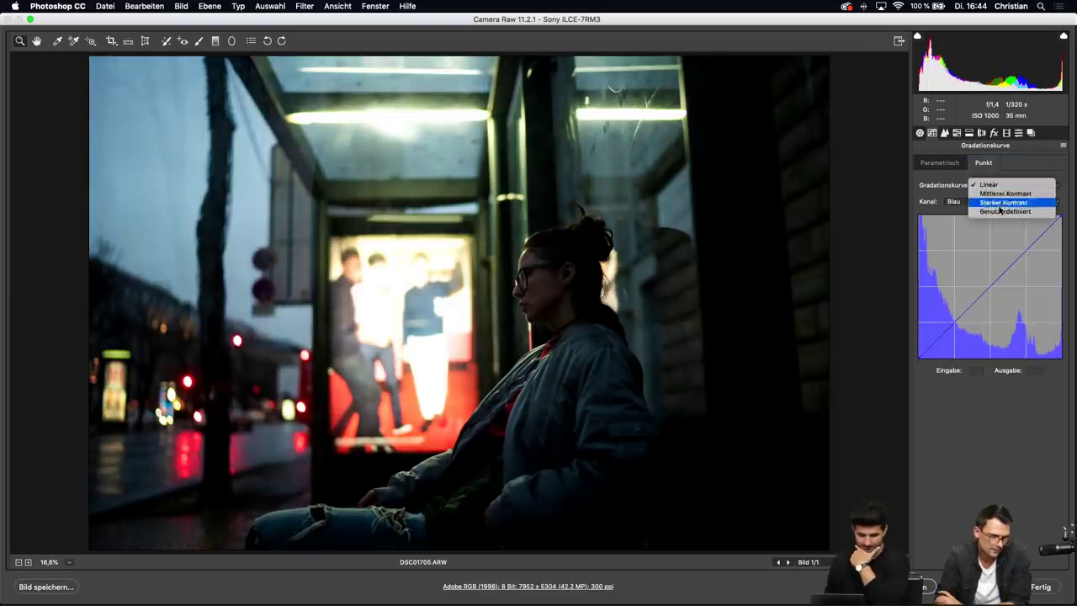
left_click(1003, 211)
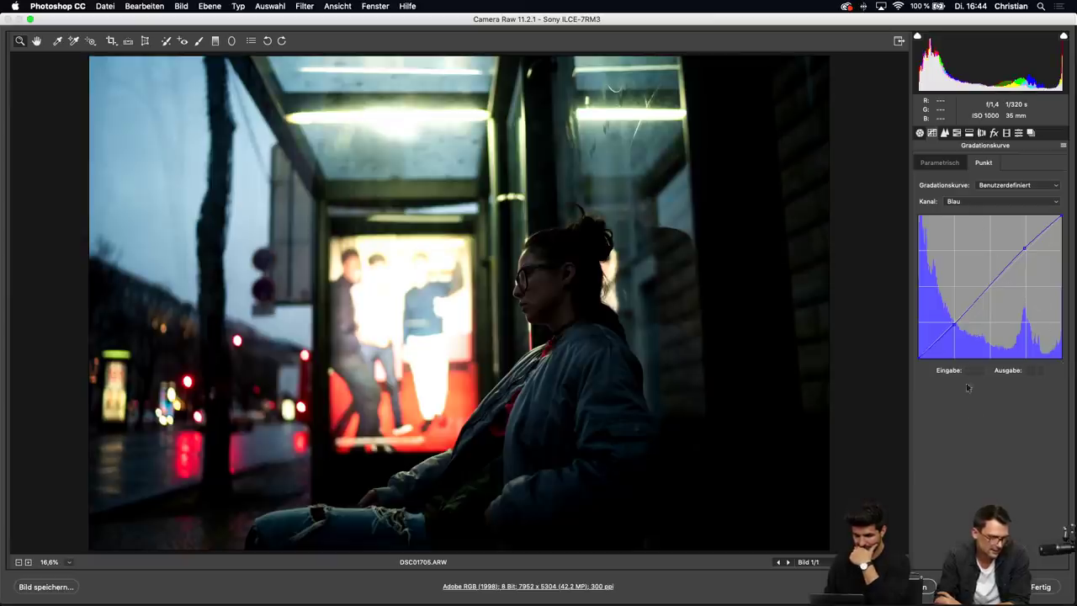
Nudge the blue shadow point and add a slightly raised blue highlight point
left_click(956, 326)
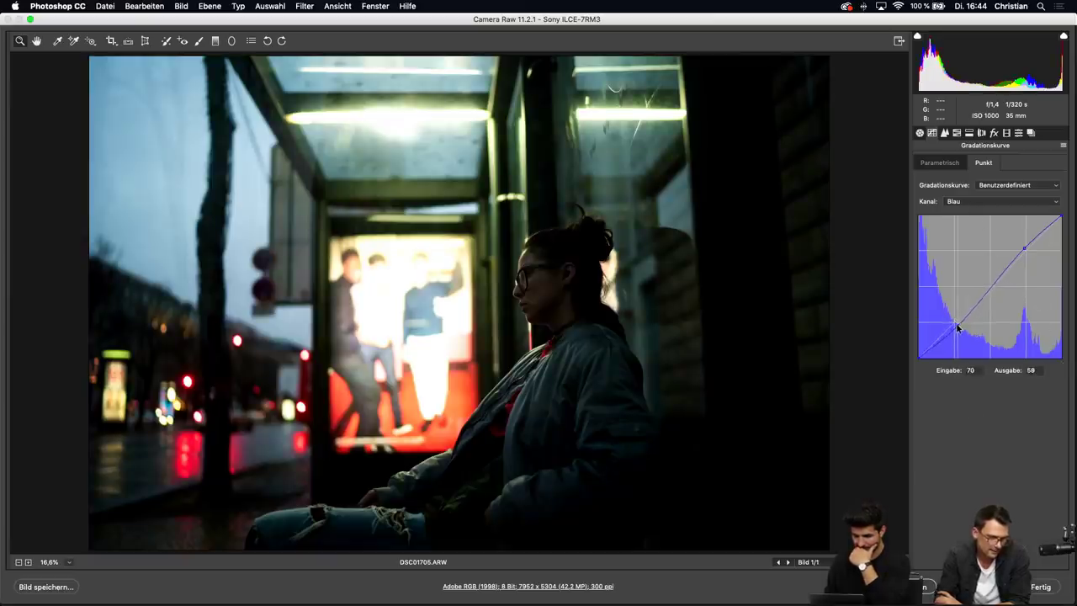
key("Left")
key("Left")
key("Up")
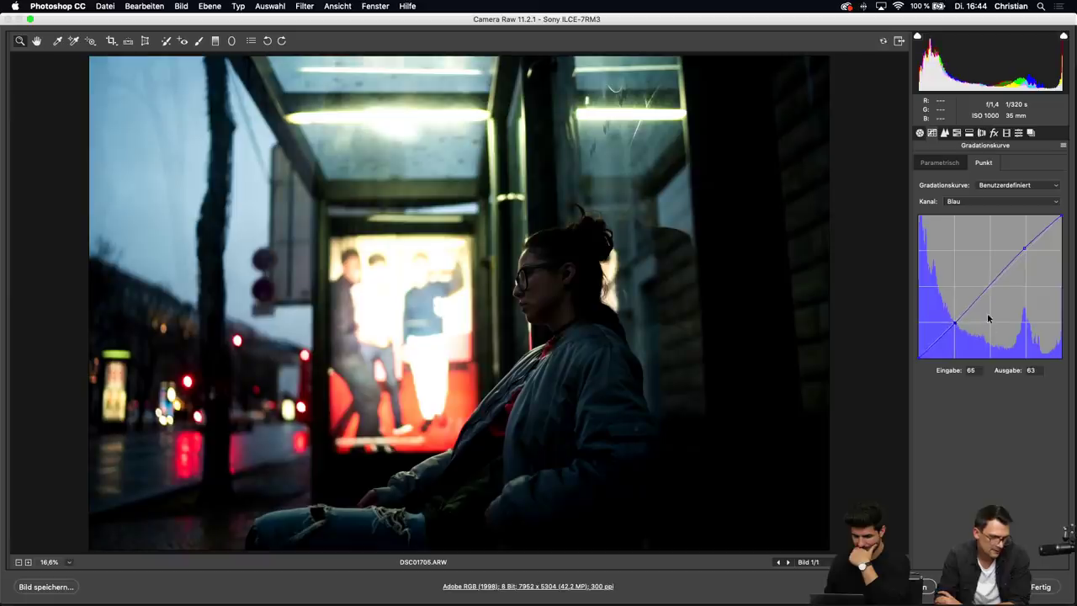
left_click(1024, 246)
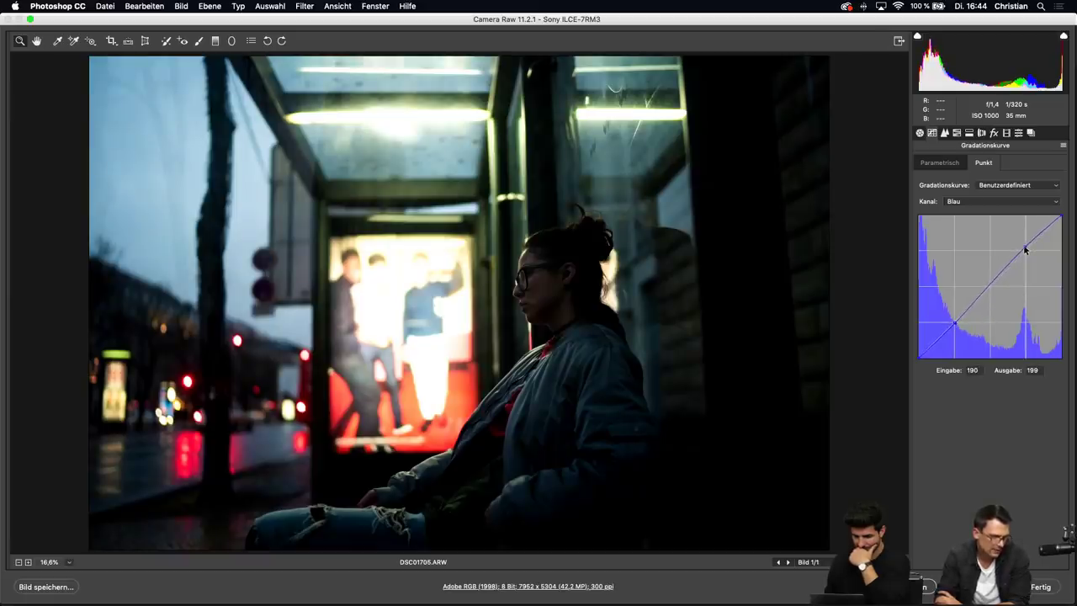
key("Down")
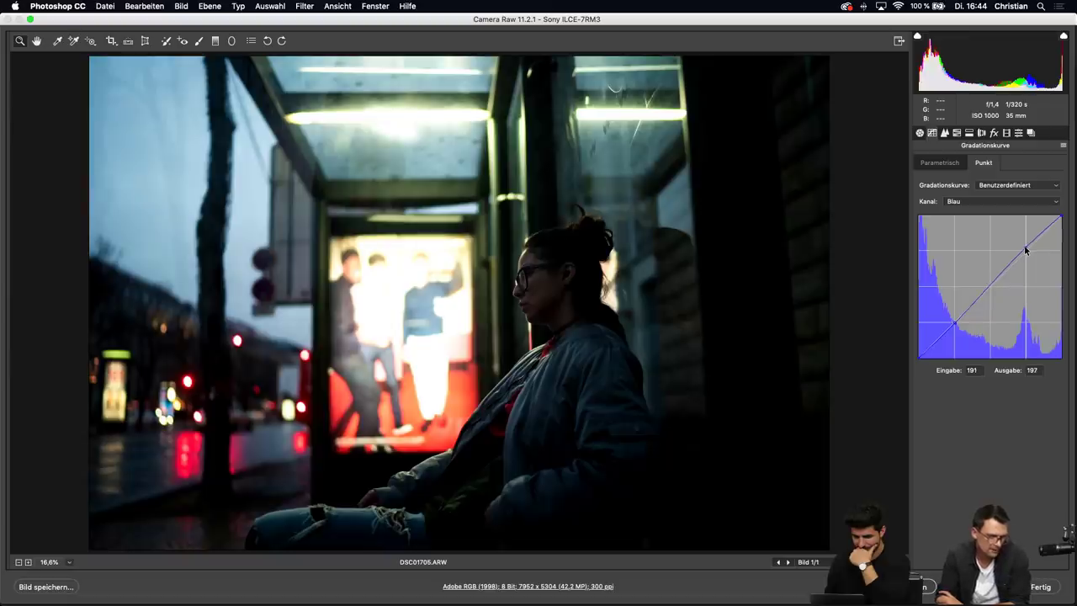
key("Right")
key("Right")
key("Right")
key("Right")
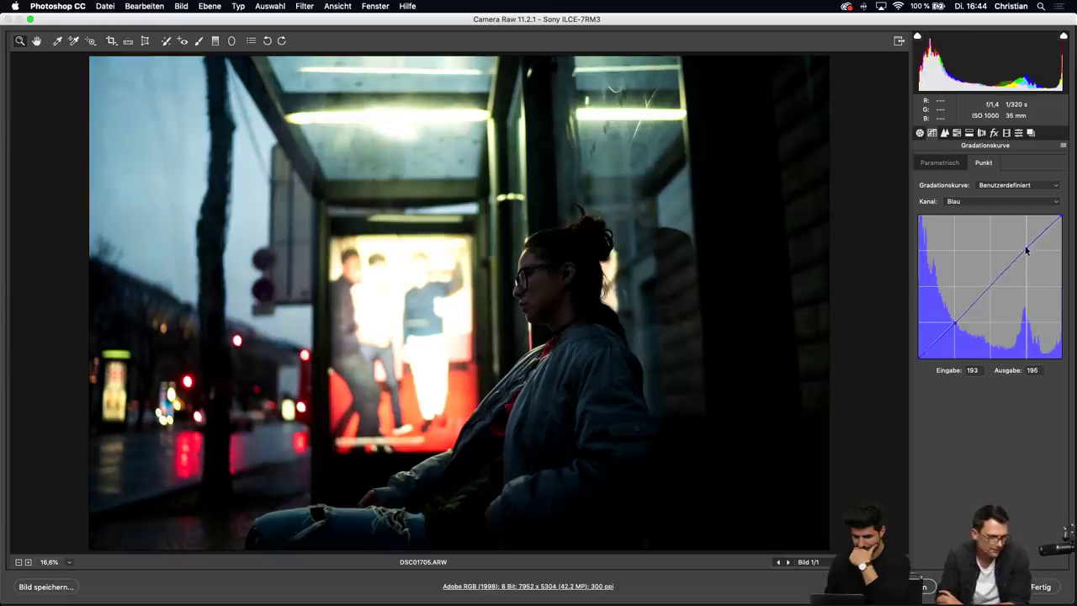
key("Down")
key("Down")
left_click_drag(1026, 250, 1025, 246)
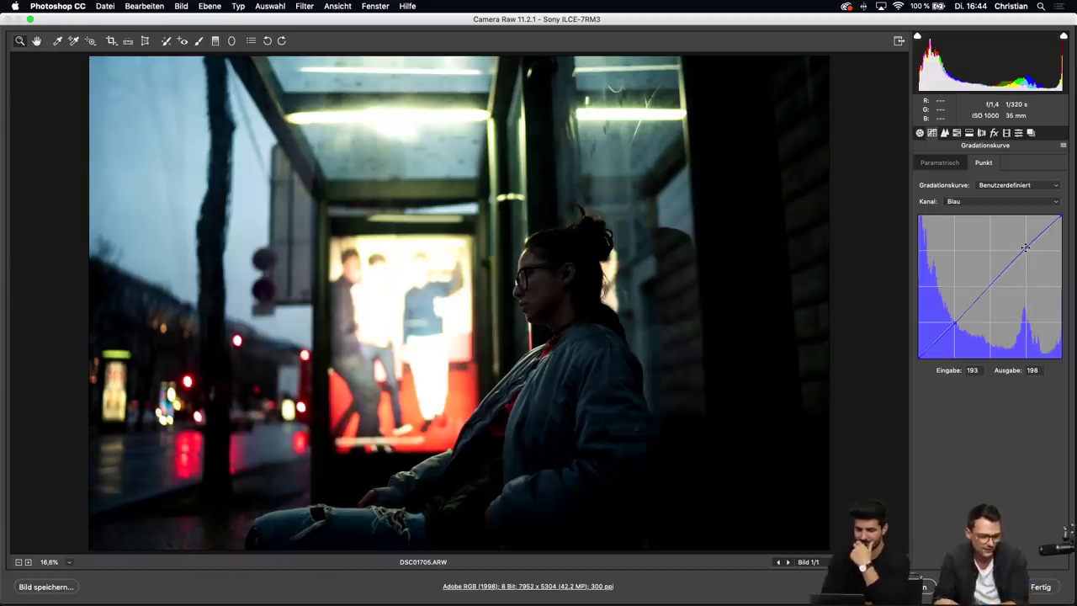
Lower a shadow point on the green curve slightly, undoing an overly strong first try
left_click(981, 201)
left_click(979, 192)
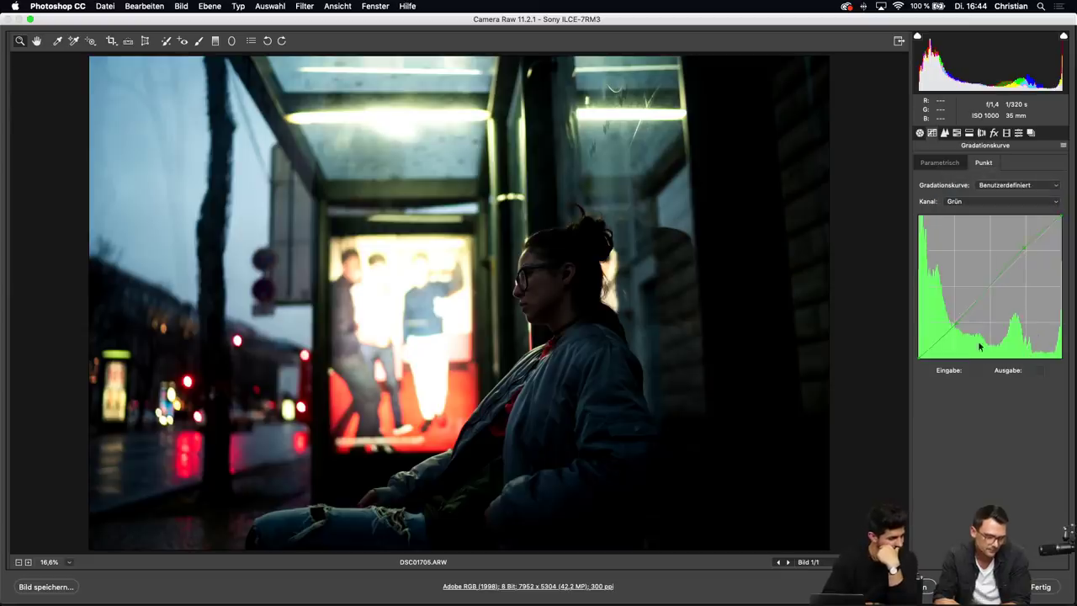
left_click_drag(957, 325, 961, 329)
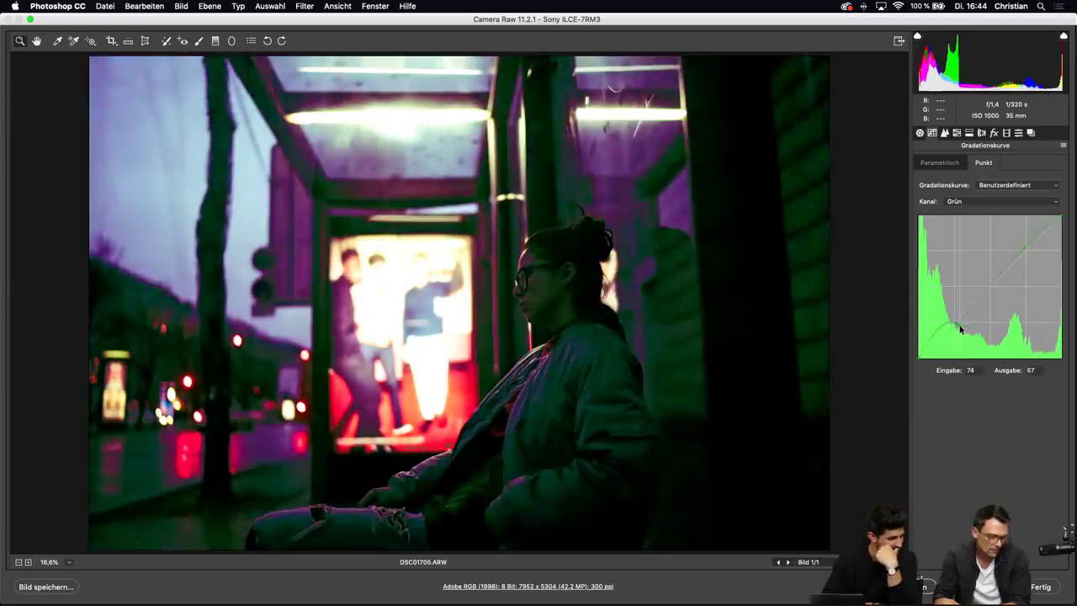
key("super+z")
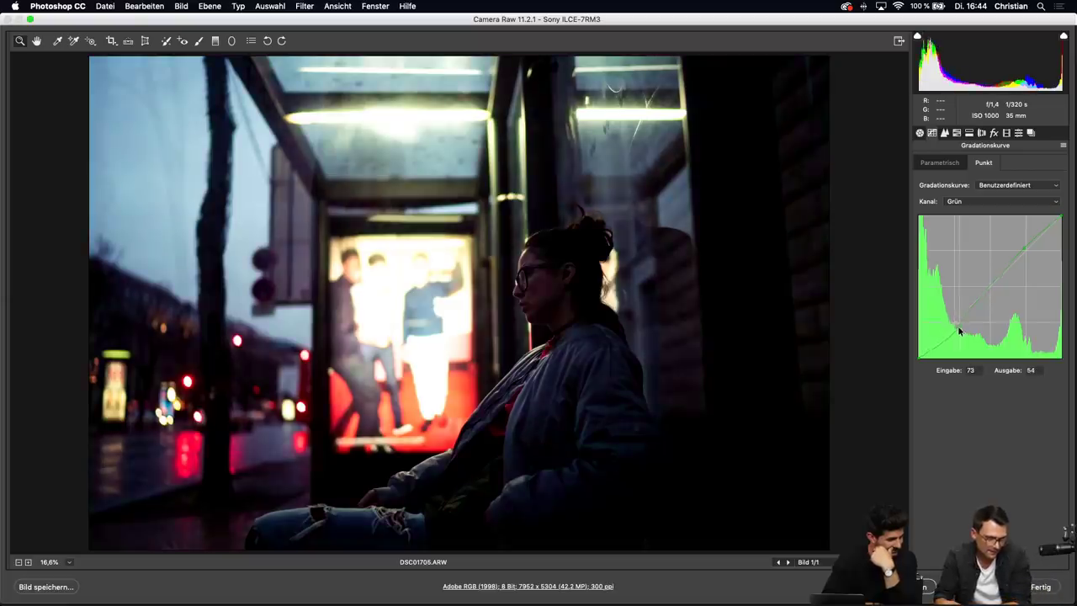
left_click(957, 324)
left_click_drag(956, 323, 957, 324)
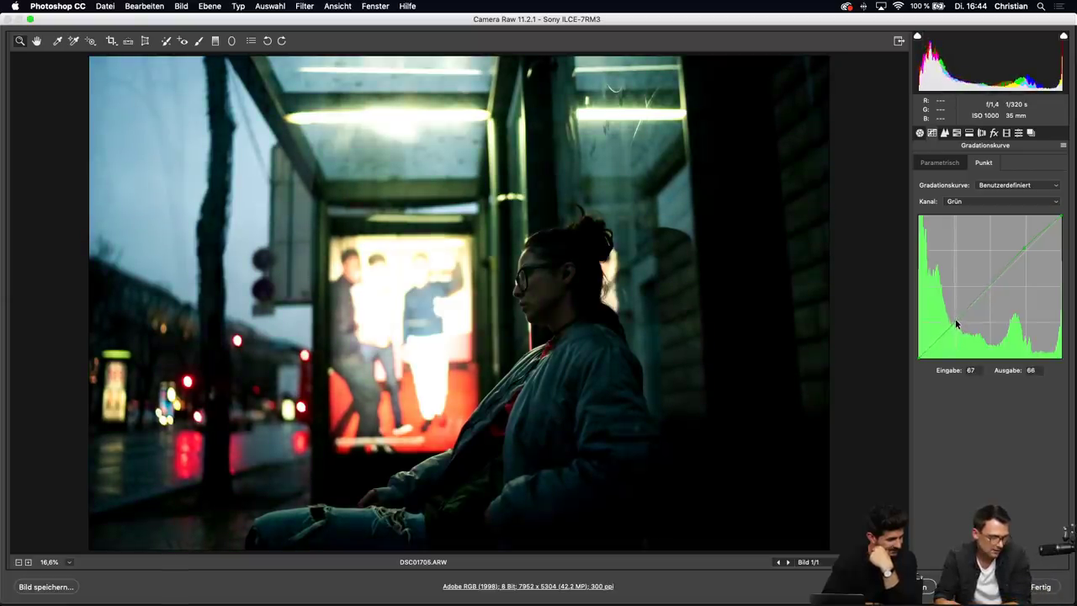
key("Down")
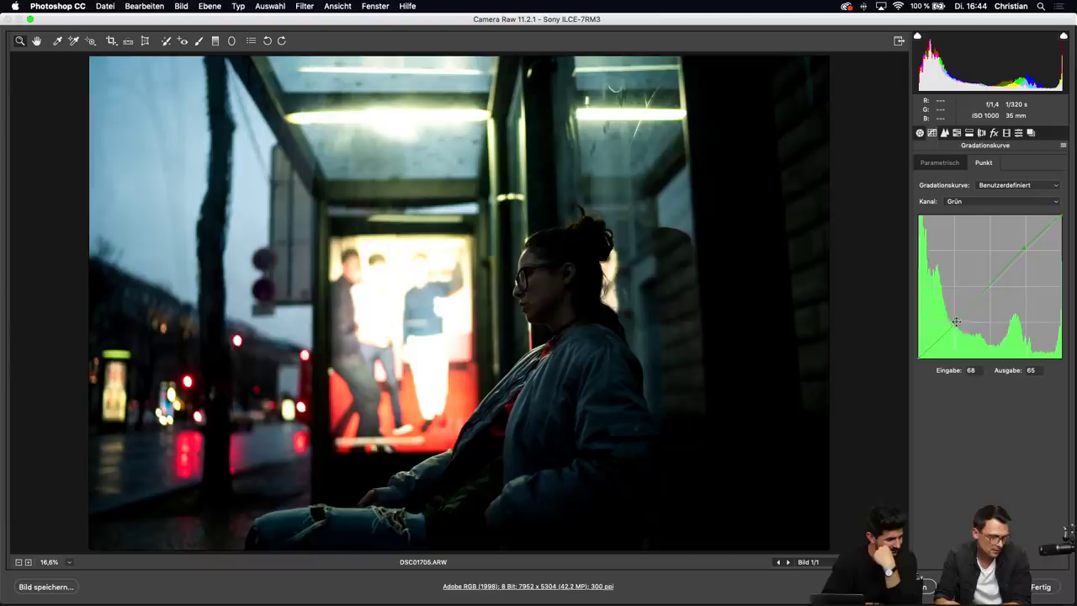
Lift the RGB curve black point to output 6 to fade the blacks
left_click(973, 203)
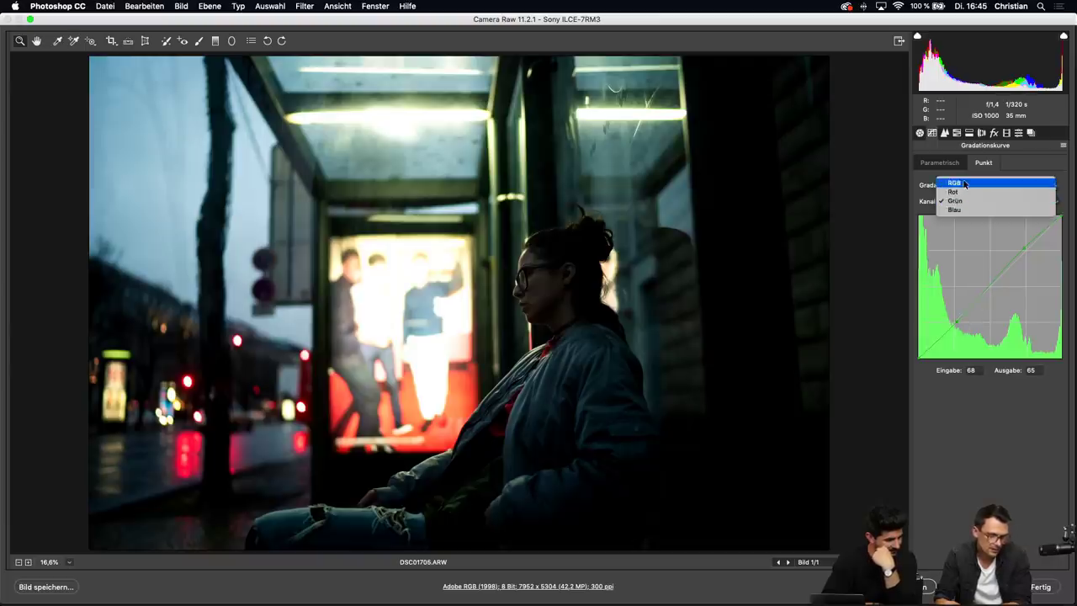
left_click(967, 181)
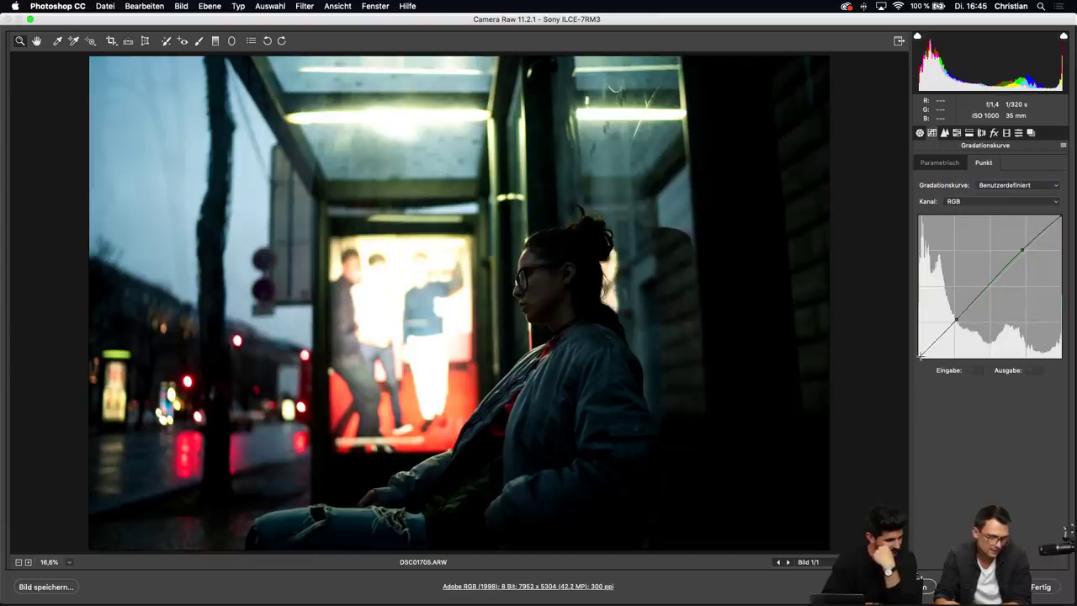
left_click_drag(919, 354, 914, 359)
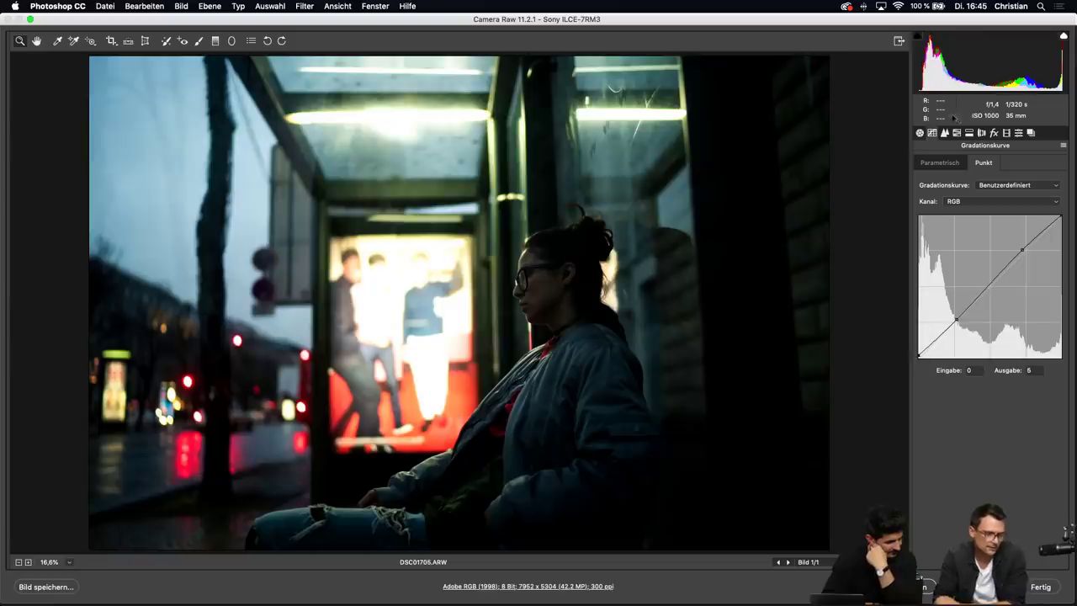
left_click(954, 132)
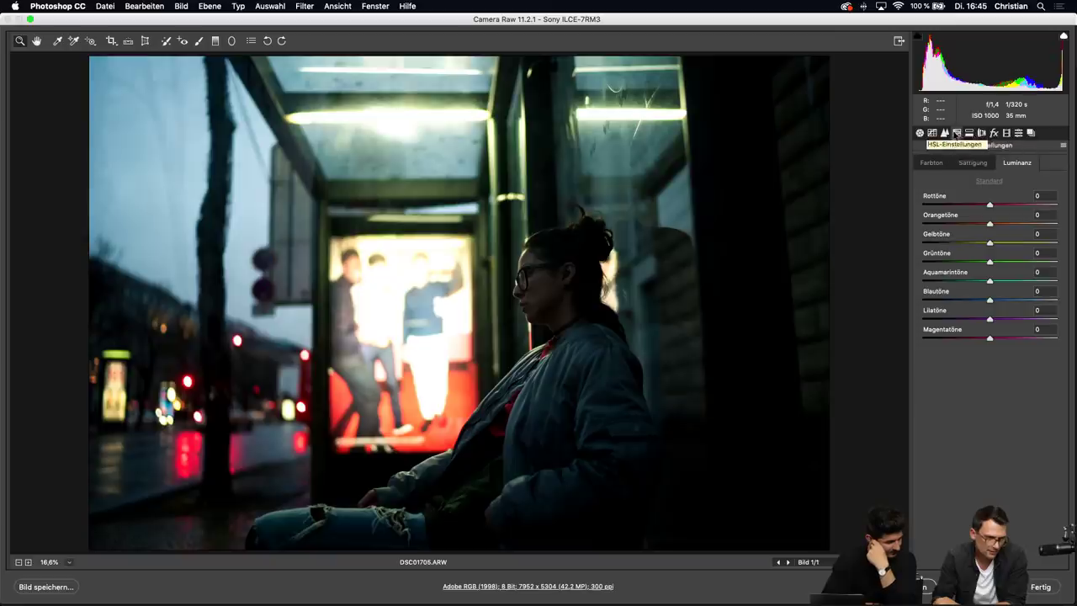
Check the Details panel, then return to Basic with exposure +1,20 and temperature 7150
left_click(945, 133)
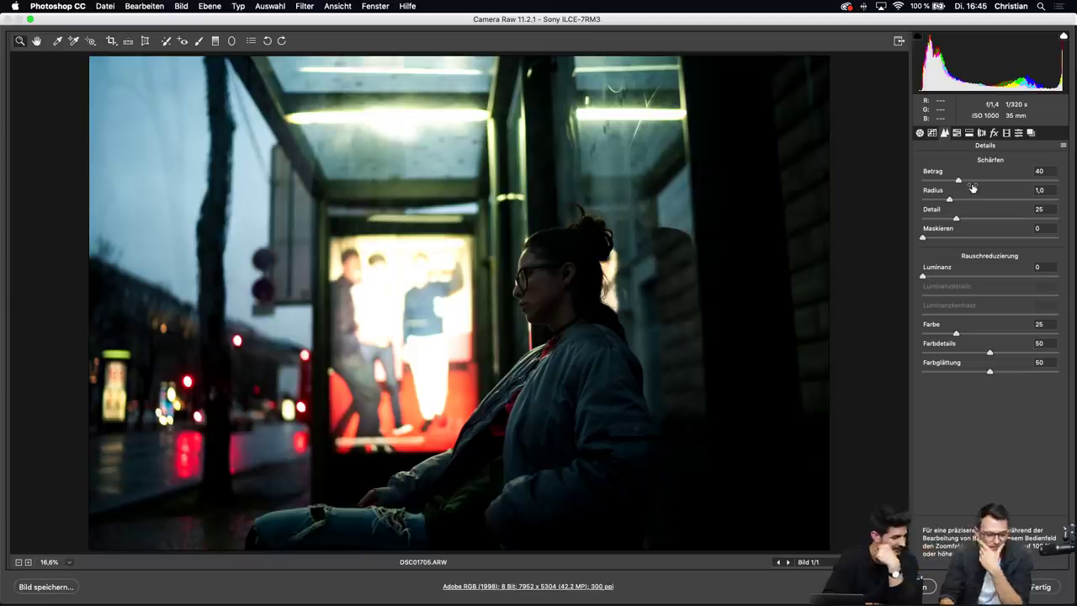
left_click(920, 133)
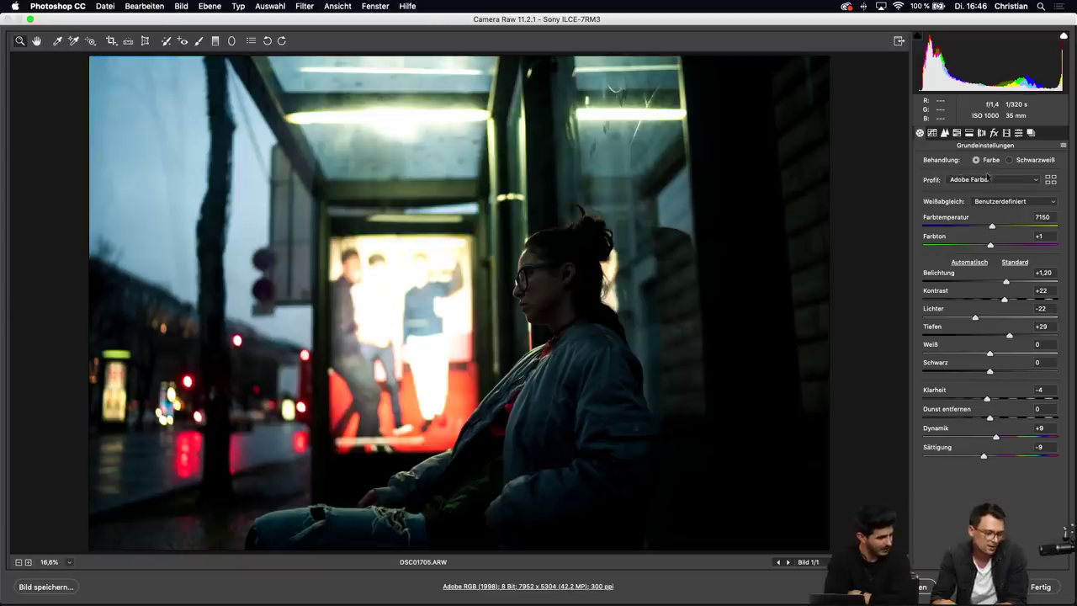
Set sharpening to a 0,5 radius and raise the amount from 40 to 95
left_click(932, 133)
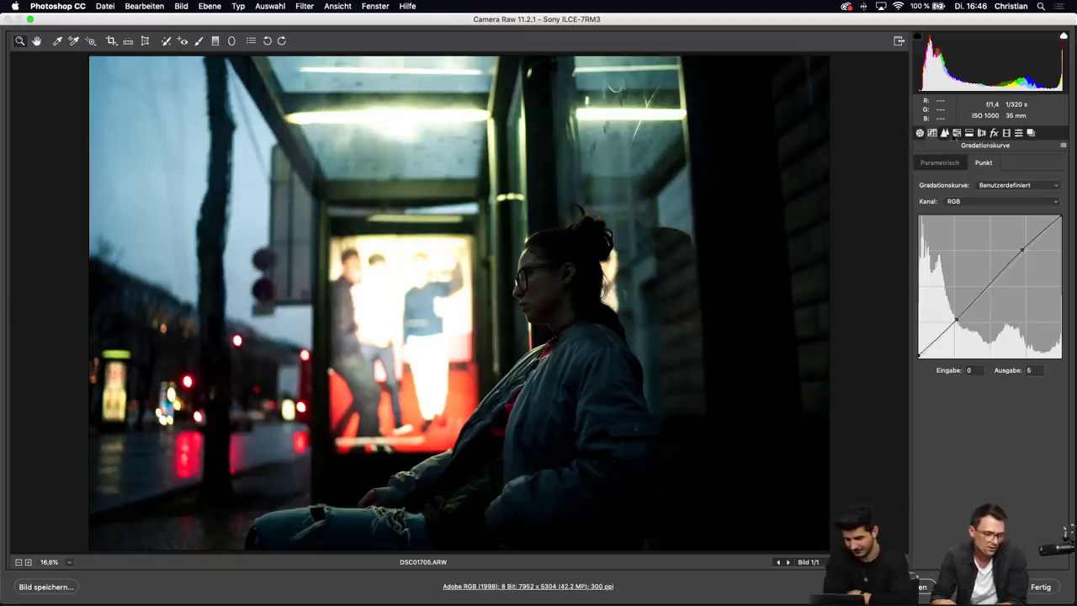
left_click(945, 133)
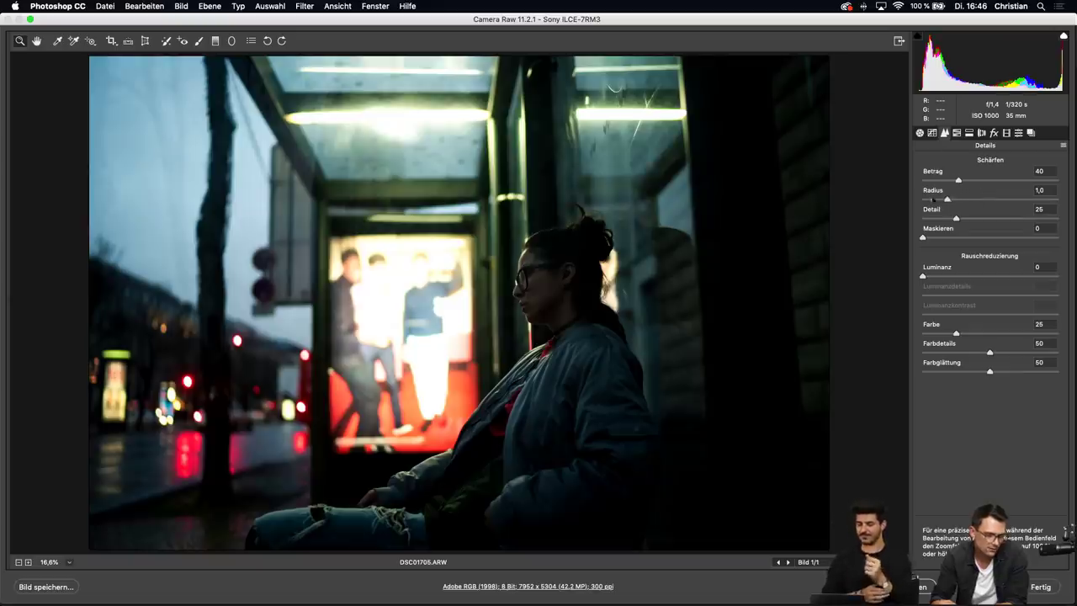
left_click_drag(949, 198, 911, 198)
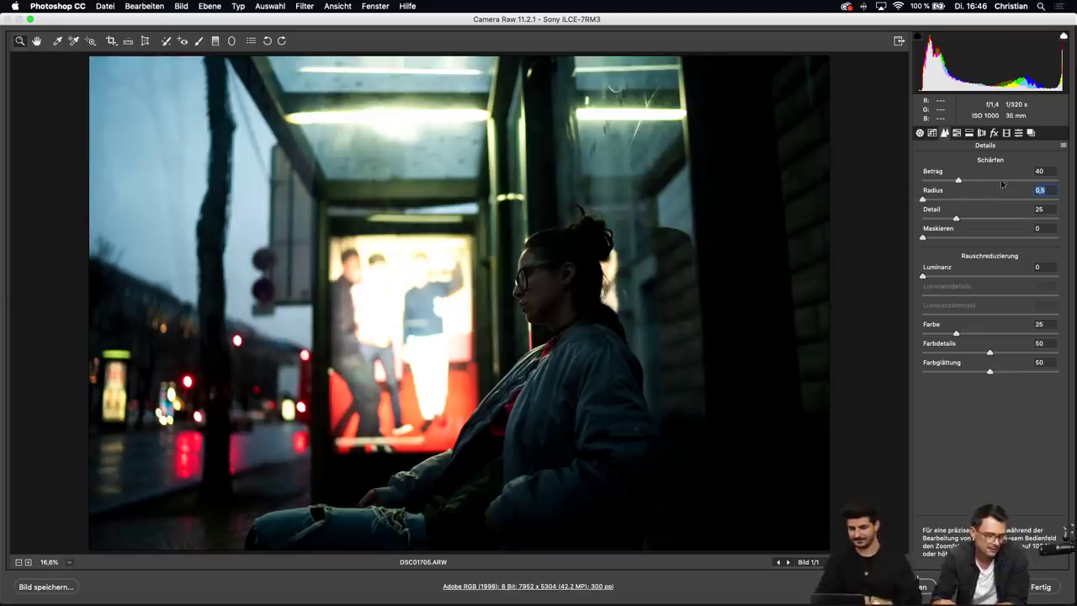
left_click_drag(958, 180, 1008, 182)
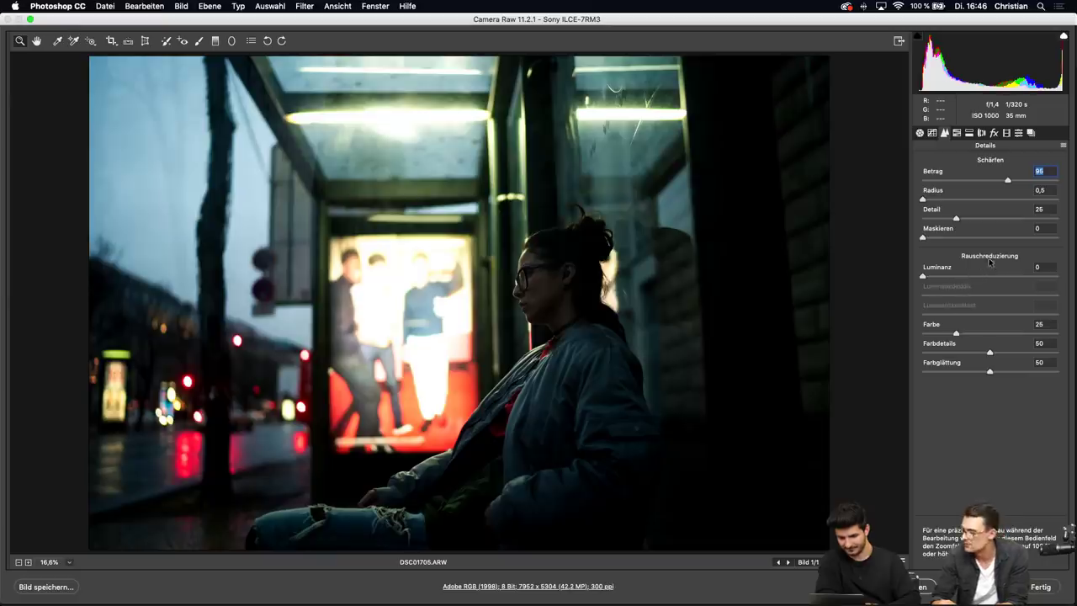
left_click(957, 135)
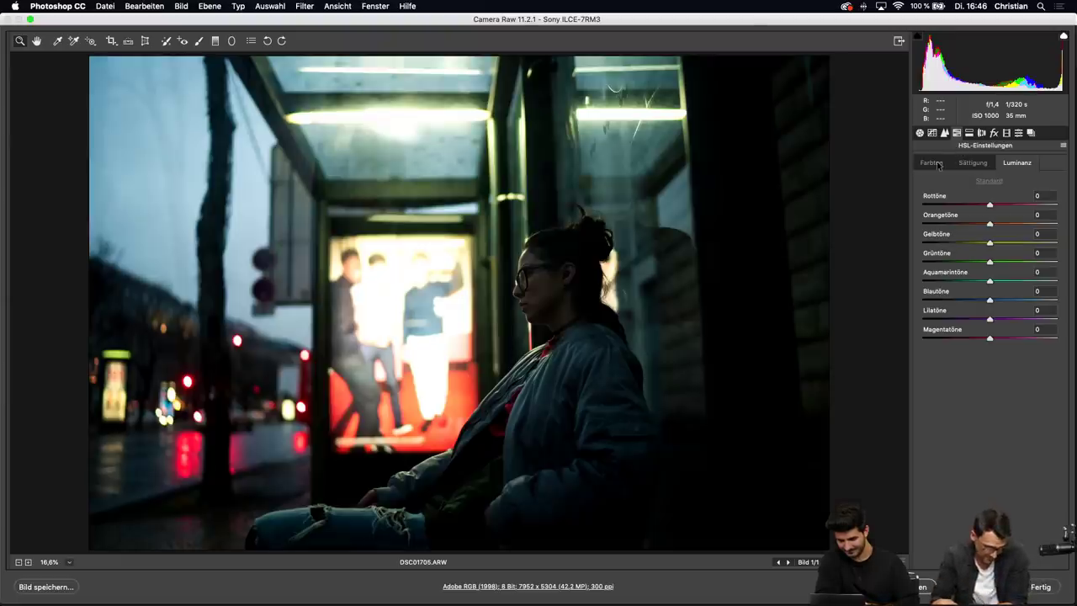
In HSL, lower red saturation to -9 and shift the orange hue to +11
left_click(931, 163)
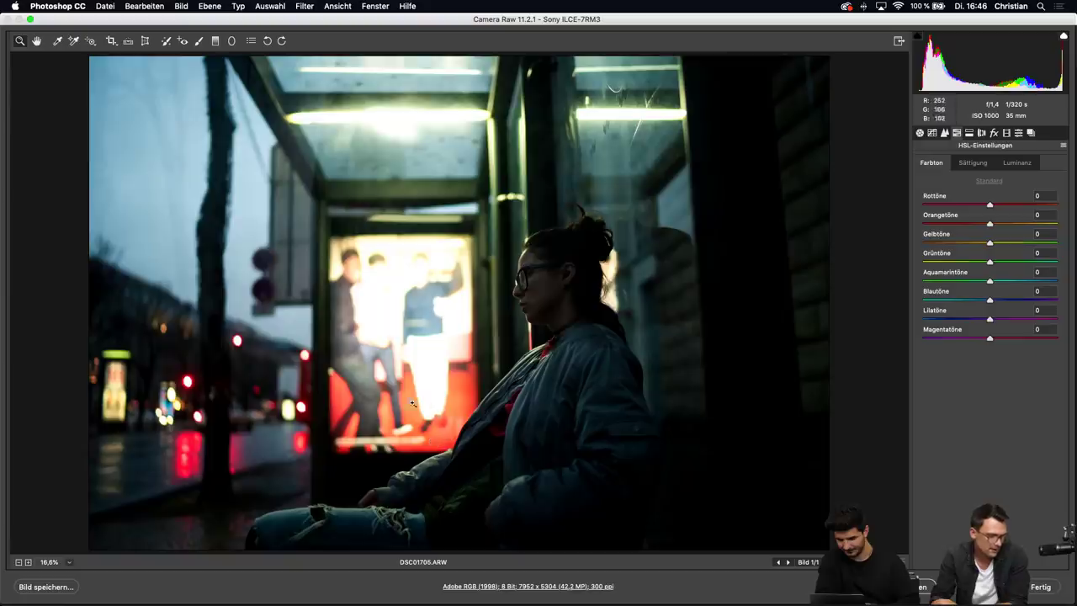
left_click(982, 164)
left_click_drag(988, 208, 969, 208)
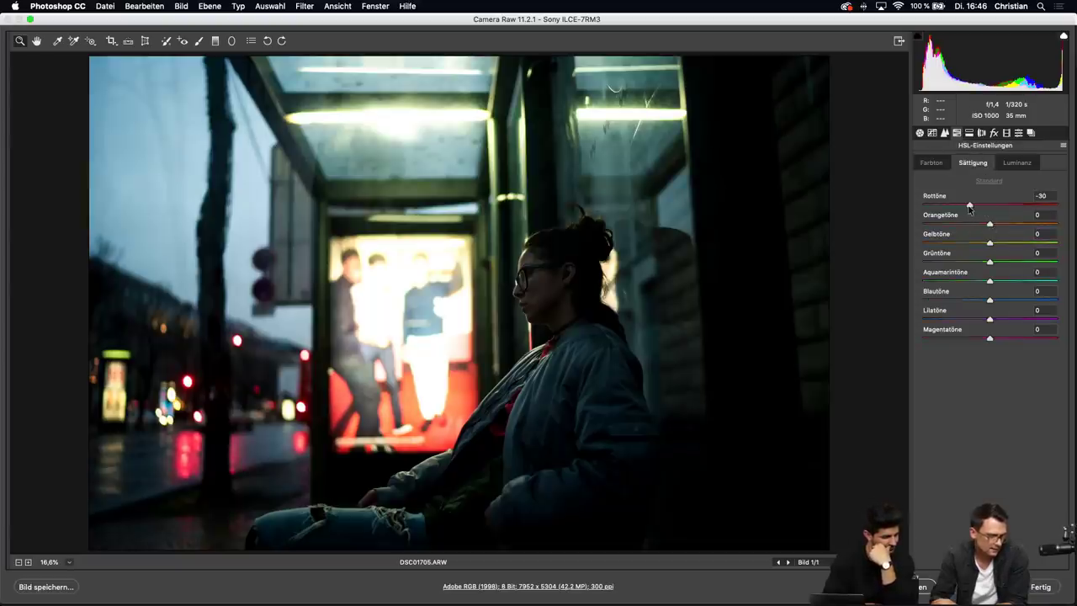
left_click(931, 163)
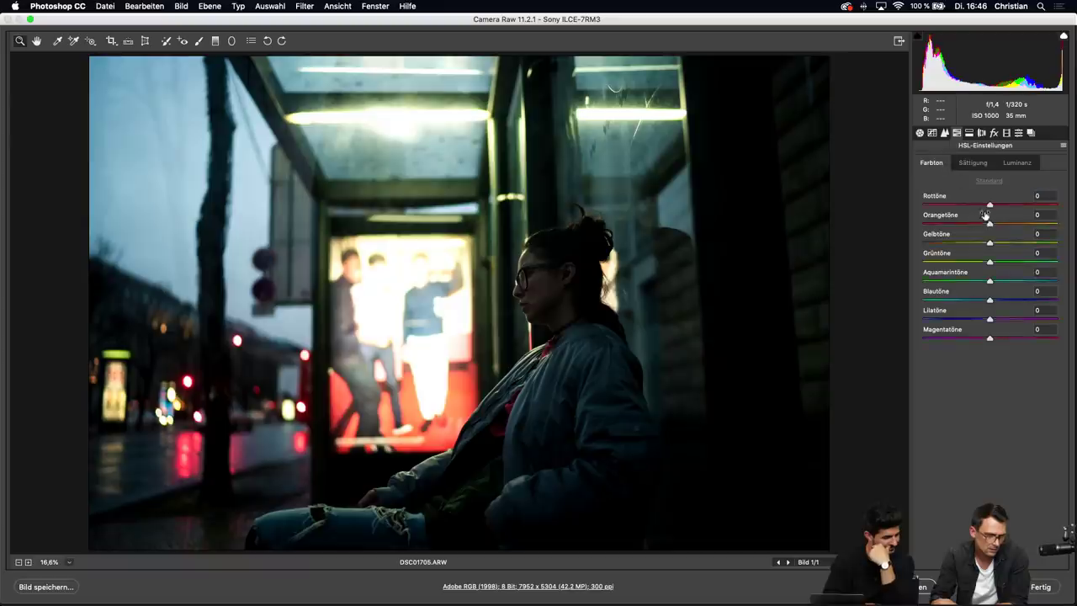
left_click_drag(991, 223, 1000, 225)
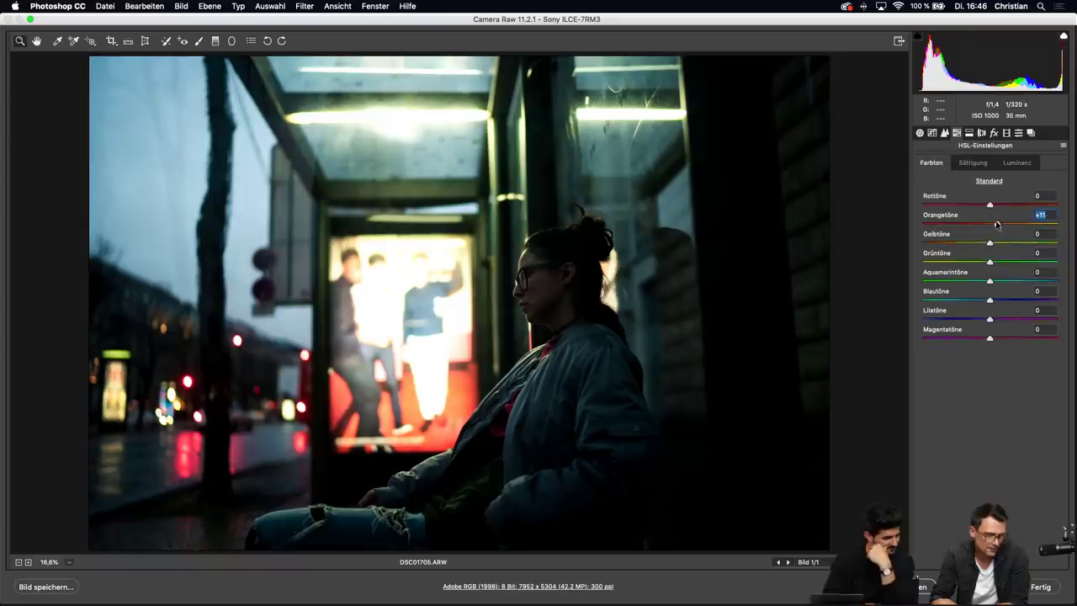
Darken the blue luminance to -33 to deepen the sky
left_click(972, 163)
left_click(1016, 162)
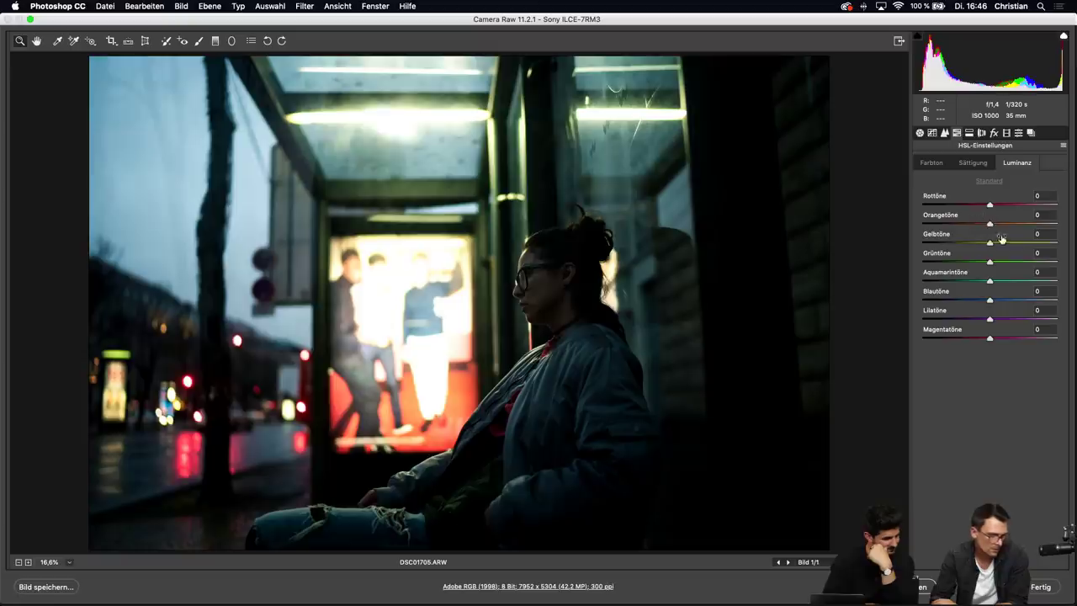
left_click_drag(991, 300, 968, 302)
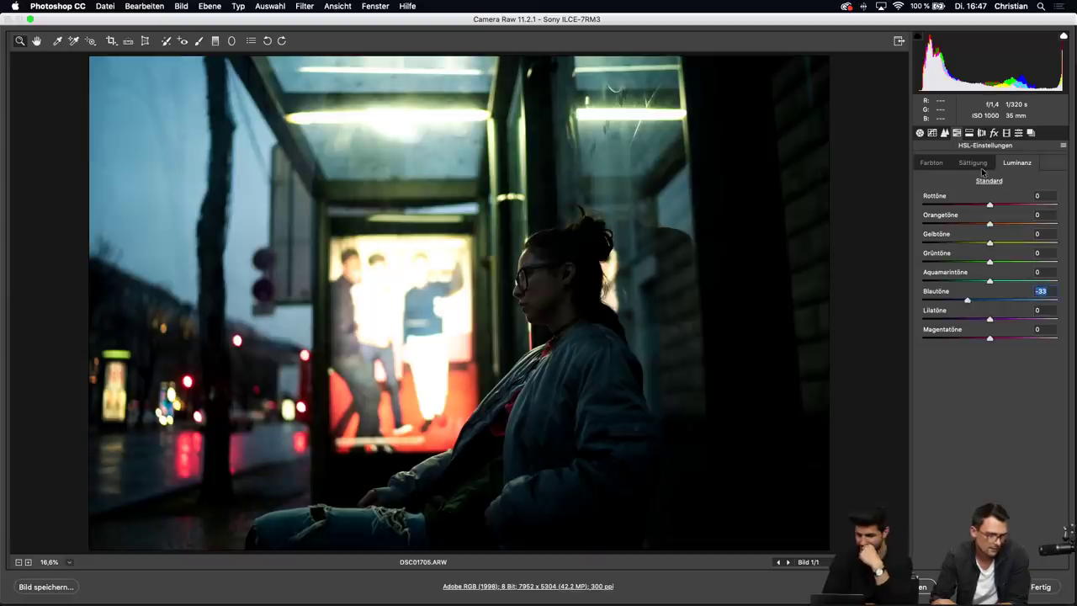
left_click(972, 163)
left_click(931, 163)
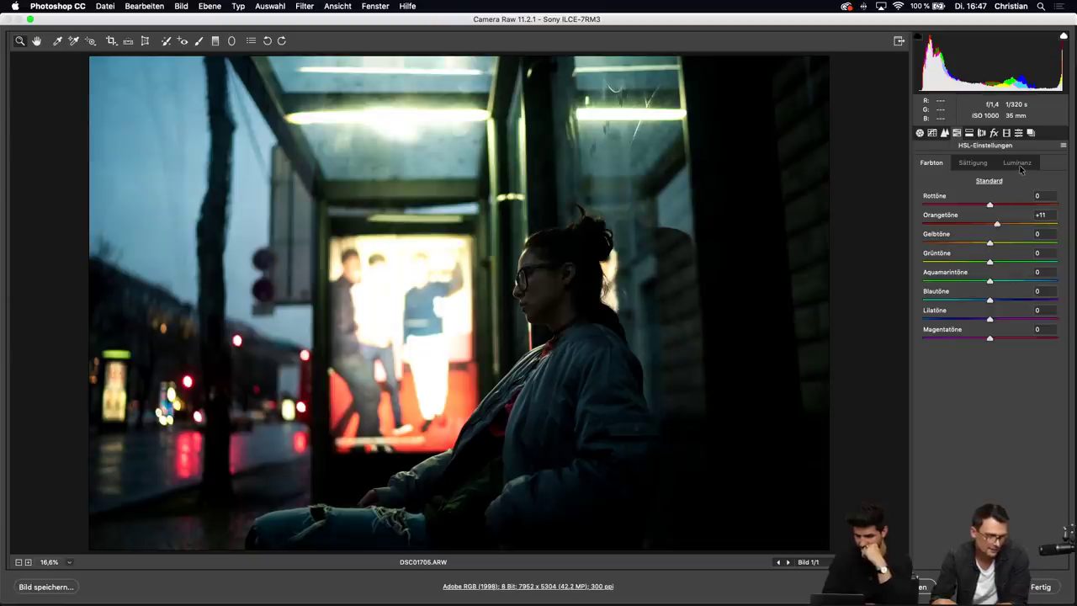
left_click(970, 134)
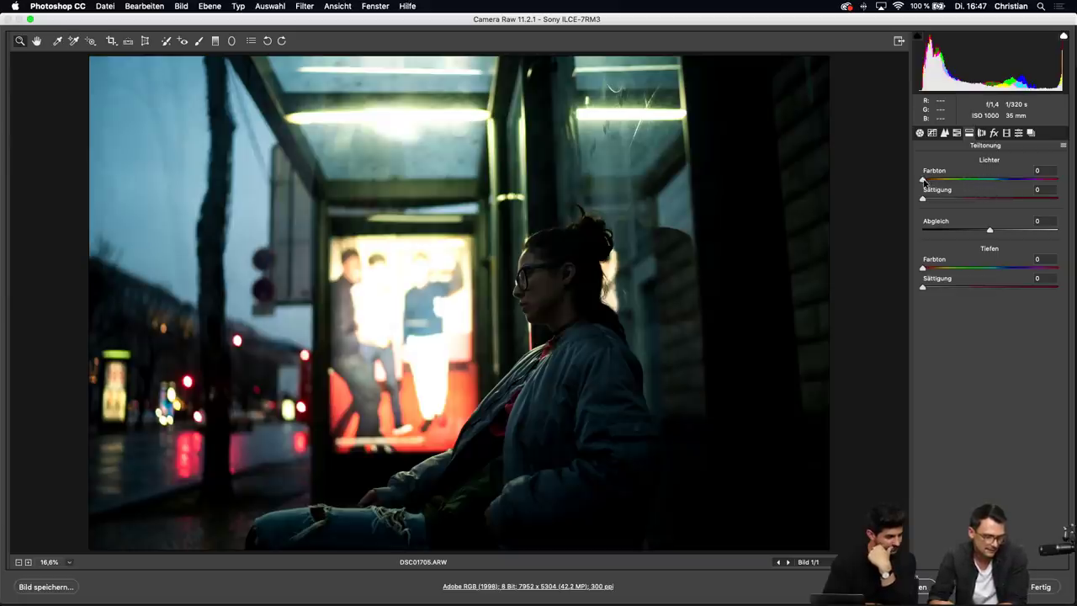
Tint the split-toning highlights with hue 137 and saturation 12
left_click_drag(924, 181, 923, 186)
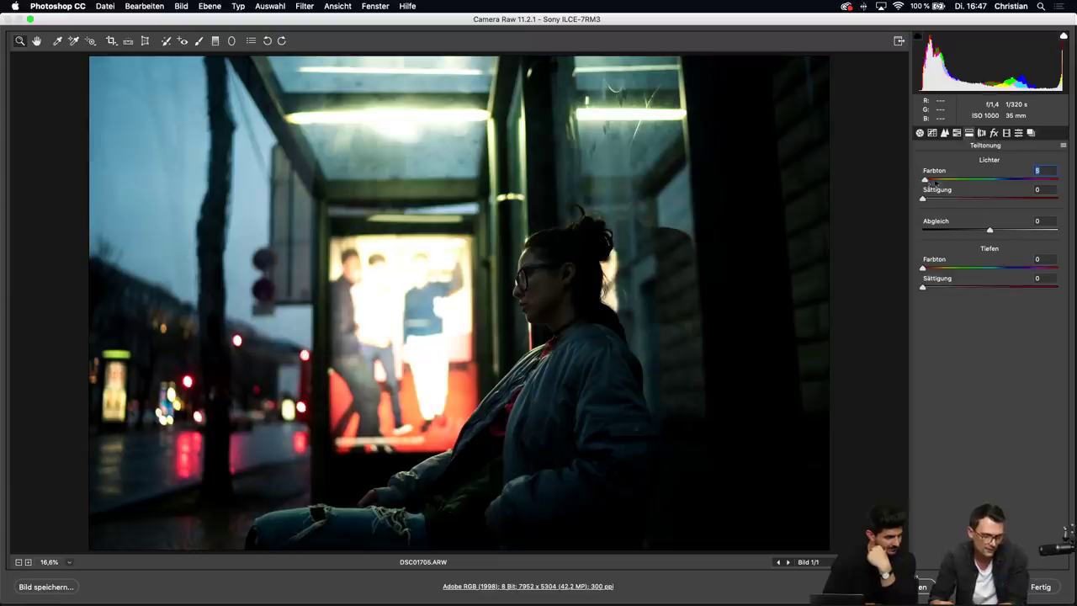
type("137")
key("Return")
left_click_drag(923, 201, 949, 199)
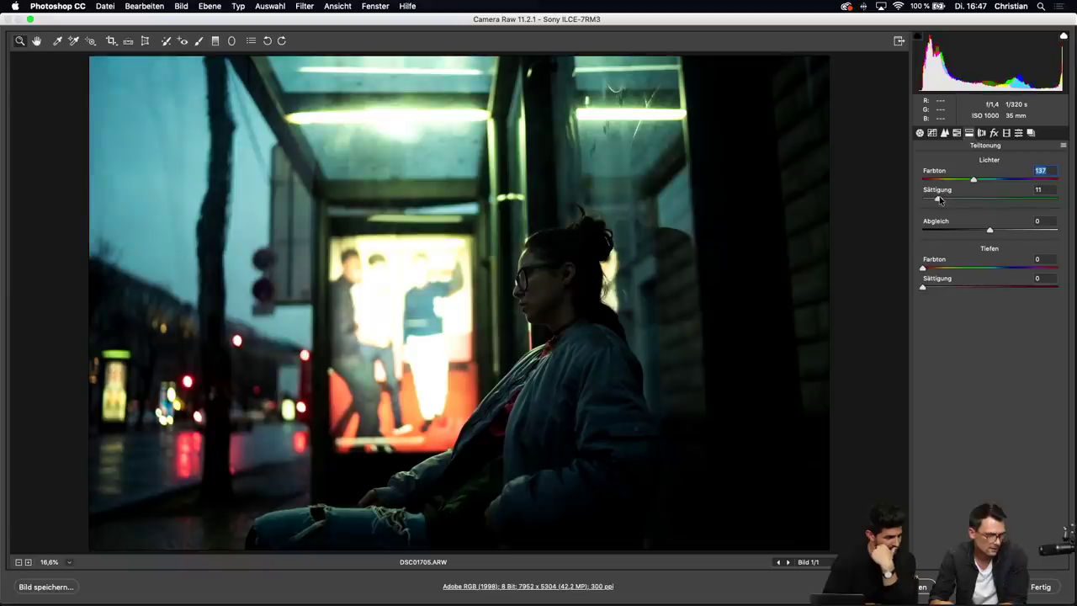
left_click(941, 199)
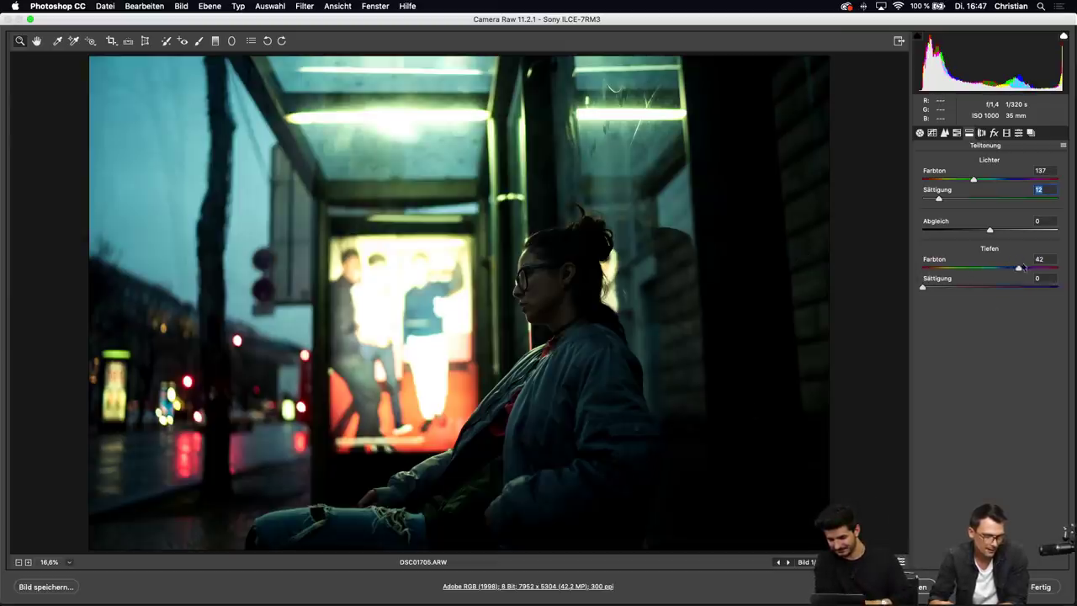
Tint the shadows with hue 230 and saturation 2
left_click_drag(923, 267, 1008, 269)
left_click_drag(923, 288, 927, 289)
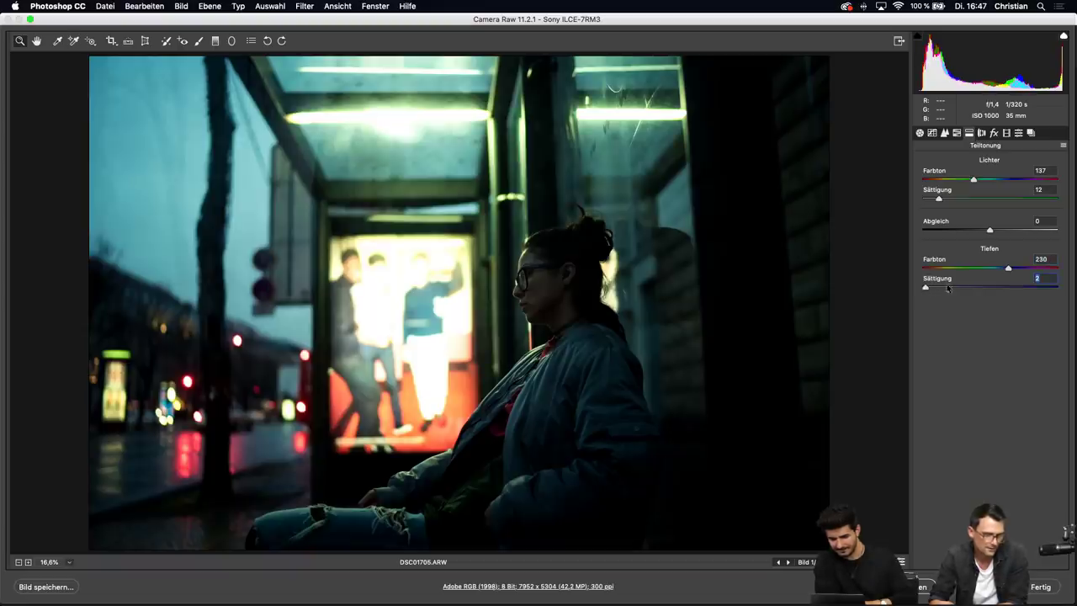
left_click(994, 135)
In Calibration, shift the red primary hue to -3 and the green primary hue to +18
left_click(1006, 134)
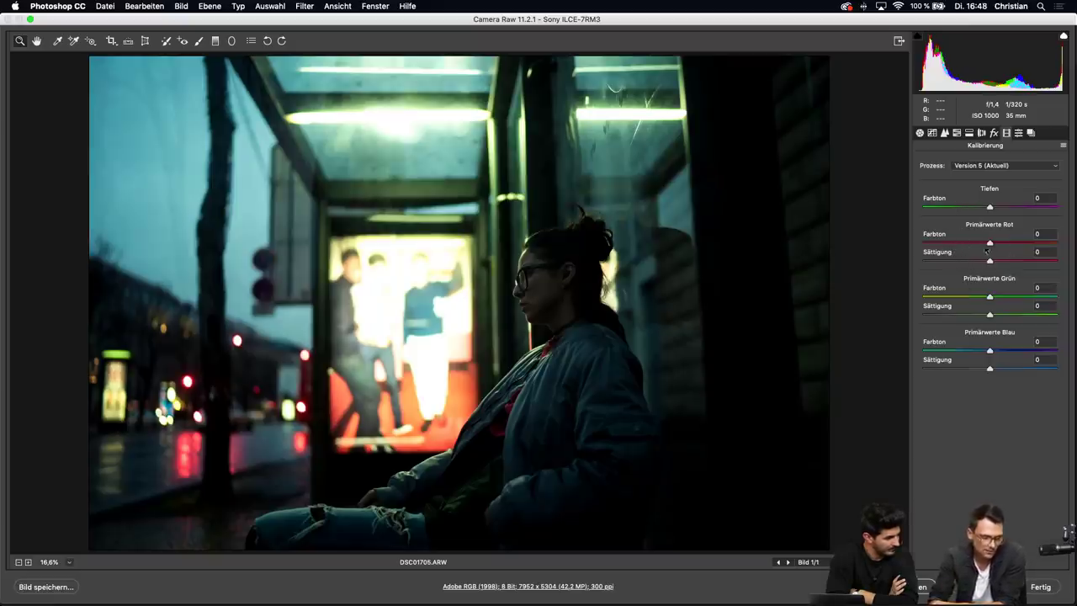
mouse_move(990, 244)
left_mouse_down()
mouse_move(969, 245)
mouse_move(1015, 245)
mouse_move(977, 245)
mouse_move(988, 247)
left_mouse_up()
mouse_move(991, 298)
left_mouse_down()
mouse_move(968, 299)
mouse_move(1001, 300)
left_mouse_up()
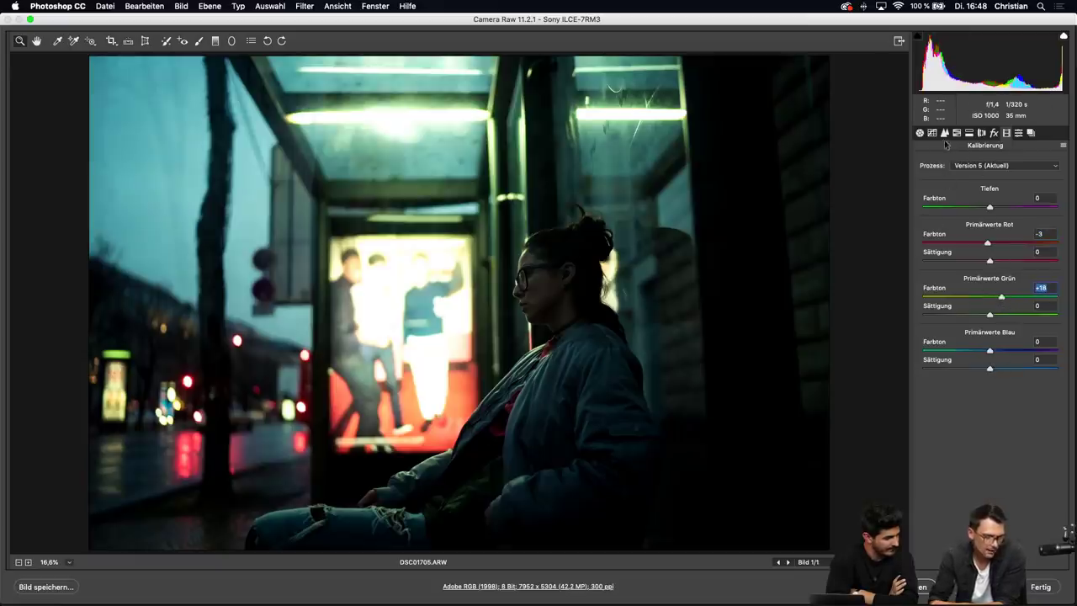
left_click(921, 133)
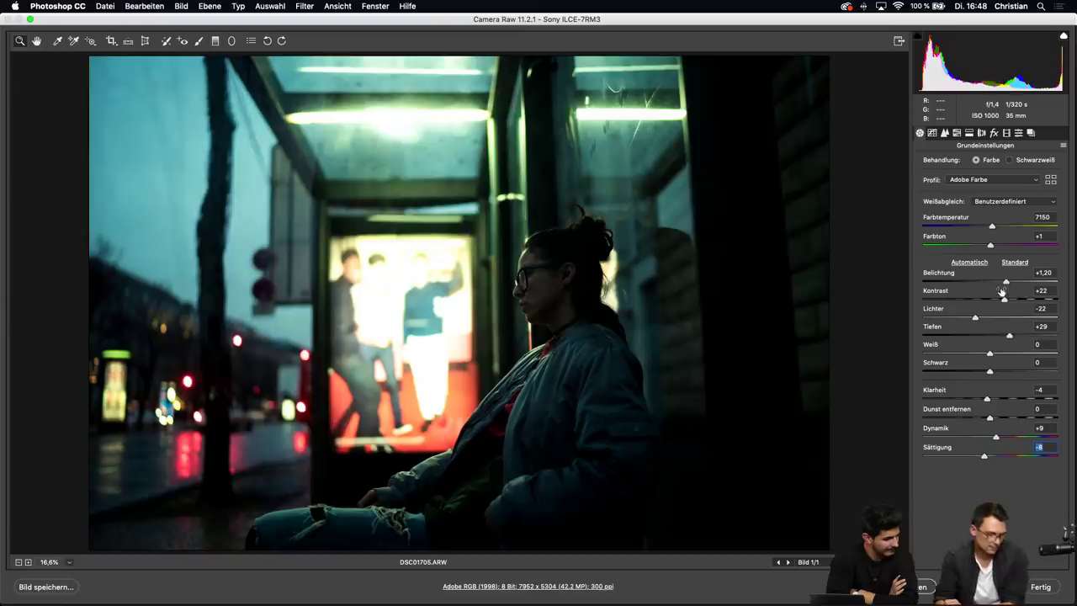
Place a large radial filter over the bus shelter with exposure +0,16 and shadows -21
left_click(233, 40)
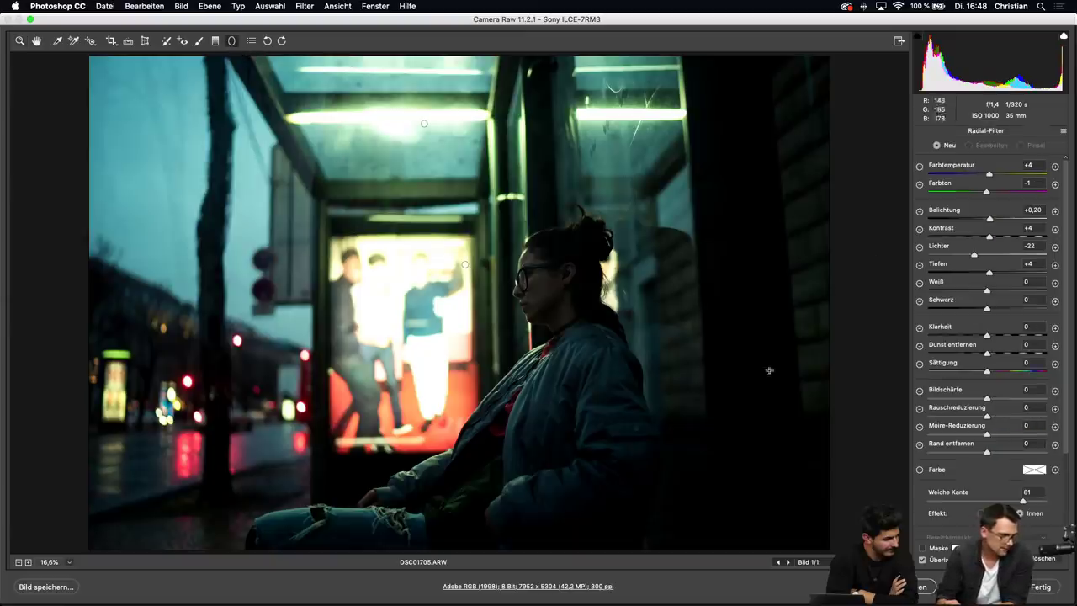
mouse_move(425, 114)
left_mouse_down()
mouse_move(427, 128)
mouse_move(409, 118)
mouse_move(439, 148)
left_mouse_up()
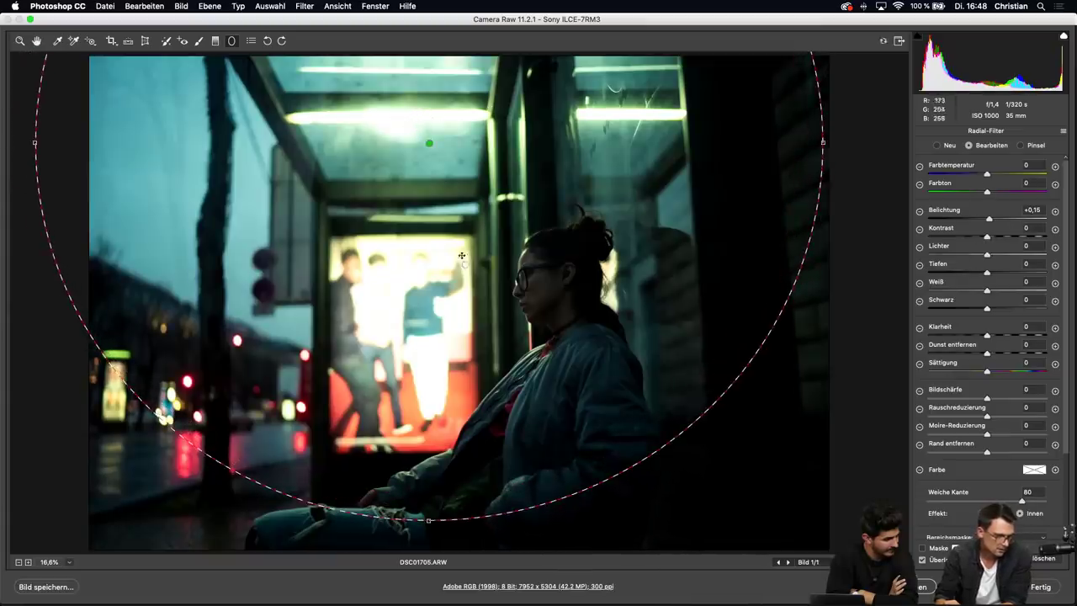
key("Delete")
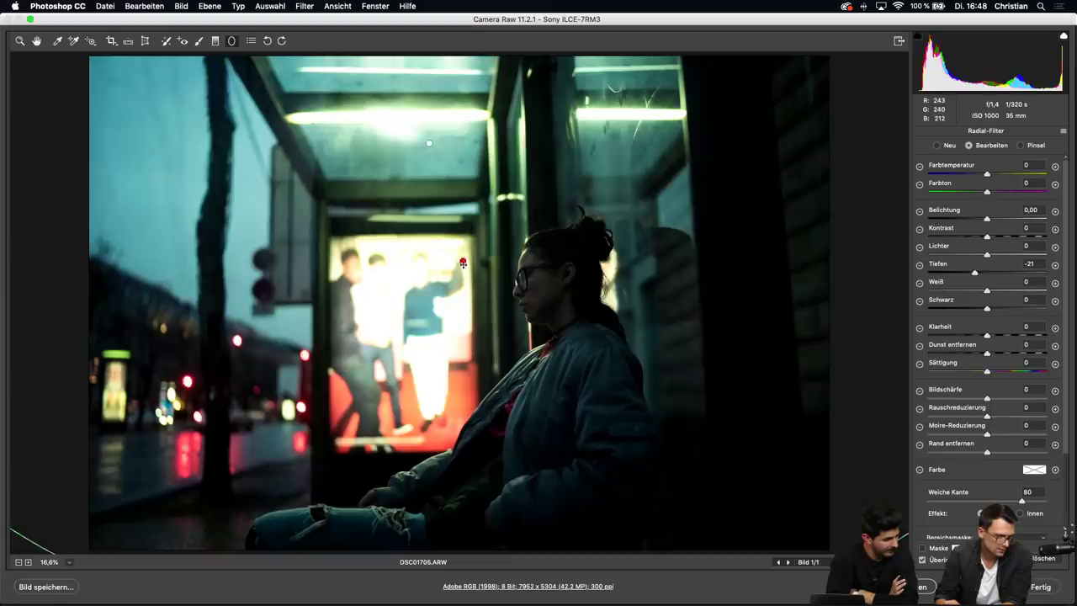
left_click(469, 257)
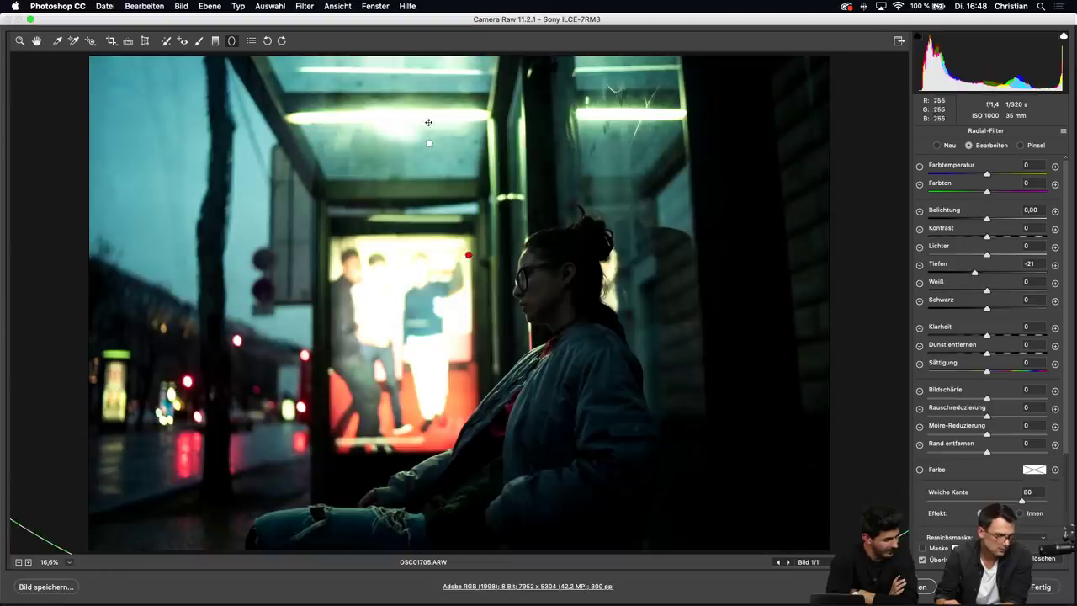
mouse_move(432, 144)
left_mouse_down()
mouse_move(420, 116)
mouse_move(429, 143)
left_mouse_up()
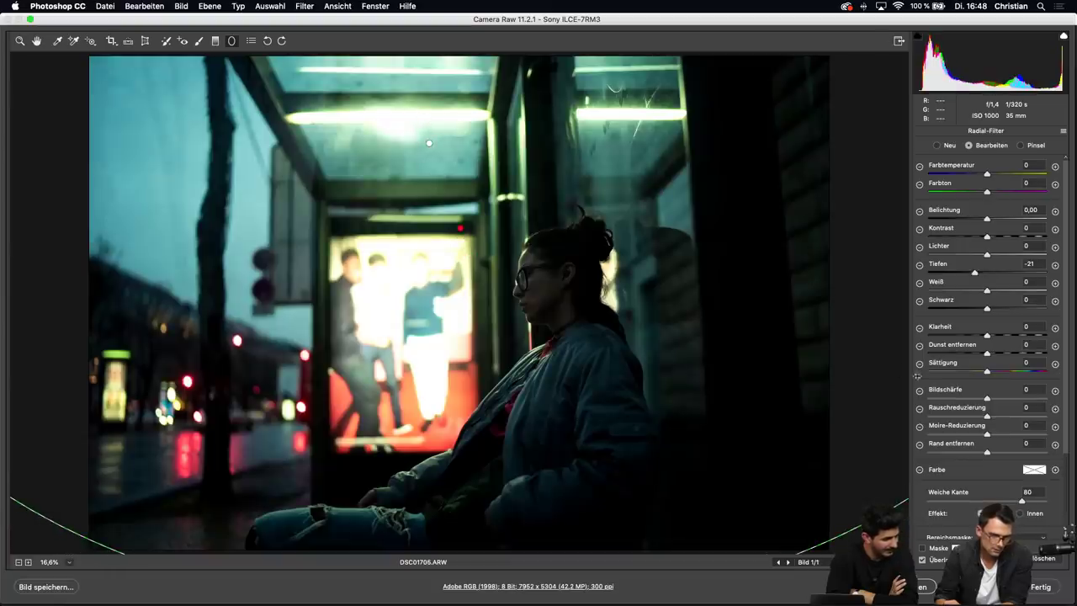
left_click_drag(989, 219, 991, 219)
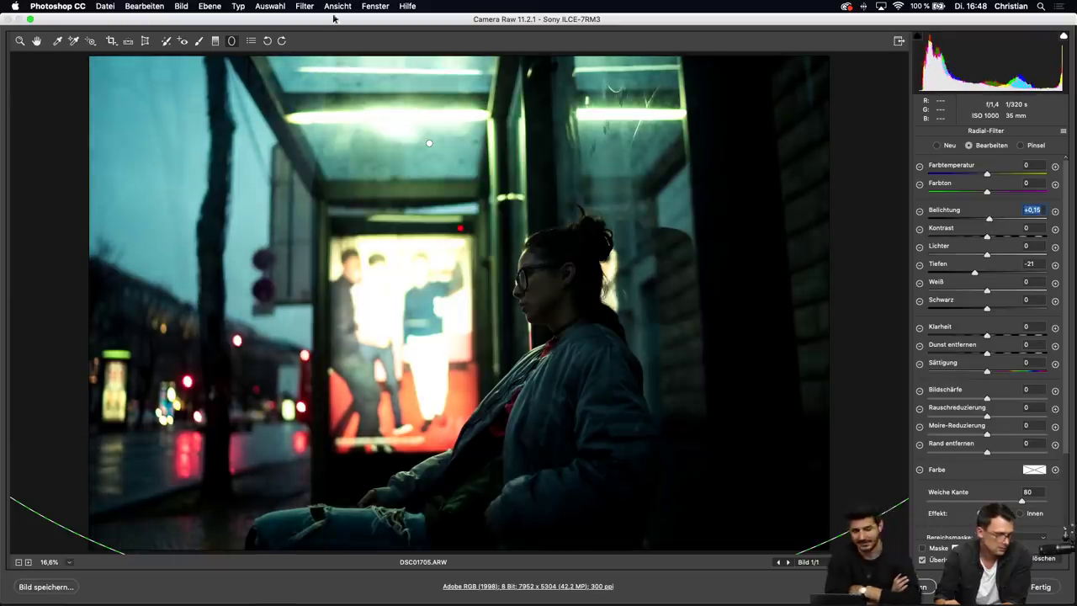
left_click(231, 42)
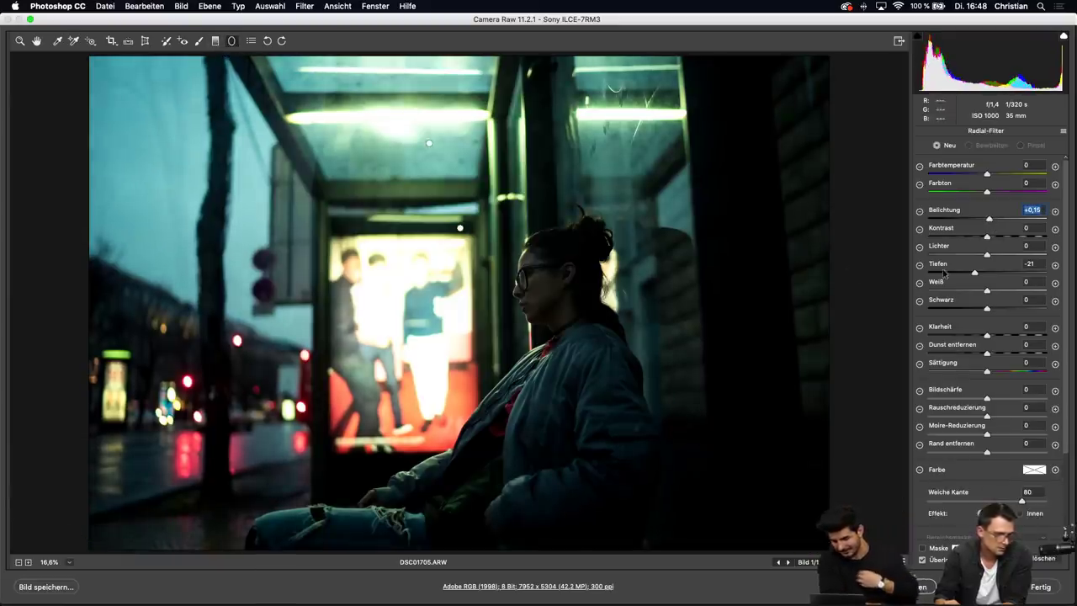
Draw a second radial filter over the shelter roof and woman's head, exposure +0,30, highlights -40
left_click_drag(989, 220, 996, 254)
left_click(989, 272)
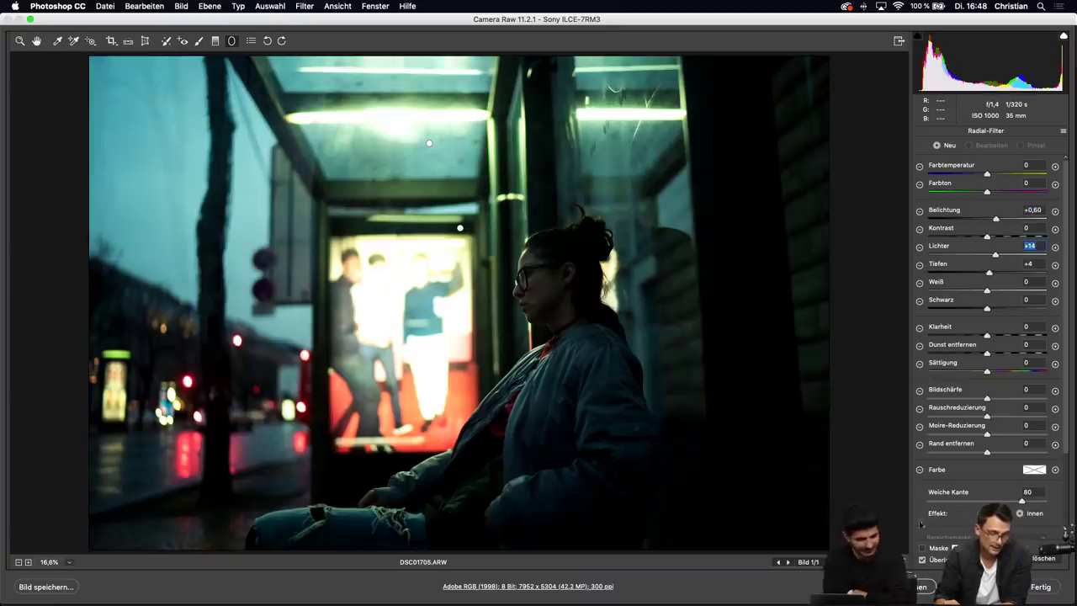
left_click_drag(457, 263, 655, 408)
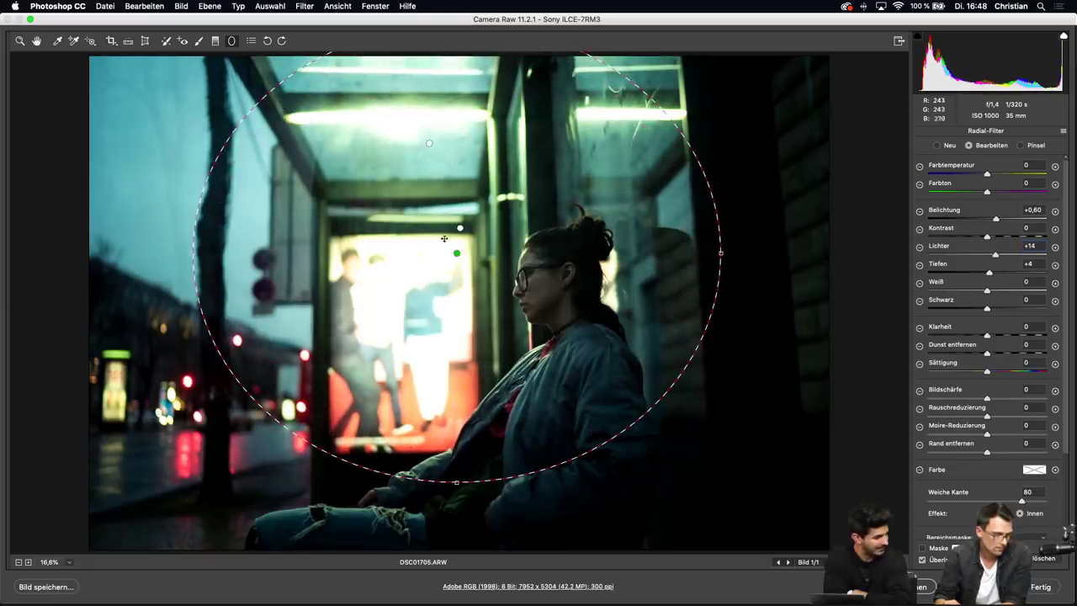
left_click_drag(455, 253, 389, 143)
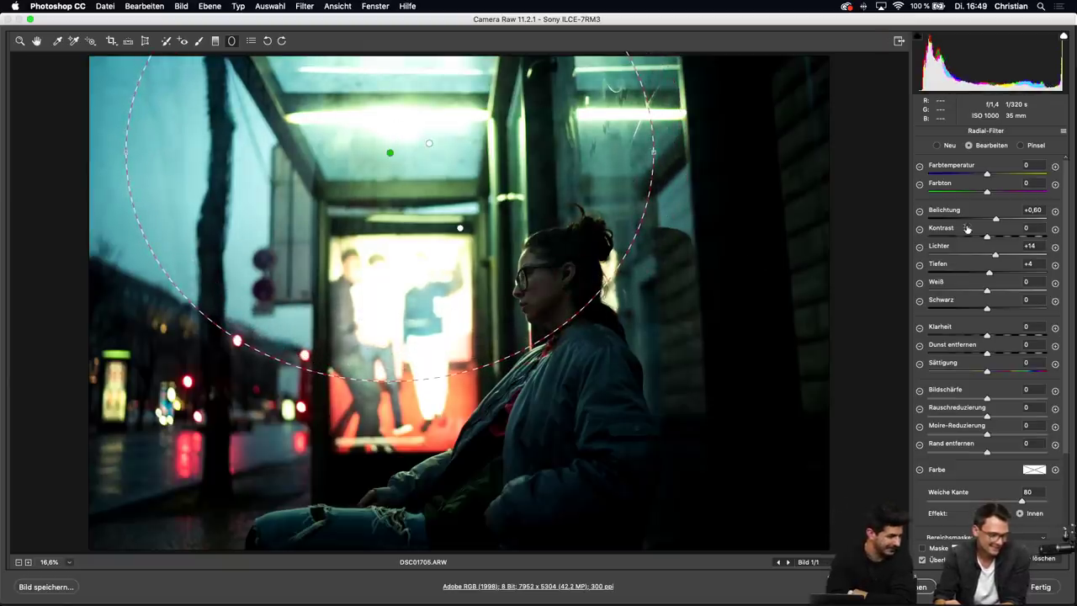
left_click_drag(995, 256, 979, 256)
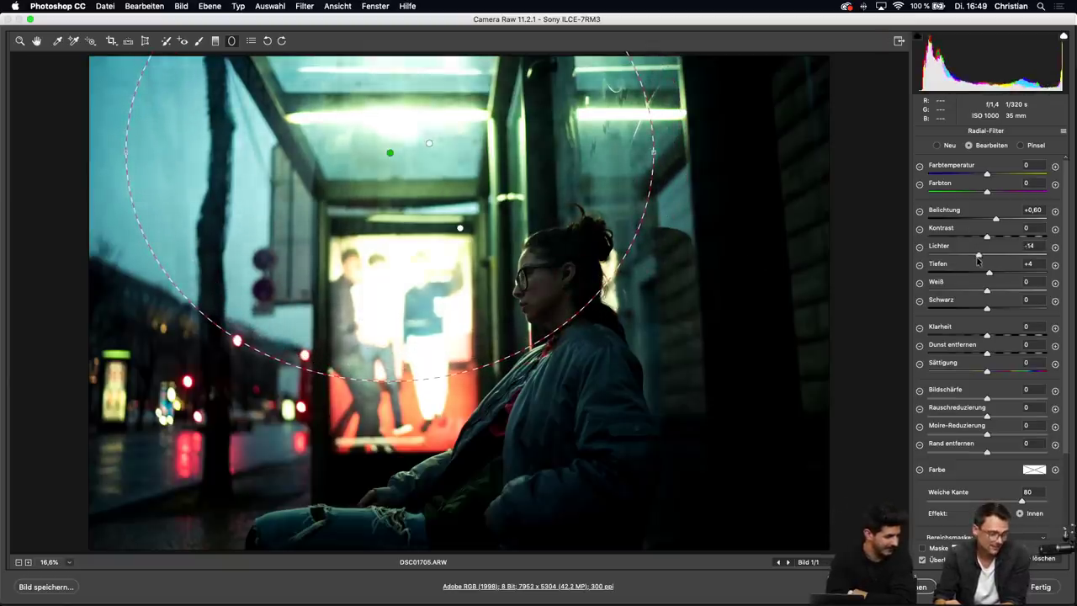
left_click_drag(996, 219, 991, 218)
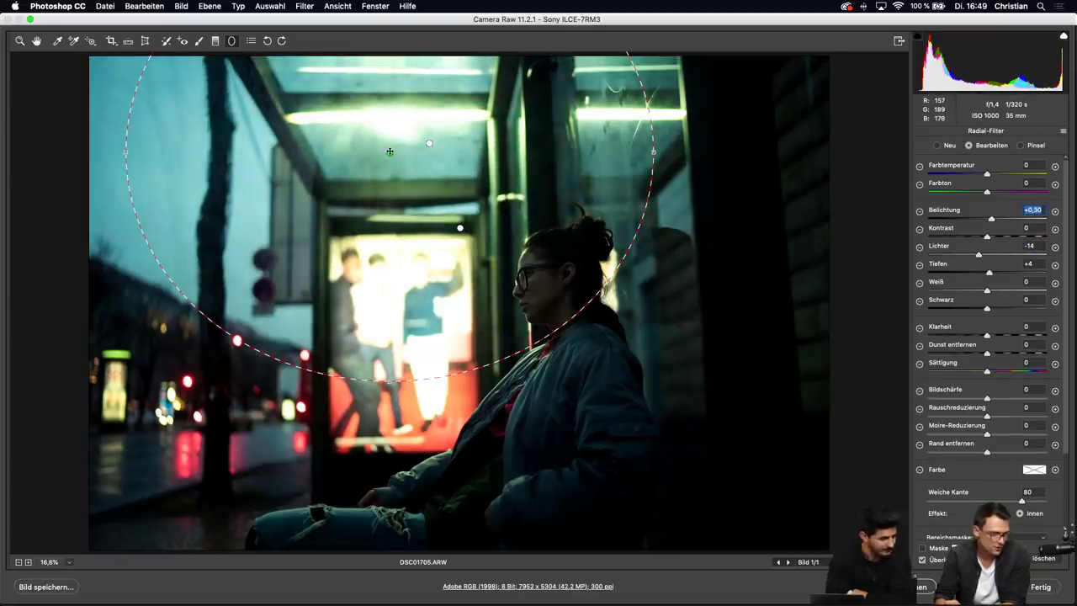
left_click_drag(389, 153, 432, 205)
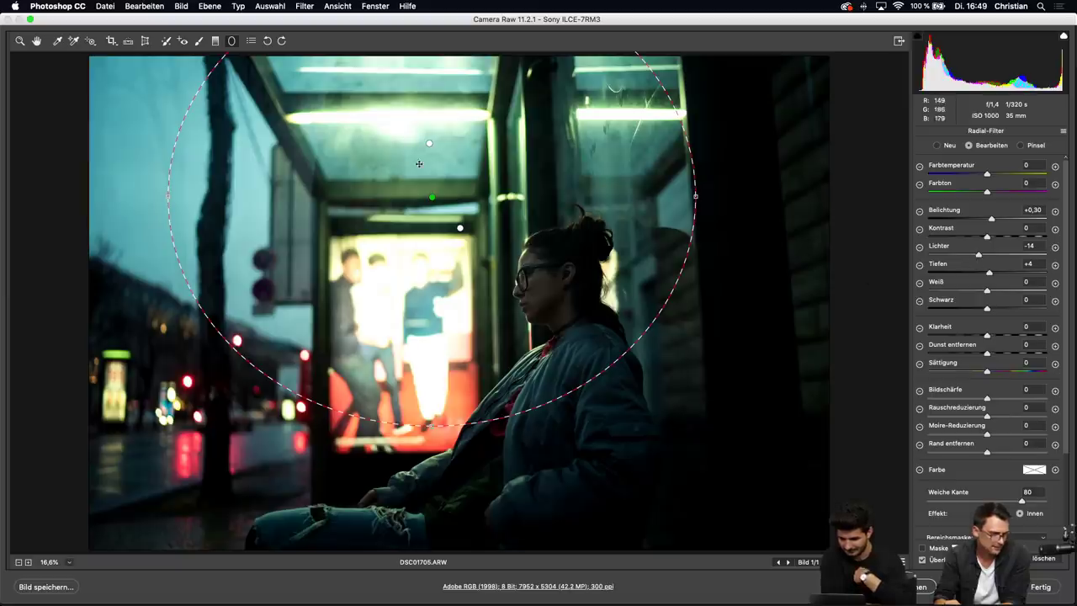
left_click_drag(433, 196, 430, 205)
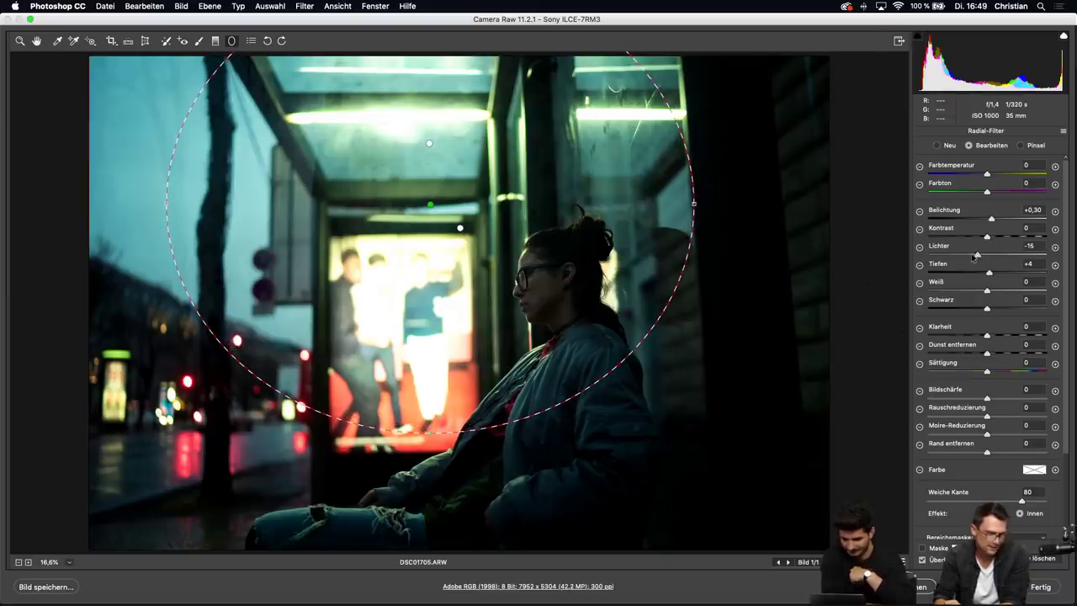
mouse_move(978, 255)
left_mouse_down()
mouse_move(951, 255)
mouse_move(964, 255)
left_mouse_up()
Leave the radial filter and raise global contrast to +28 and whites to +39
left_click(36, 40)
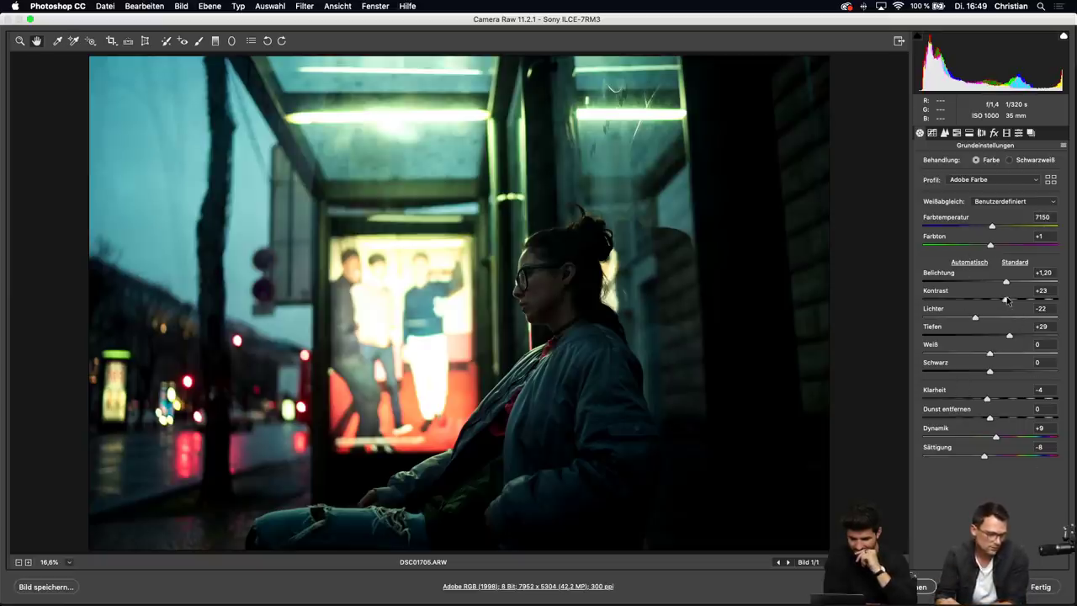
left_click_drag(1008, 301, 1012, 300)
left_click_drag(990, 353, 1016, 353)
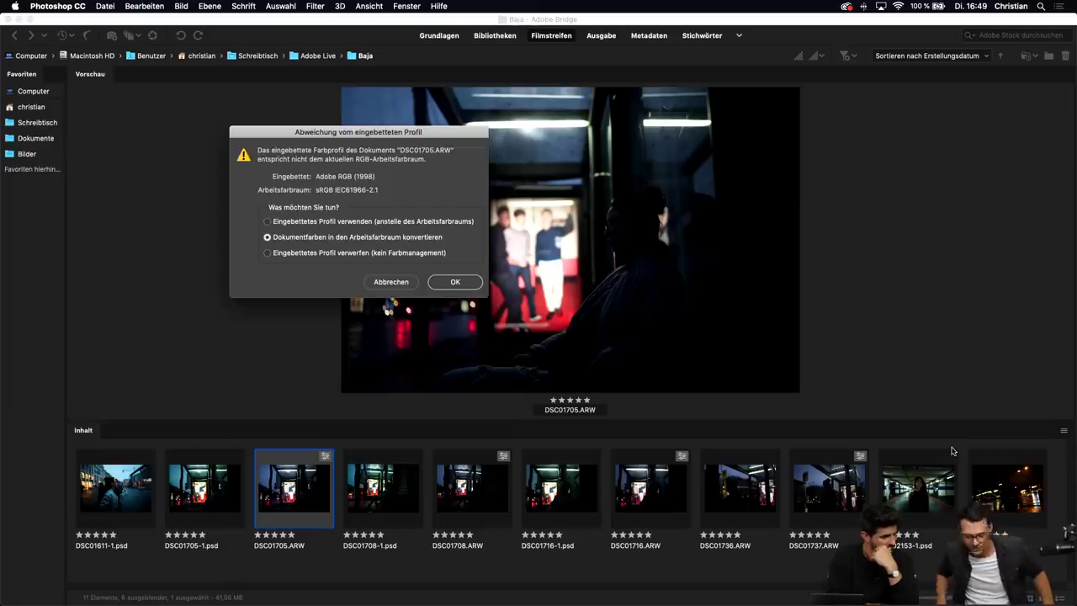
Convert DSC01705.ARW to the working colour space and open it in Photoshop
left_click(454, 282)
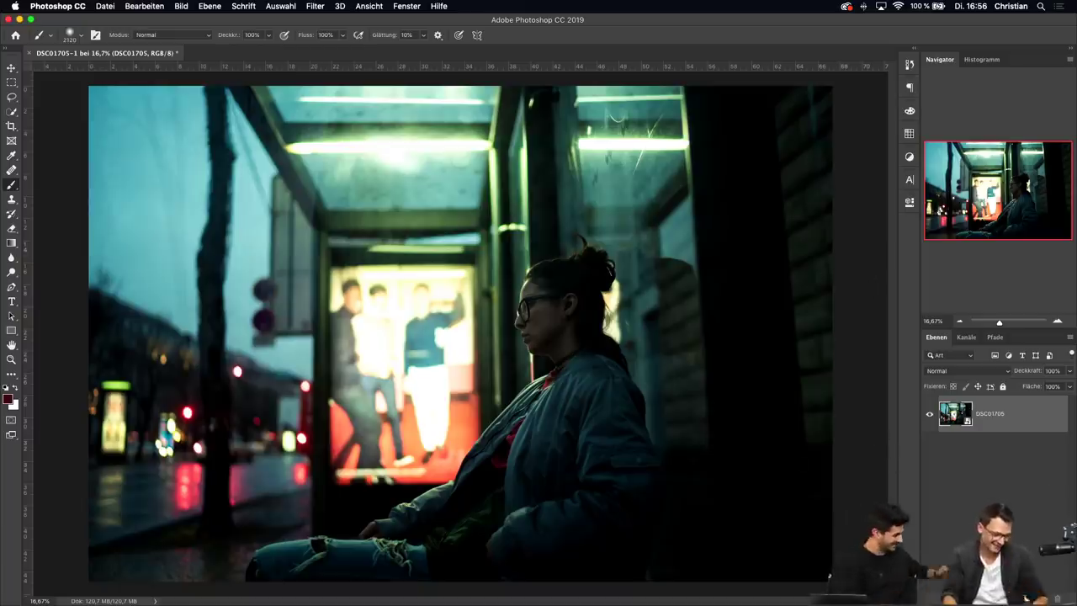
Add a Selektive Farbkorrektur adjustment layer above the DSC01705 layer
left_click(1018, 598)
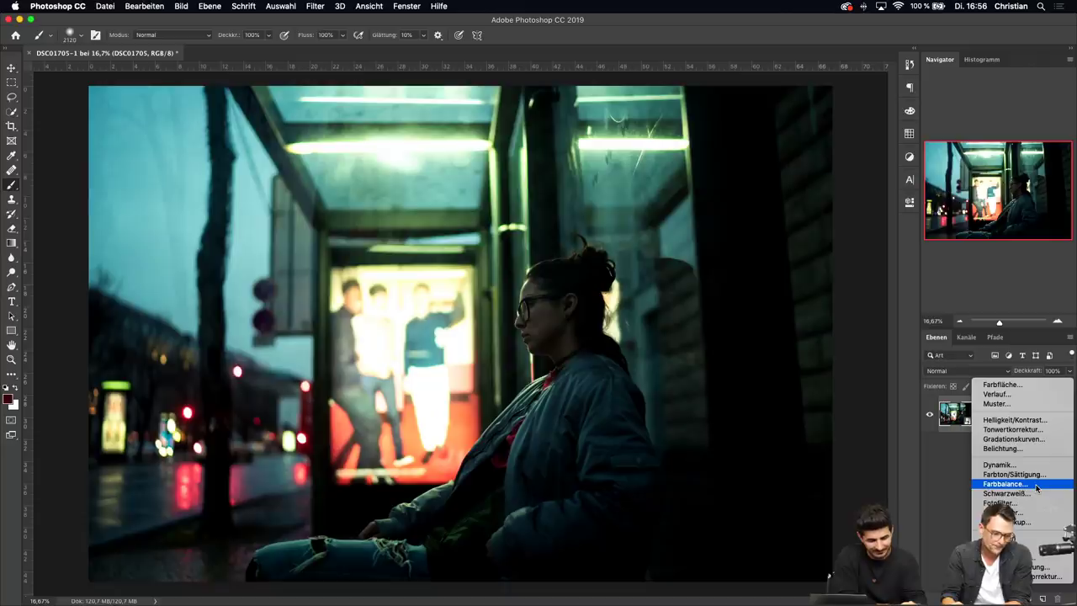
key("Escape")
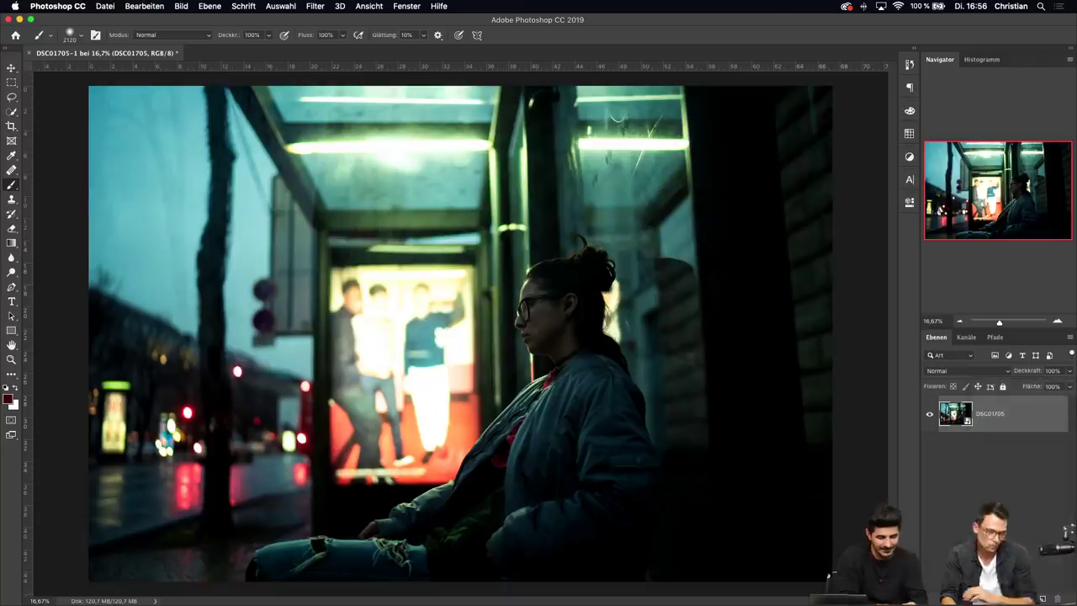
left_click(1018, 598)
left_click(1044, 576)
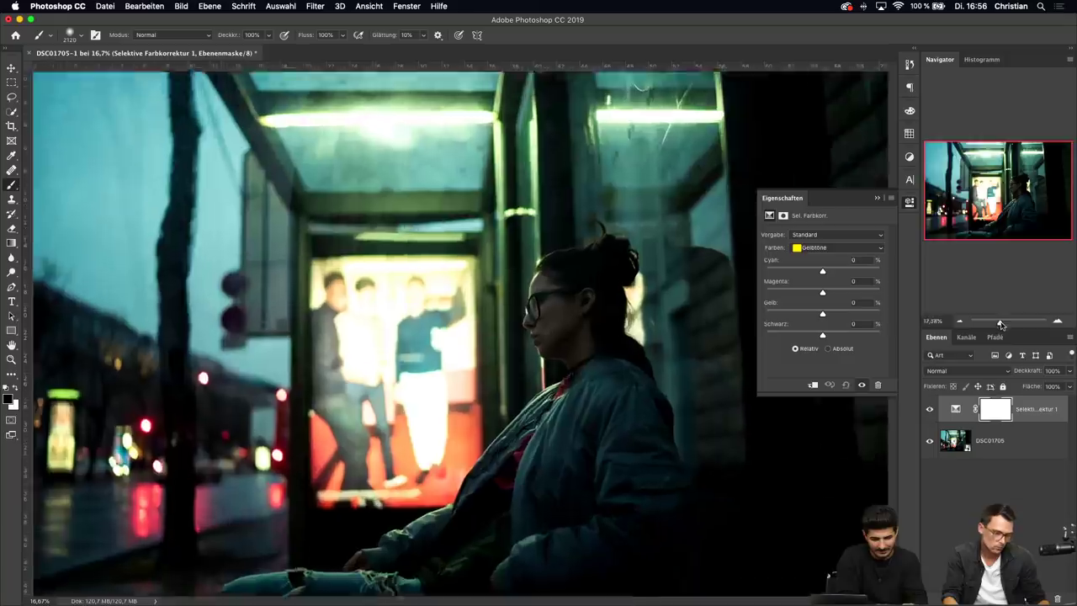
mouse_move(998, 321)
left_mouse_down()
mouse_move(1040, 324)
mouse_move(1004, 324)
left_mouse_up()
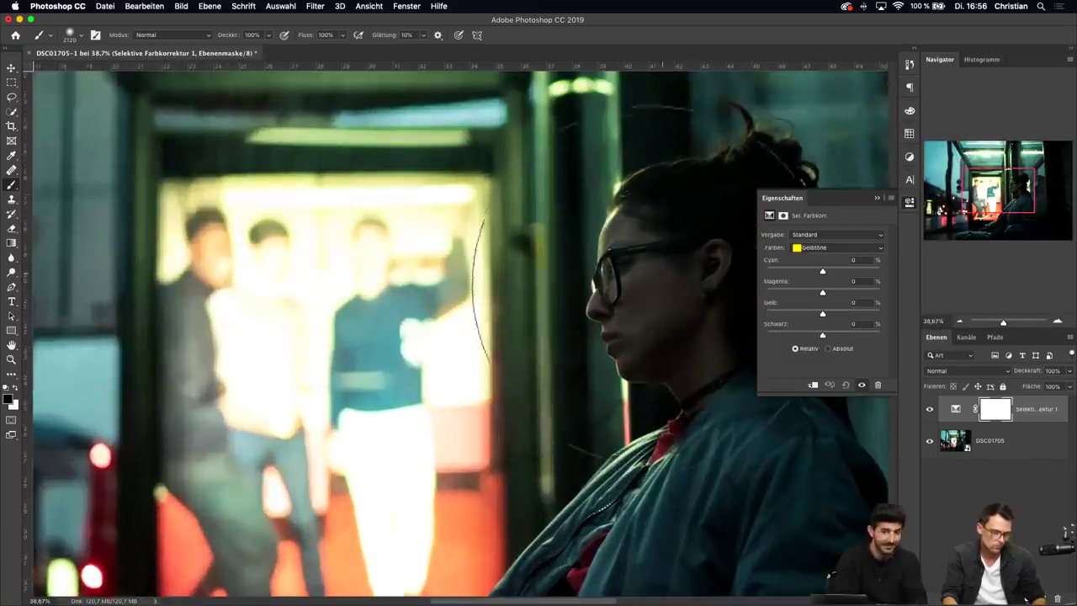
Set the brush to 49 px and shift Gelbtöne to Magenta +10, Cyan -1, Gelb -17
left_click_drag(644, 320, 362, 324)
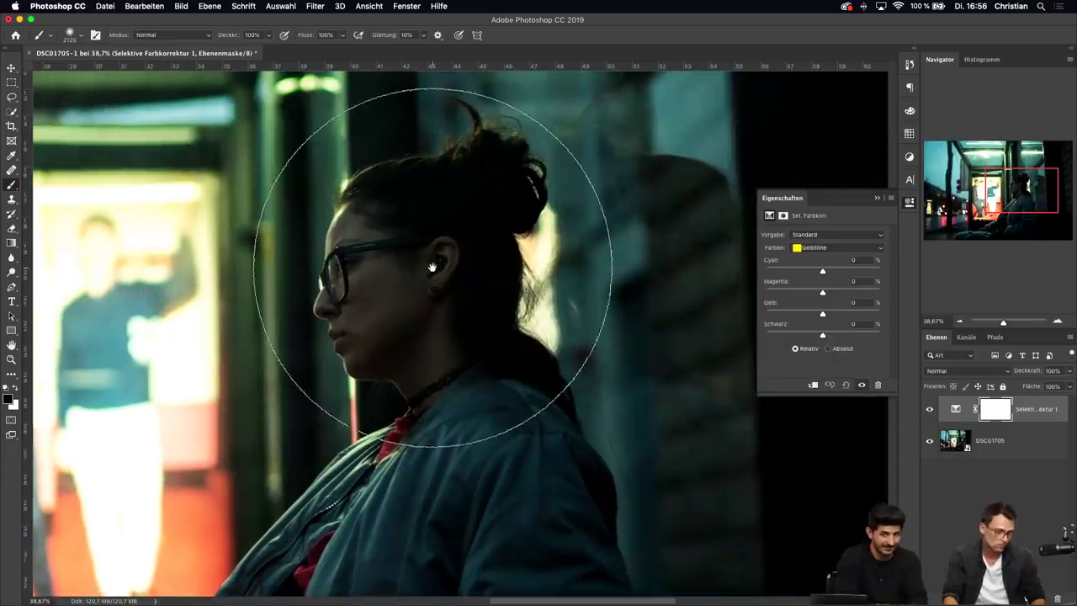
right_click(516, 284)
type("49 Px")
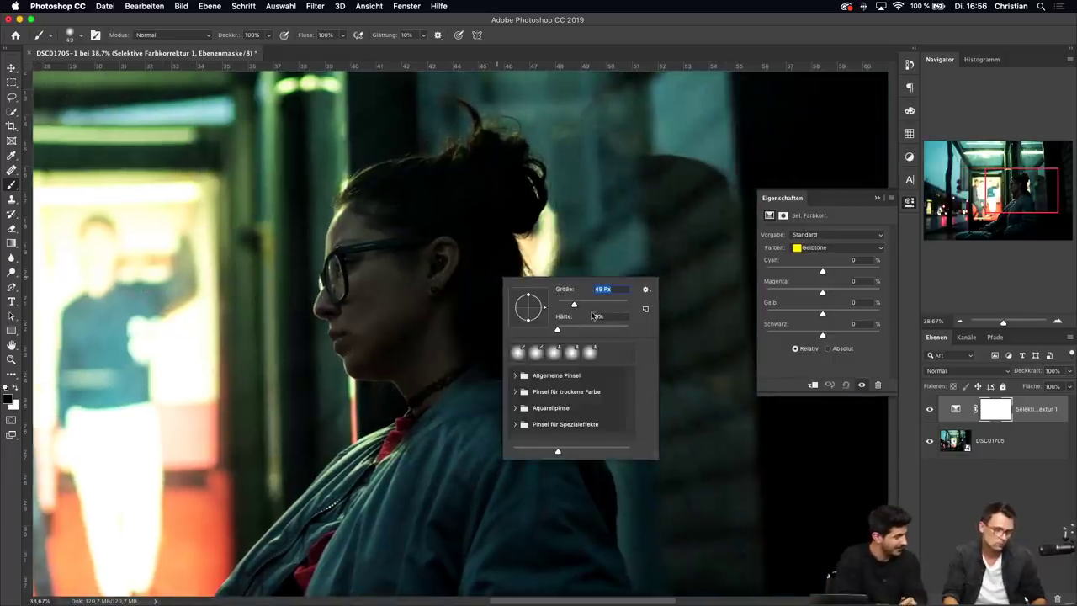
mouse_move(822, 292)
left_mouse_down()
mouse_move(808, 317)
mouse_move(841, 316)
mouse_move(814, 319)
left_mouse_up()
left_click_drag(827, 272, 822, 273)
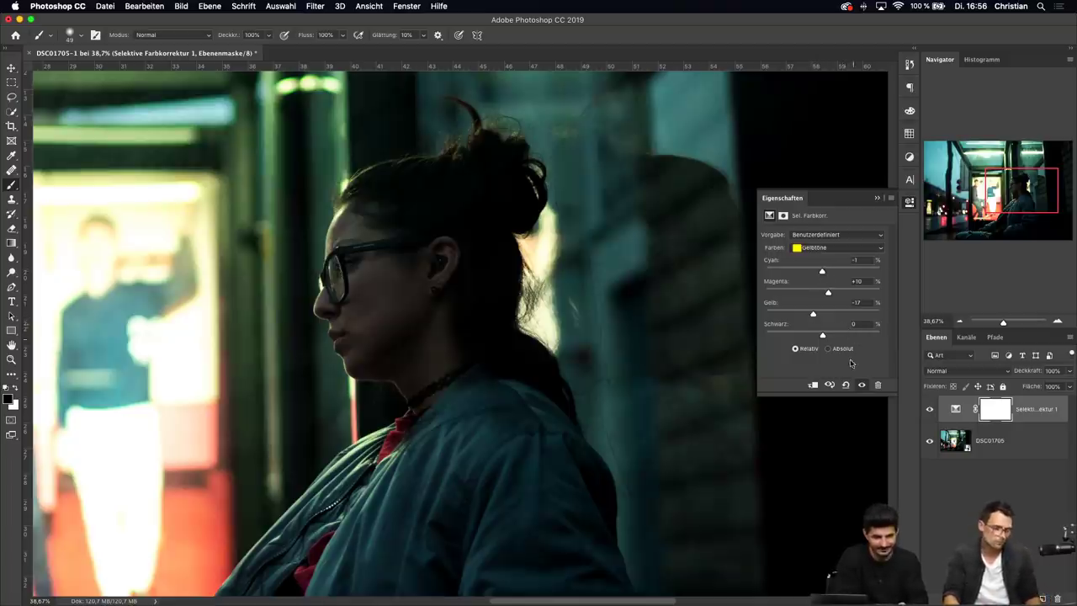
Add black to Gelbtöne, then give Rottöne Magenta +9 and Gelb +9
left_click_drag(823, 336, 829, 337)
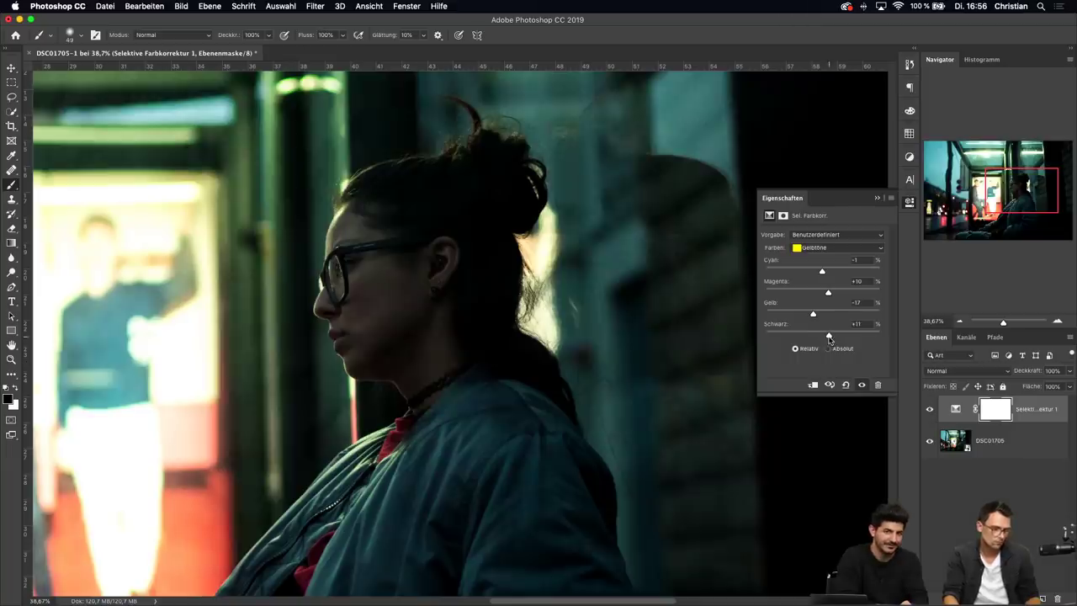
left_click(809, 249)
left_click(812, 237)
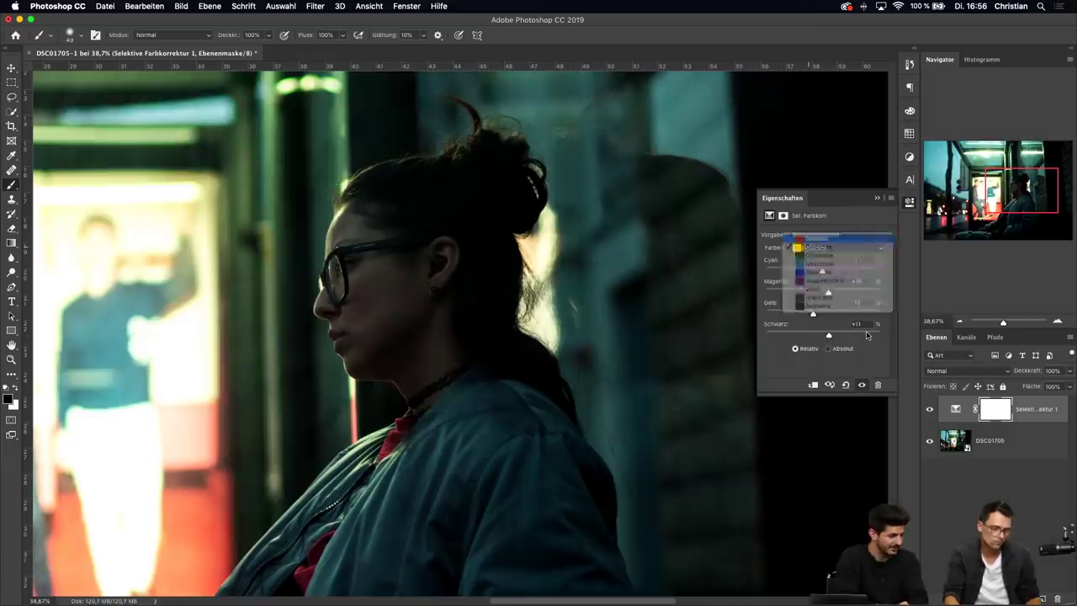
left_click_drag(828, 295, 827, 315)
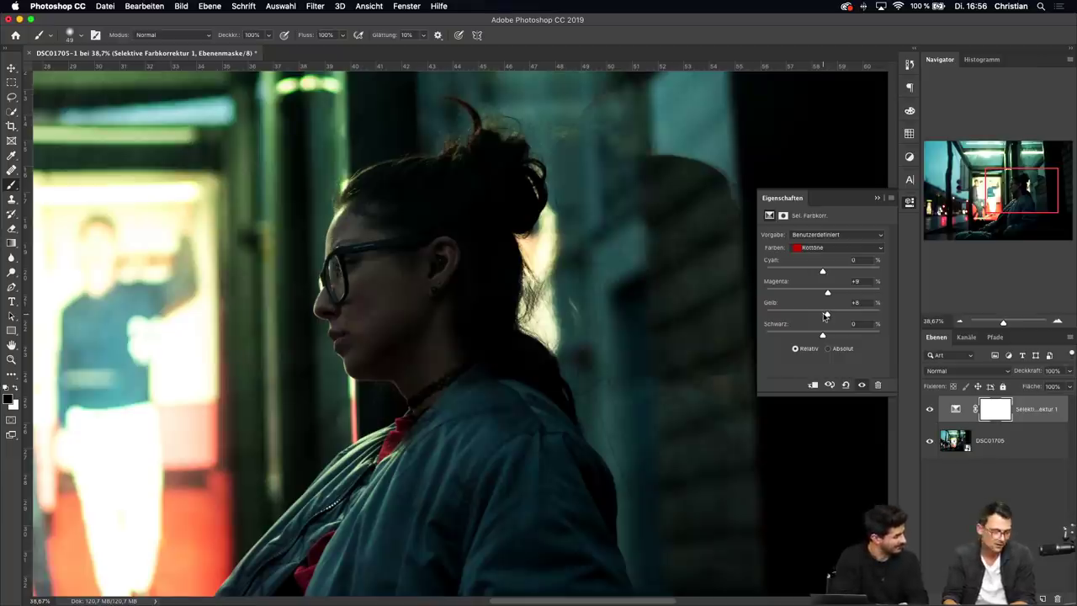
left_click_drag(825, 315, 828, 318)
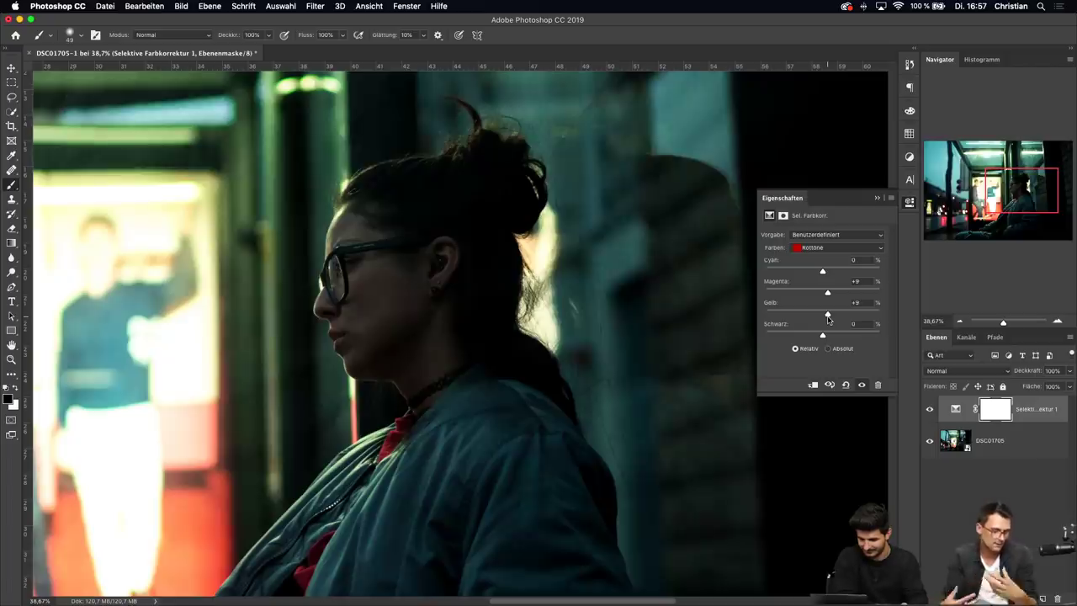
Invert the Selective Color mask to black and set the brush size to 140 px
left_click(877, 198)
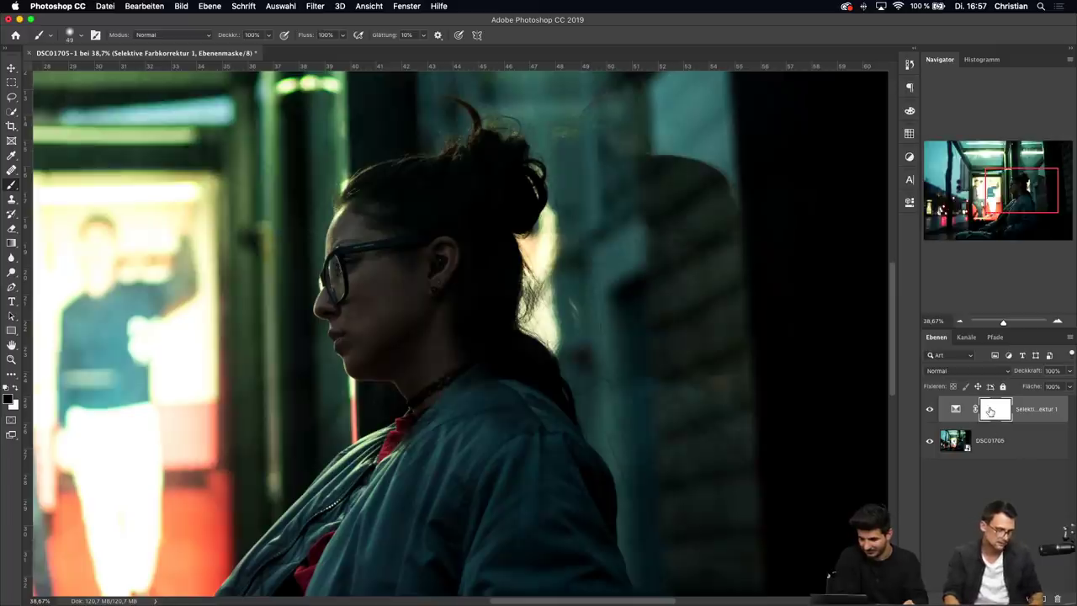
key("super+i")
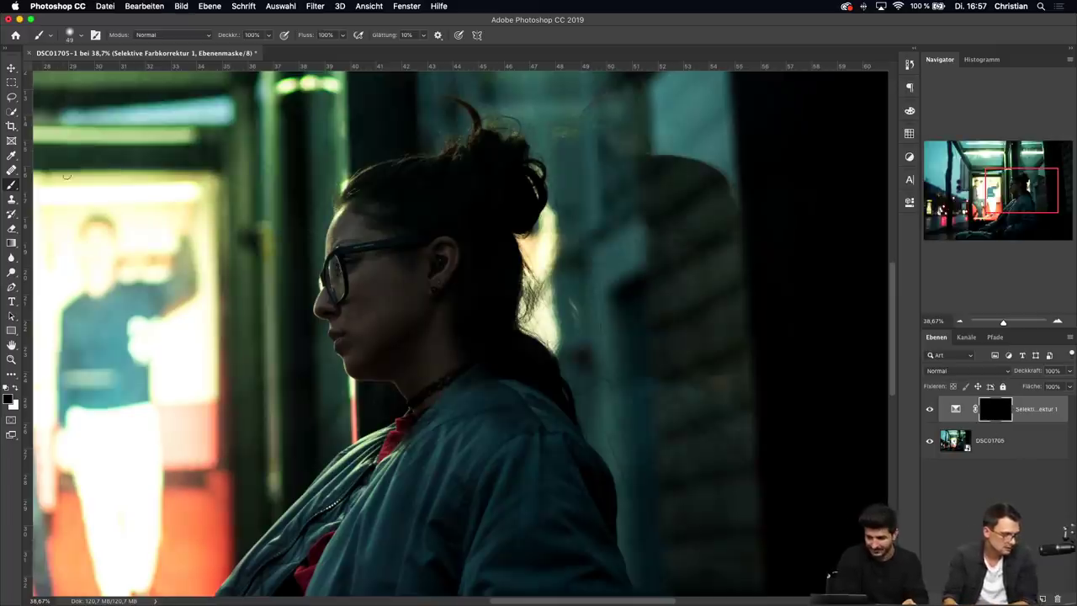
right_click(426, 296)
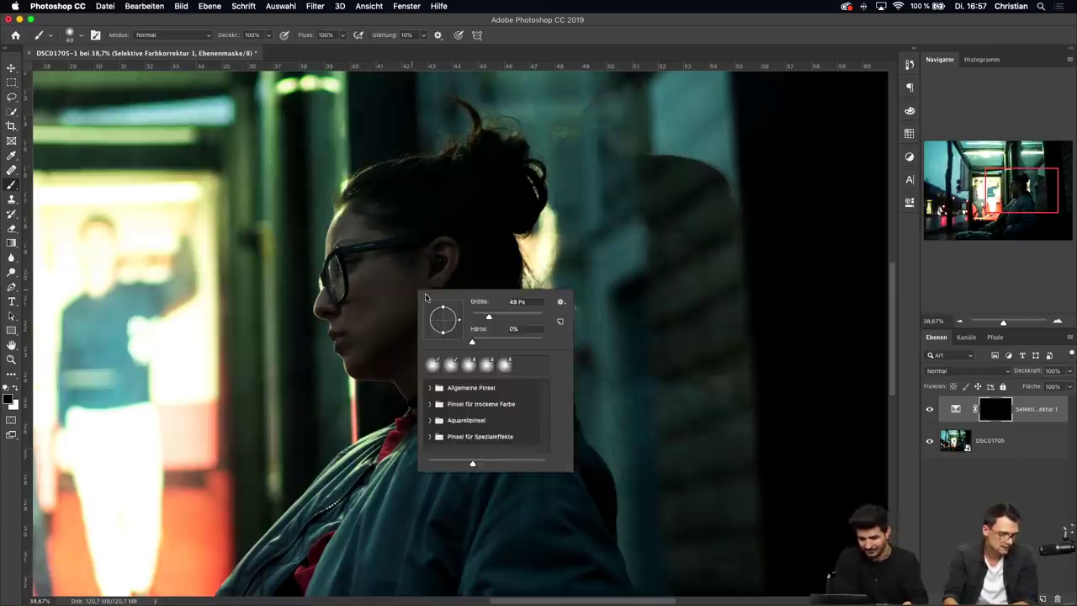
left_click_drag(489, 317, 510, 318)
key("Return")
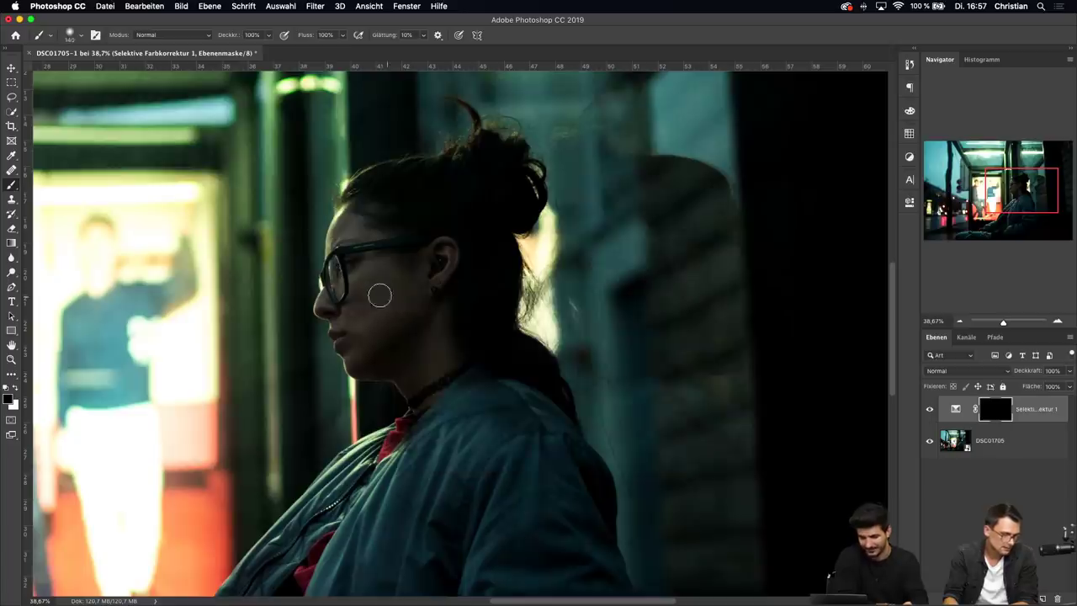
Paint white into the mask around the woman's glasses
key("x")
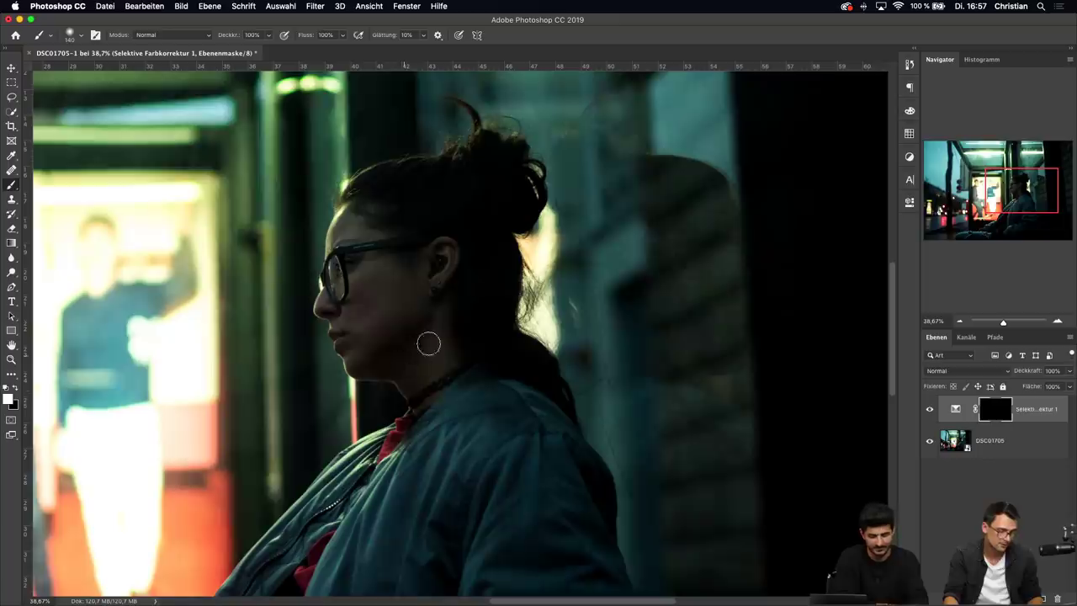
mouse_move(384, 267)
left_mouse_down()
mouse_move(343, 238)
mouse_move(352, 230)
mouse_move(392, 267)
left_mouse_up()
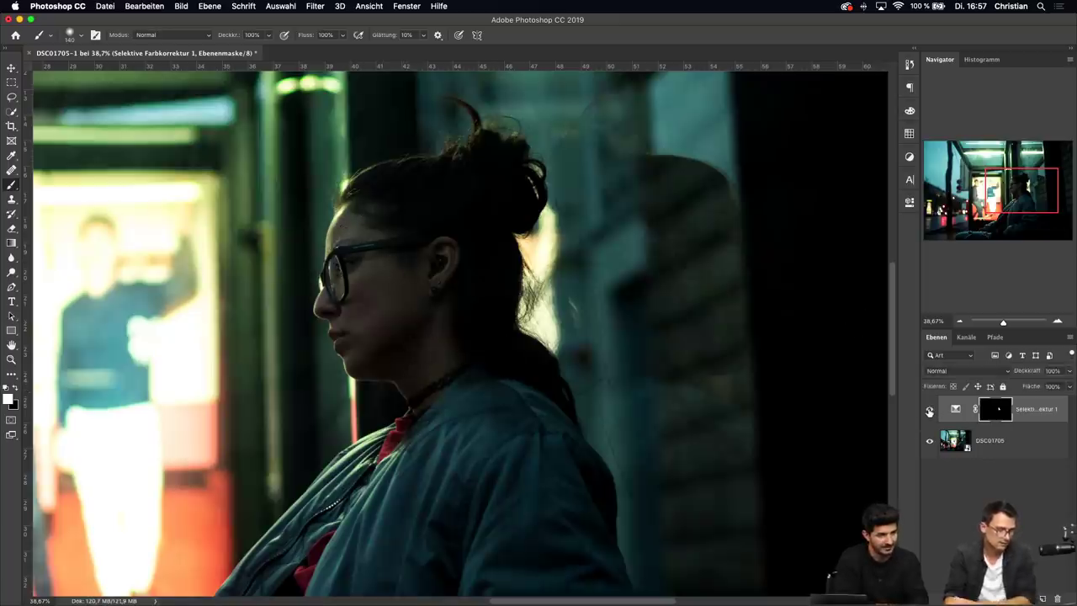
double_click(946, 410)
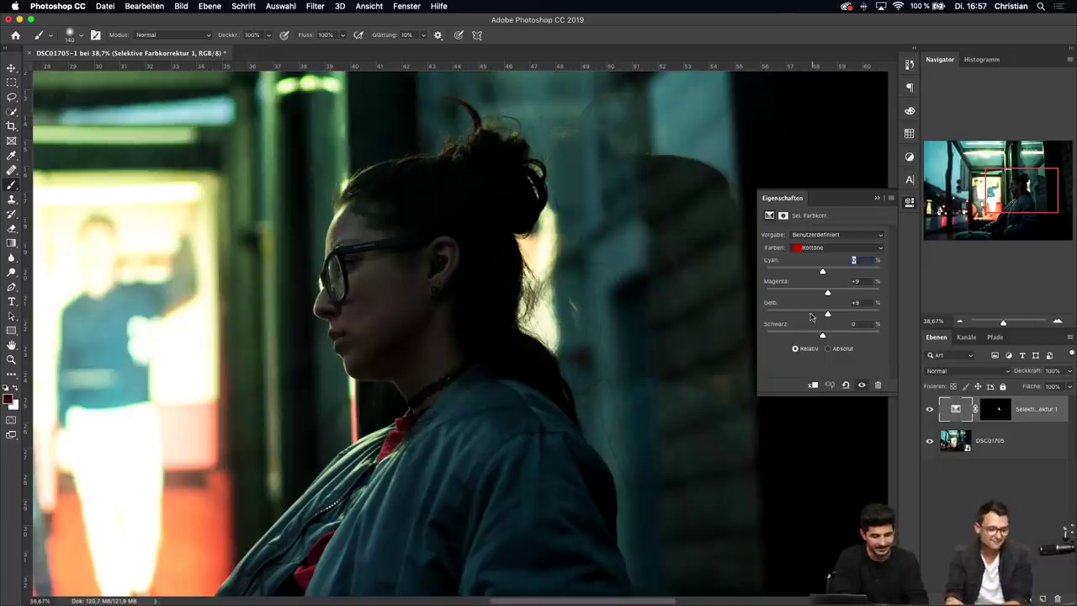
Lower the Gelbtöne Magenta value to +2
left_click(811, 250)
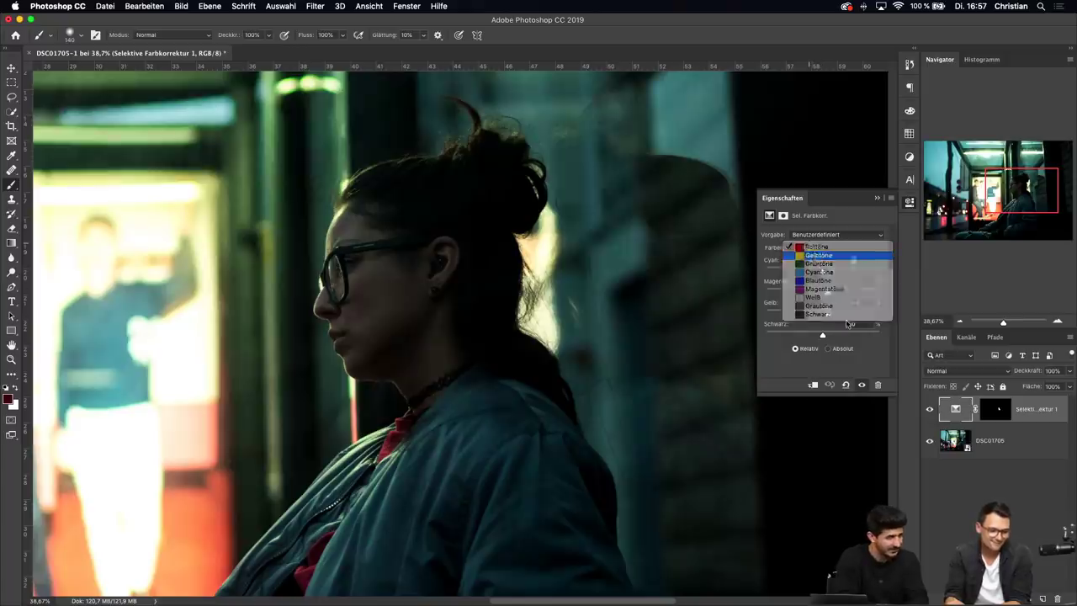
left_click(813, 256)
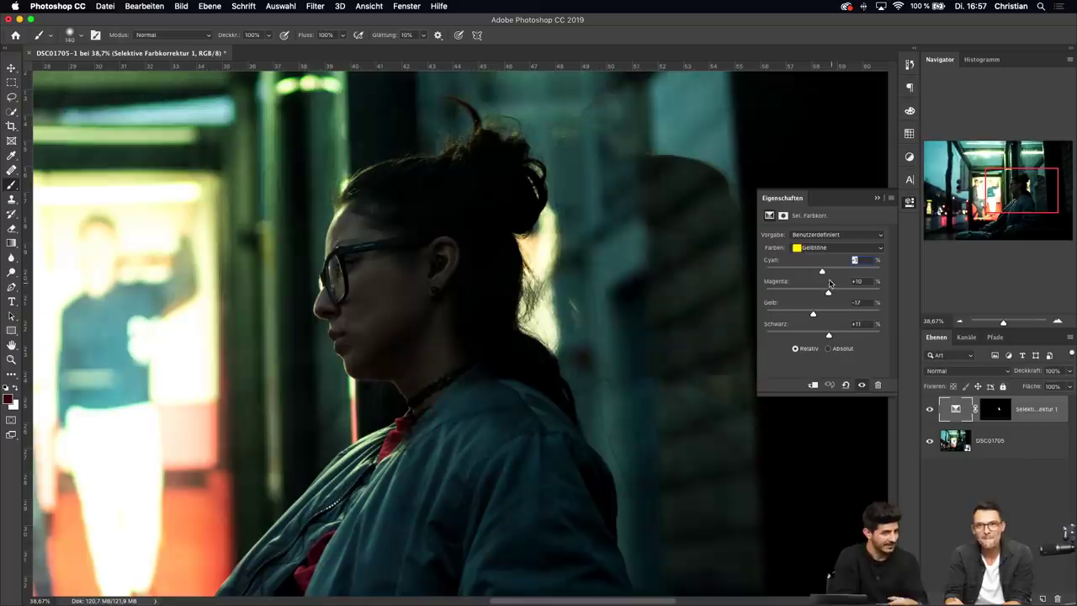
left_click_drag(822, 271, 824, 294)
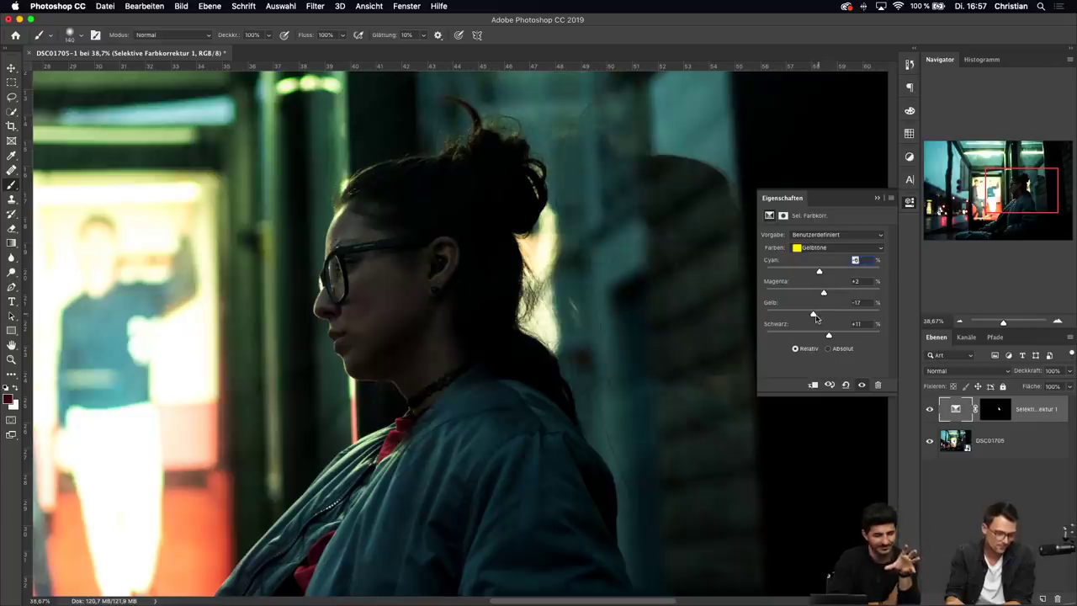
Raise Rottöne Magenta to +18, compare the layer on and off, and zoom out
left_click(825, 246)
left_click(820, 239)
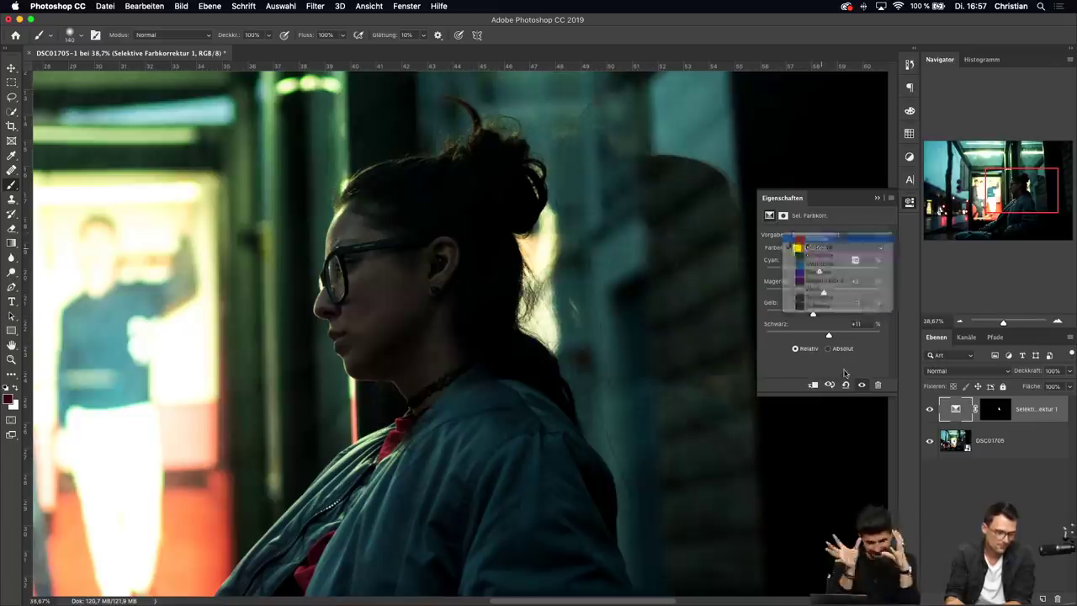
left_click_drag(825, 315, 818, 274)
left_click(877, 198)
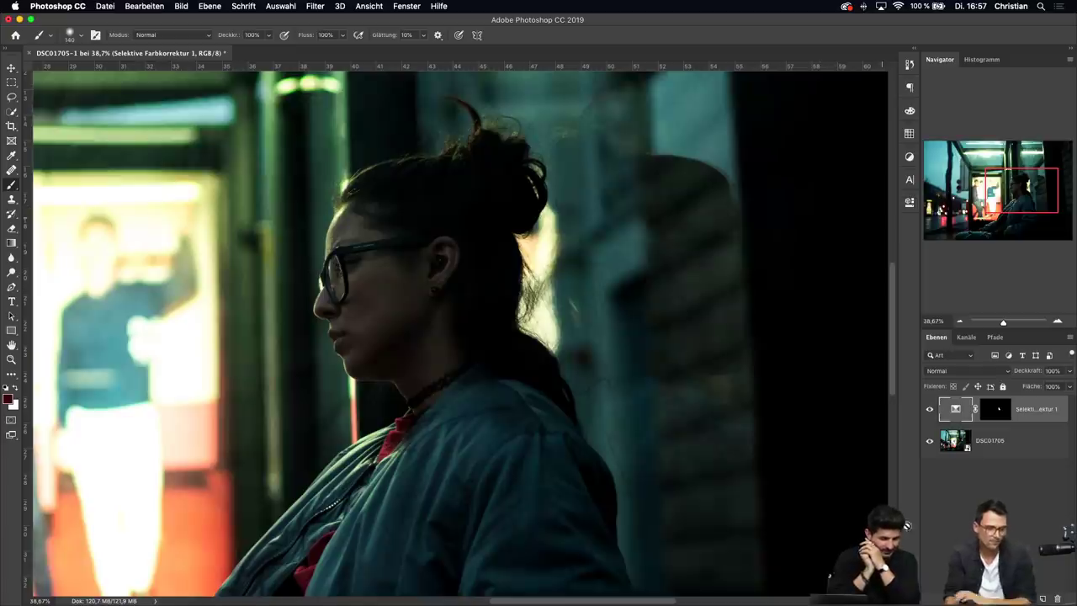
left_click(931, 410)
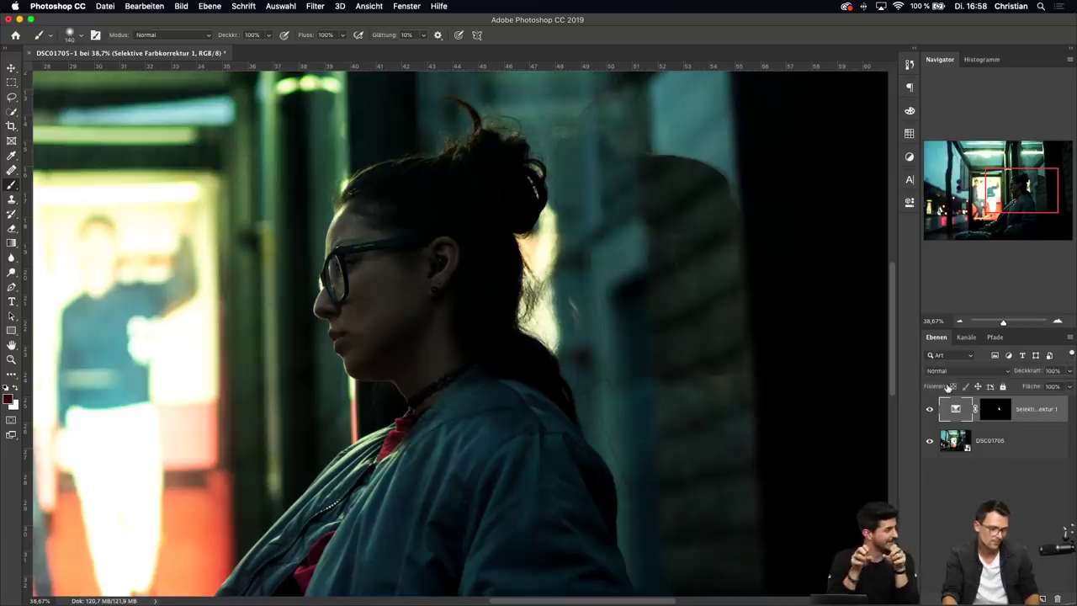
left_click_drag(1004, 325, 1001, 325)
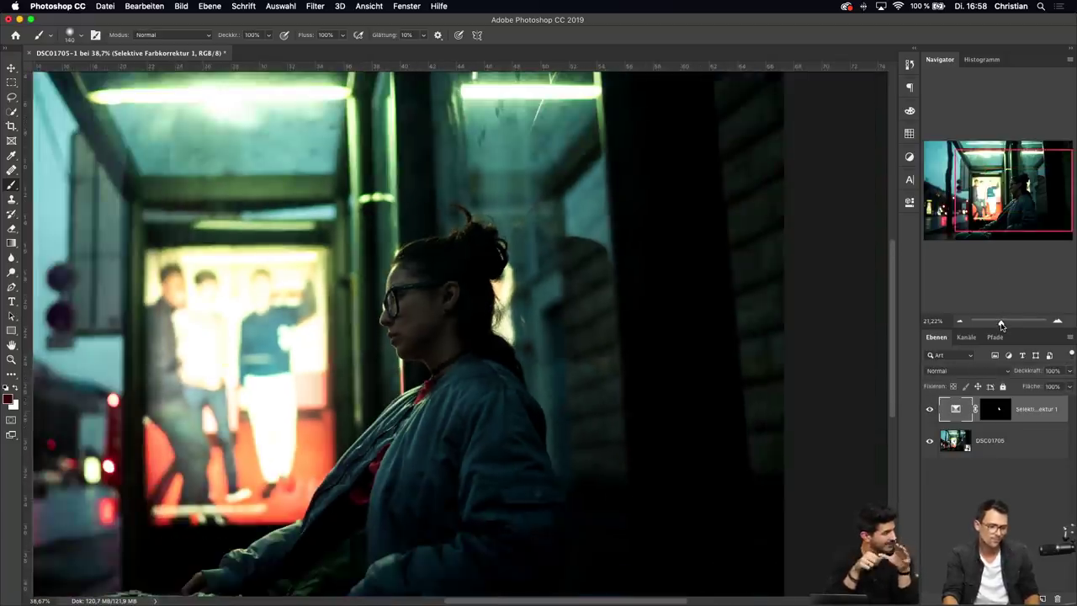
Raise the Selective Color Gelbtöne Gelb value to +11 and zoom out to the full photo
double_click(955, 412)
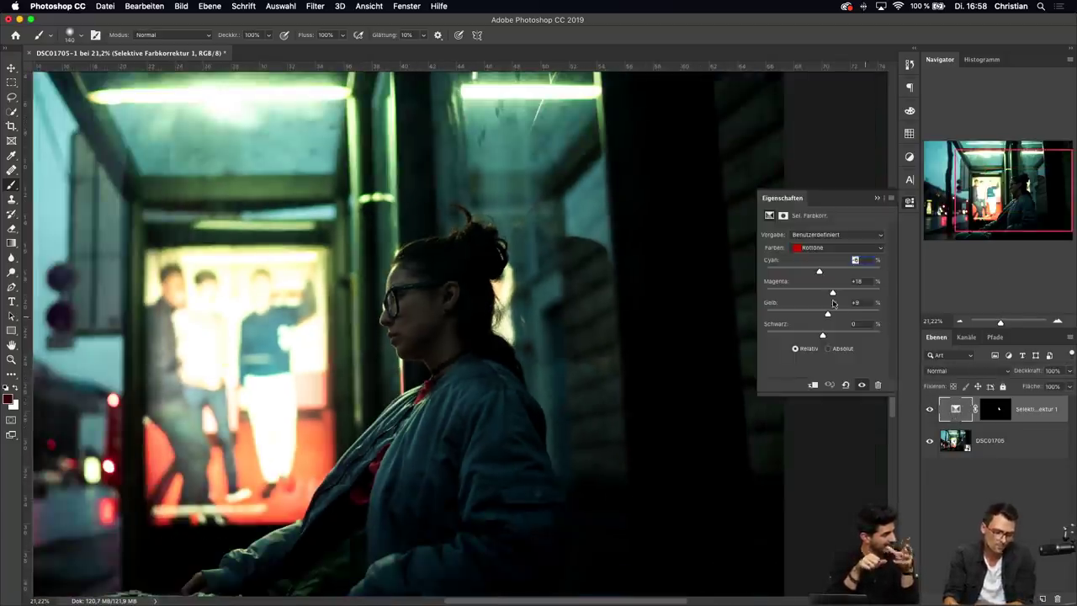
left_click(827, 247)
left_click(822, 259)
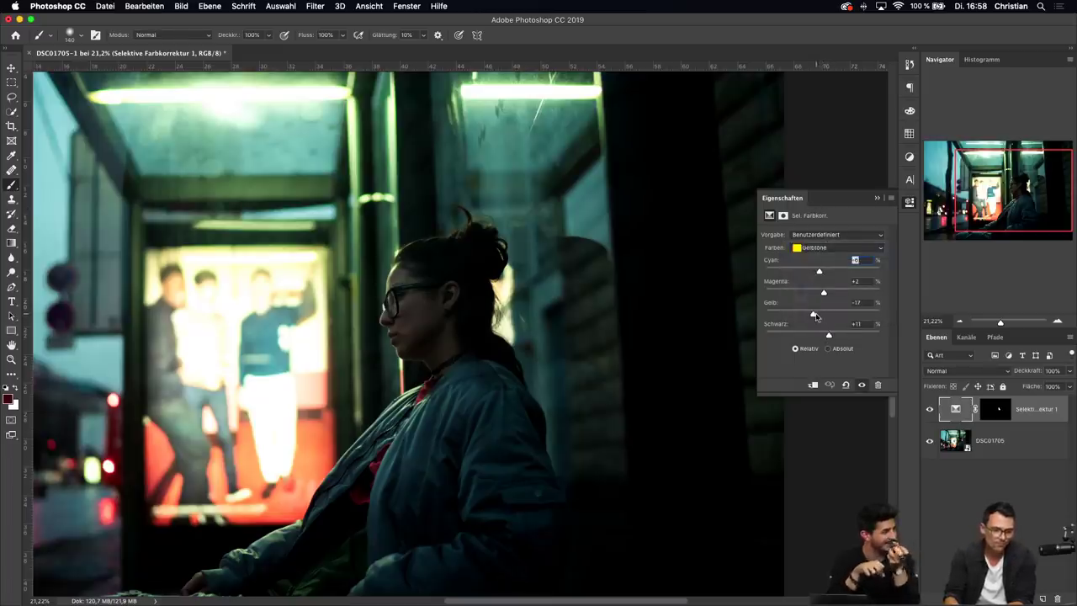
left_click_drag(814, 316, 830, 315)
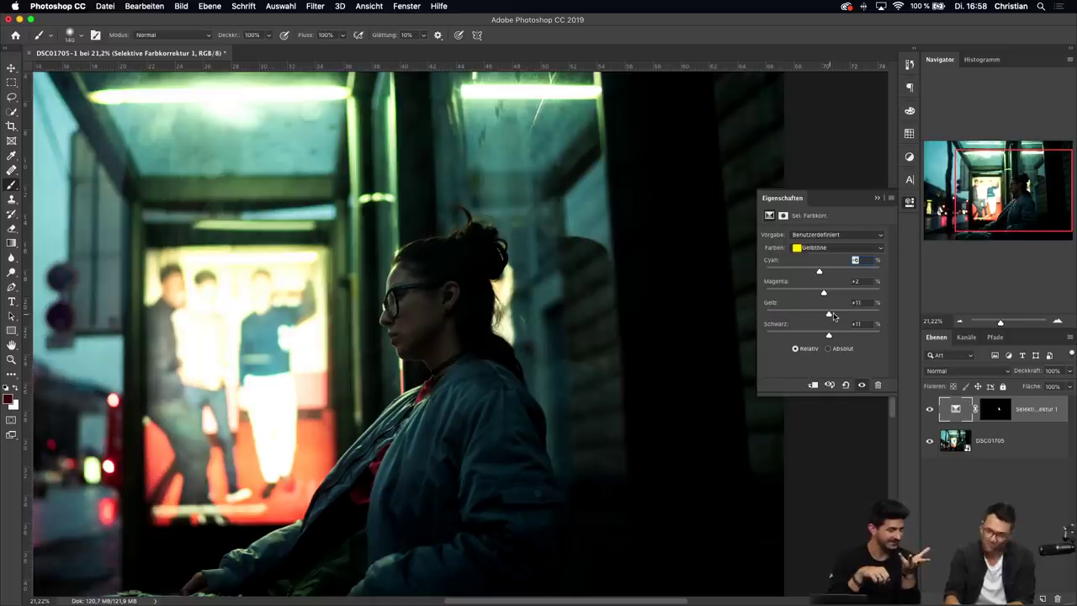
left_click(876, 200)
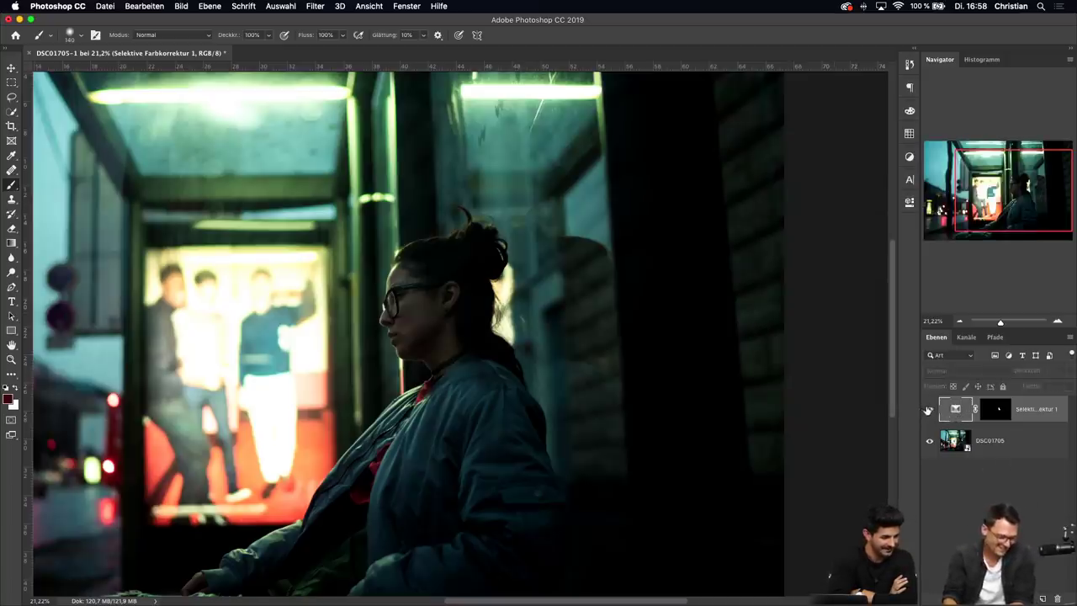
mouse_move(998, 326)
left_mouse_down()
mouse_move(986, 325)
mouse_move(999, 324)
left_mouse_up()
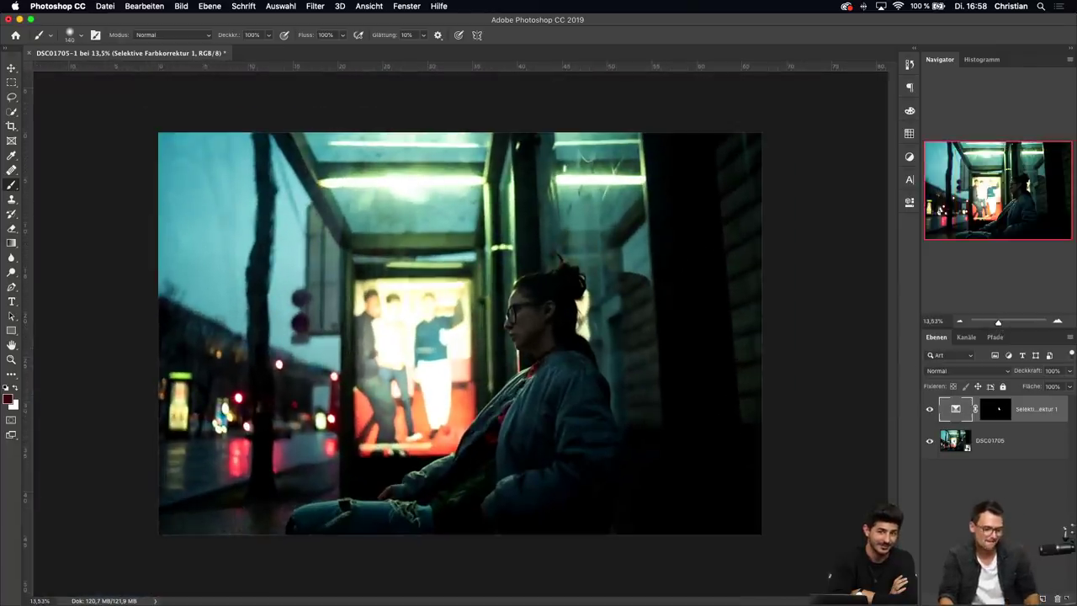
left_click(1012, 598)
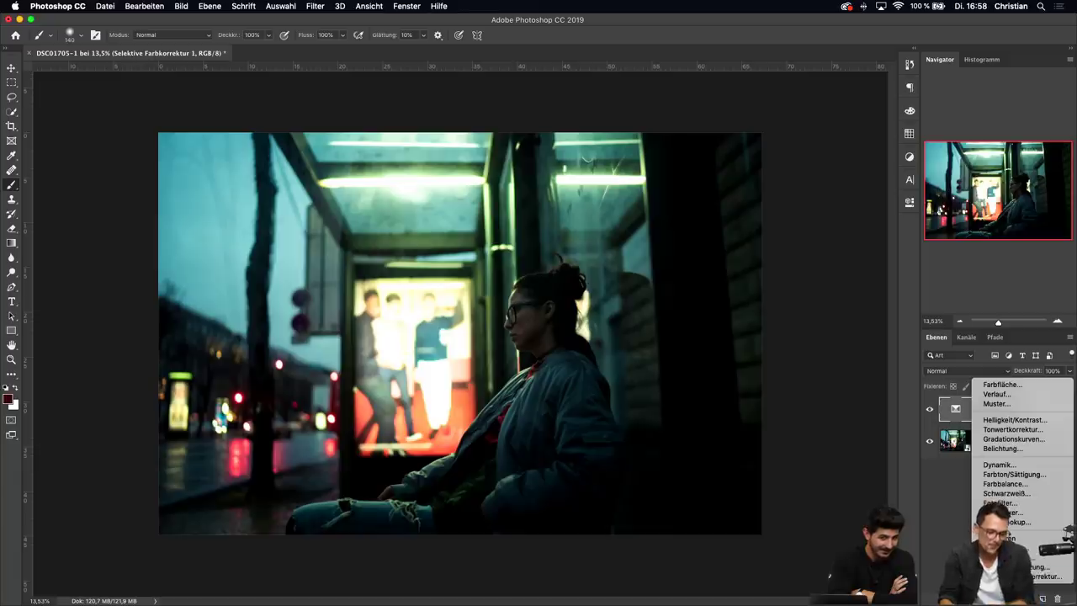
Add a Farbbalance layer and shift its highlights slightly toward blue and cyan
left_click(1006, 483)
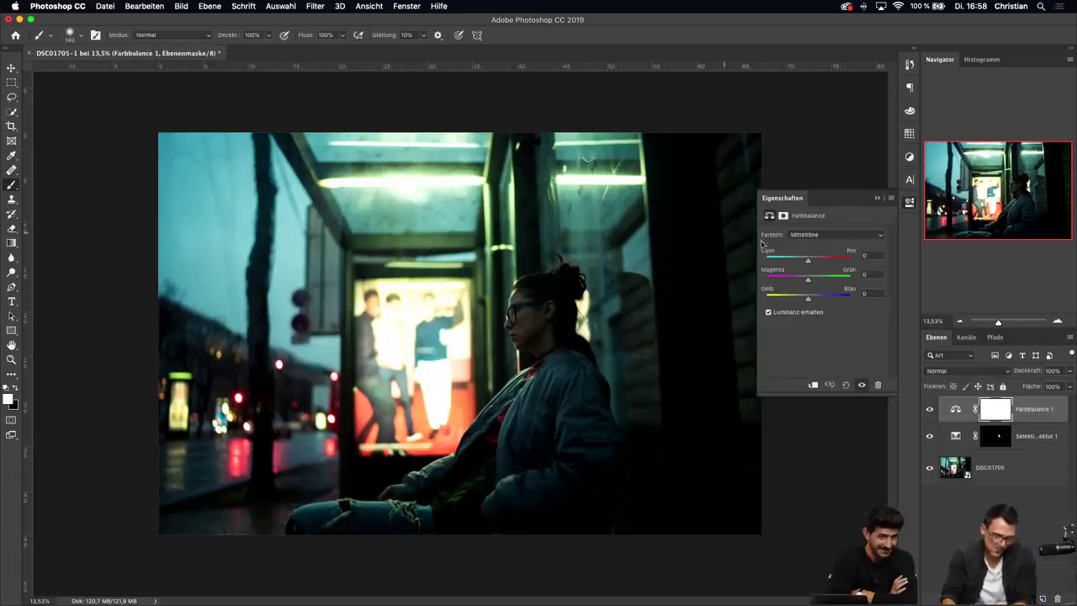
left_click(808, 234)
left_click(808, 245)
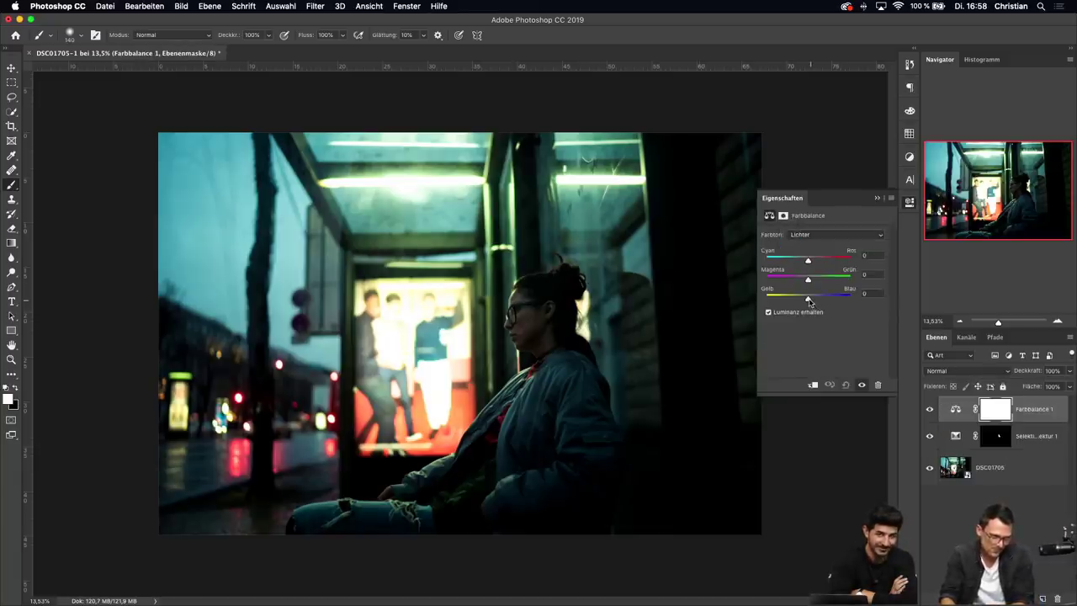
left_click_drag(809, 301, 812, 302)
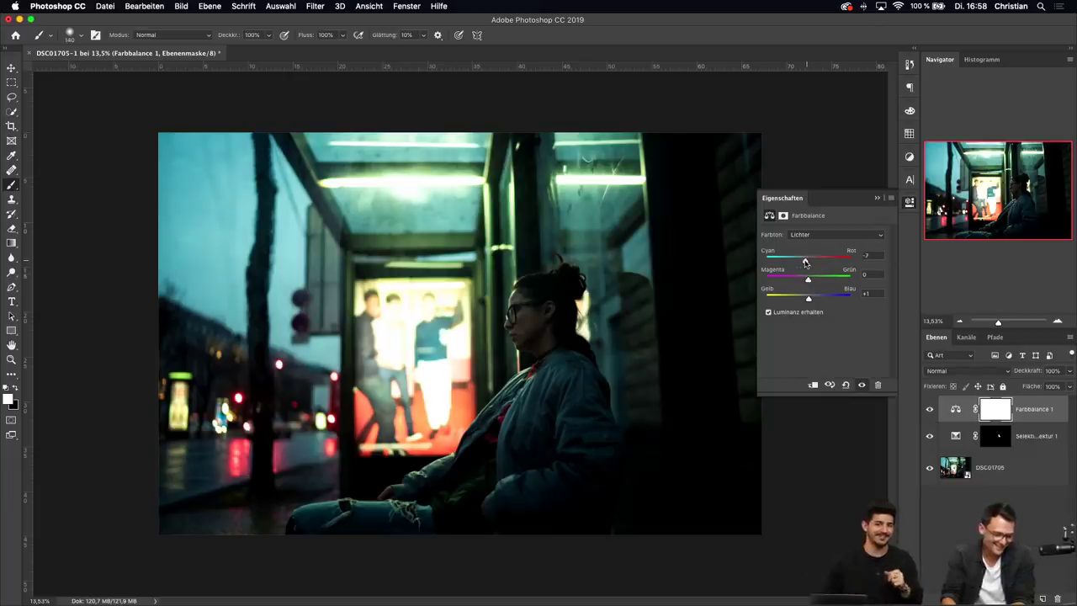
left_click_drag(805, 262, 808, 282)
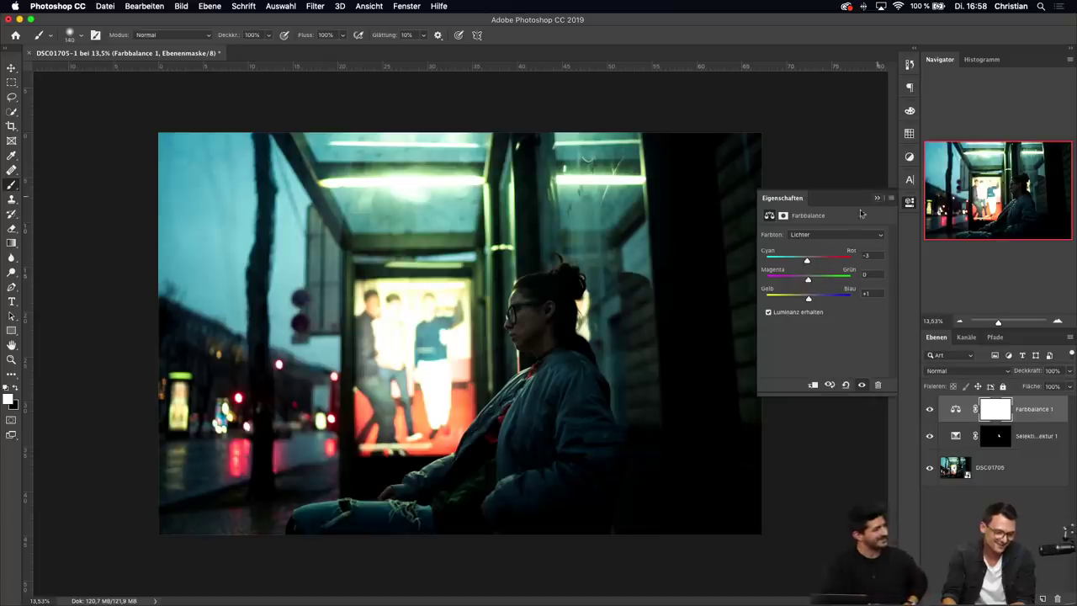
Shift the midtones toward cyan with Cyan-Red at -8
left_click(808, 235)
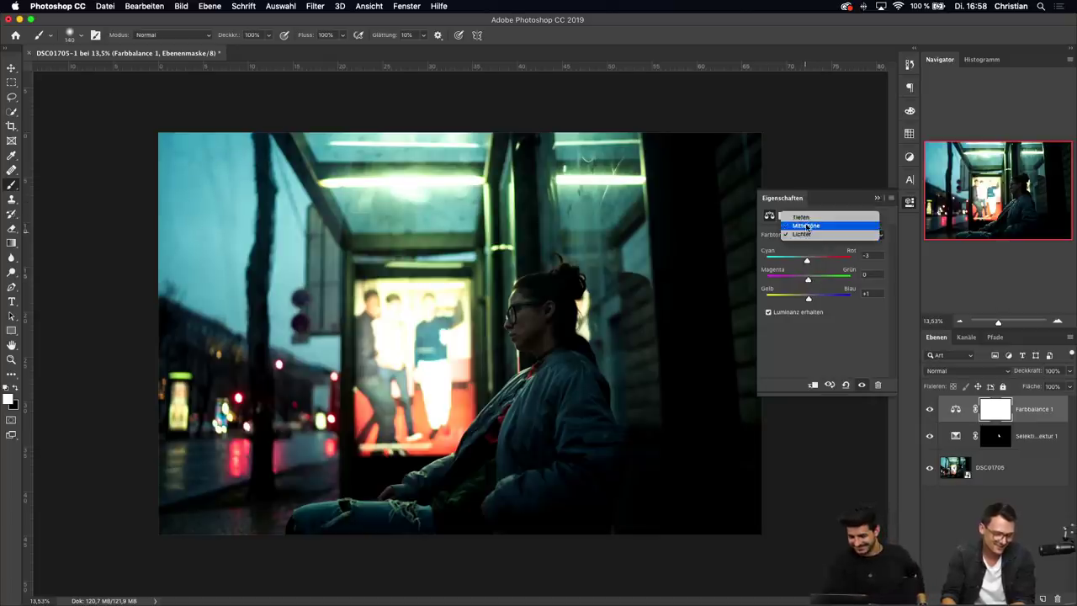
left_click(808, 225)
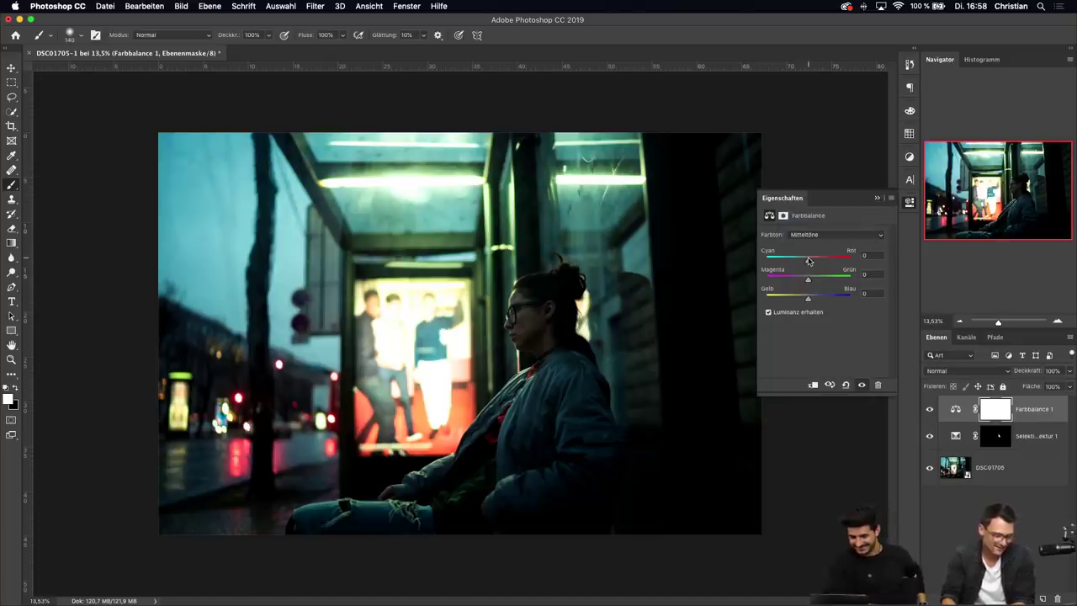
left_click_drag(809, 262, 810, 304)
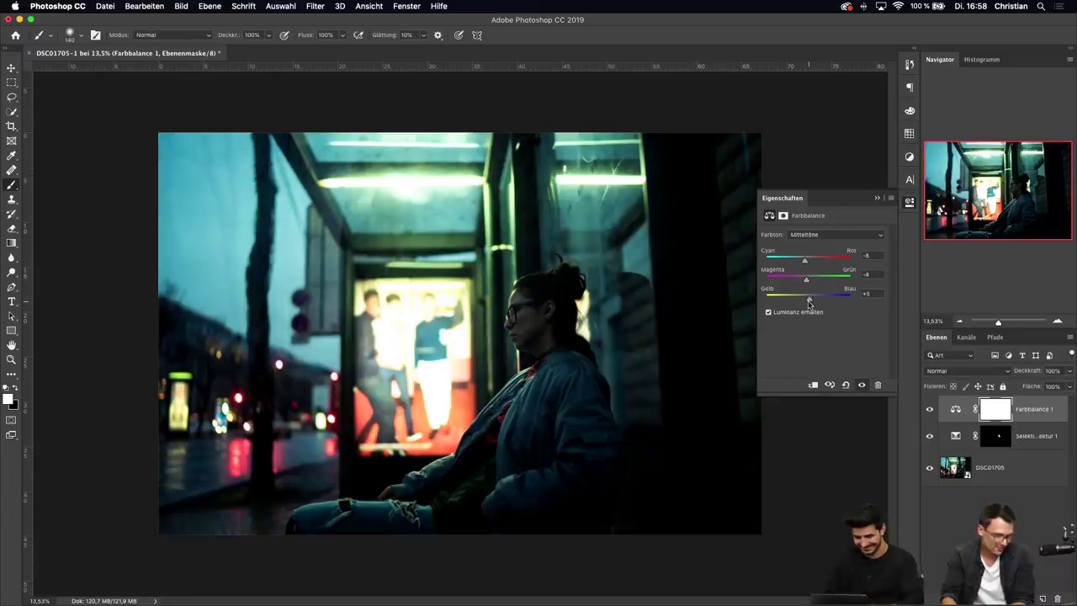
Compare Farbbalance 1 on and off and lower its opacity to 12%
left_click(876, 199)
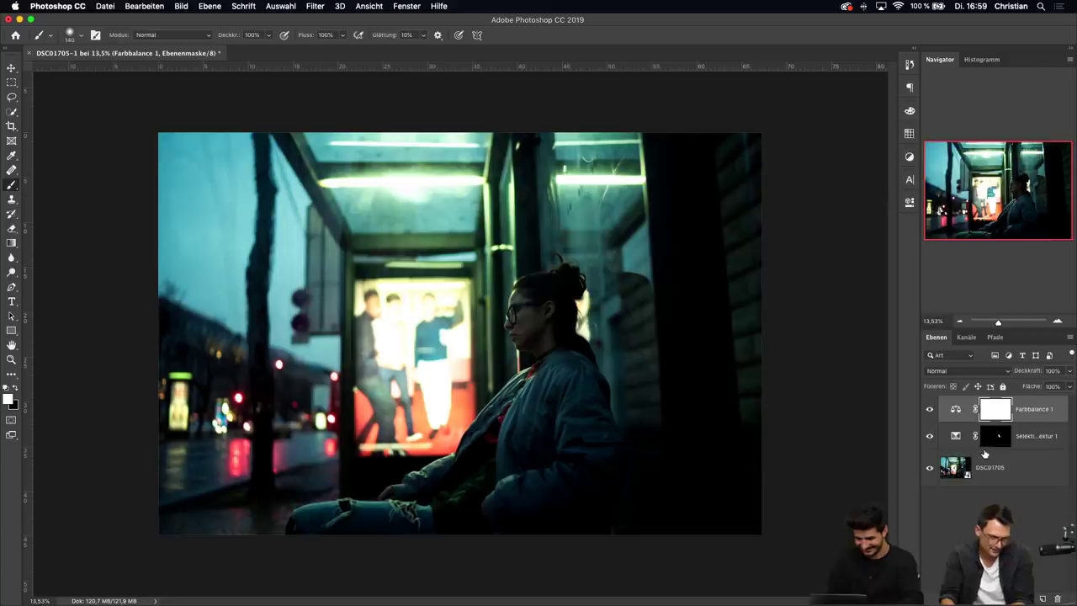
left_click(923, 409)
left_click(923, 409)
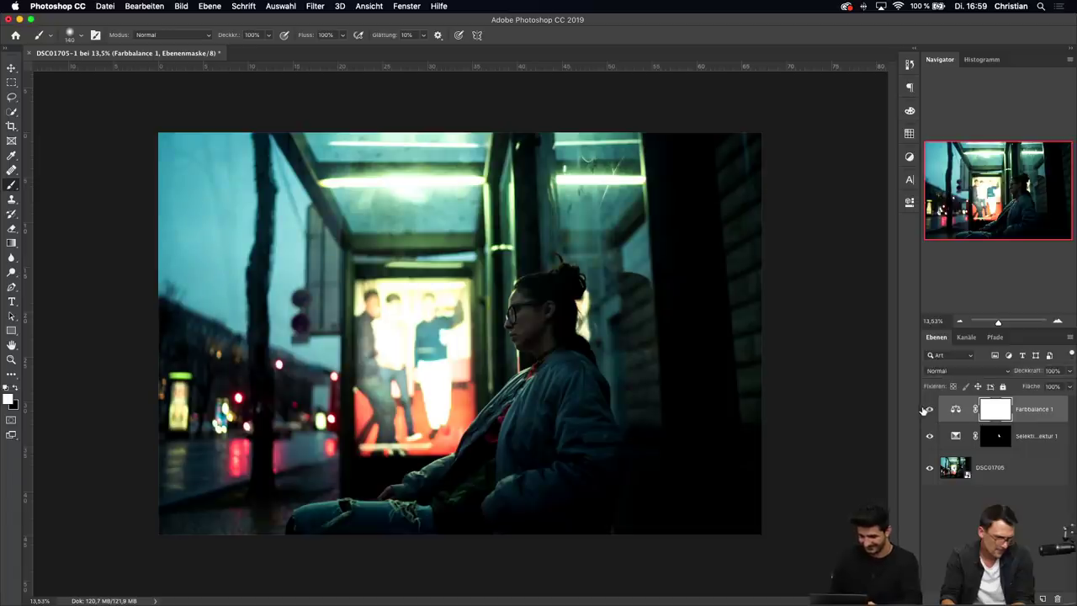
left_click_drag(1025, 371, 893, 373)
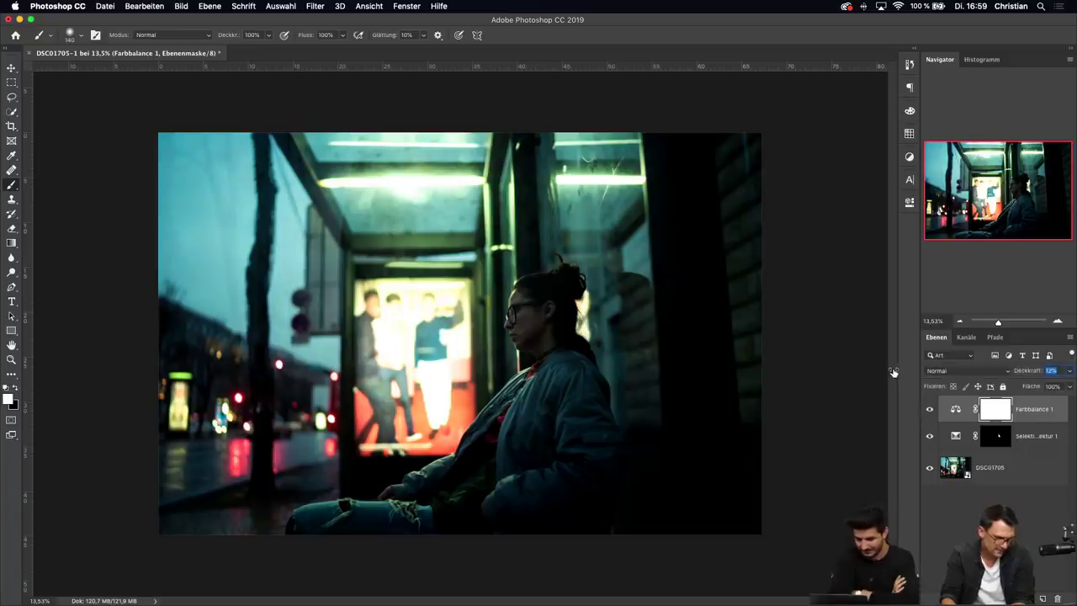
Review the Selective Color settings, then hide both Farbbalance 1 and Selective Color layers
double_click(956, 436)
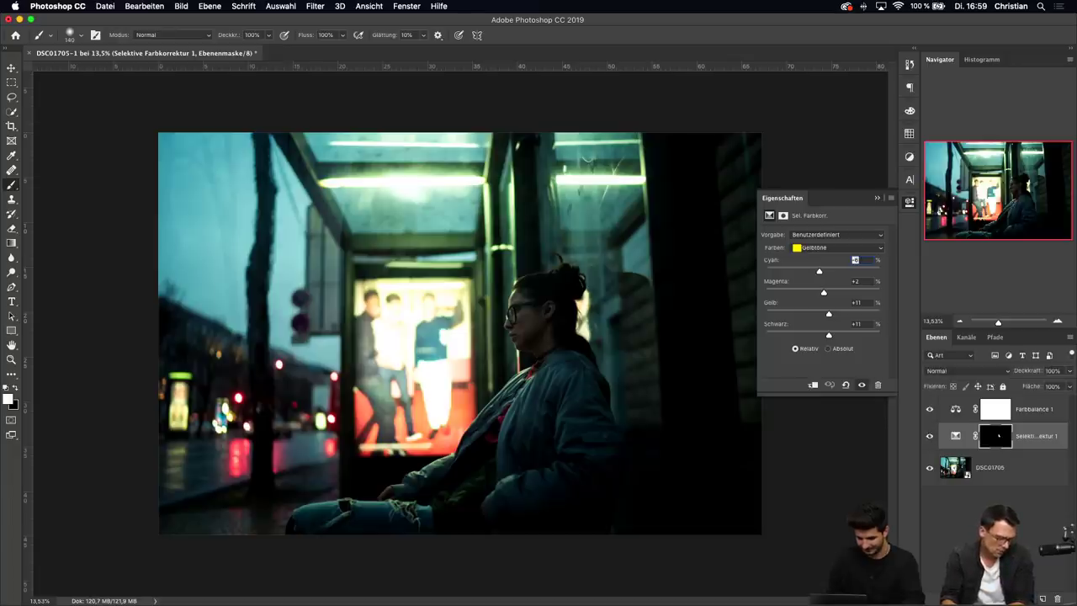
left_click(878, 198)
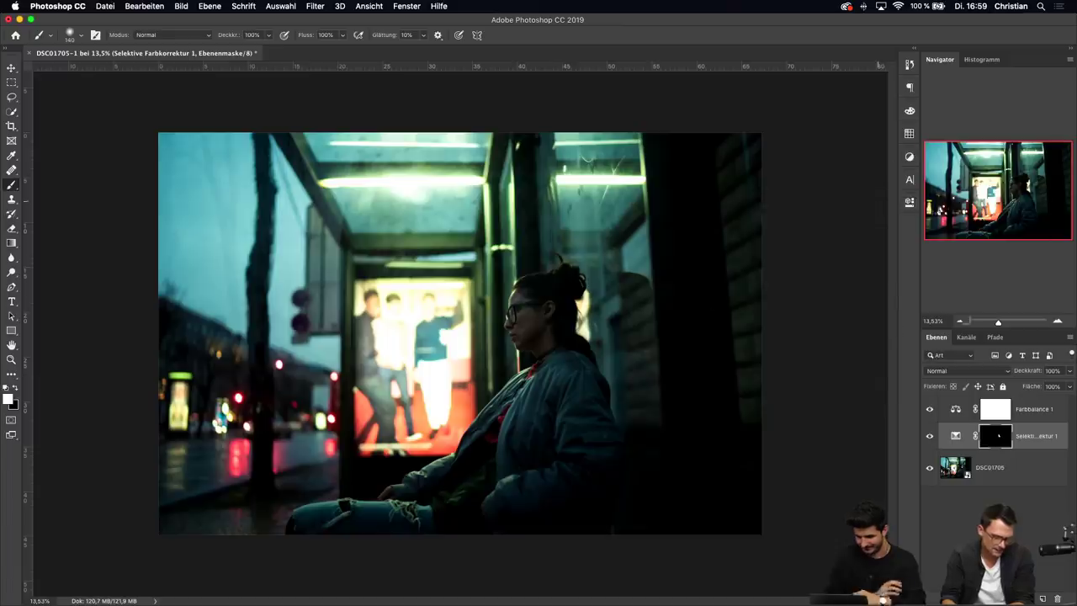
left_click(1029, 407)
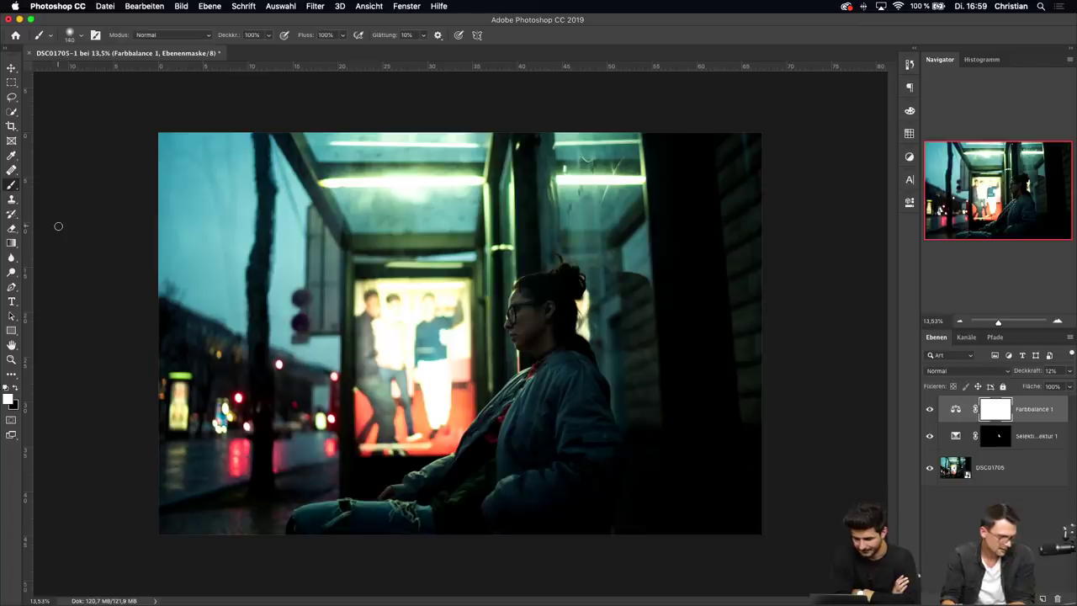
left_click_drag(930, 409, 951, 459)
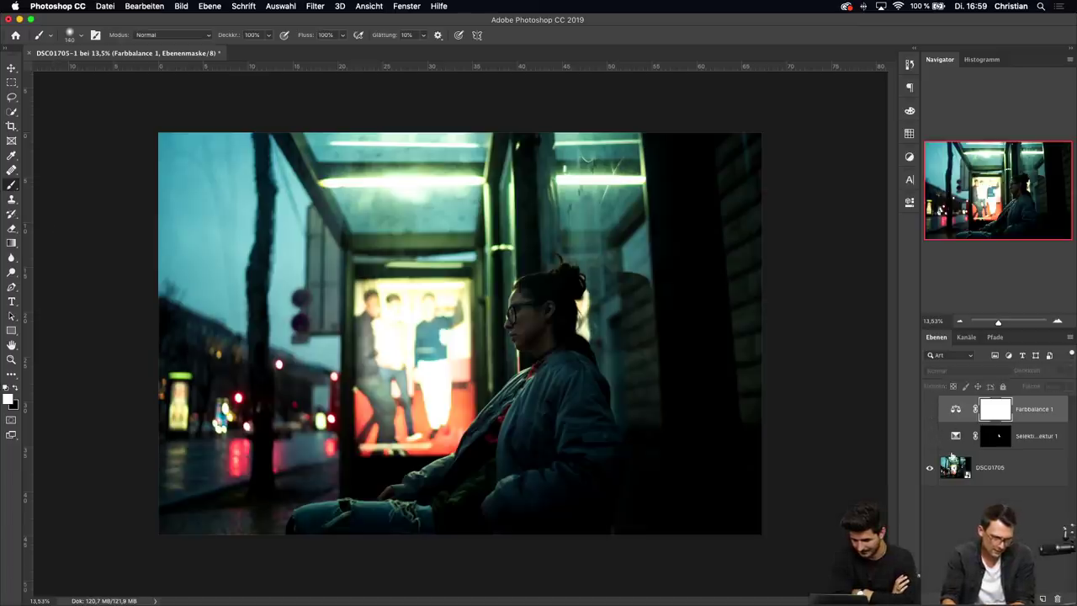
Open the DSC01705 smart object in Camera Raw and set a radial filter to Exposure -0.25
double_click(966, 474)
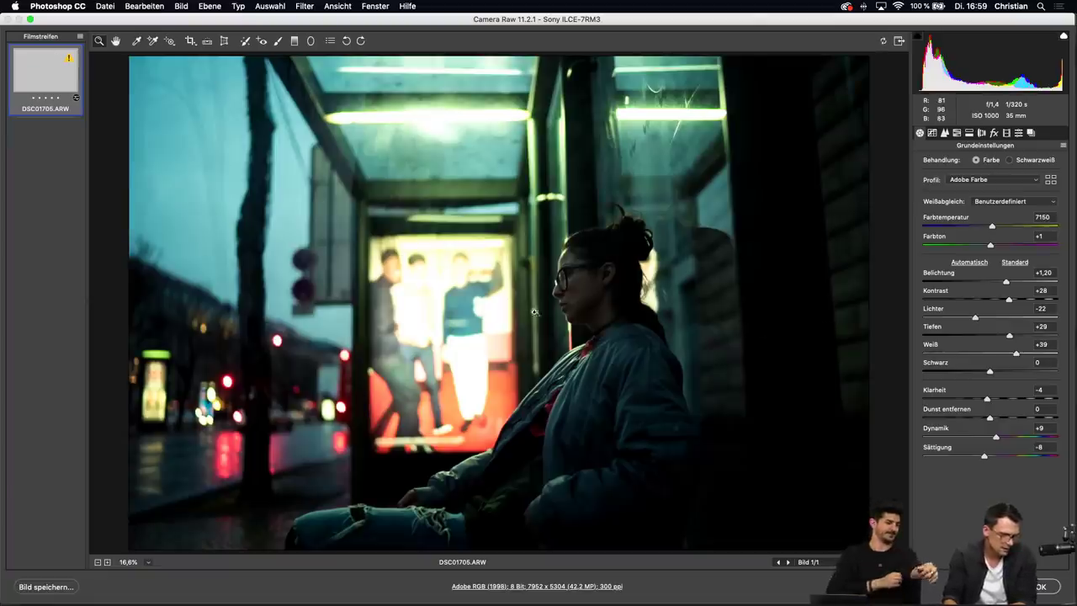
left_click(310, 41)
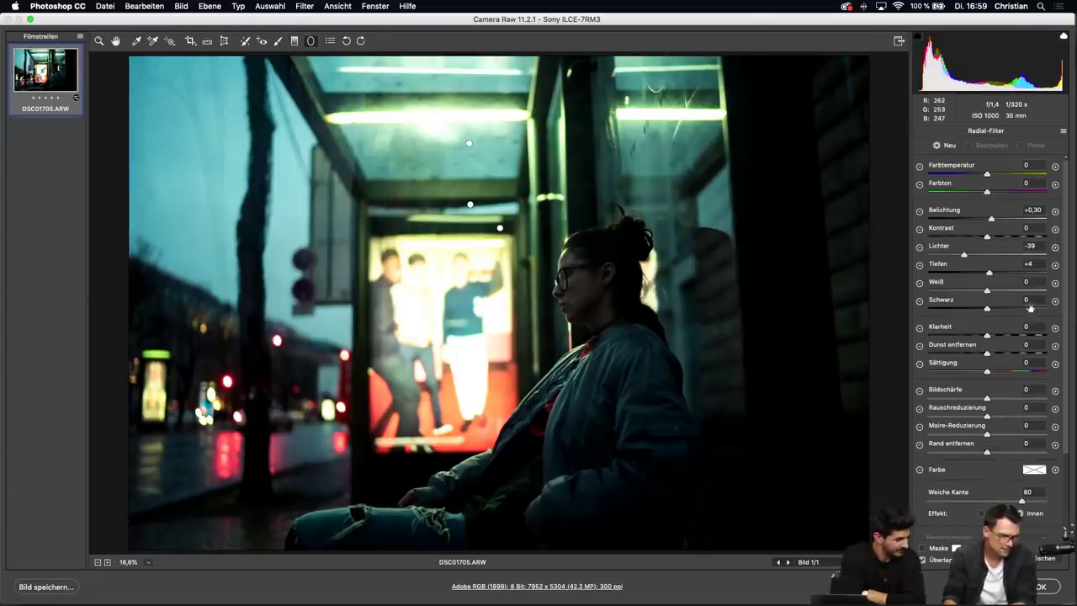
left_click_drag(991, 219, 977, 256)
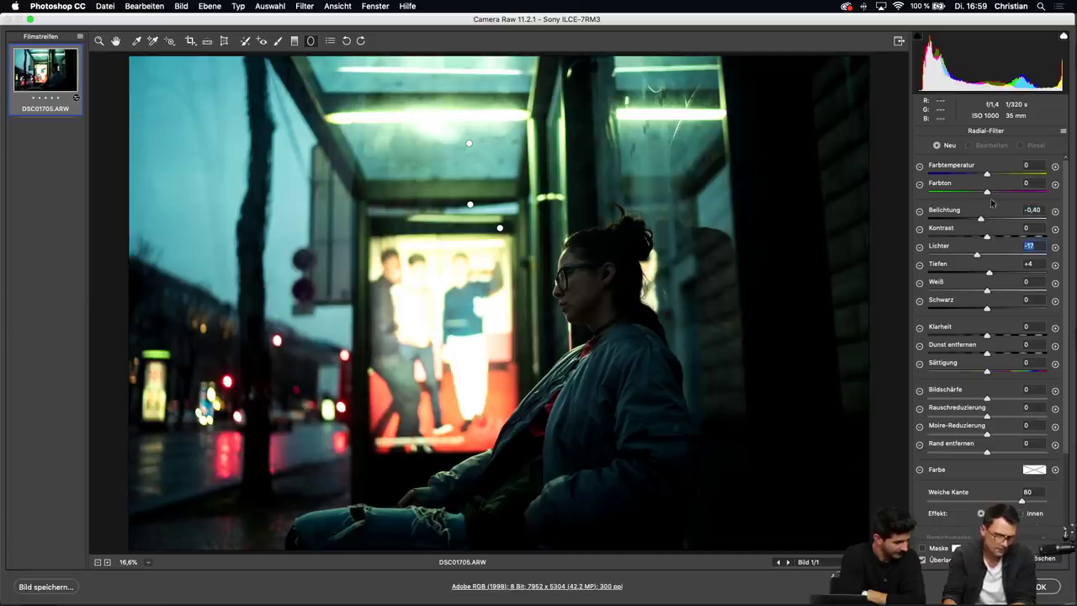
left_click_drag(981, 219, 983, 220)
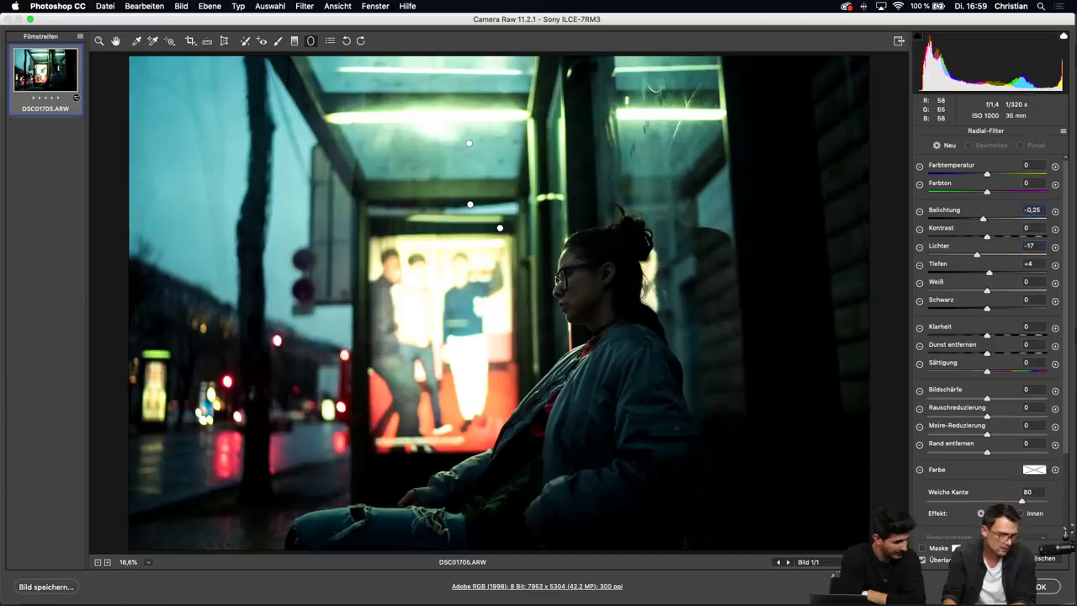
Draw the radial filter around the woman, set Highlights to -39, and apply it
left_click_drag(852, 441, 858, 463)
left_click_drag(558, 274, 608, 300)
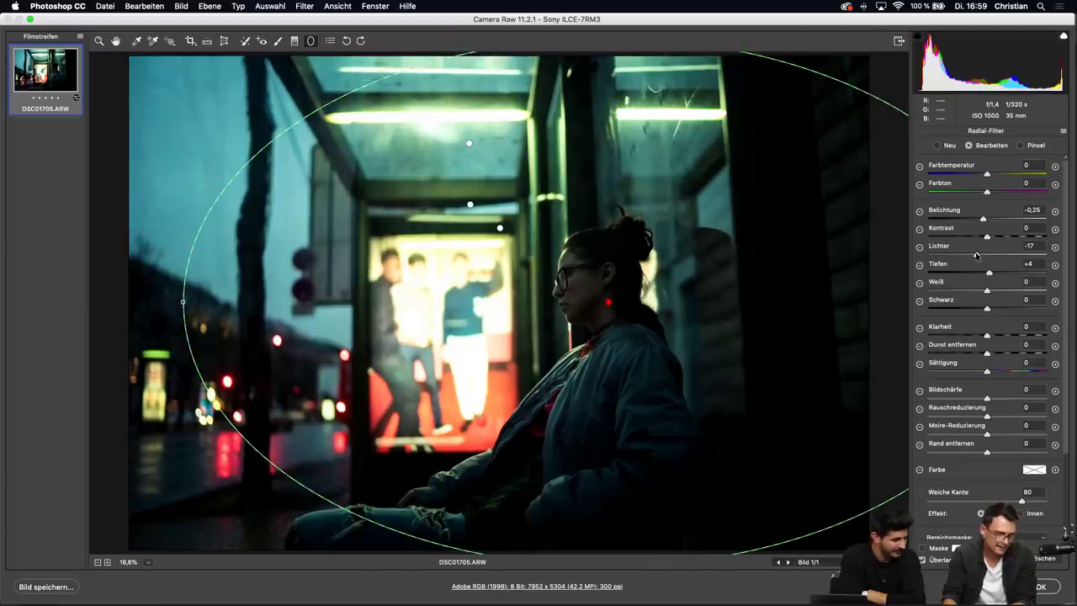
mouse_move(976, 255)
left_mouse_down()
mouse_move(953, 256)
mouse_move(964, 255)
left_mouse_up()
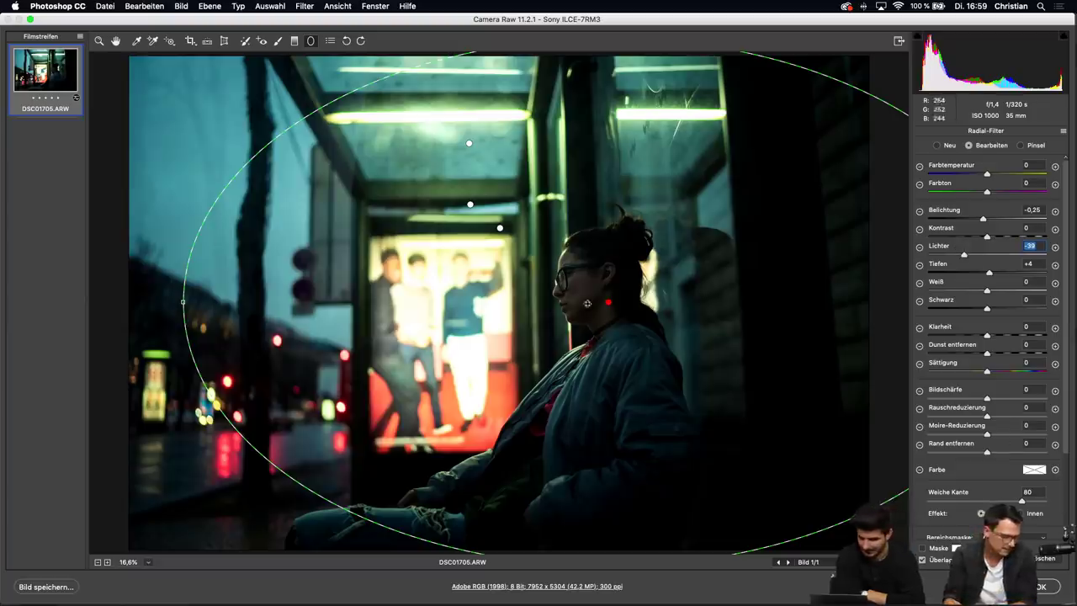
mouse_move(604, 295)
left_mouse_down()
mouse_move(613, 306)
mouse_move(608, 295)
left_mouse_up()
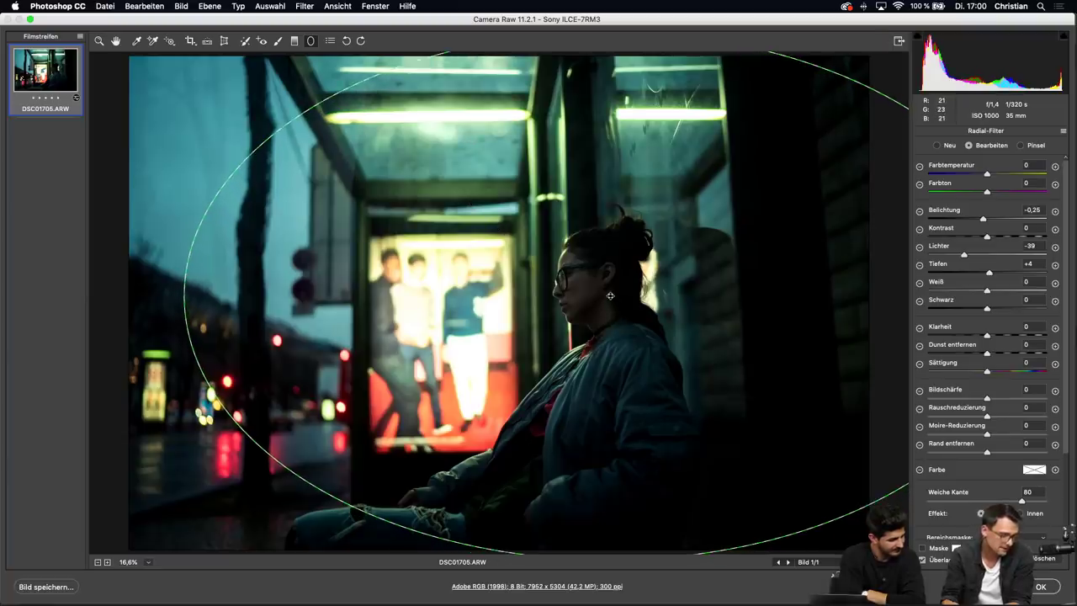
key("Return")
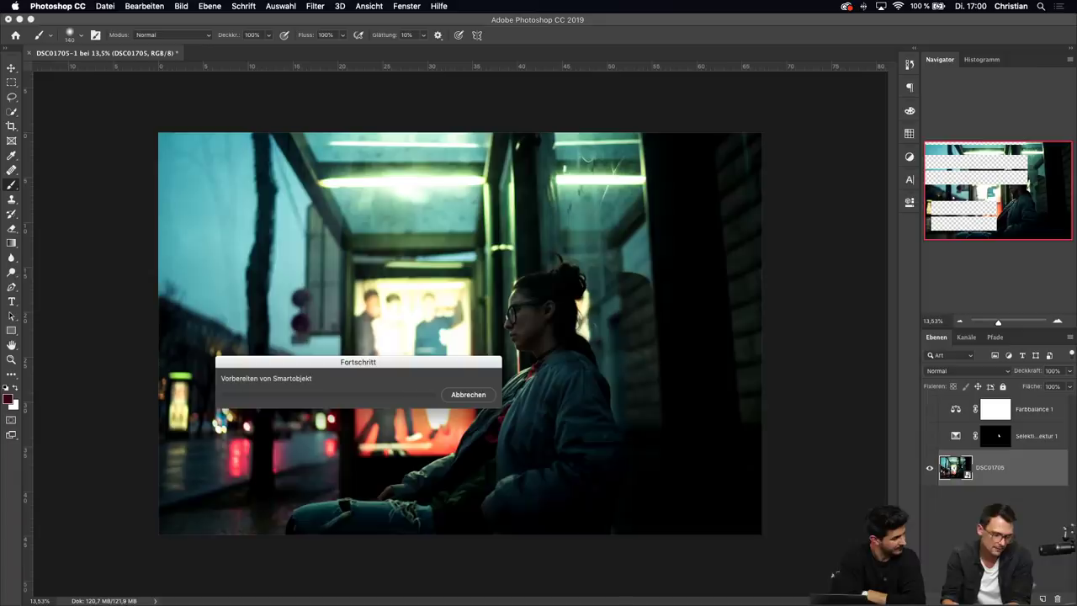
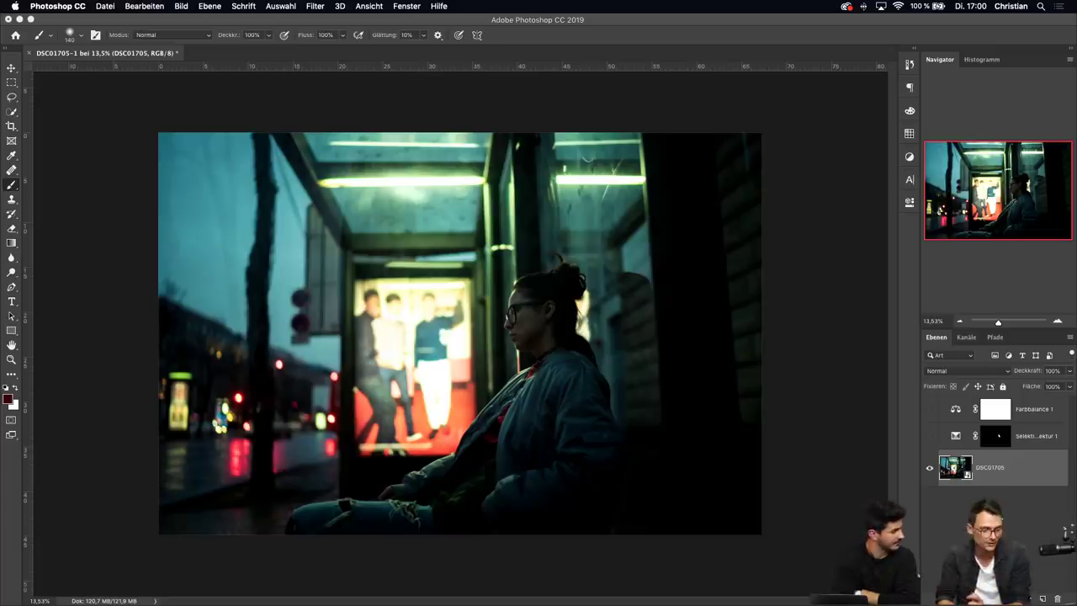
Compare the photo with Farbbalance and Selektive Korrektur toggled, leave them hidden, and add Ebene 1
left_click(930, 435)
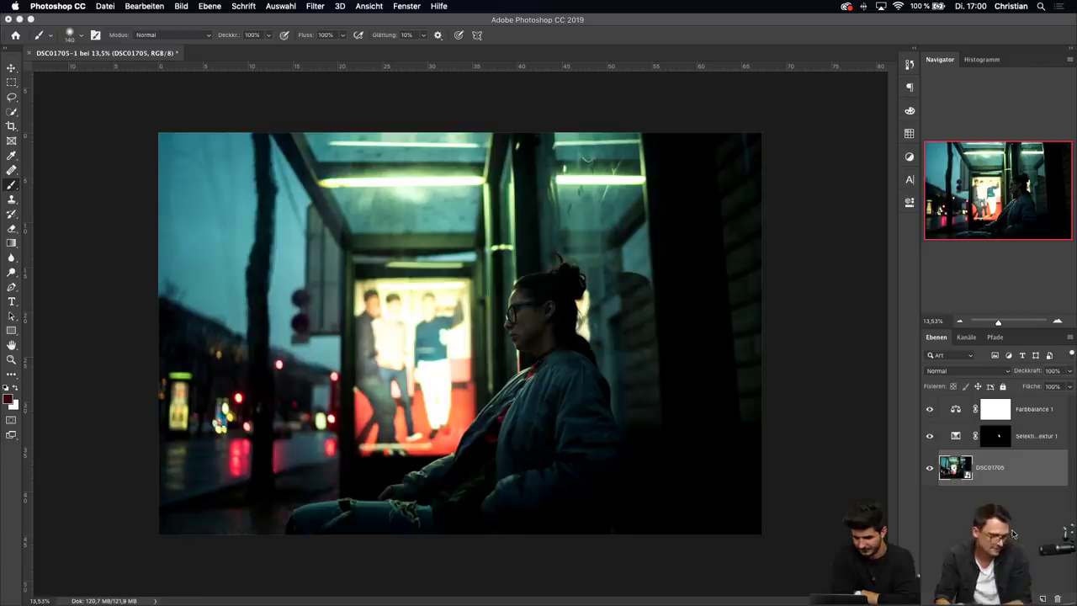
left_click(930, 409)
left_click(930, 435)
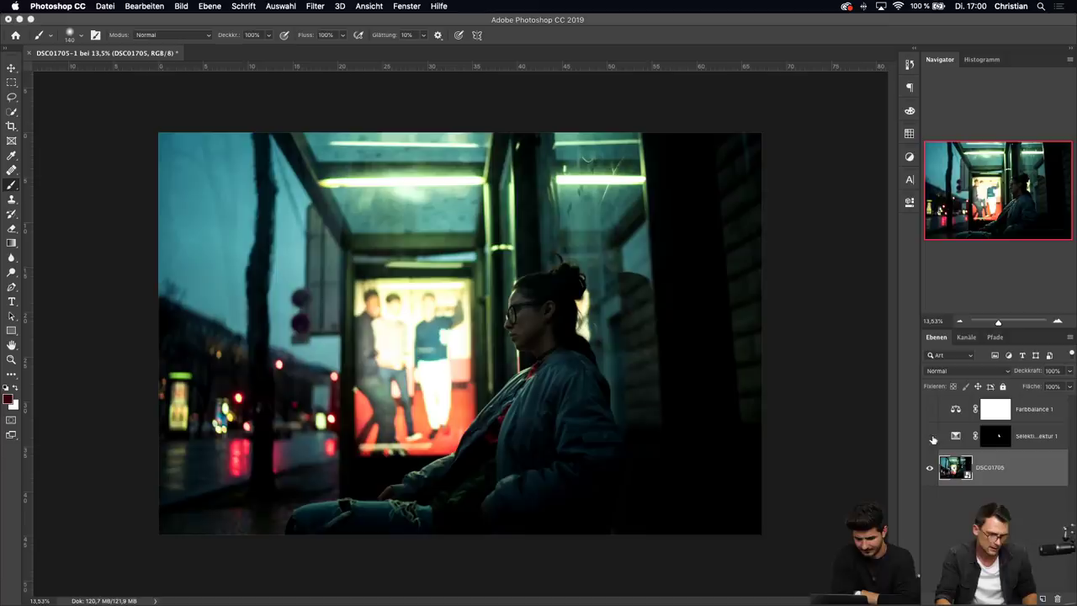
left_click(1043, 599)
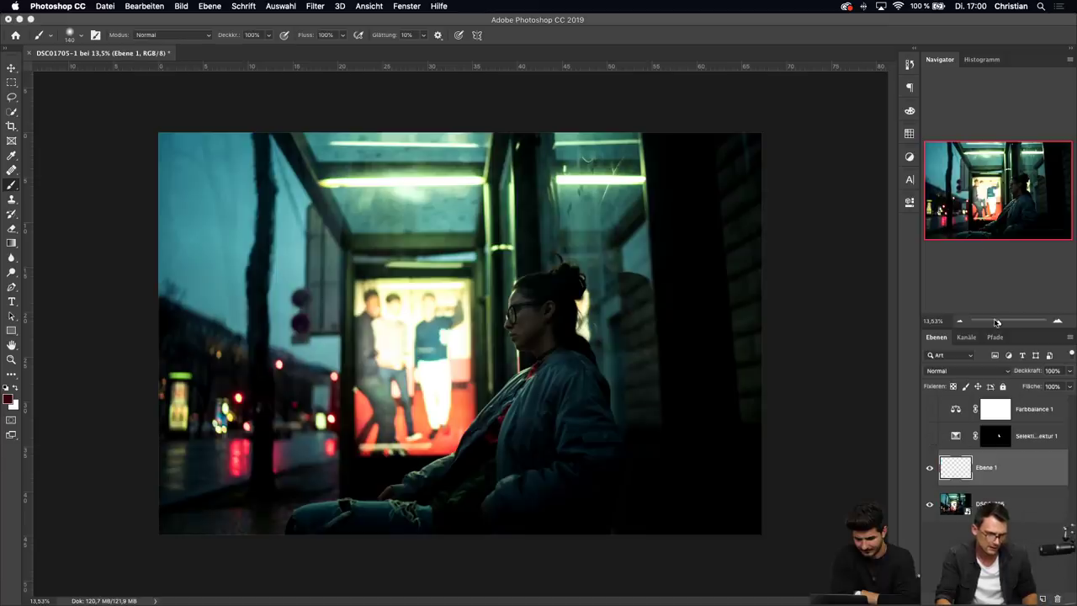
Zoom in on the woman's face and choose the Clone Stamp from the Healing Brush flyout
left_click_drag(999, 327, 1003, 327)
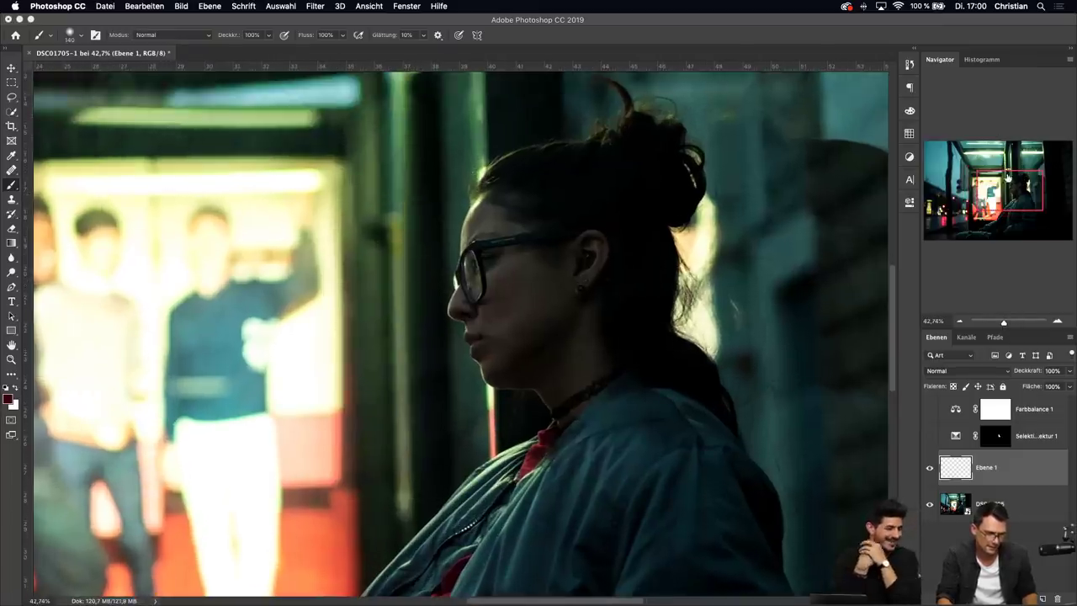
left_click_drag(1008, 188, 1010, 182)
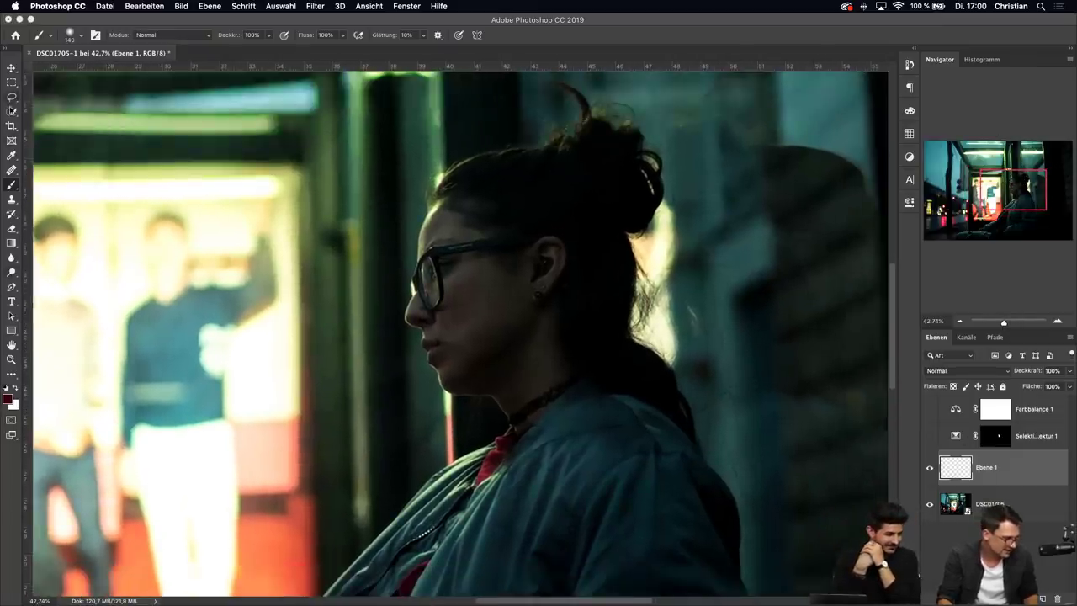
left_click(11, 170)
left_click(33, 177)
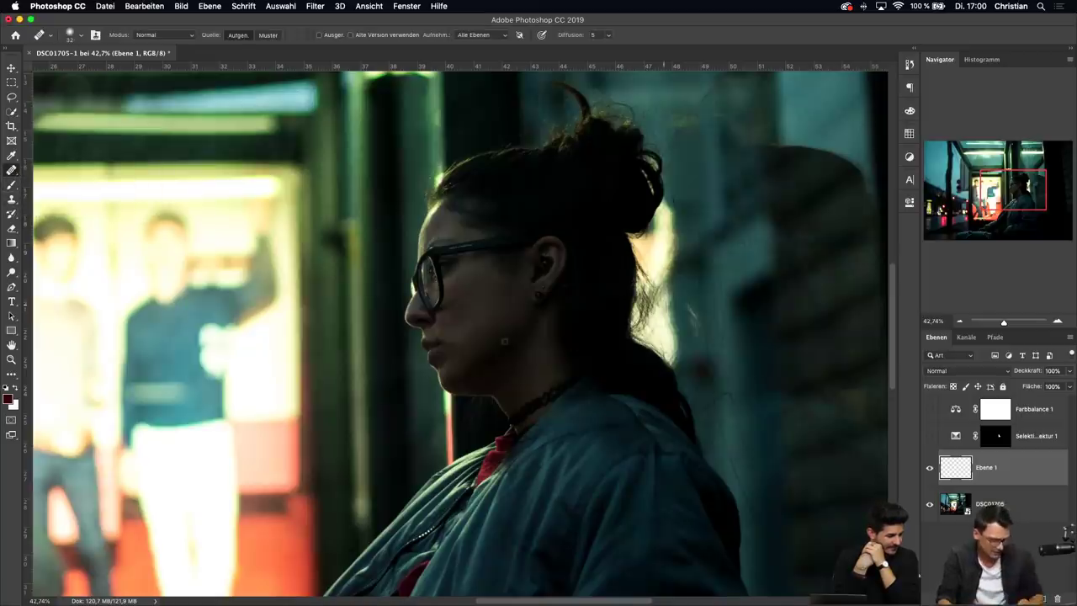
left_click_drag(1003, 323, 1007, 323)
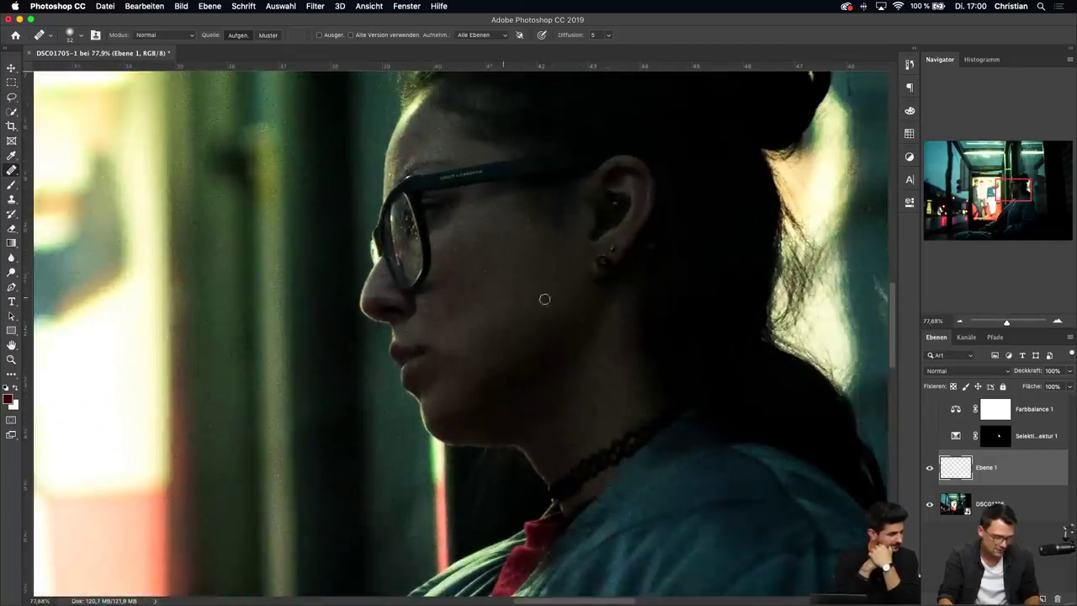
scroll(768, 409, "up", 2)
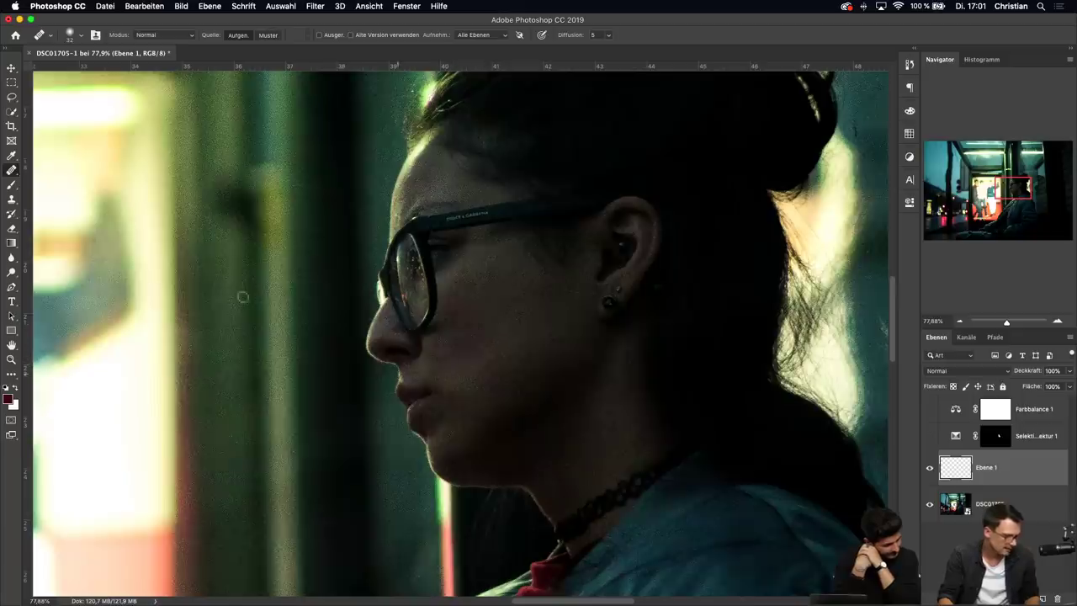
left_click(11, 200)
left_click(34, 199)
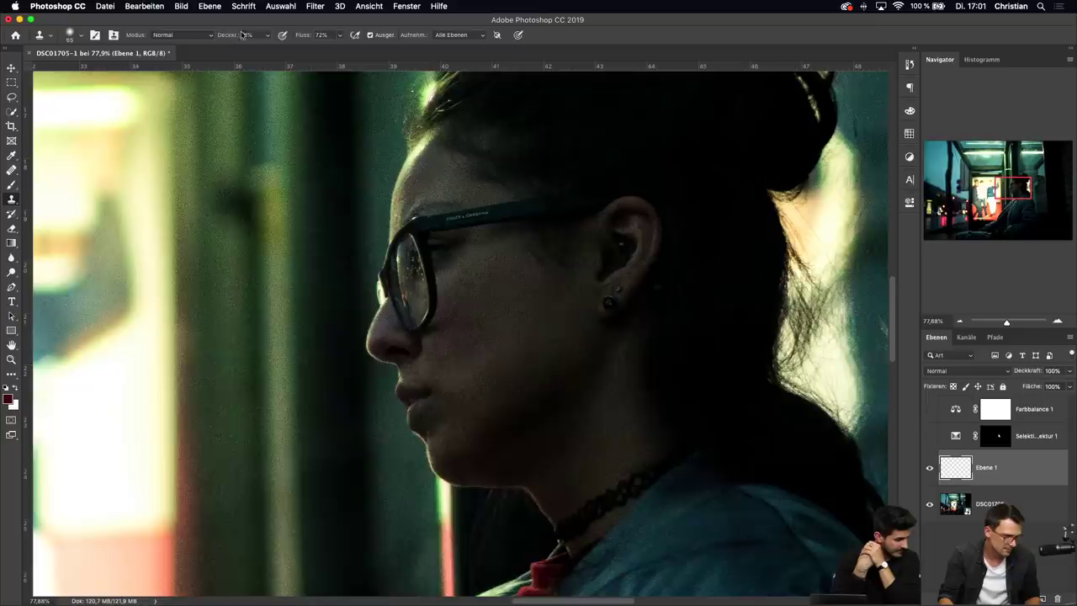
Give the clone stamp 75% flow and a 124 px brush at 0% hardness, then zoom to 105%
left_click_drag(301, 39, 303, 39)
right_click(475, 309)
left_click_drag(558, 335, 576, 337)
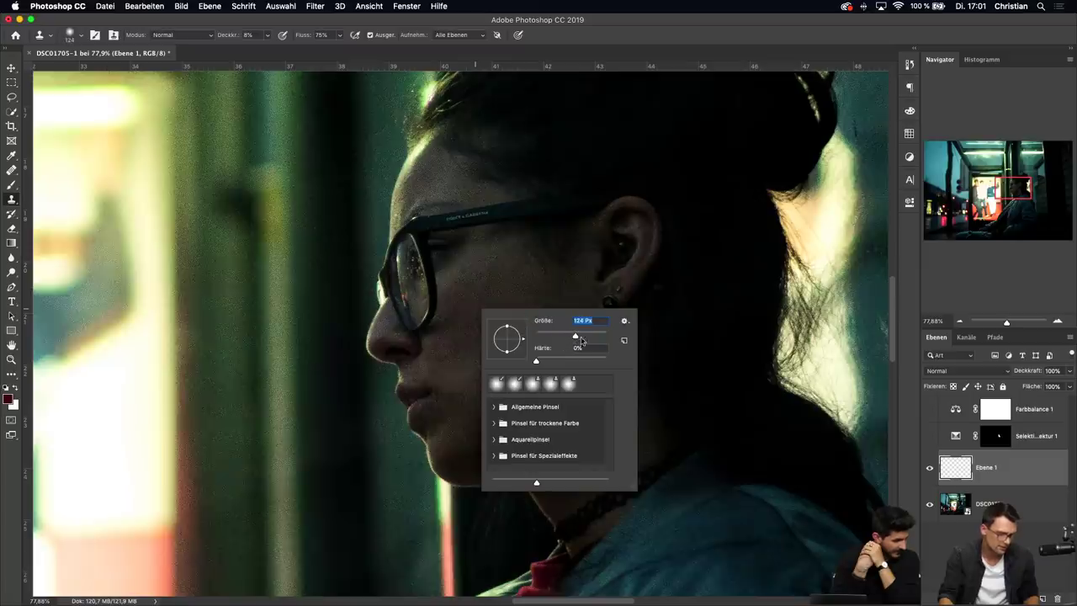
left_click(652, 51)
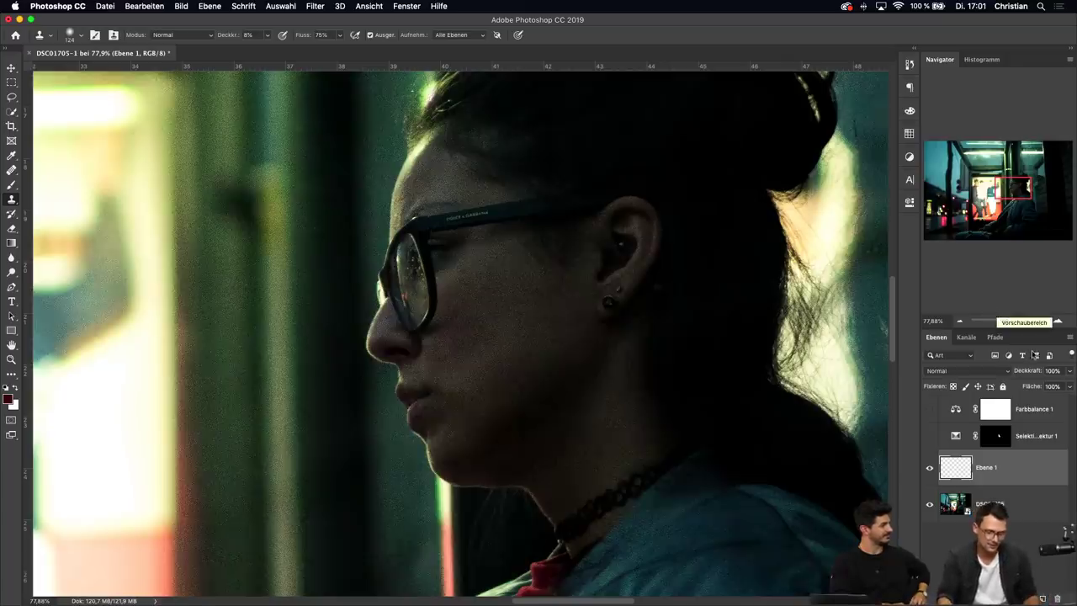
left_click_drag(1008, 325, 1009, 324)
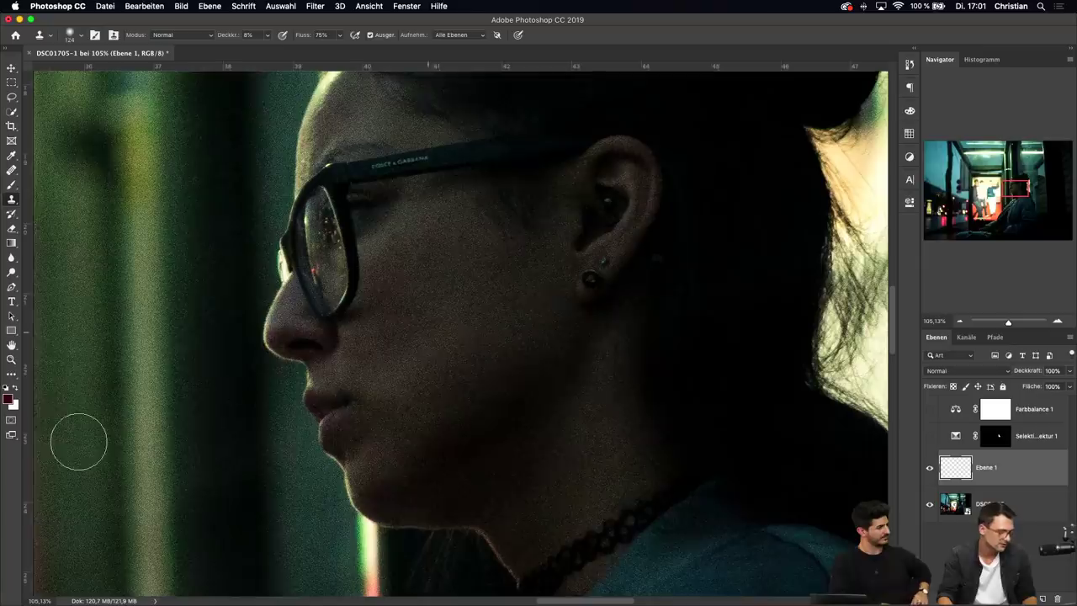
Cancel the Color Picker, then sample and clone skin over the cheek toward the nose and neck on Ebene 1
left_click(8, 398)
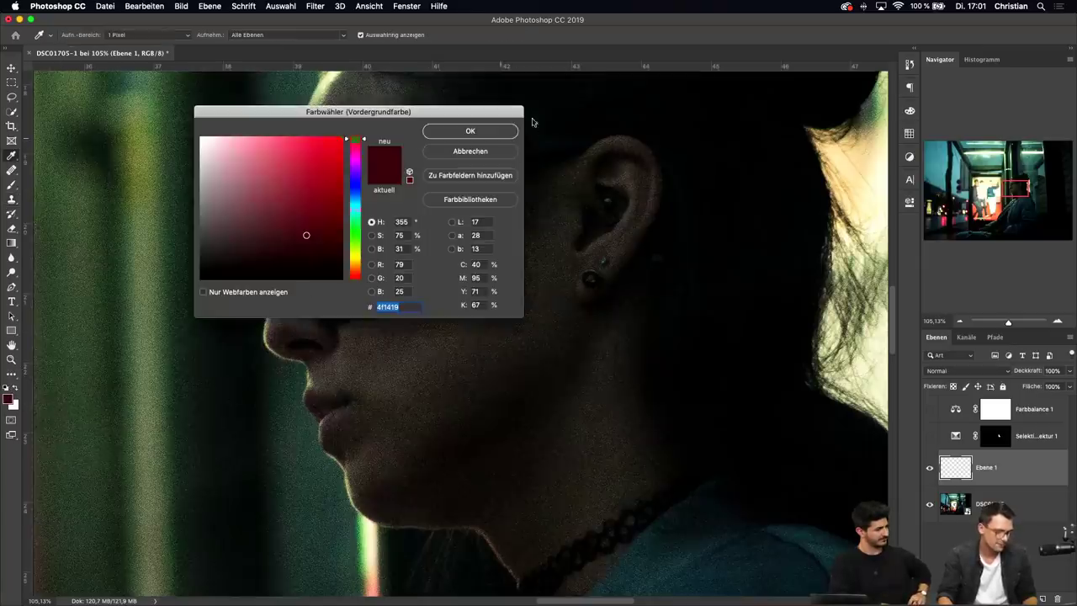
left_click(470, 150)
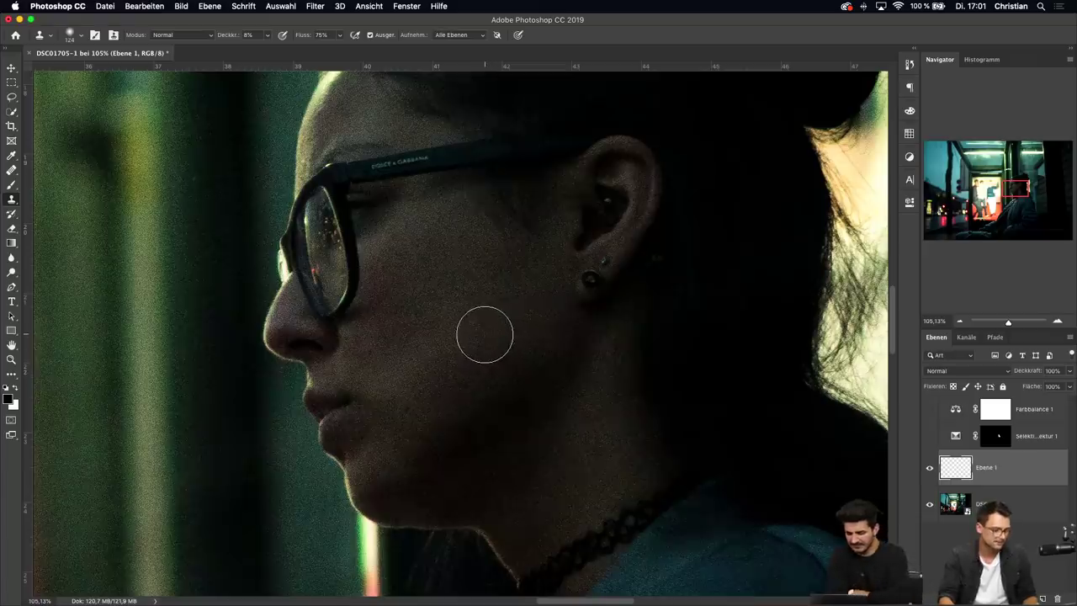
left_click(499, 310, "alt")
mouse_move(476, 349)
left_mouse_down()
mouse_move(417, 405)
mouse_move(500, 342)
mouse_move(430, 419)
mouse_move(535, 326)
mouse_move(441, 375)
mouse_move(452, 369)
mouse_move(447, 341)
left_mouse_up()
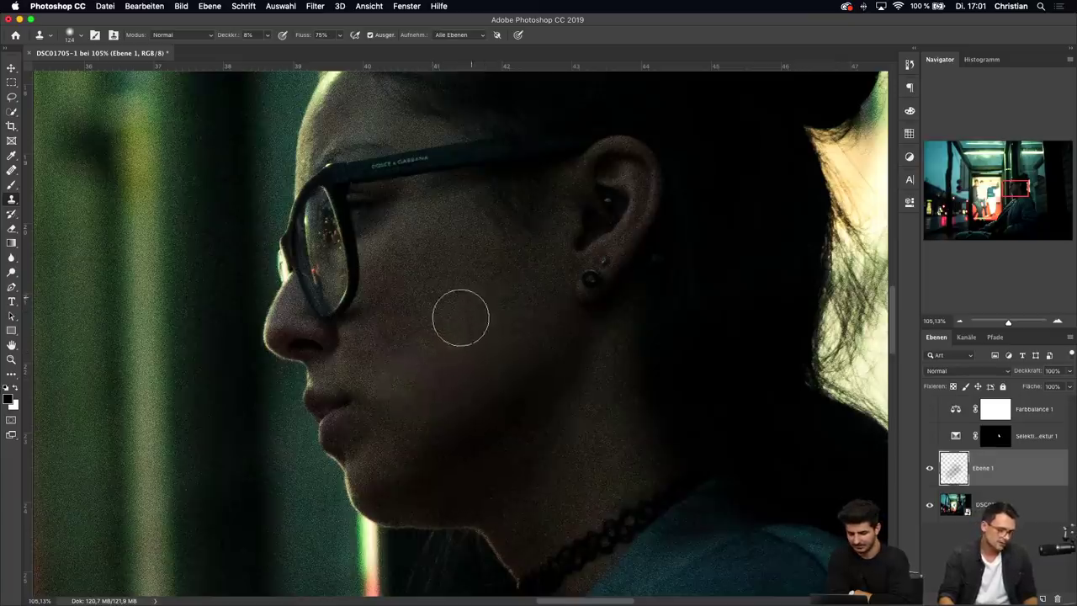
left_click(478, 274, "alt")
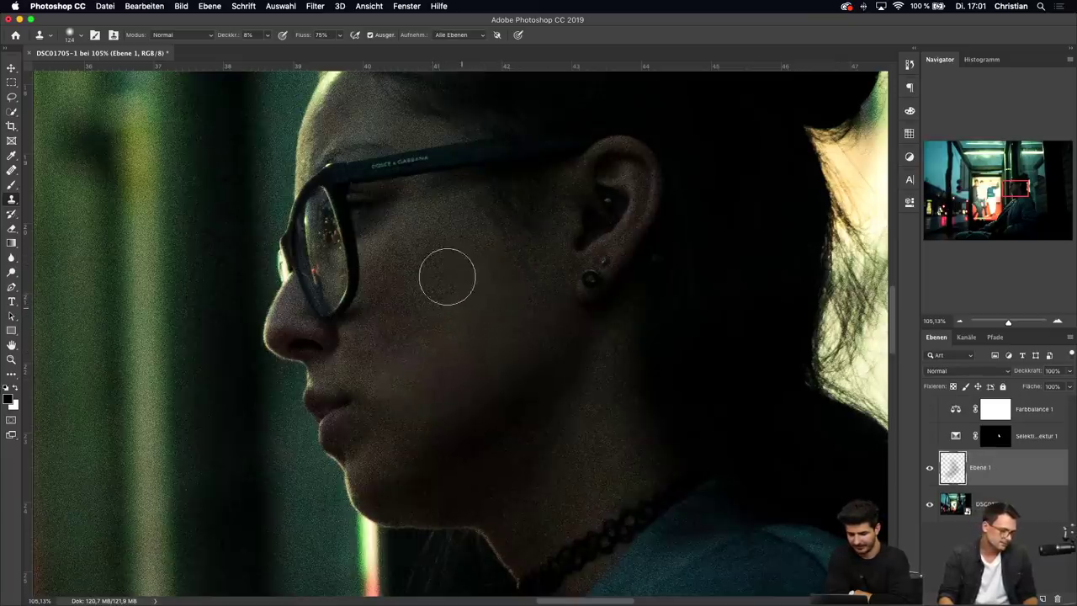
left_click(447, 224)
mouse_move(447, 224)
left_mouse_down()
mouse_move(447, 286)
mouse_move(435, 284)
mouse_move(401, 343)
mouse_move(376, 351)
left_mouse_up()
left_click(452, 264, "alt")
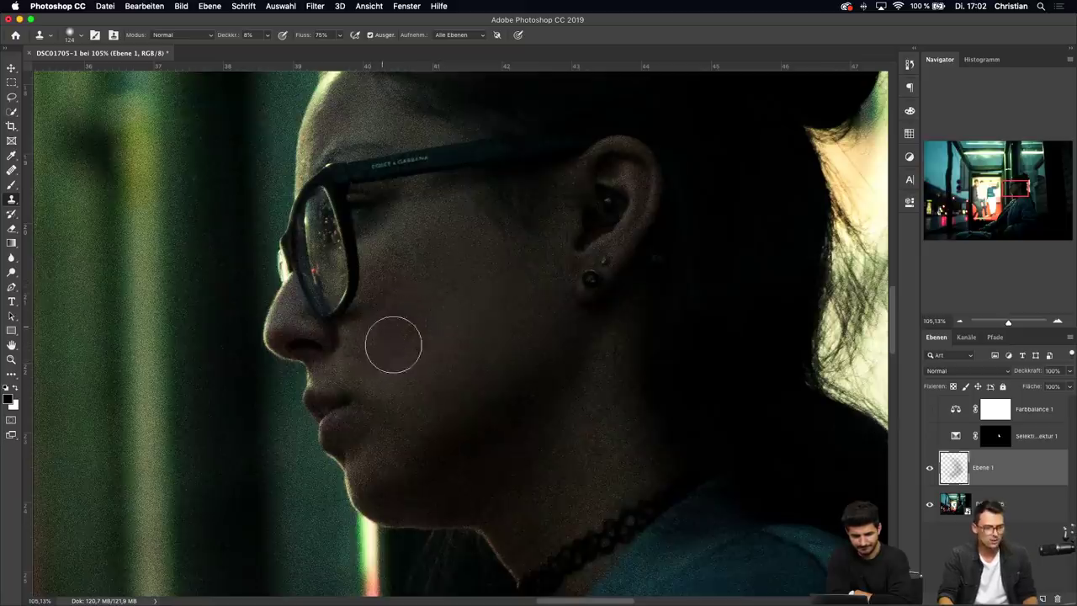
left_click_drag(487, 299, 488, 339)
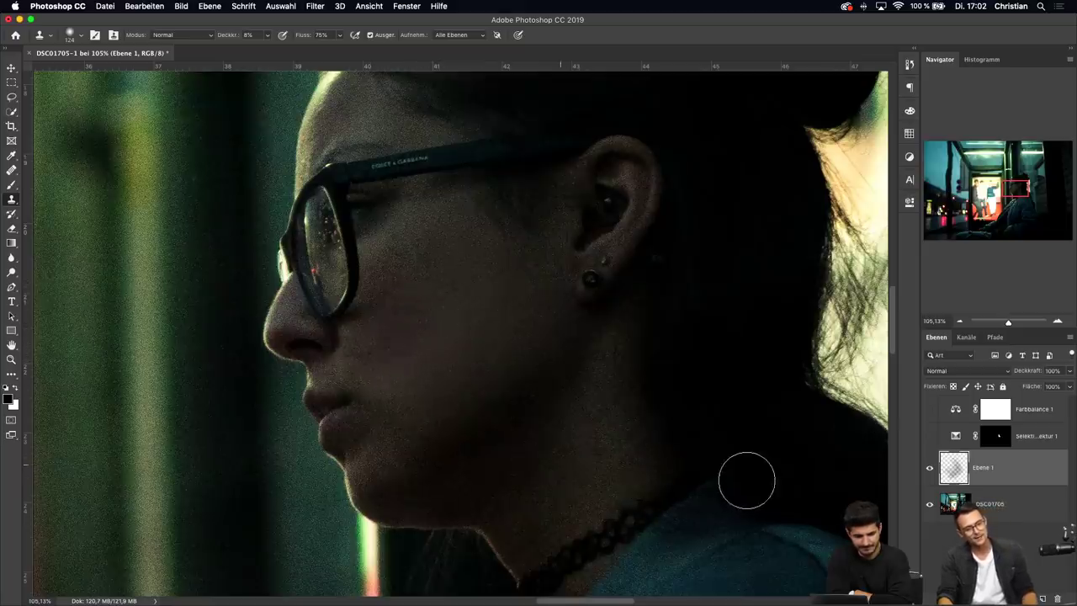
Undo the last strokes, re-clone the cheek, and lower Ebene 1 opacity to 86%
left_click(1006, 323)
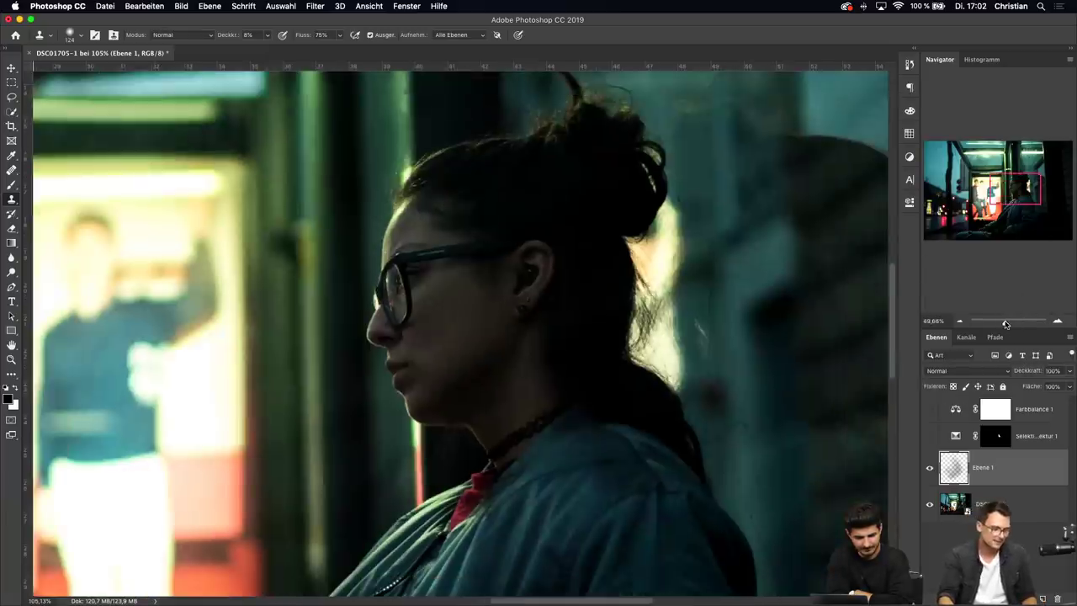
left_click_drag(1007, 325, 1008, 325)
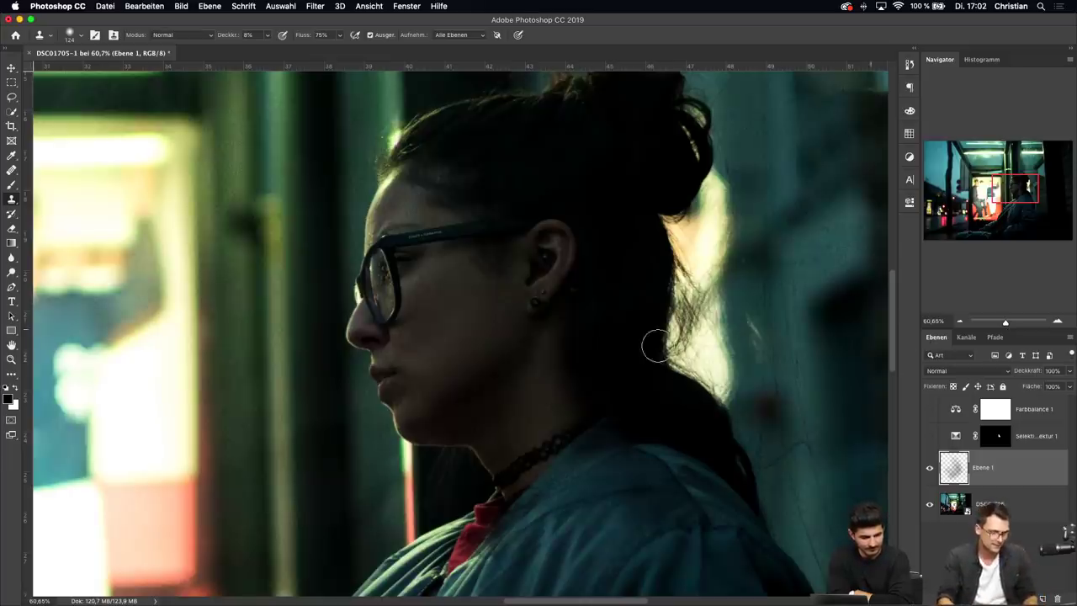
key("super+z")
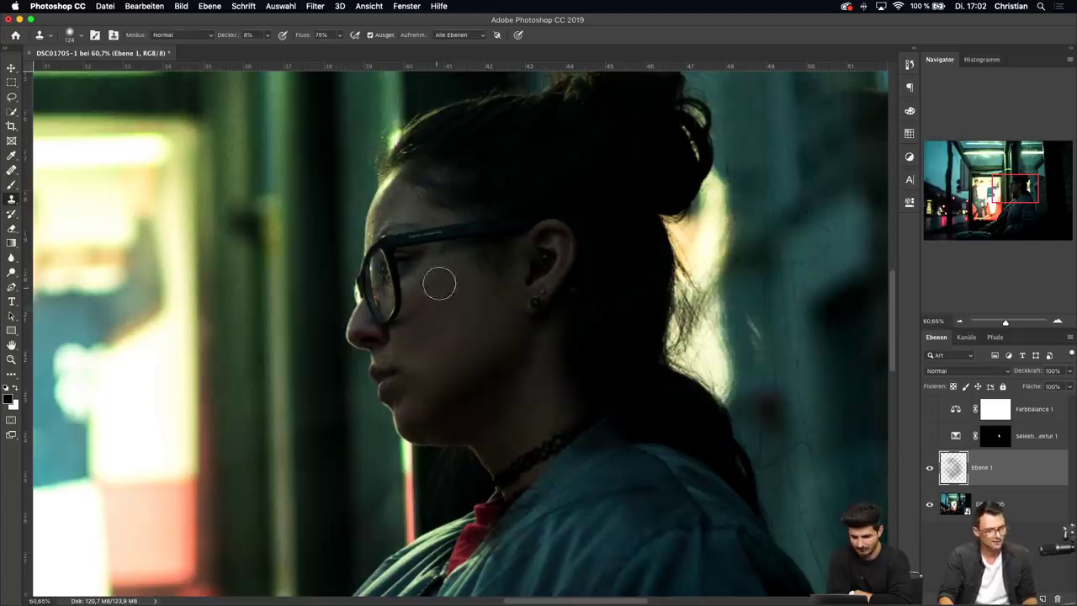
left_click_drag(420, 272, 455, 317)
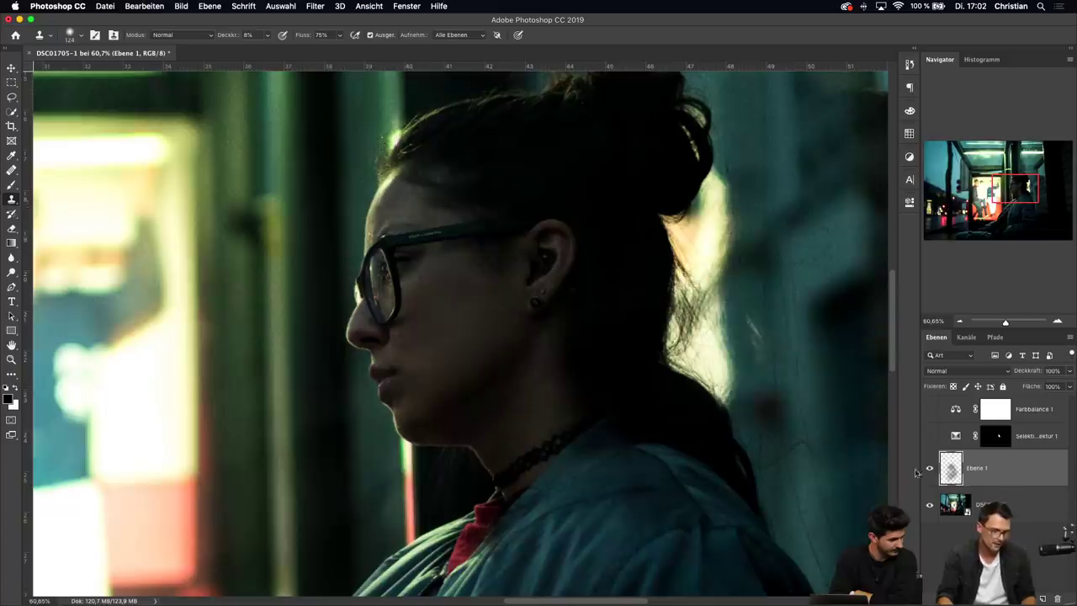
left_click_drag(1002, 374, 1021, 371)
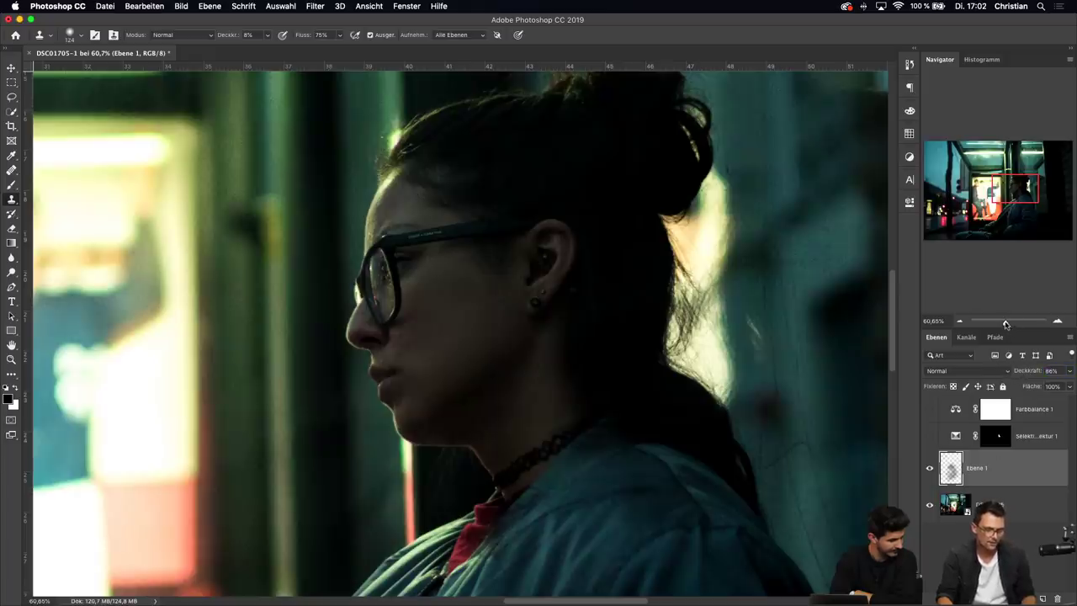
Drop Ebene 1 to 78% opacity, check the woman and street up close, then select Farbbalance 1
left_click_drag(1006, 325, 1000, 328)
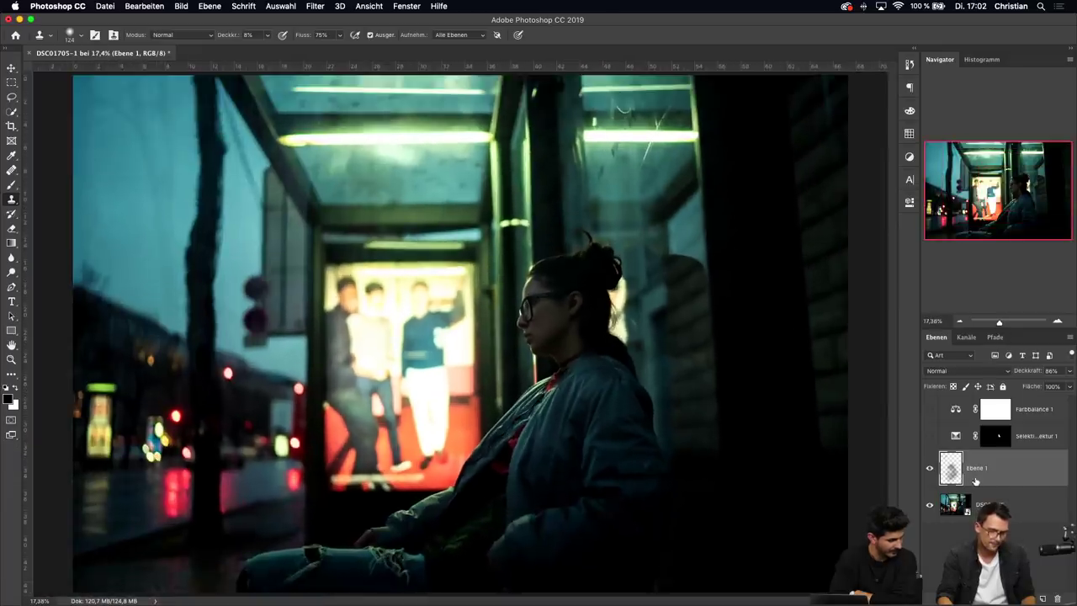
left_click_drag(1026, 374, 1020, 374)
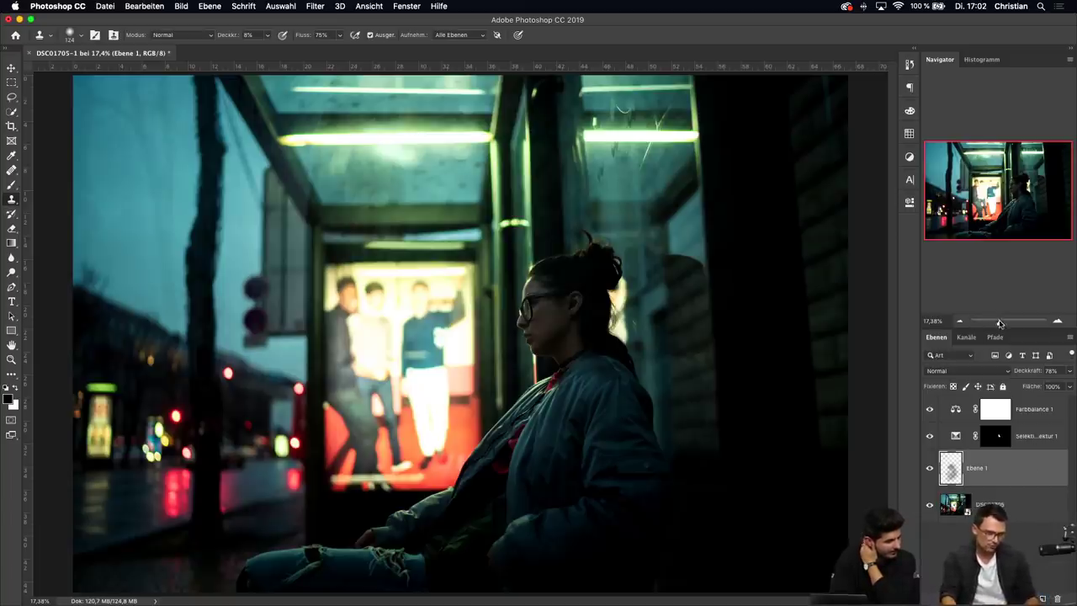
left_click_drag(999, 323, 1003, 322)
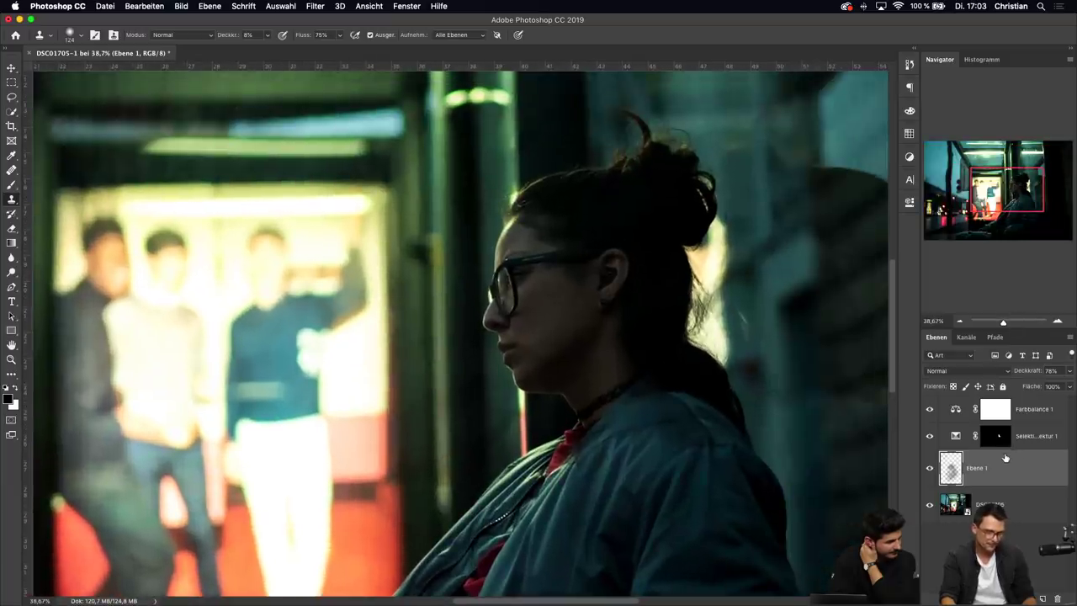
left_click_drag(1016, 200, 972, 206)
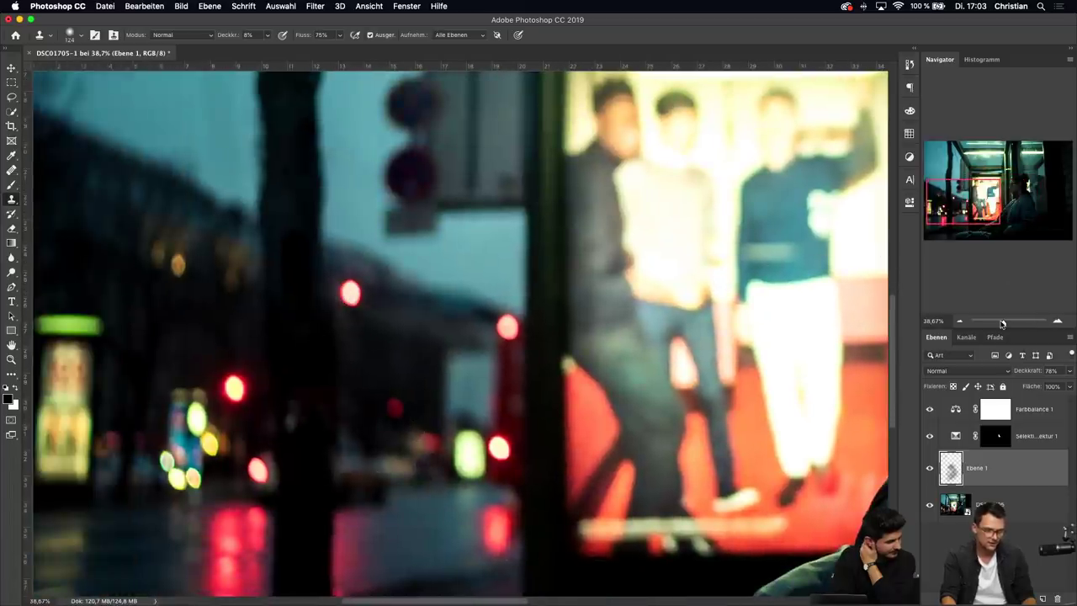
left_click_drag(1003, 324, 998, 323)
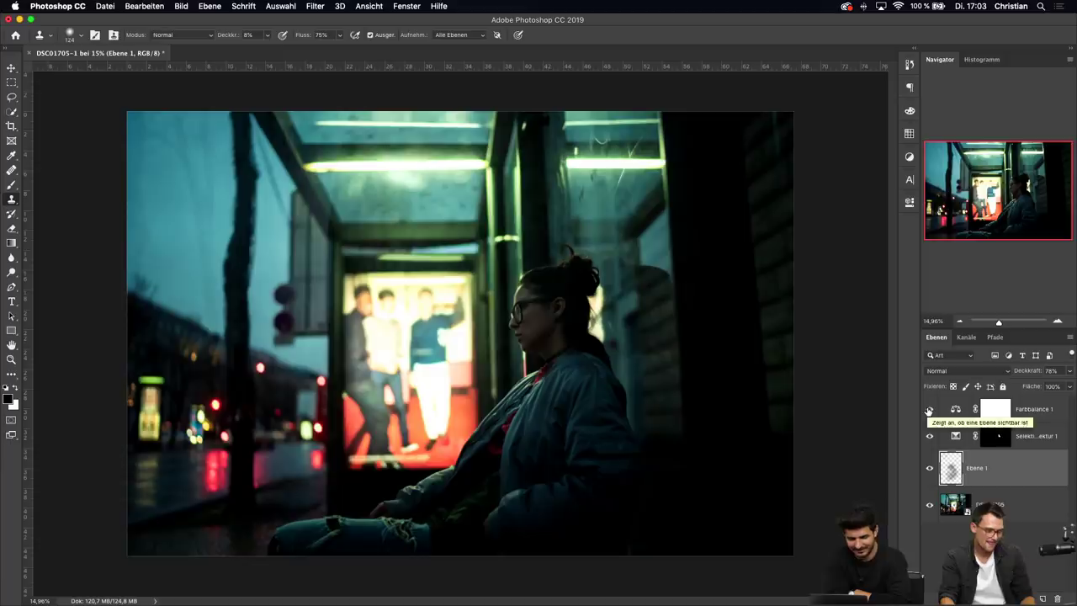
left_click(1046, 410)
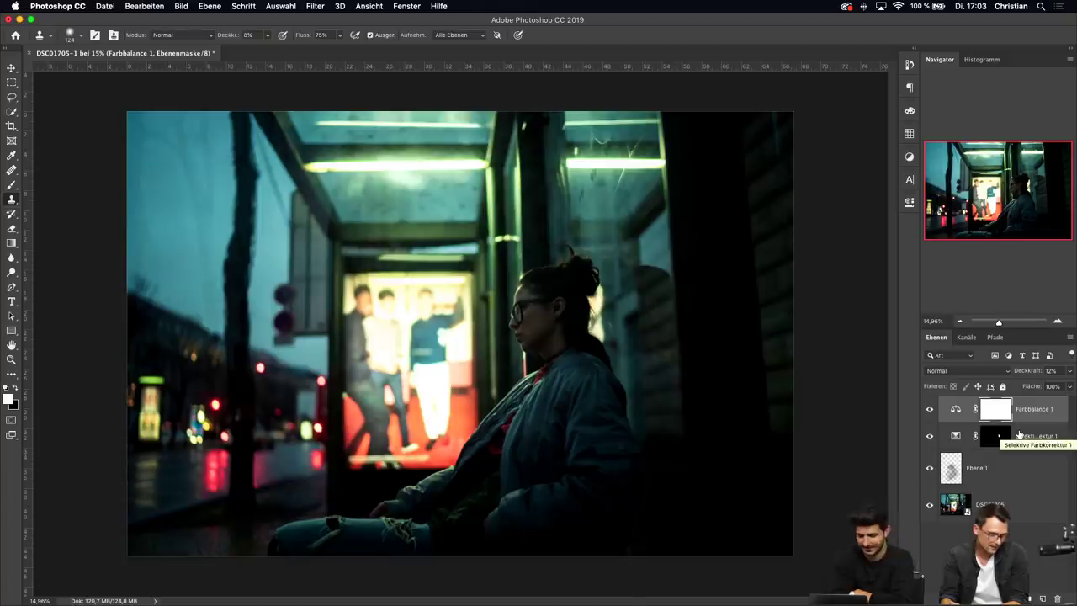
Add Ebene 2 and set up a soft white brush of about 1600 px at 32% opacity
left_click(1048, 598)
left_click(11, 185)
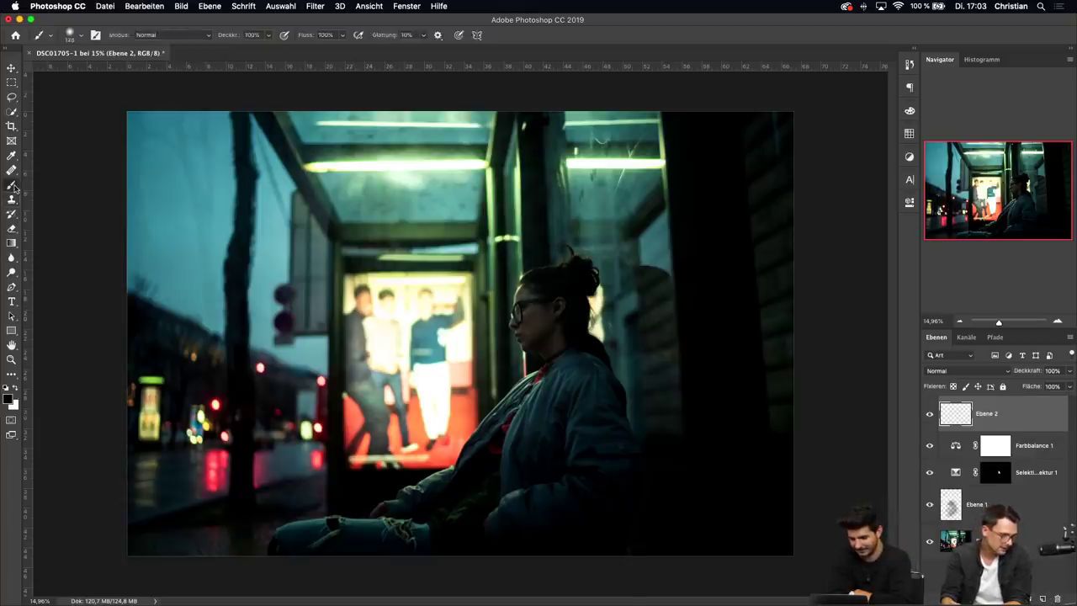
left_click(14, 390)
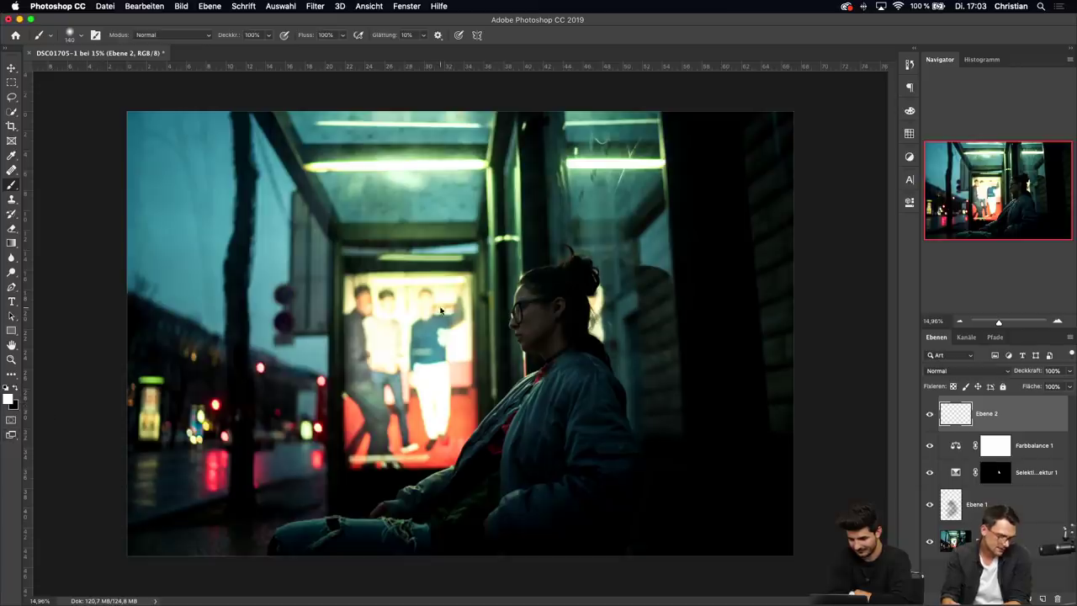
right_click(441, 278)
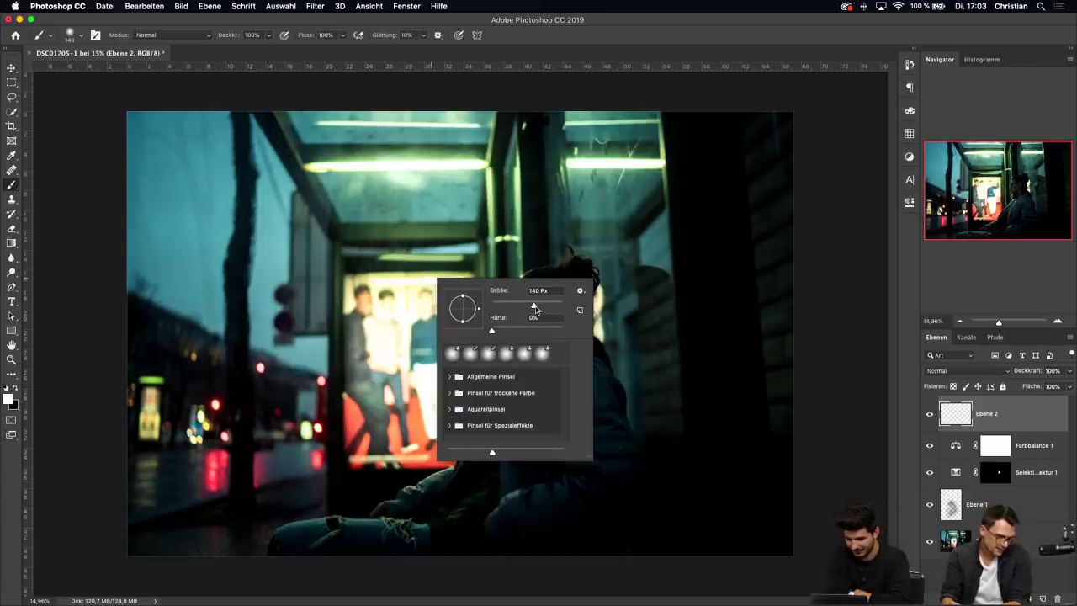
left_click_drag(536, 310, 545, 304)
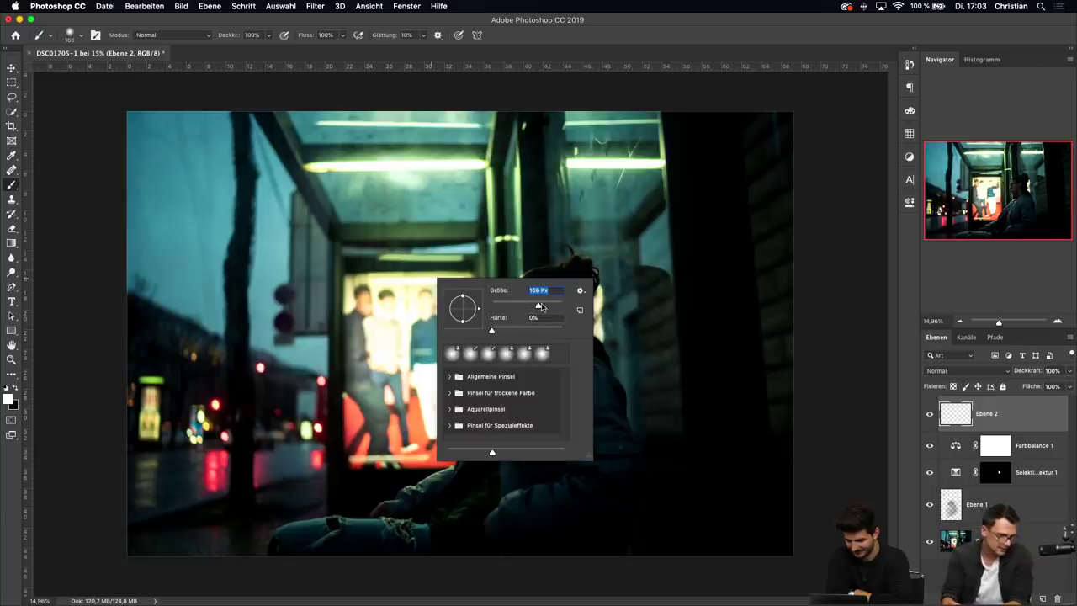
left_click_drag(542, 307, 556, 307)
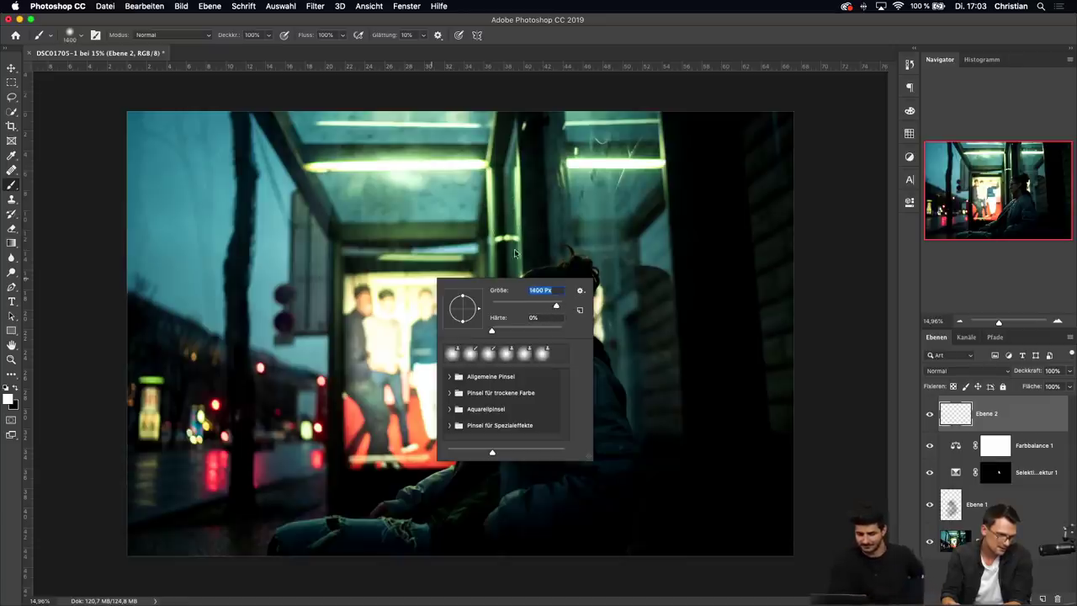
key("Return")
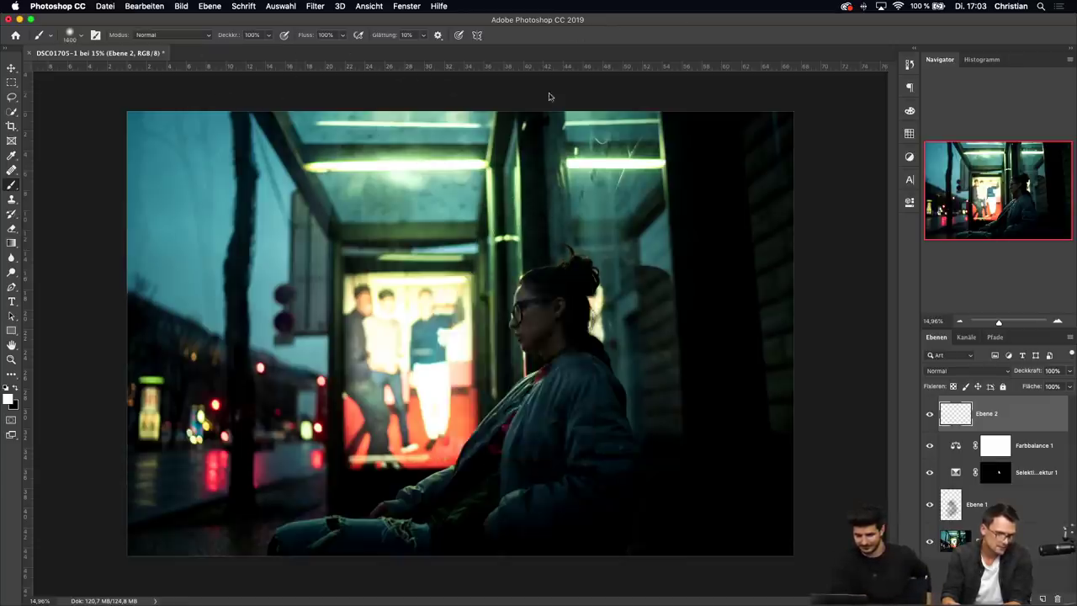
left_click_drag(225, 38, 205, 38)
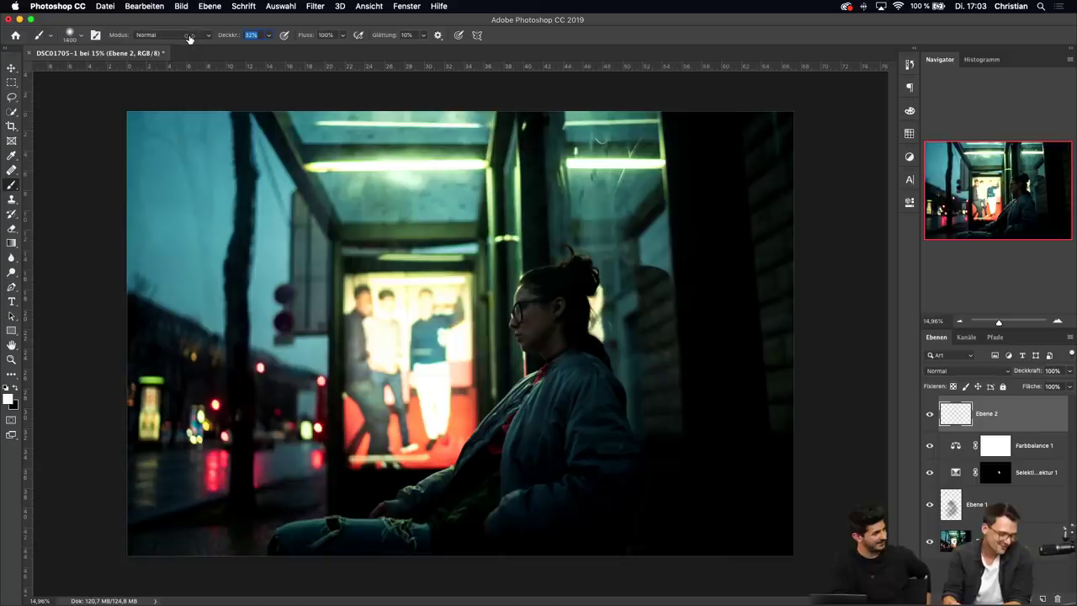
Bring the white brush opacity down to 5%, keeping 100% flow and 10% smoothing
left_click_drag(187, 40, 221, 36)
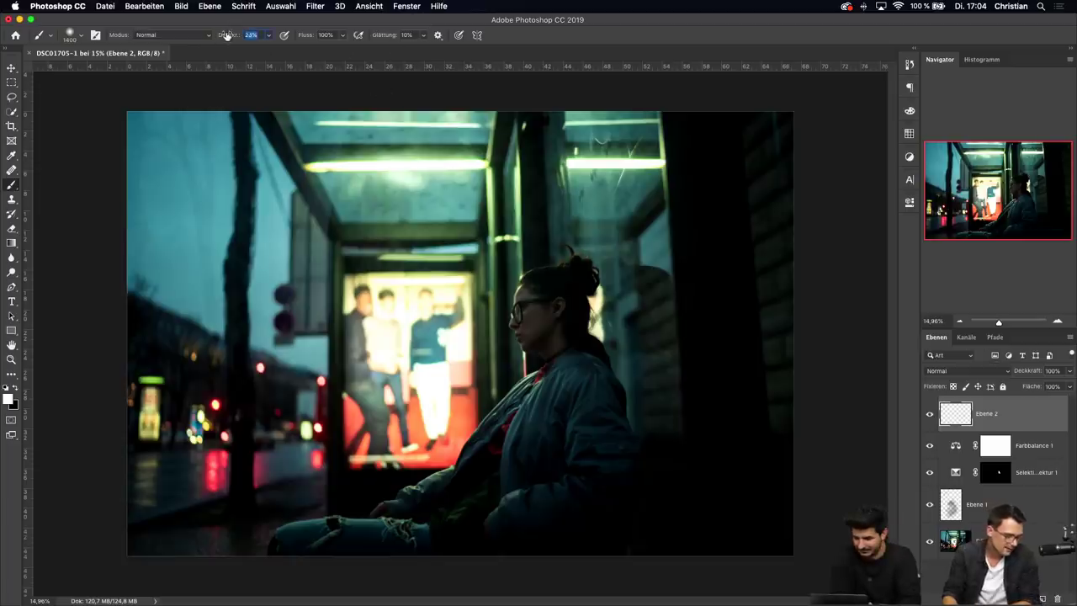
mouse_move(229, 36)
left_mouse_down()
mouse_move(219, 35)
mouse_move(228, 37)
left_mouse_up()
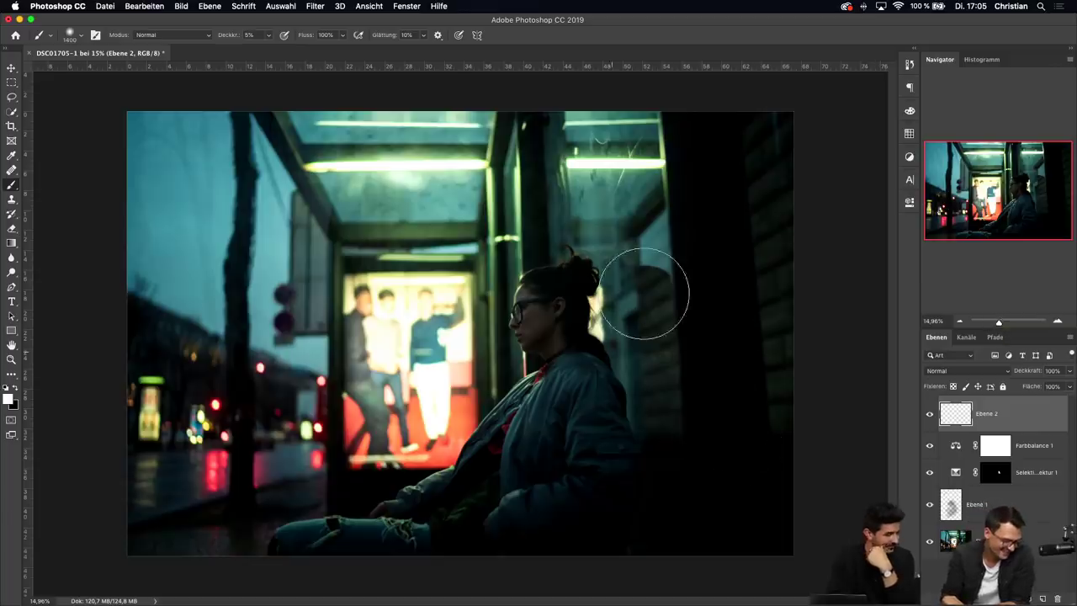
Paint faint white haze across the shelter lights and ceiling, then shrink the brush to 428 px
mouse_move(342, 167)
left_mouse_down()
mouse_move(368, 165)
mouse_move(325, 166)
mouse_move(469, 164)
mouse_move(495, 201)
mouse_move(487, 207)
mouse_move(481, 108)
left_mouse_up()
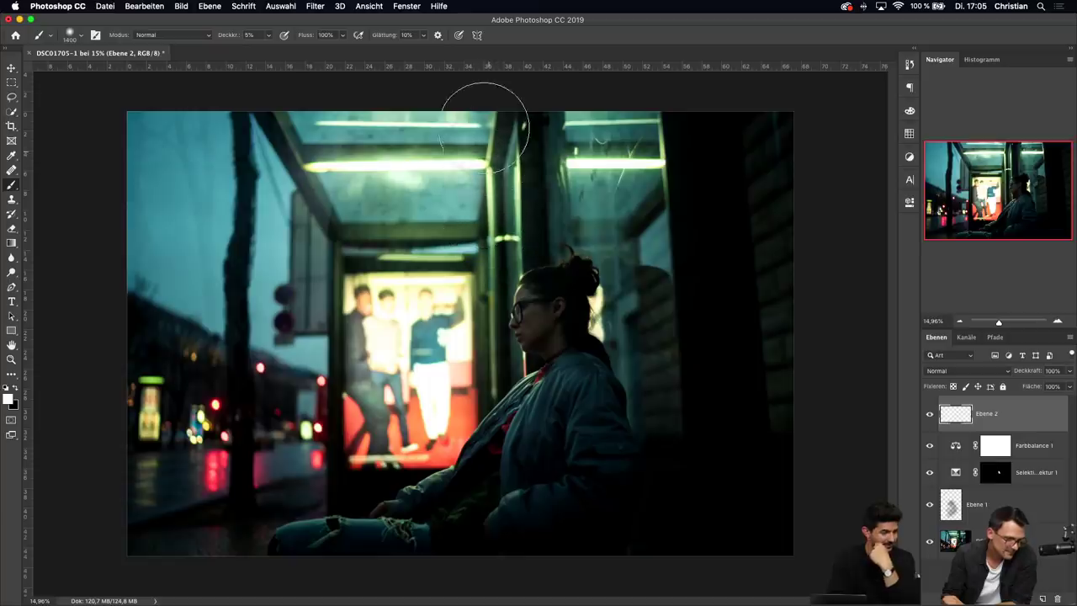
mouse_move(461, 244)
left_mouse_down()
mouse_move(359, 244)
mouse_move(388, 262)
mouse_move(463, 247)
mouse_move(509, 258)
mouse_move(506, 240)
mouse_move(524, 279)
mouse_move(499, 236)
mouse_move(626, 421)
mouse_move(512, 320)
mouse_move(507, 374)
mouse_move(496, 367)
mouse_move(515, 405)
mouse_move(403, 463)
mouse_move(369, 453)
mouse_move(334, 410)
mouse_move(340, 212)
mouse_move(294, 109)
mouse_move(282, 118)
mouse_move(489, 309)
mouse_move(573, 193)
mouse_move(679, 133)
mouse_move(646, 156)
left_mouse_up()
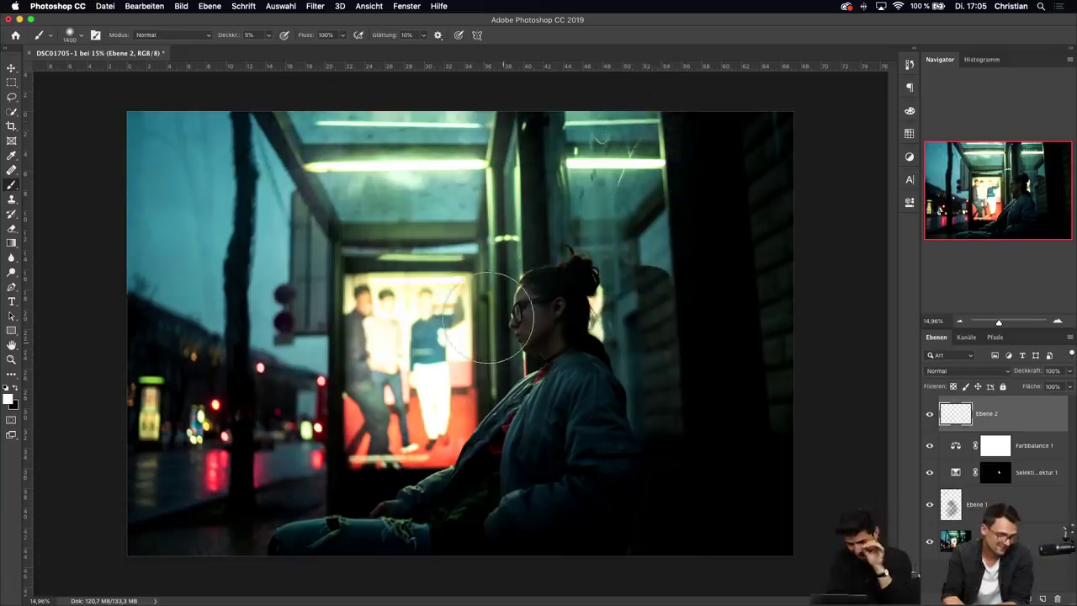
right_click(496, 238)
key("Escape")
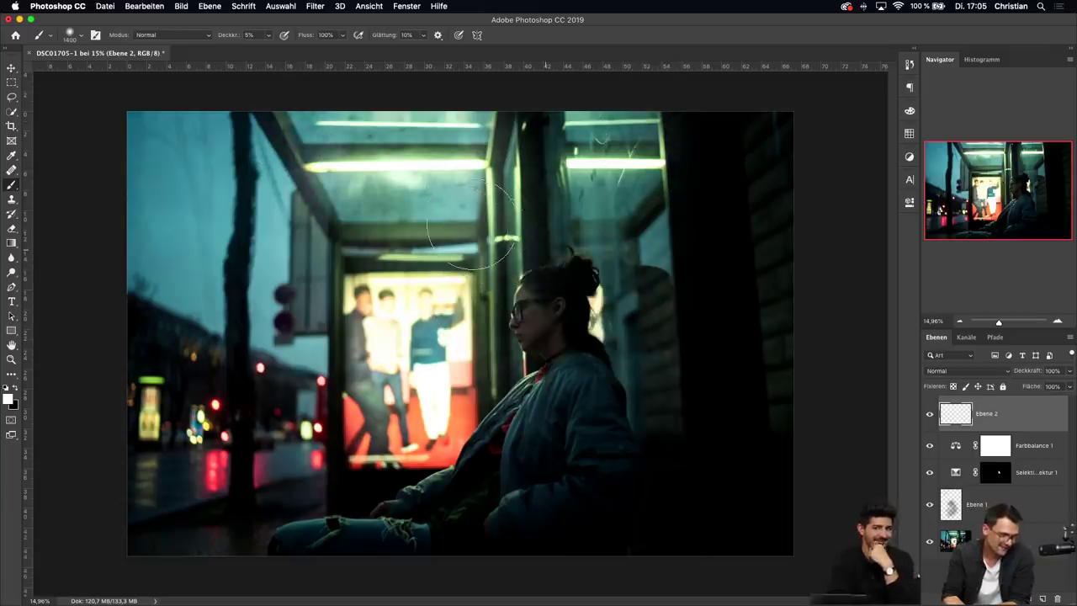
right_click(507, 229)
left_click_drag(597, 253, 594, 252)
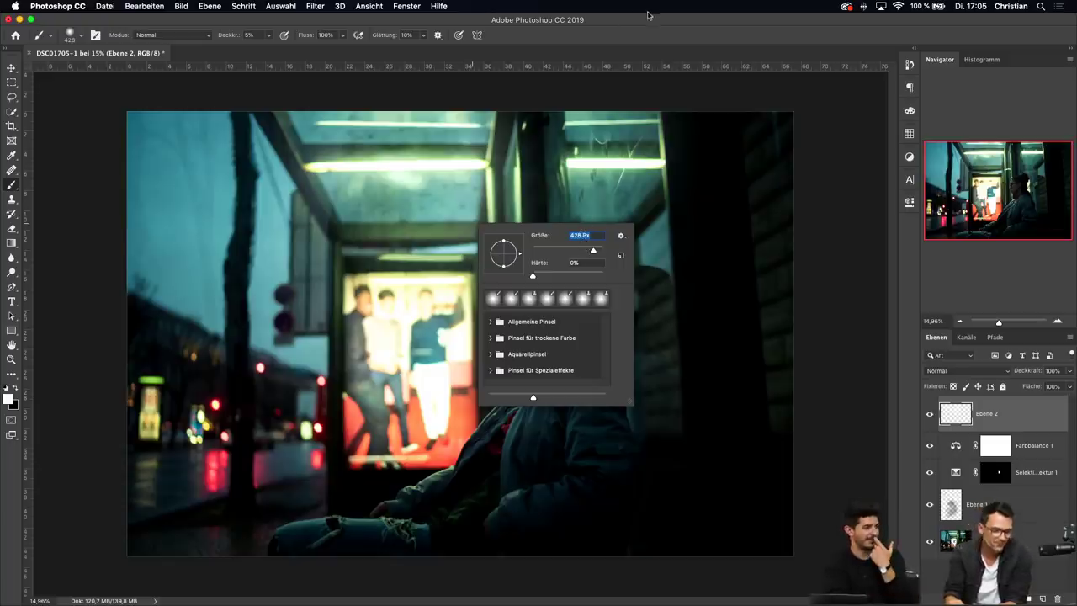
key("Return")
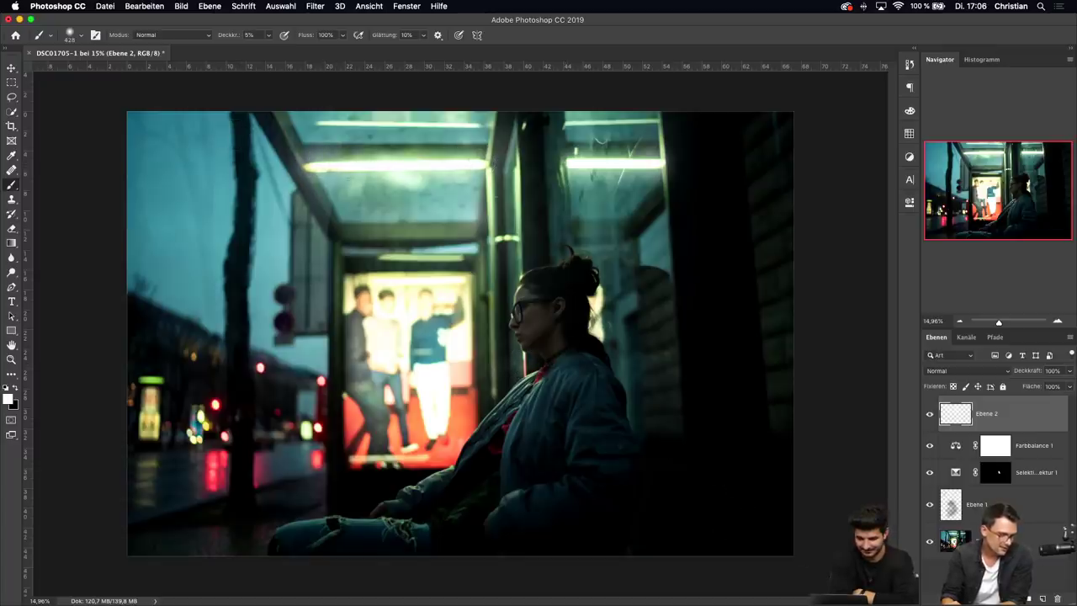
left_click(930, 414)
left_click(930, 414)
left_click(930, 414)
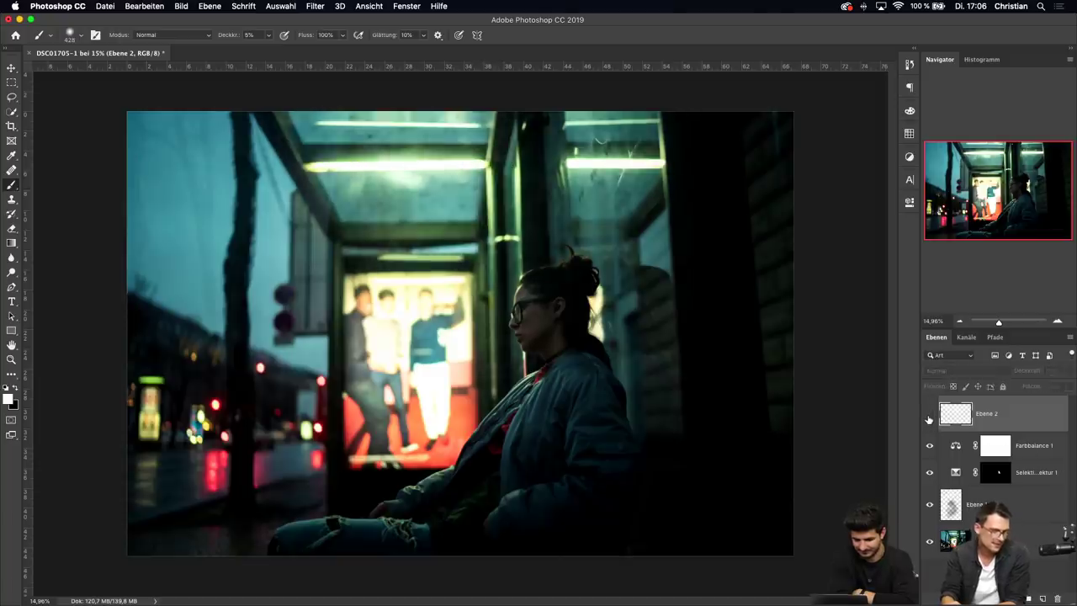
left_click(930, 414)
left_click(929, 414)
left_click(930, 414)
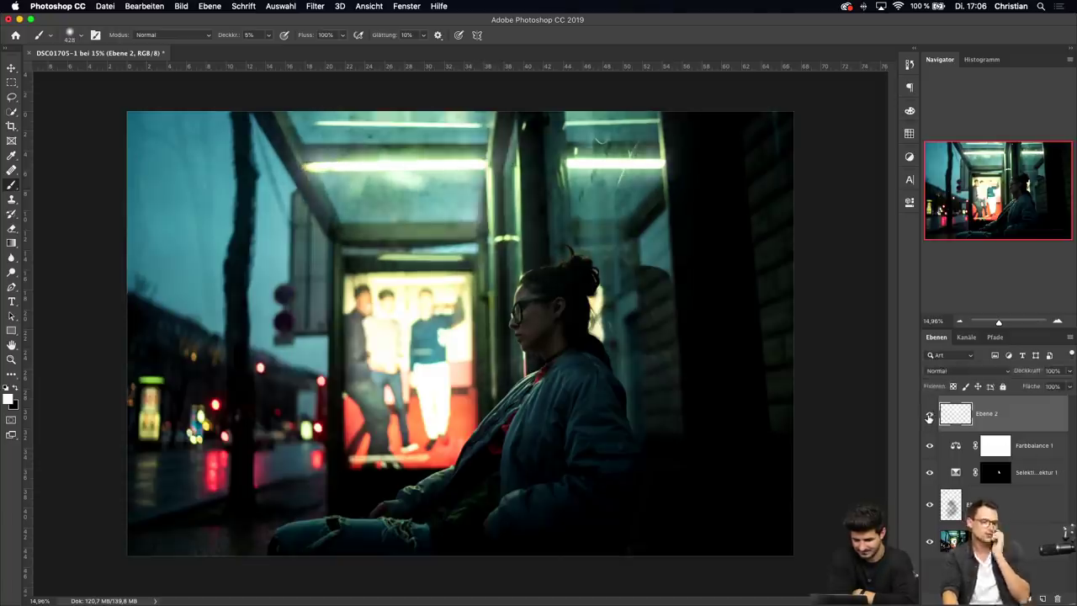
left_click(930, 414)
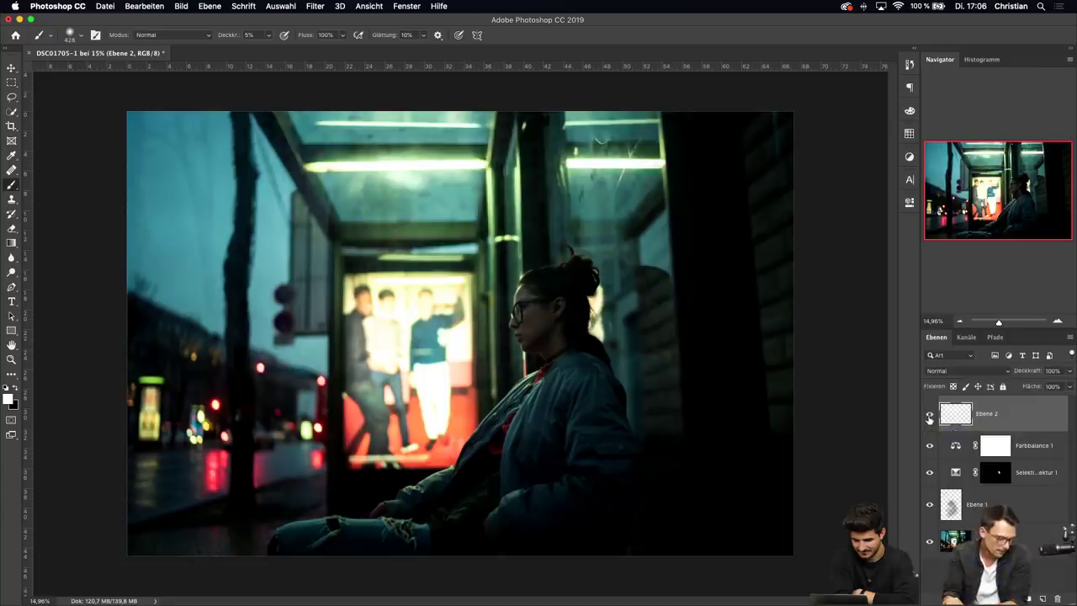
left_click(929, 414)
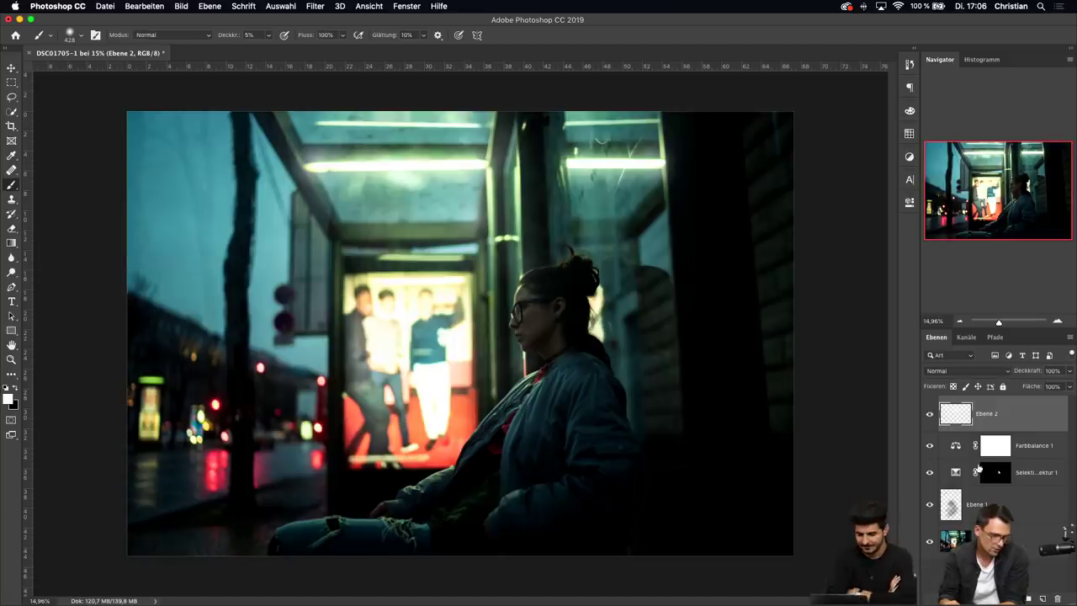
Add a Kurven 1 curves layer with a raised black point and points at 82/83 and 212/214
left_click(1013, 598)
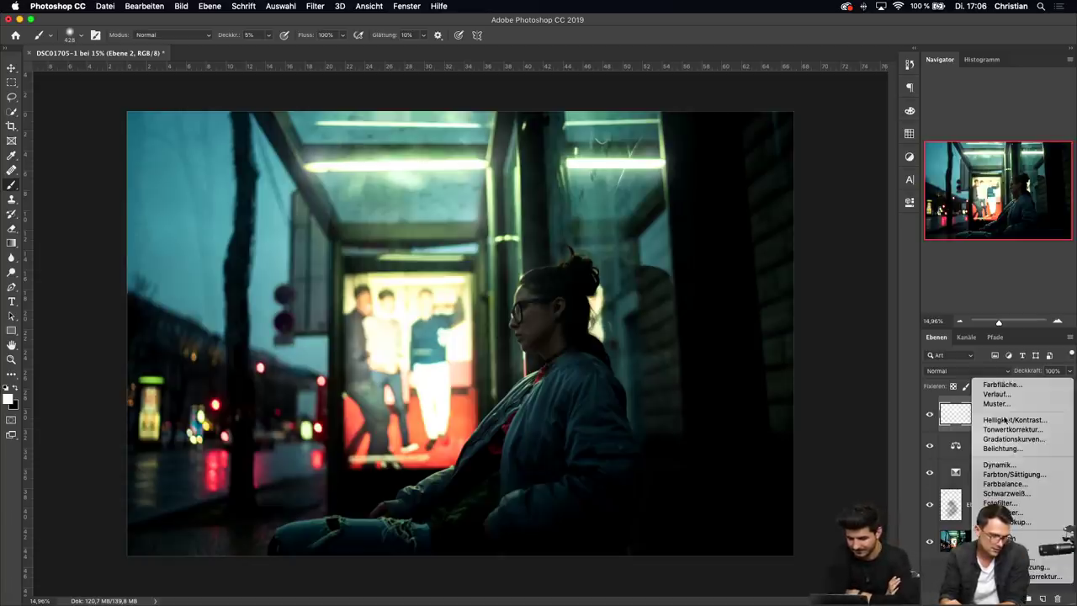
left_click(1010, 439)
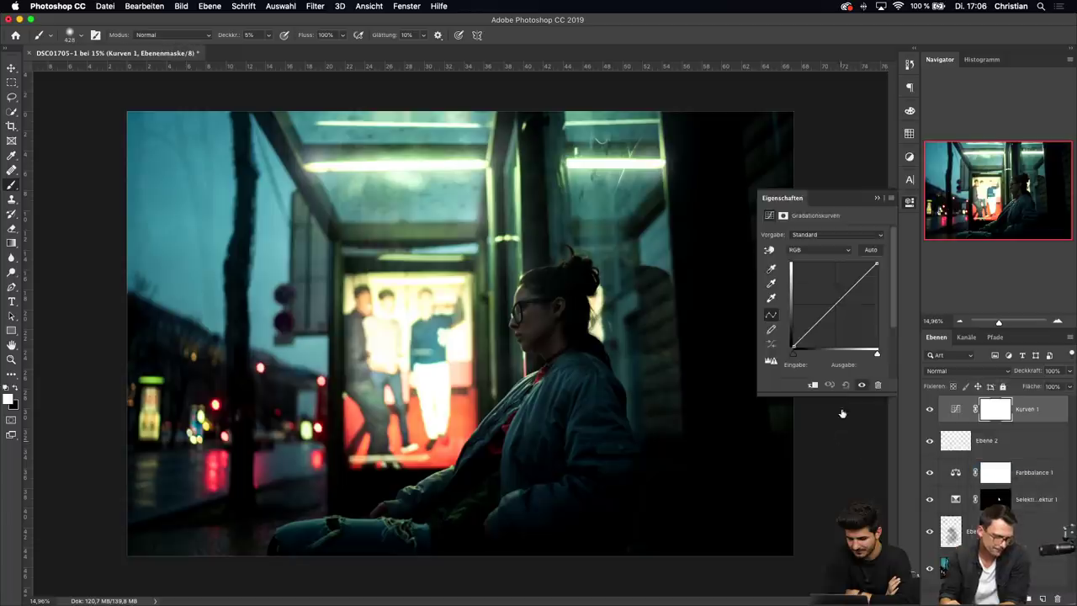
left_click_drag(794, 346, 791, 346)
left_click(820, 319)
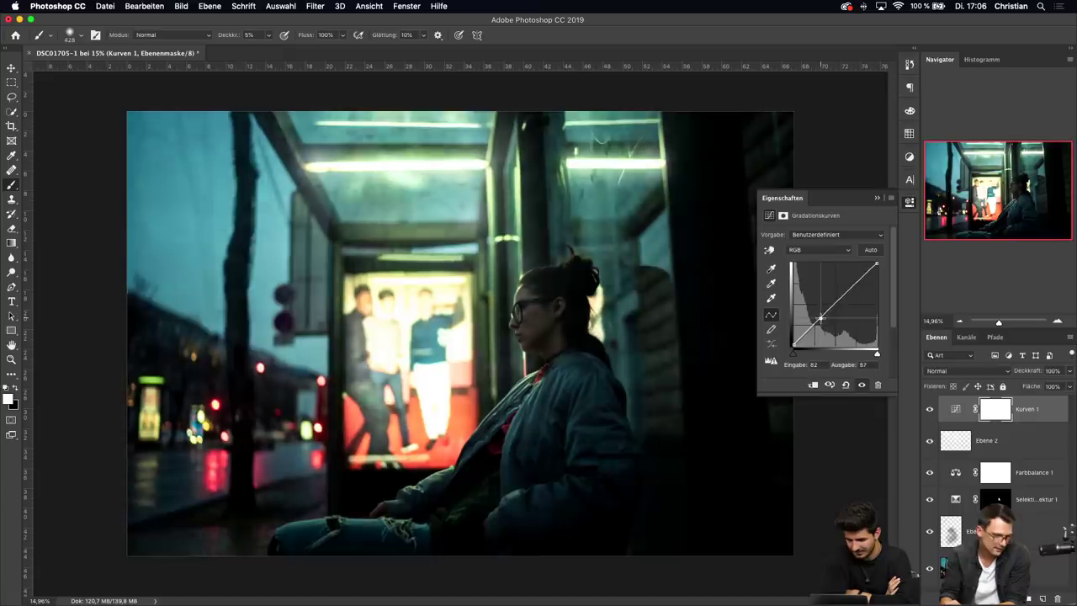
left_click(861, 276)
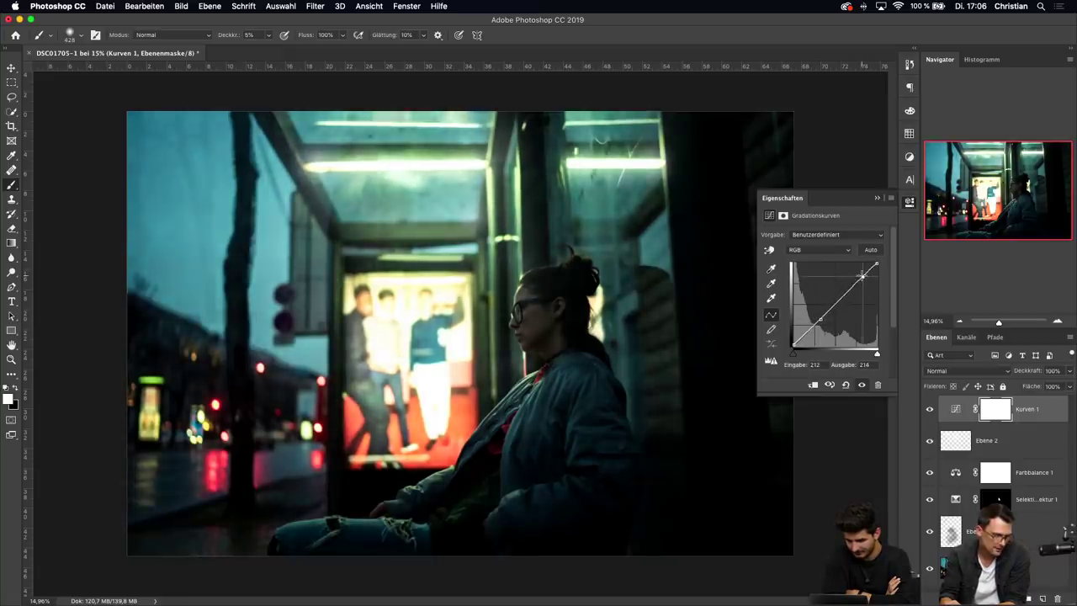
left_click(877, 198)
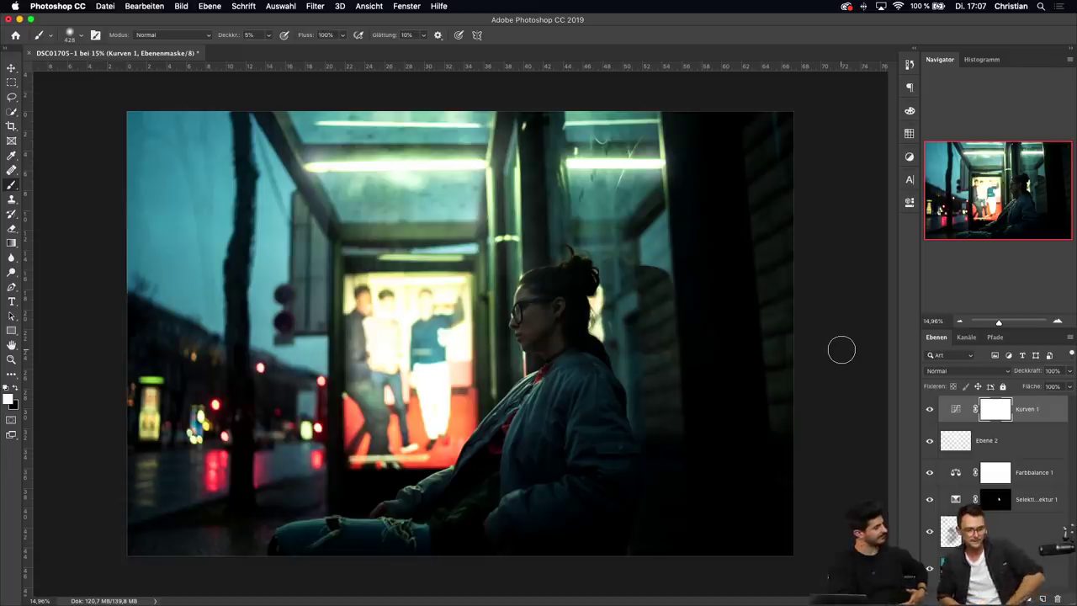
Save the edited document, switch briefly to Adobe Bridge, then return to Photoshop
key("super+s")
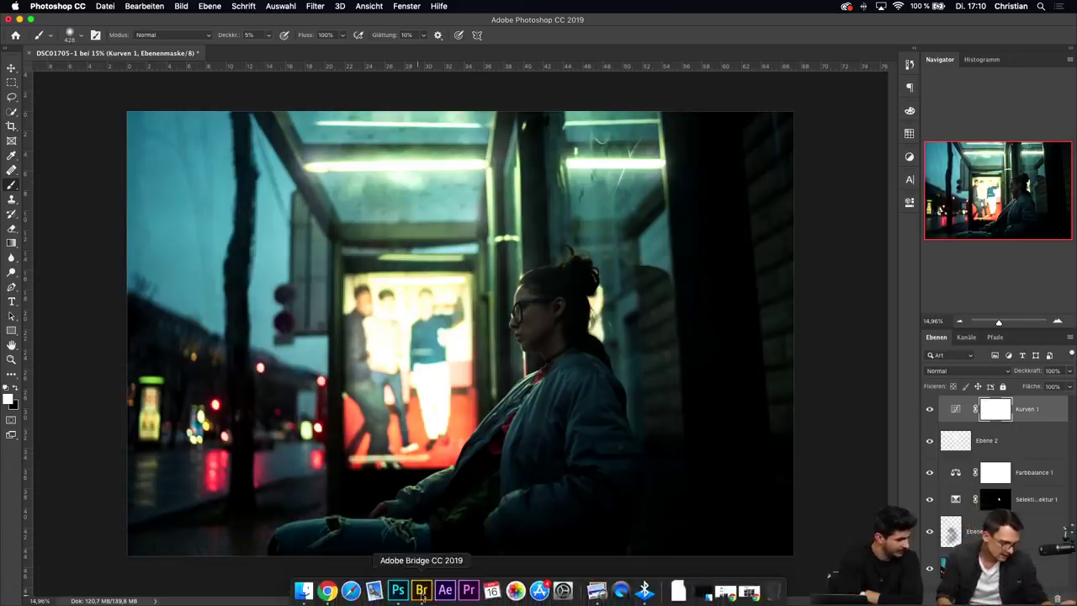
left_click(423, 592)
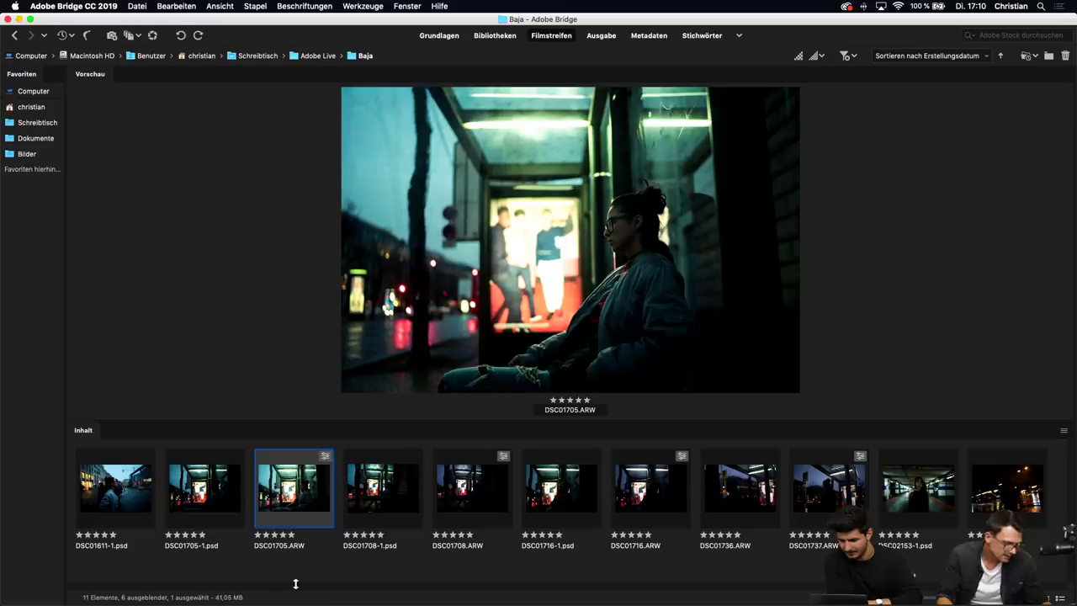
mouse_move(351, 603)
left_click(398, 602)
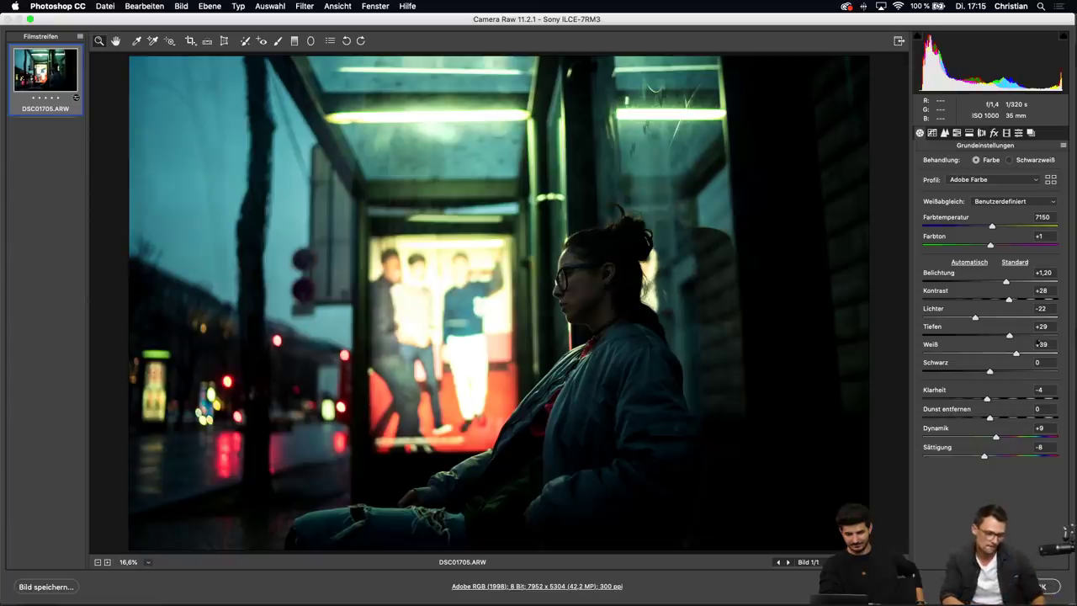
Apply the Camera Raw edits to DSC01705 and return to the layered Photoshop document
key("Return")
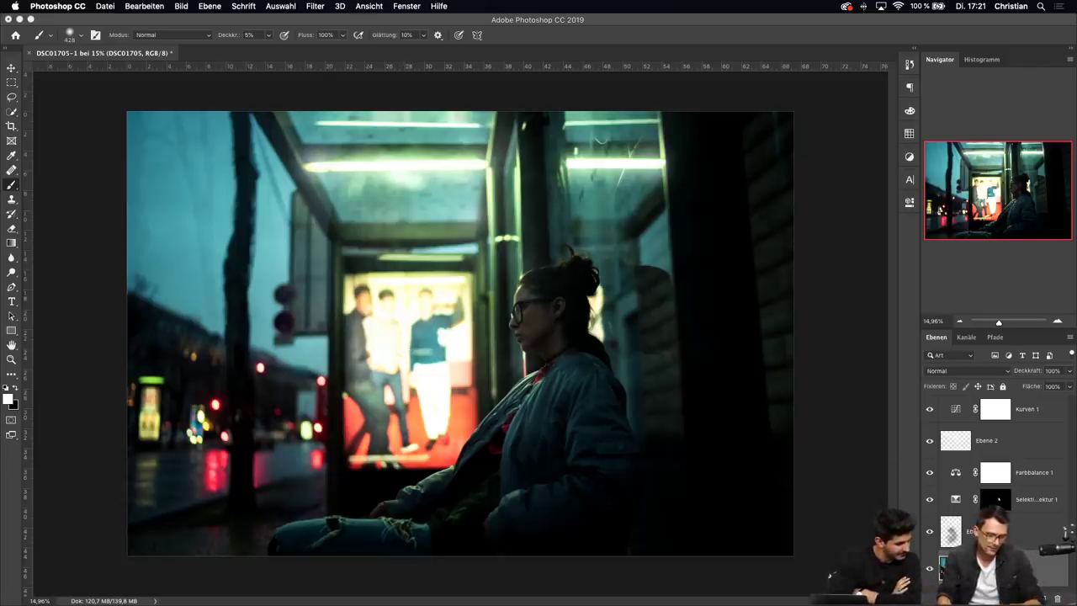
Compare the image with the bottom photo layer hidden and shown, then reapply its raw settings
left_click(929, 570)
left_click(930, 569)
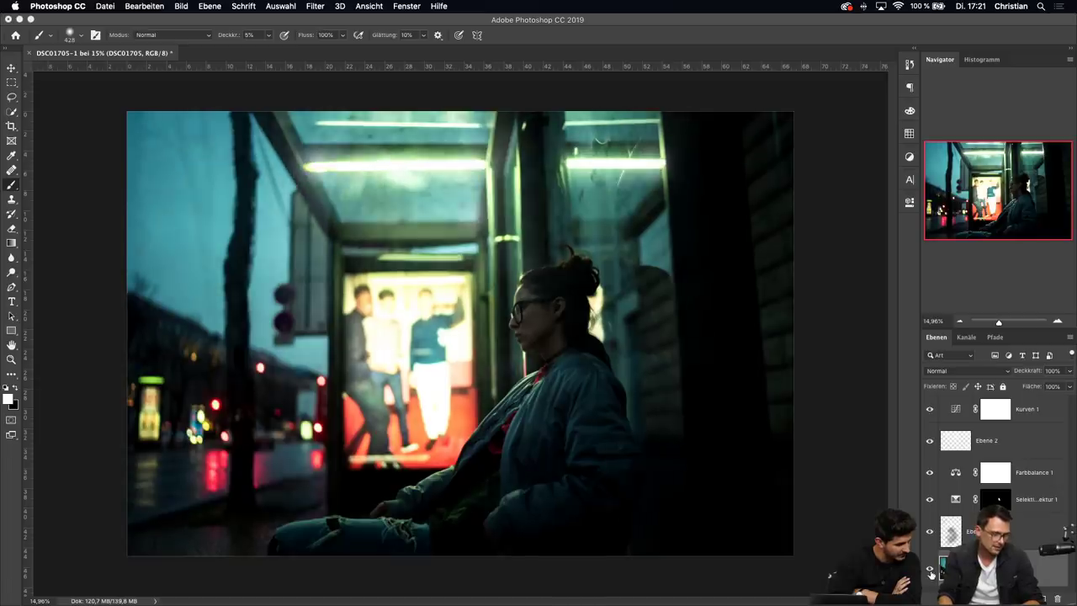
left_click(930, 570)
left_click(930, 570)
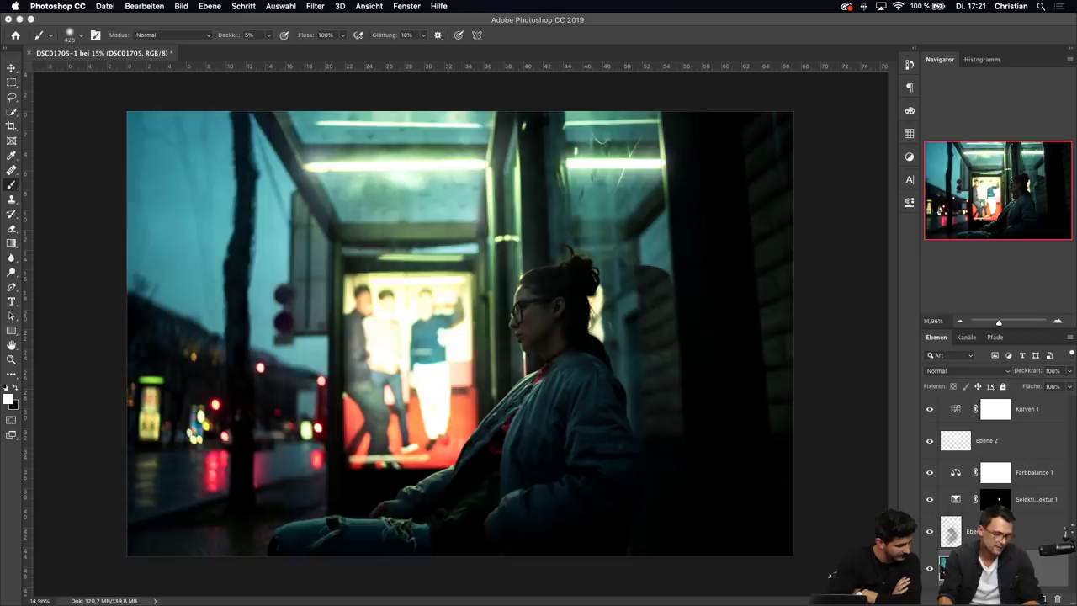
double_click(949, 563)
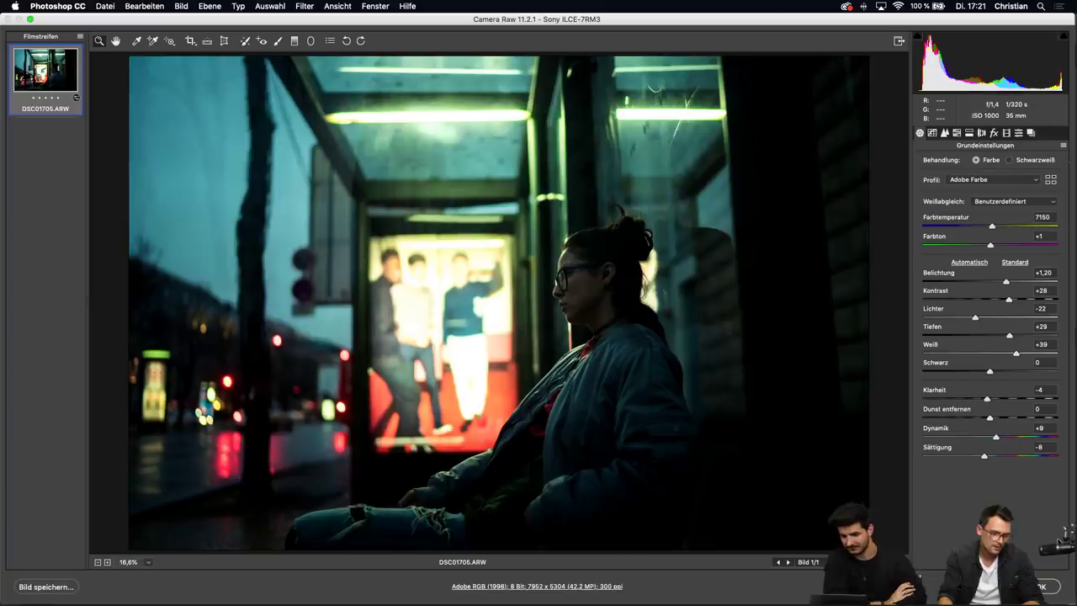
key("Return")
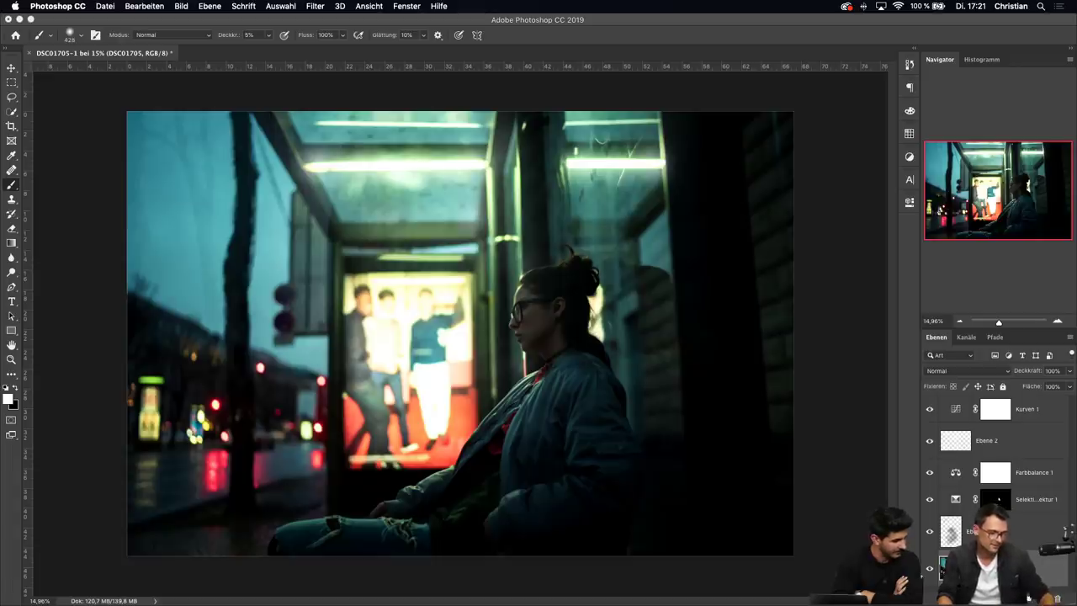
Duplicate the photo layer and hide the DSC01705 Kopie copy
key("super+j")
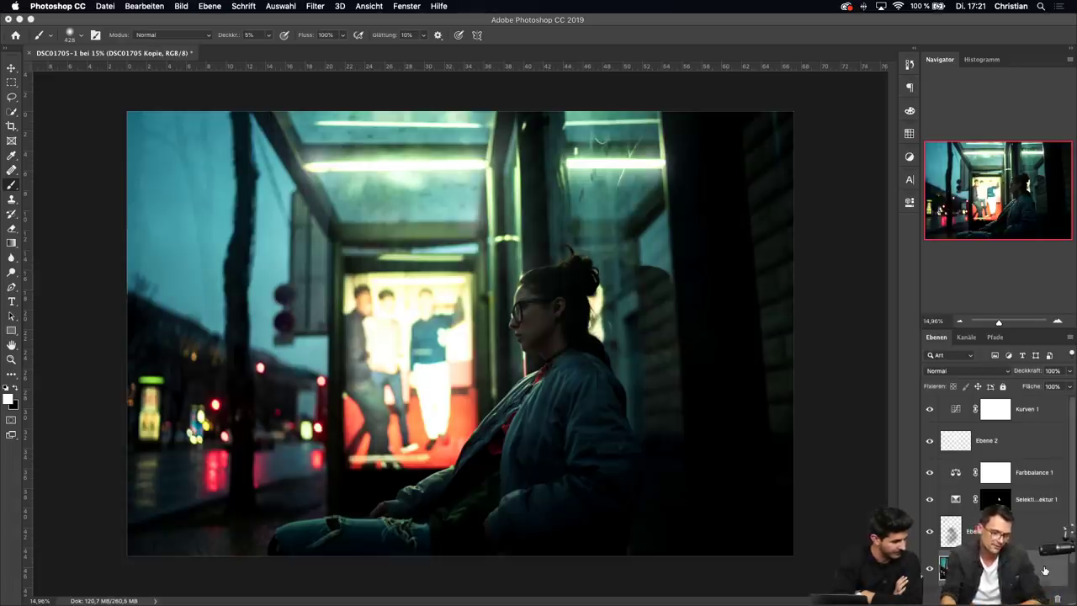
scroll(976, 522, "down", 1)
left_click(930, 536)
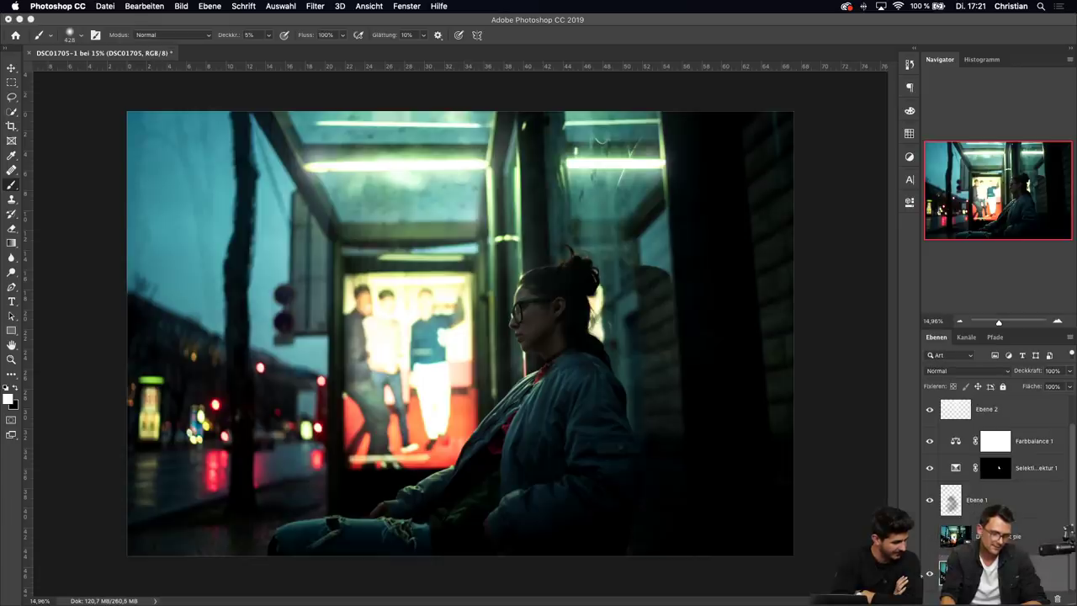
Reset the photo to Camera Raw defaults with the Camera Raw Filter's 'Camera Raw-Standards zurücksetzen' preset option
key("shift+super+a")
left_click(1018, 133)
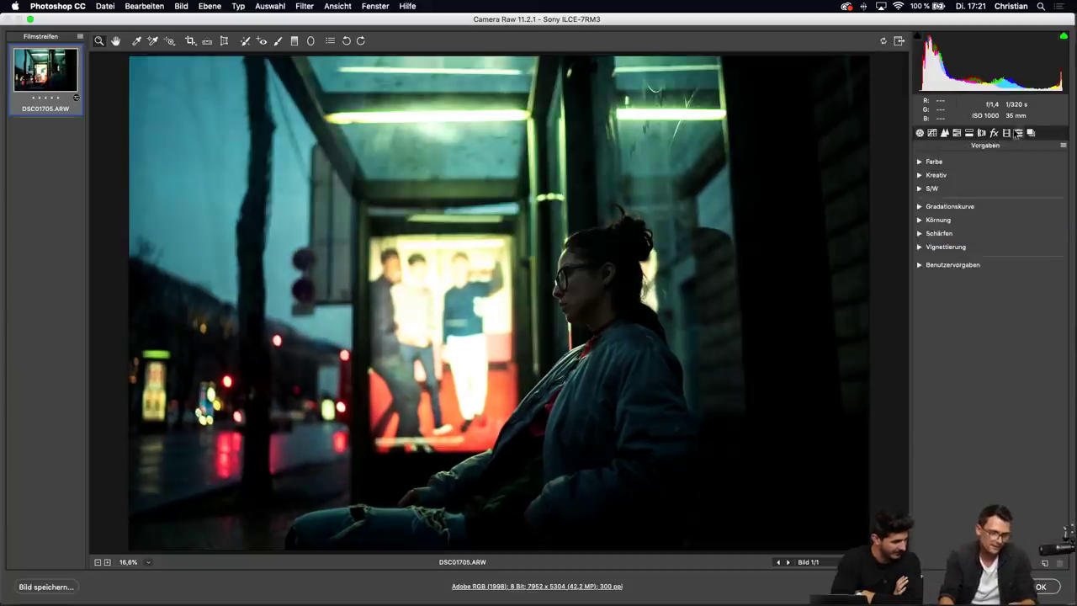
left_click(1030, 133)
left_click(1018, 133)
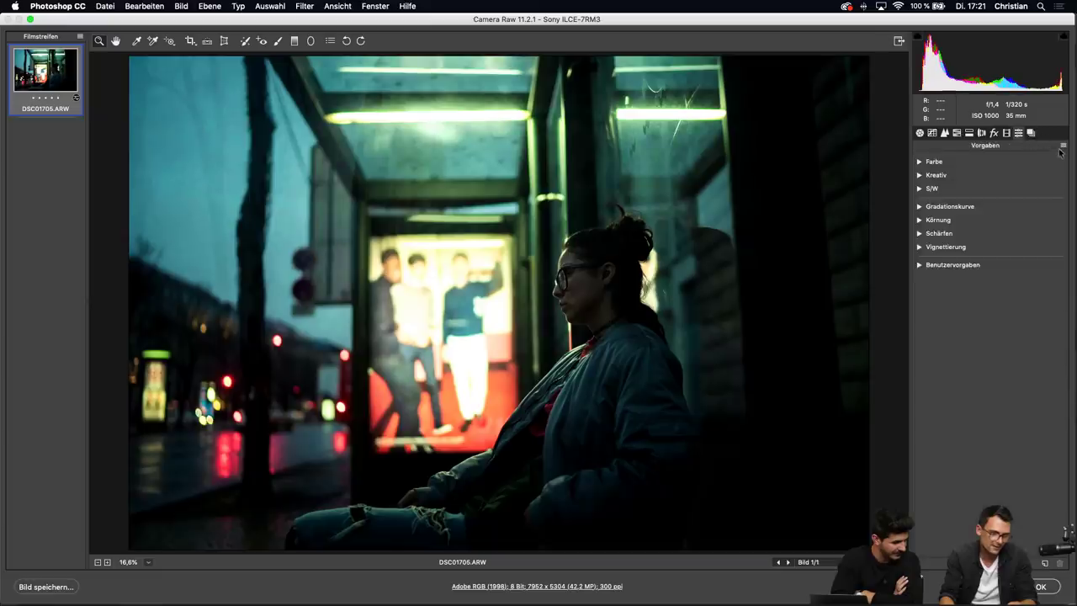
left_click(1063, 146)
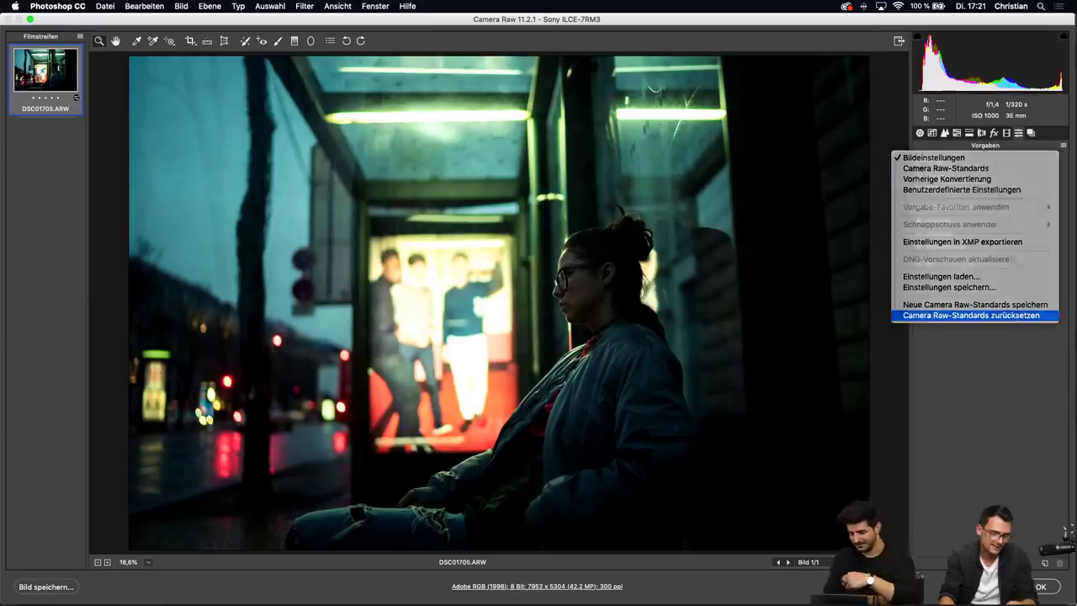
left_click(1037, 316)
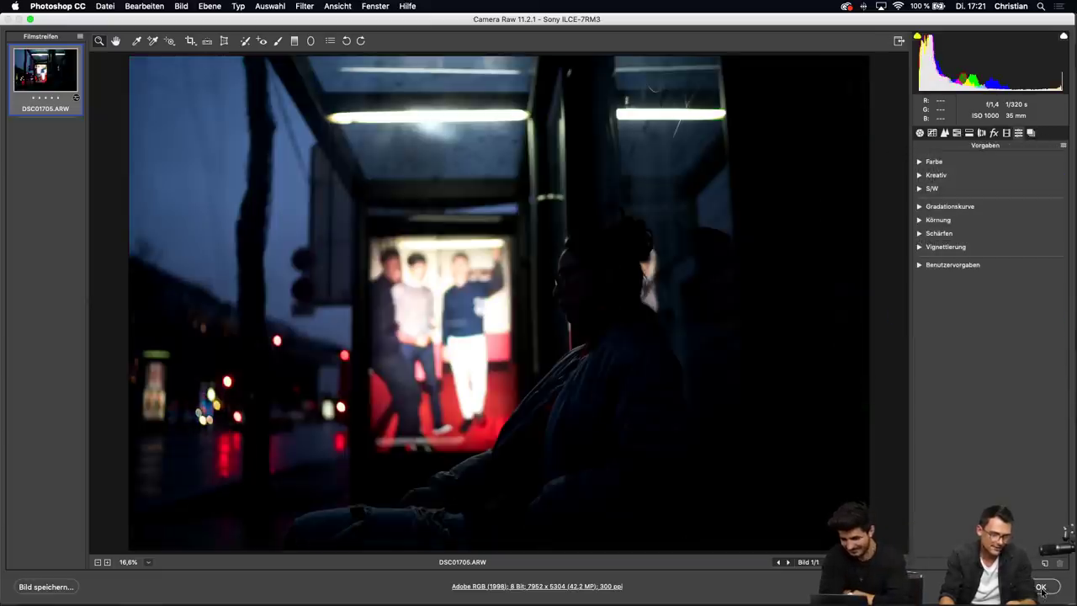
left_click(1040, 587)
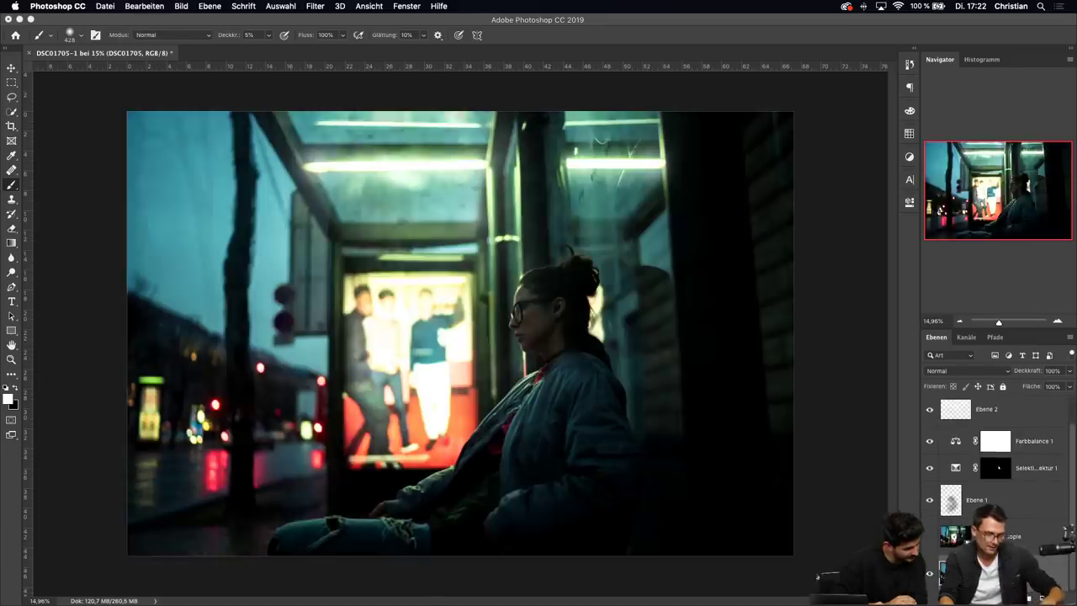
Rasterize the second photo layer from its layer context menu
right_click(1023, 536)
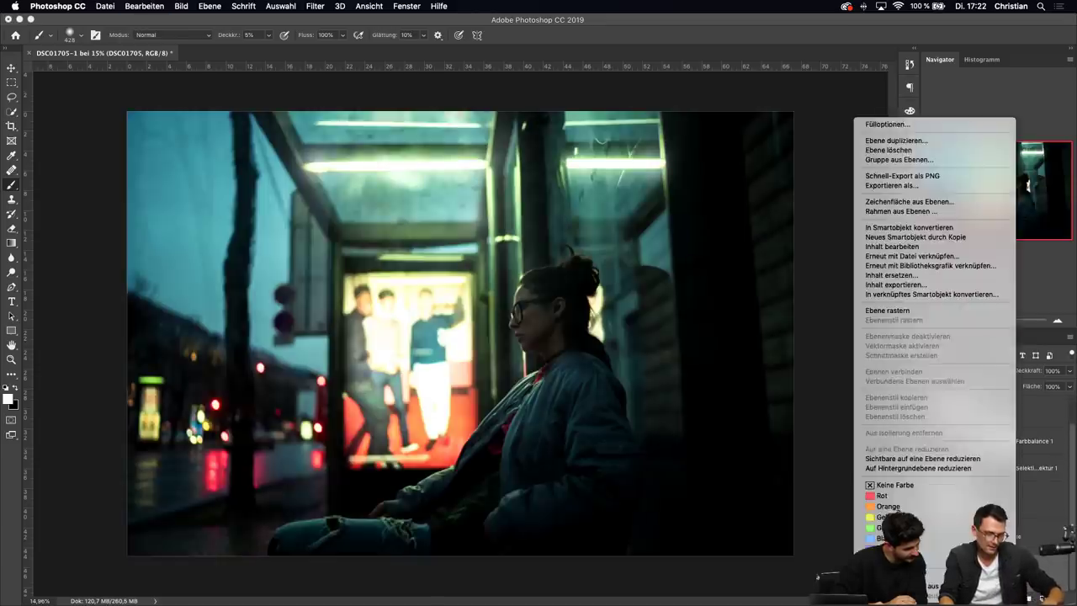
left_click(1024, 536)
right_click(1028, 536)
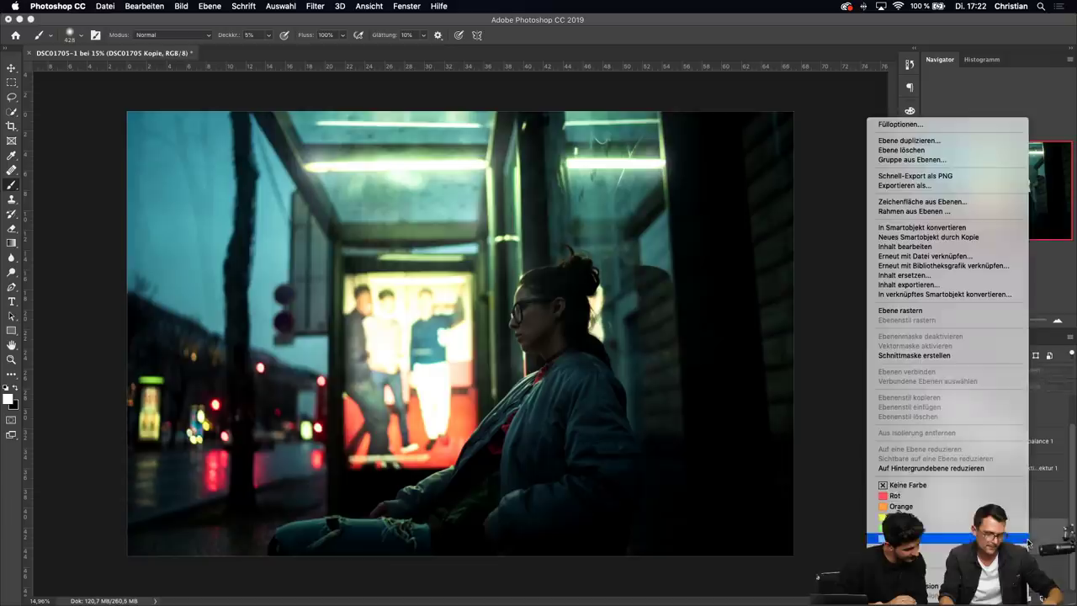
left_click(904, 310)
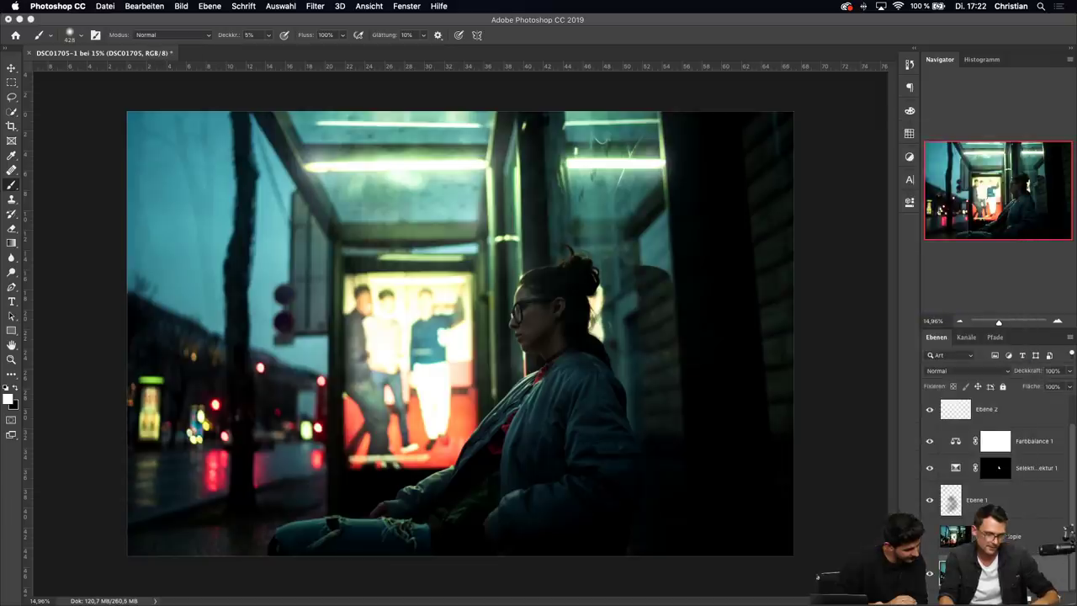
Reset this layer to Camera Raw defaults via the Camera Raw Filter presets flyout
key("super+shift+a")
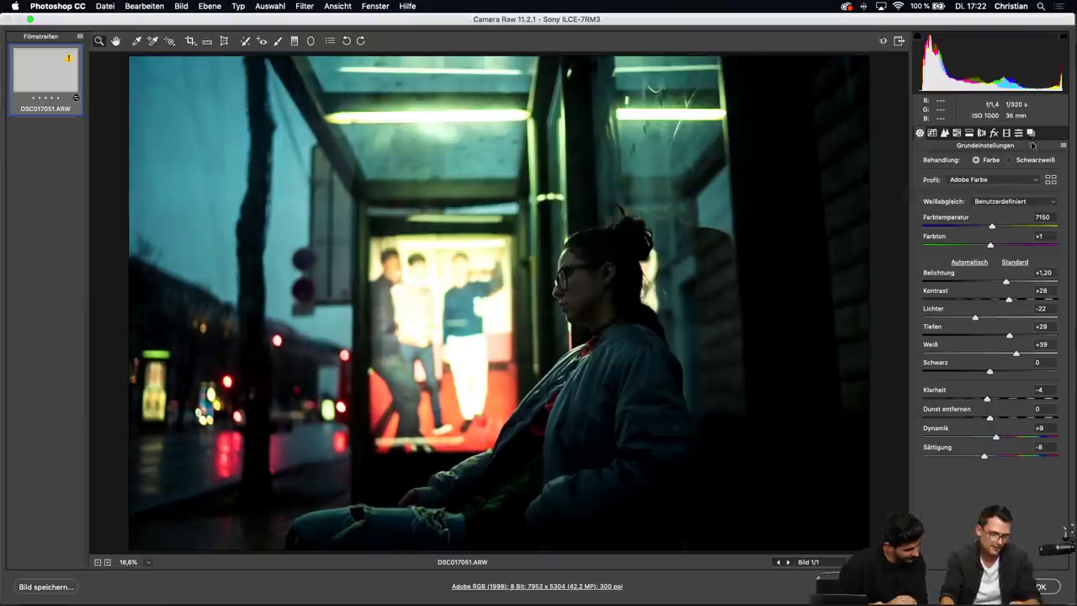
left_click(1028, 135)
left_click(1018, 133)
left_click(1063, 146)
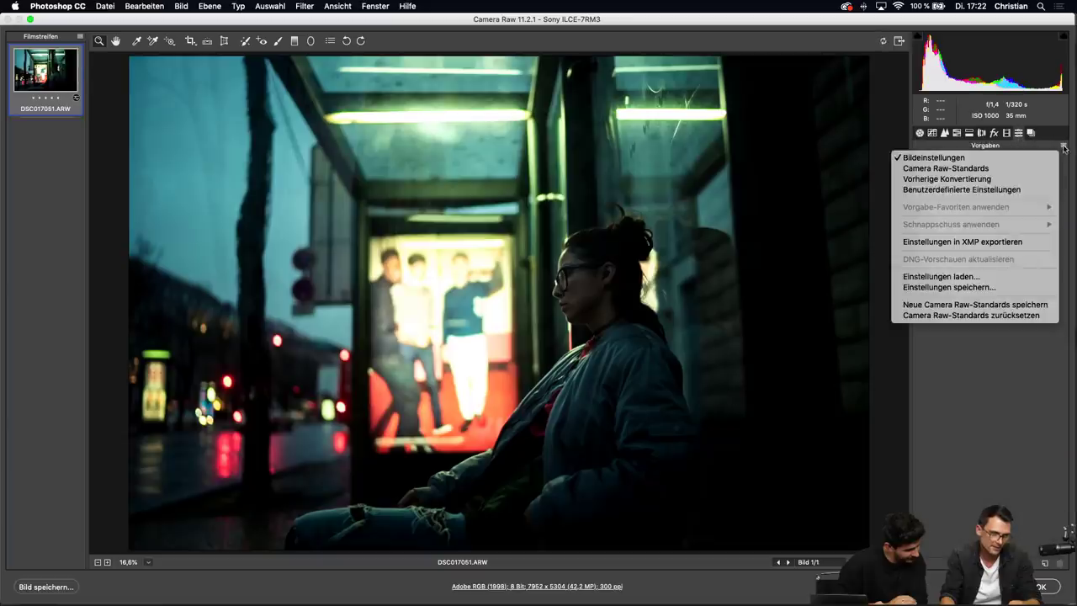
left_click(1013, 316)
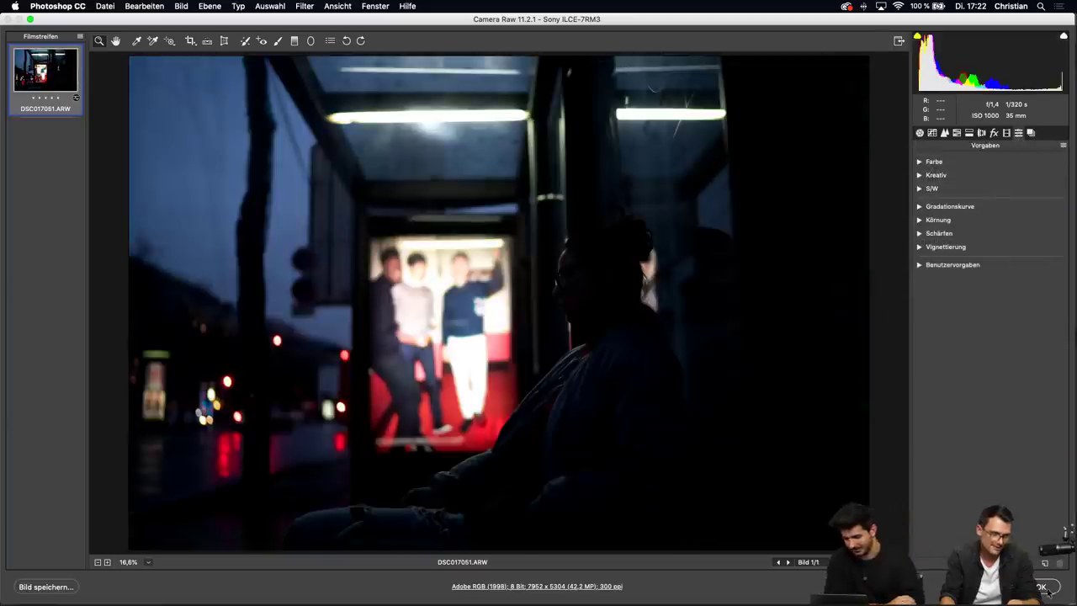
key("Return")
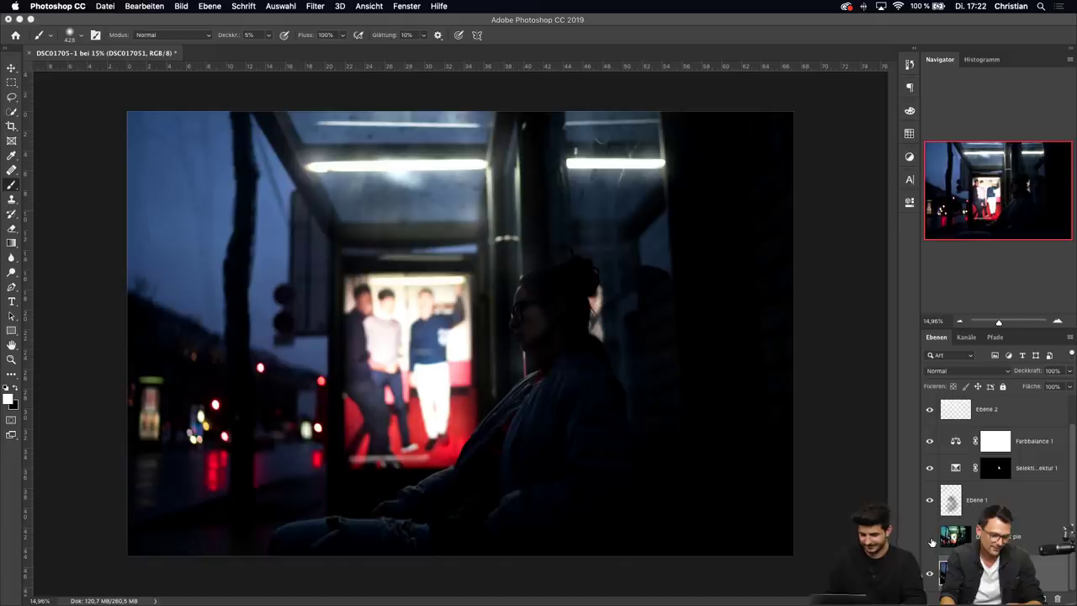
Stamp all visible layers into a new Ebene 3 layer above Kurven 1
key("ctrl+z")
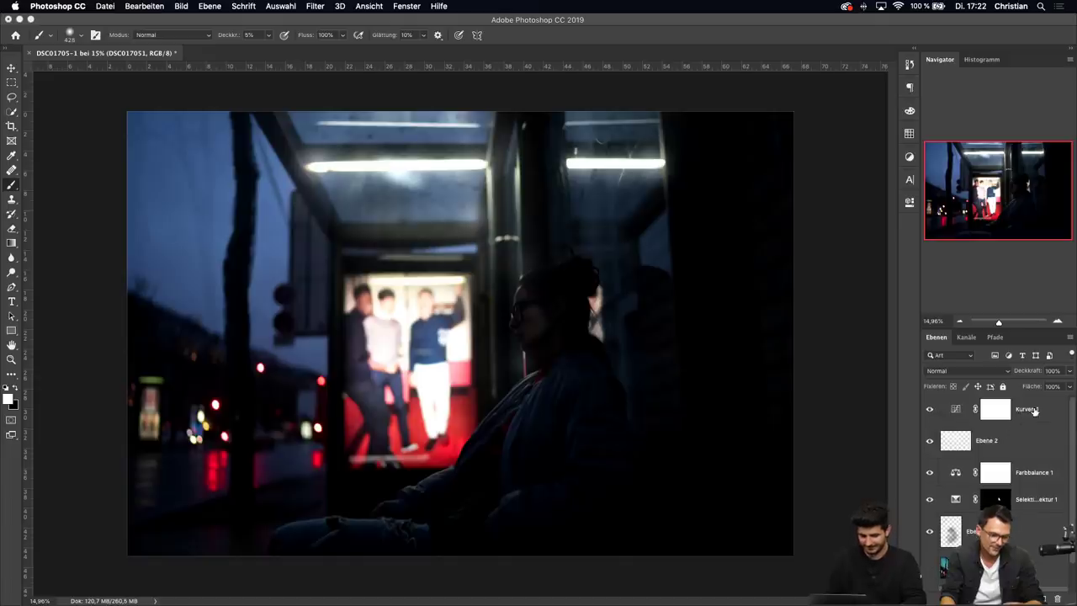
key("ctrl+alt+shift+e")
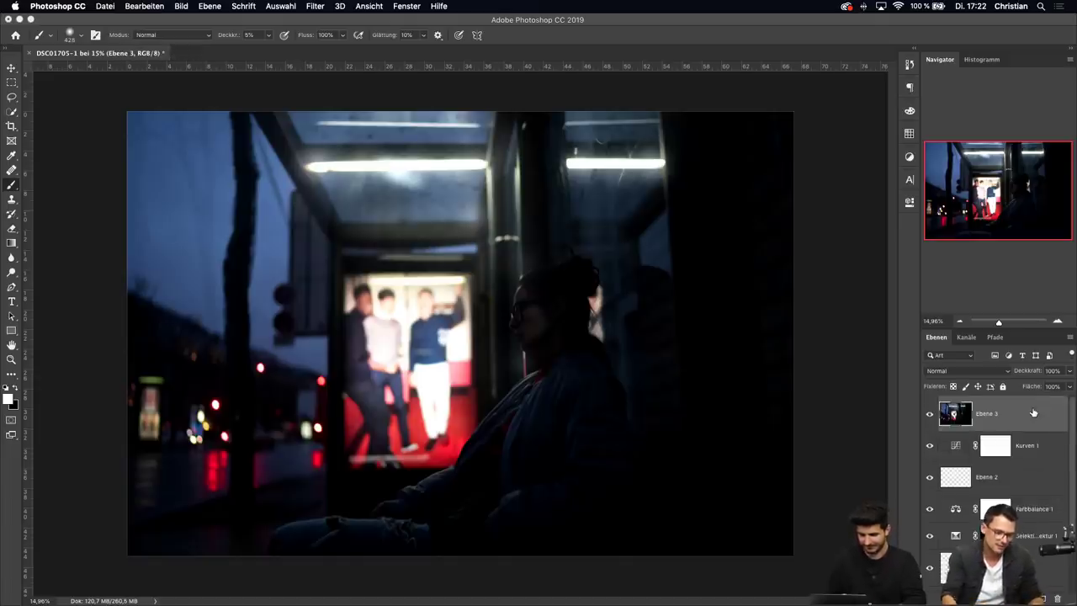
key("ctrl+z")
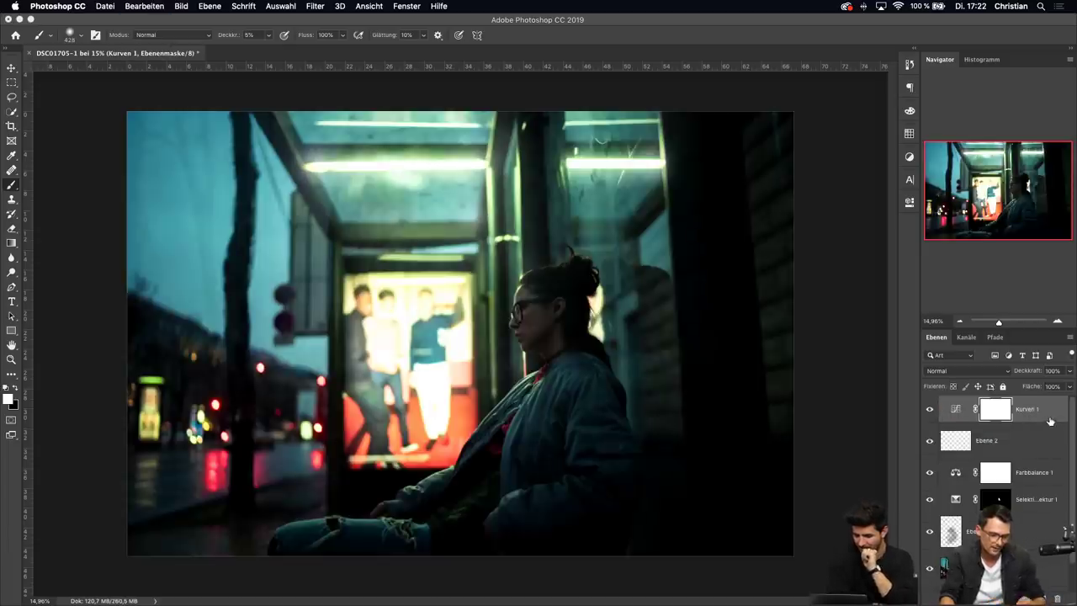
left_click(1048, 417)
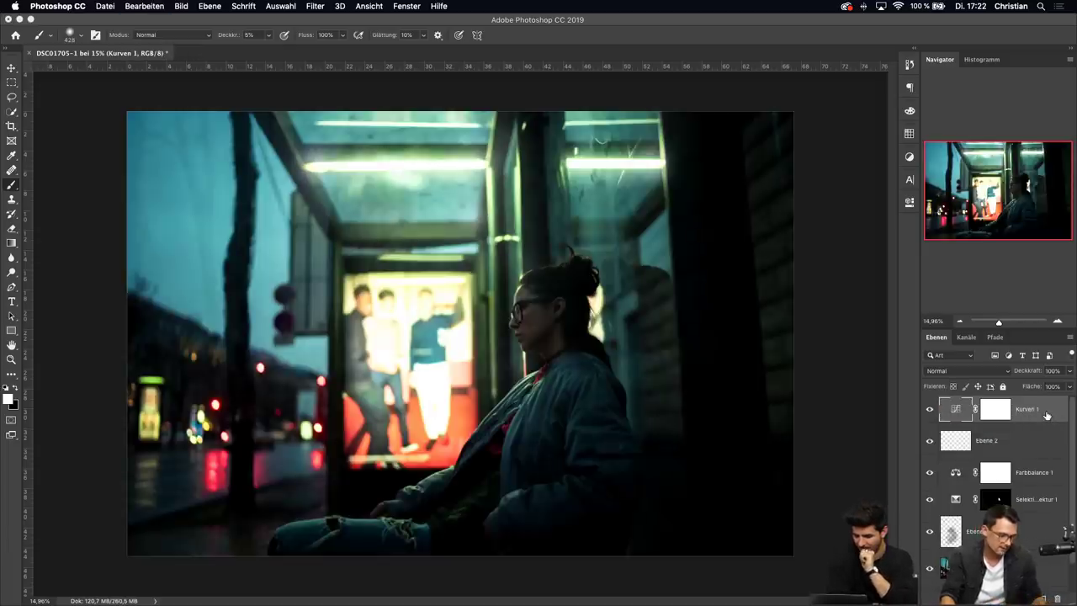
key("ctrl+alt+shift+e")
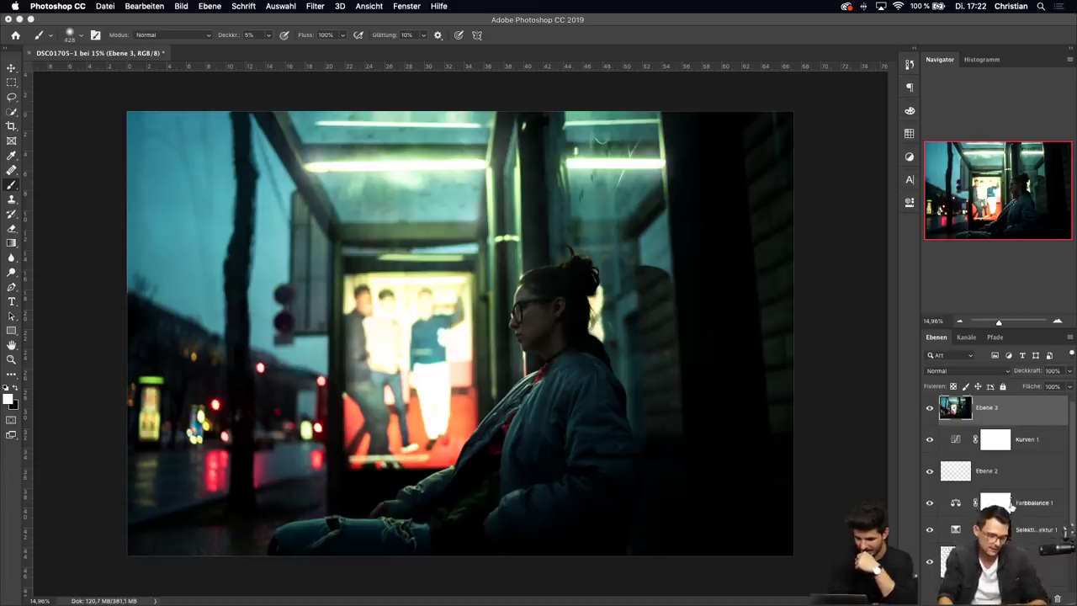
Compare the original photo alone against the full grade, leaving all grading layers visible
scroll(1014, 484, "down", 2)
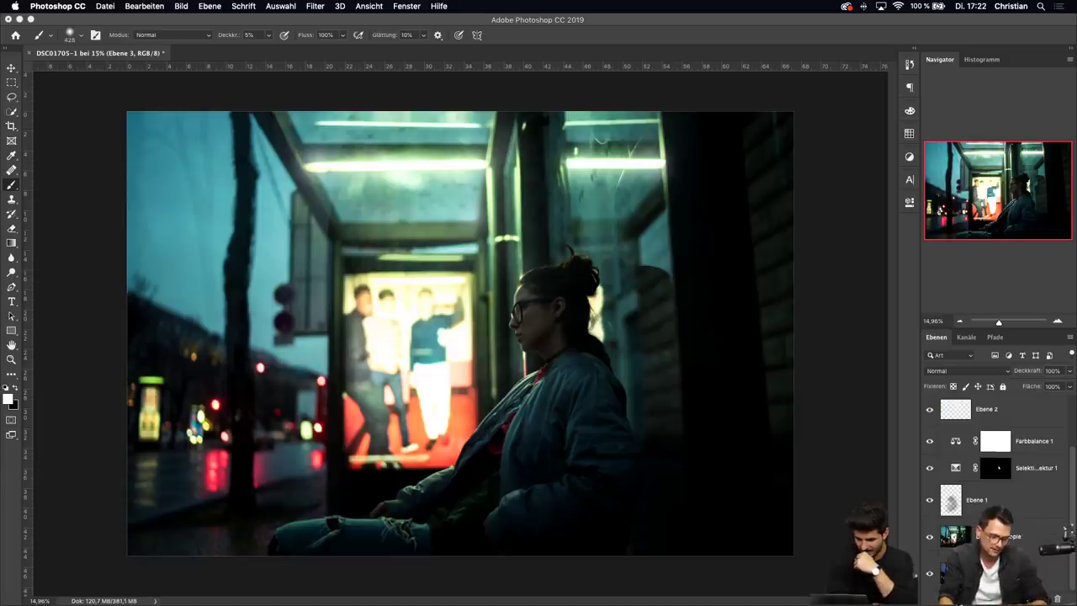
left_click(930, 574, "alt")
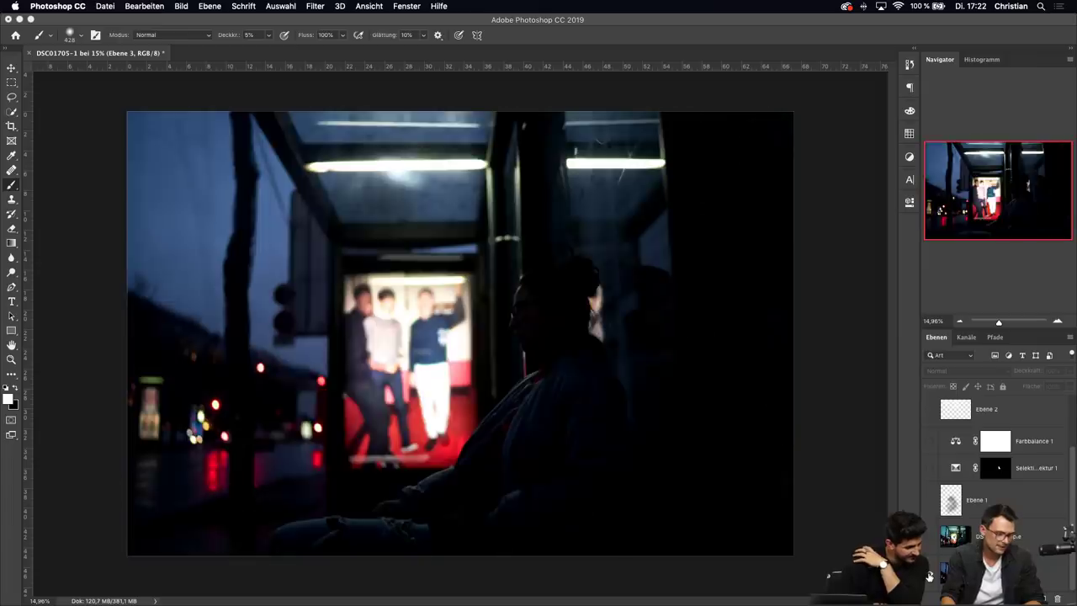
left_click(930, 576, "alt")
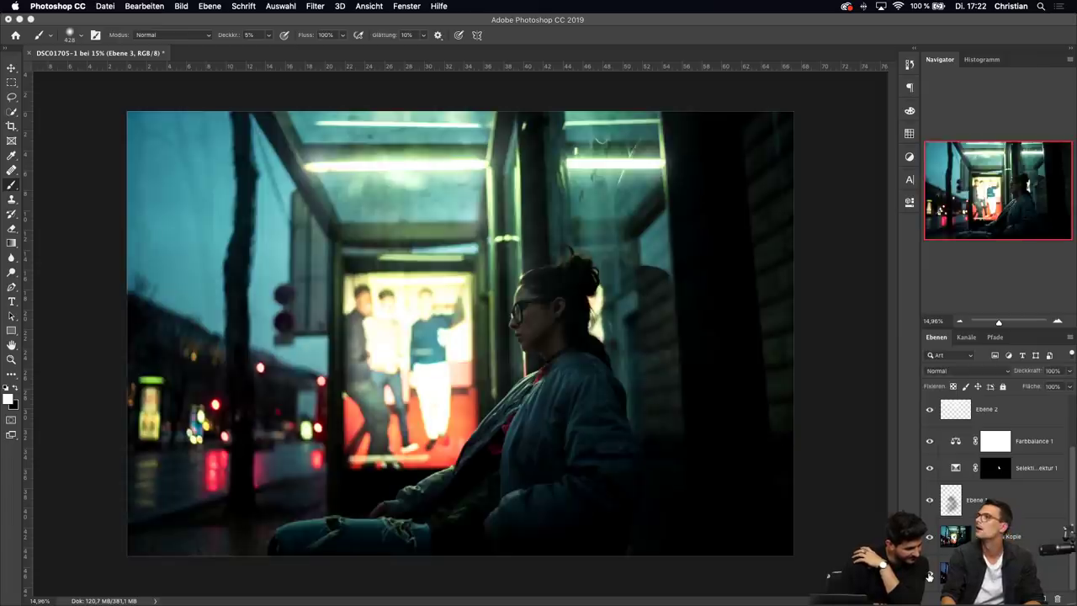
left_click(929, 576, "alt")
left_click(929, 576, "alt")
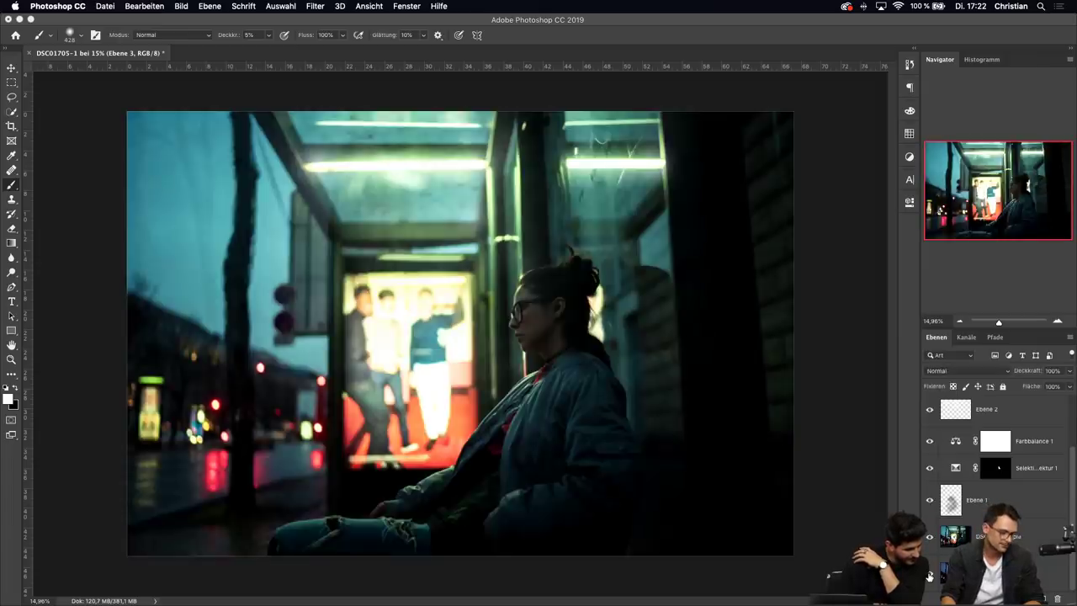
left_click(930, 577, "alt")
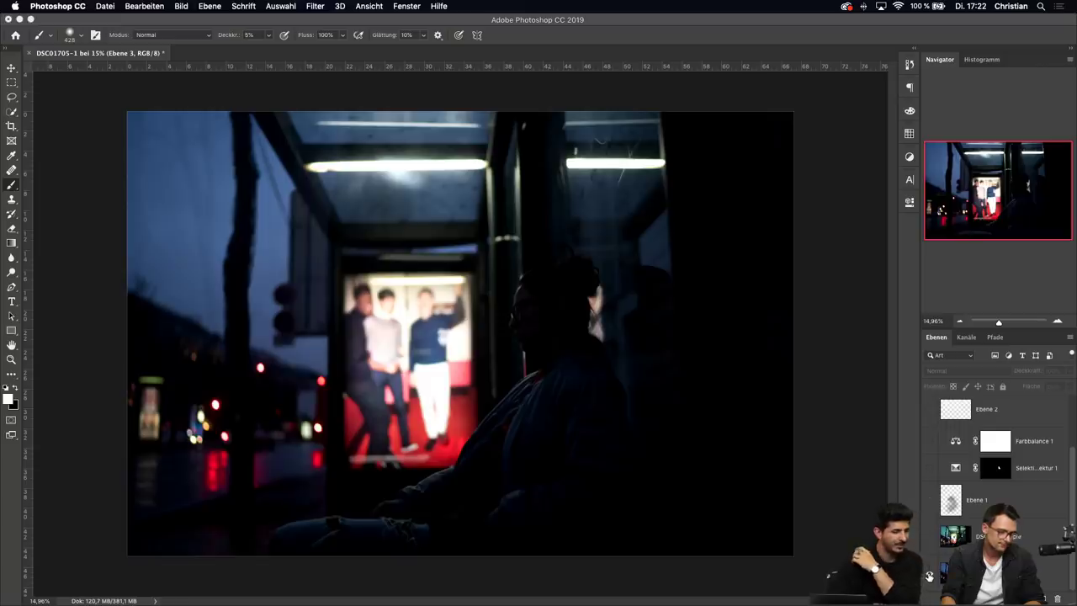
left_click(930, 576, "alt")
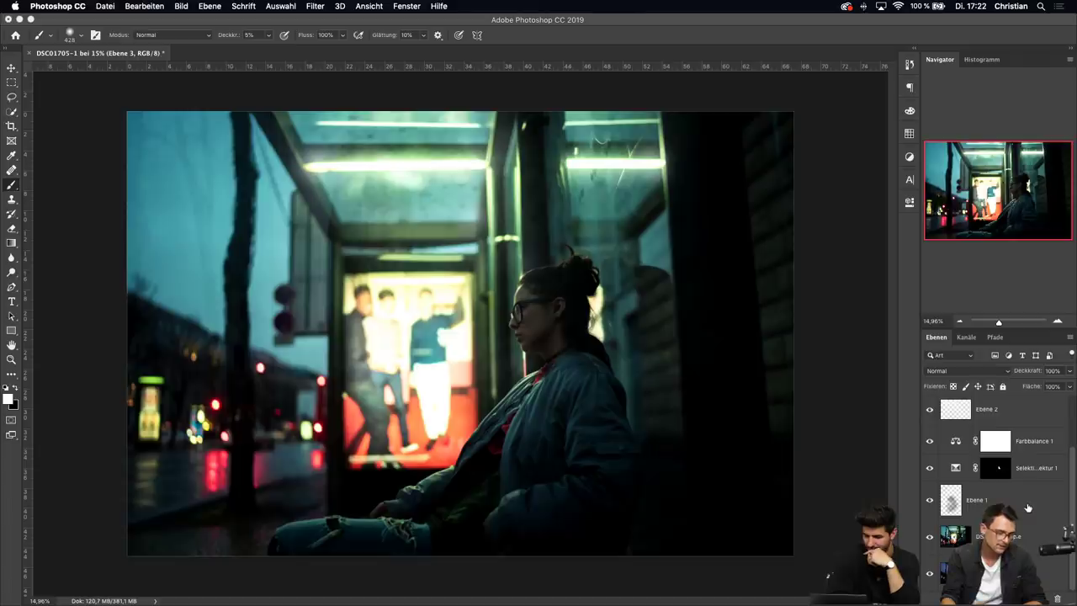
scroll(1028, 507, "up", 2)
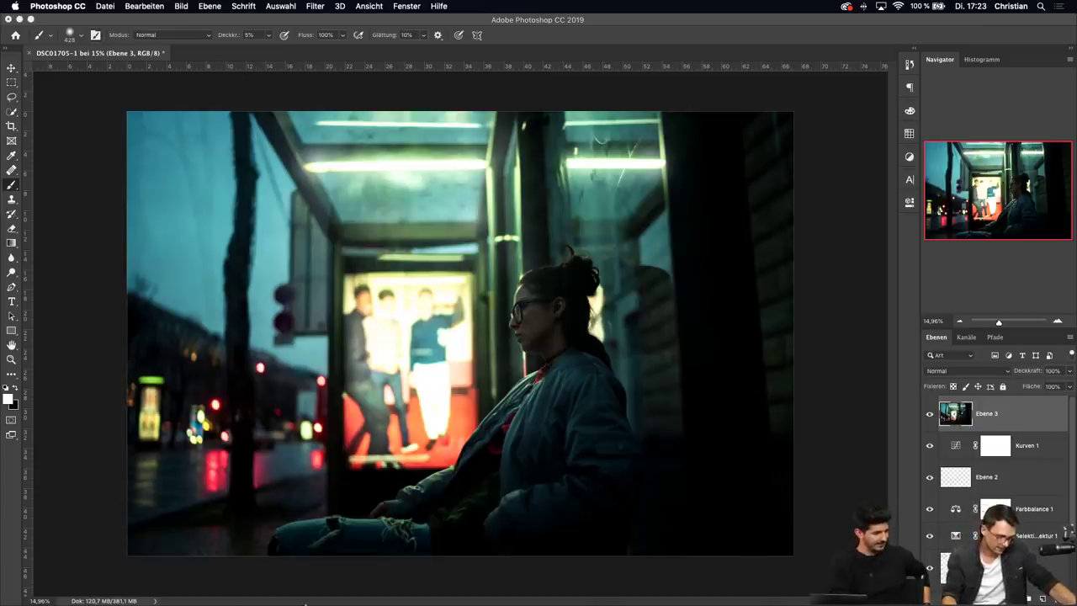
Open a Finder window, move it aside, and view the Marie.jpg before/after comparison in Preview
mouse_move(306, 603)
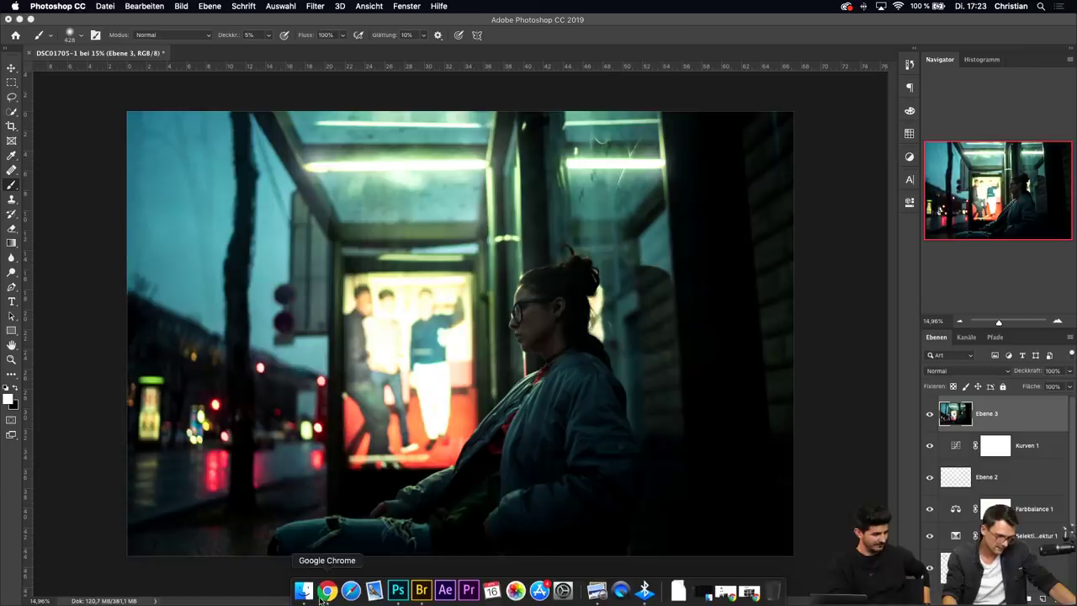
left_click(303, 591)
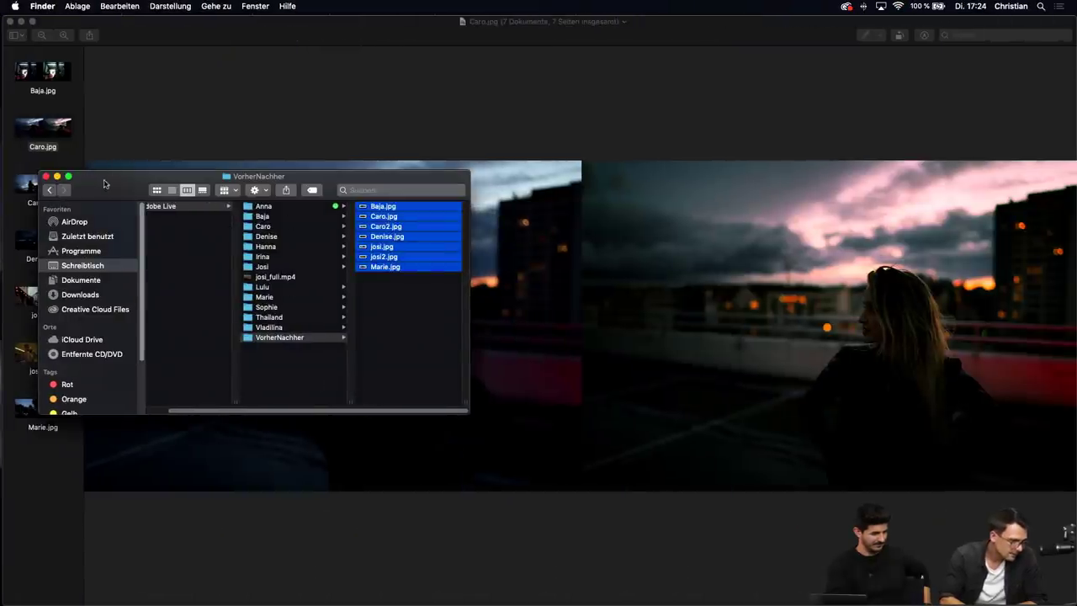
left_click_drag(111, 185, 435, 4)
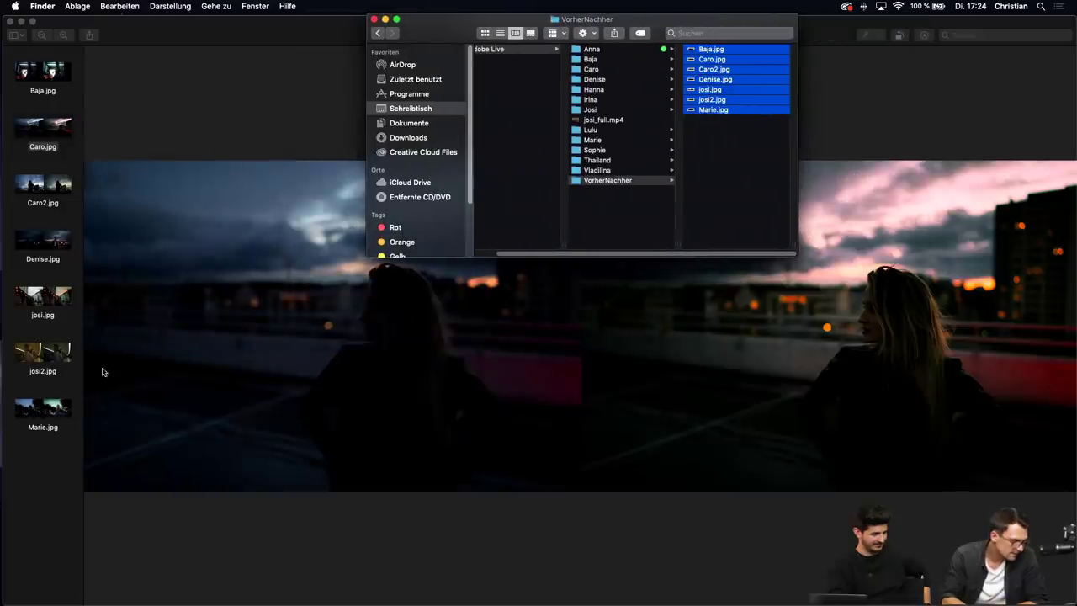
left_click(49, 422)
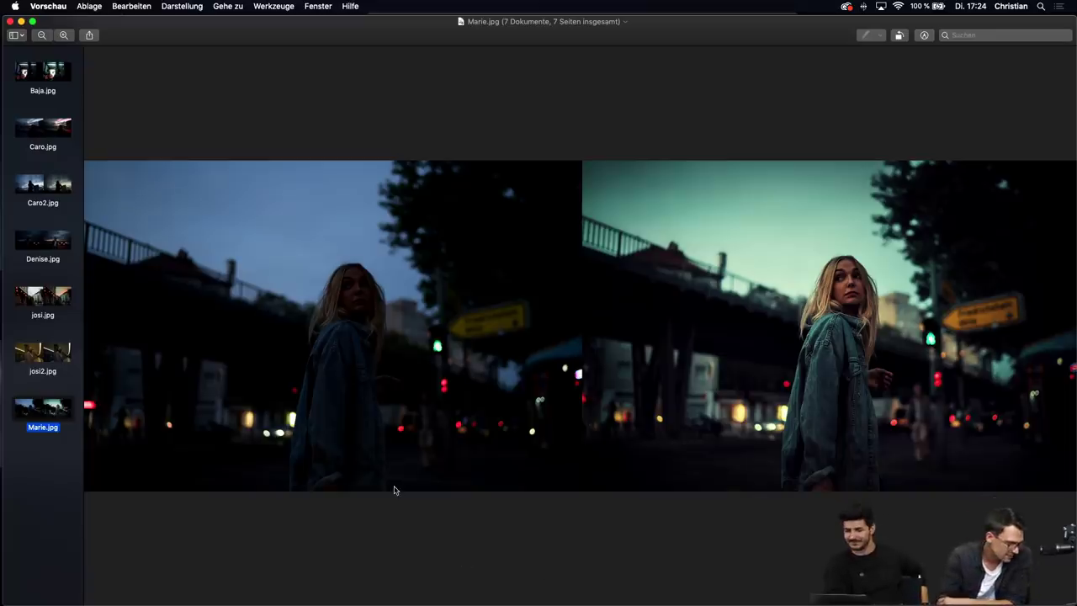
Quit Preview, list the Adobe Live > Marie folder in Finder, then switch to Adobe Bridge
key("super+q")
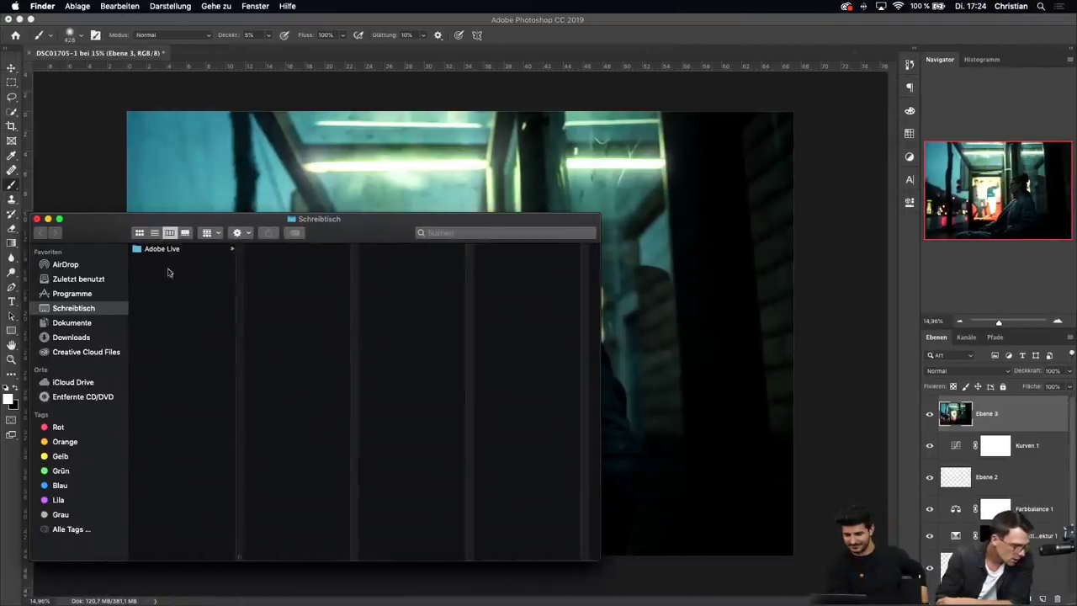
left_click(173, 251)
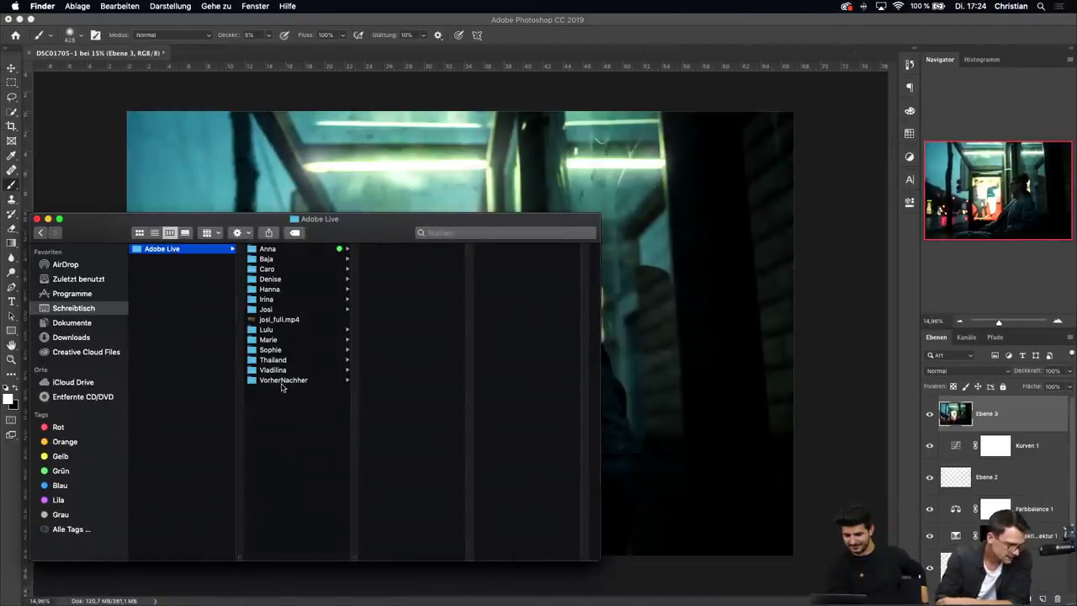
left_click(278, 340)
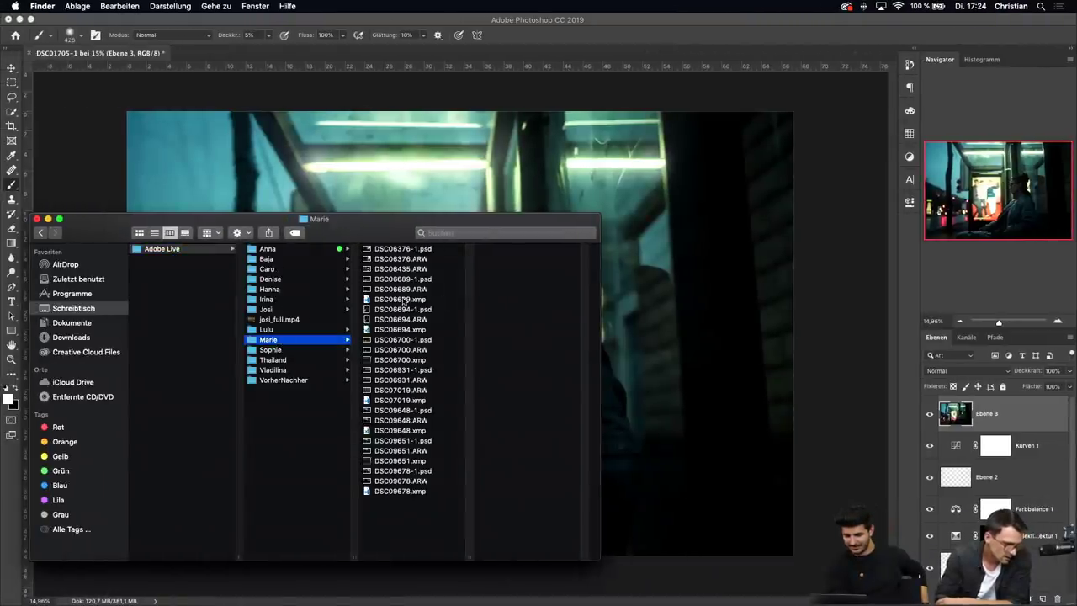
key("ctrl+Up")
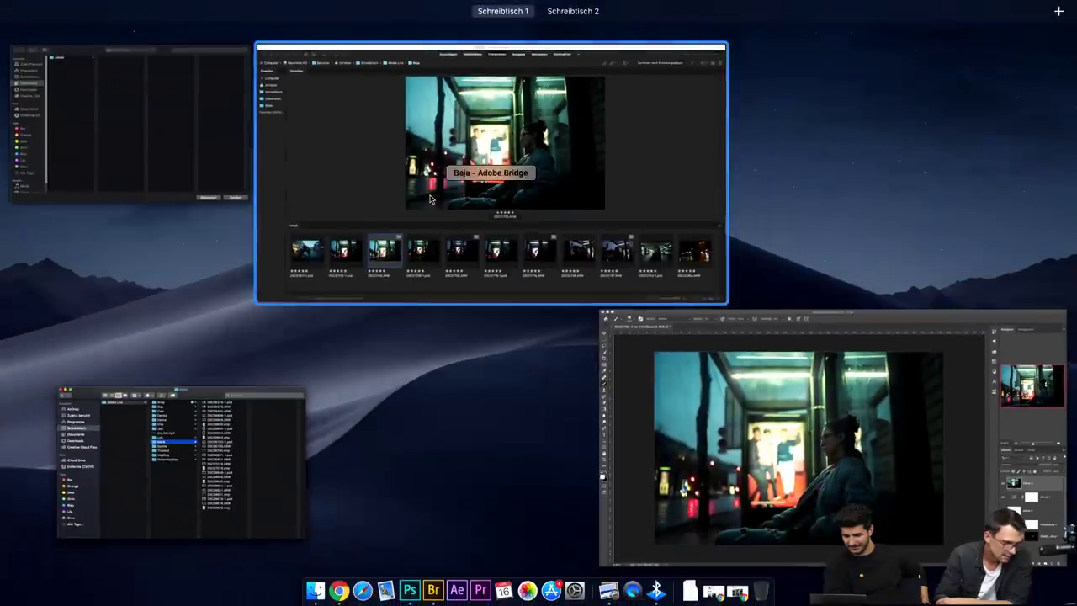
left_click(553, 222)
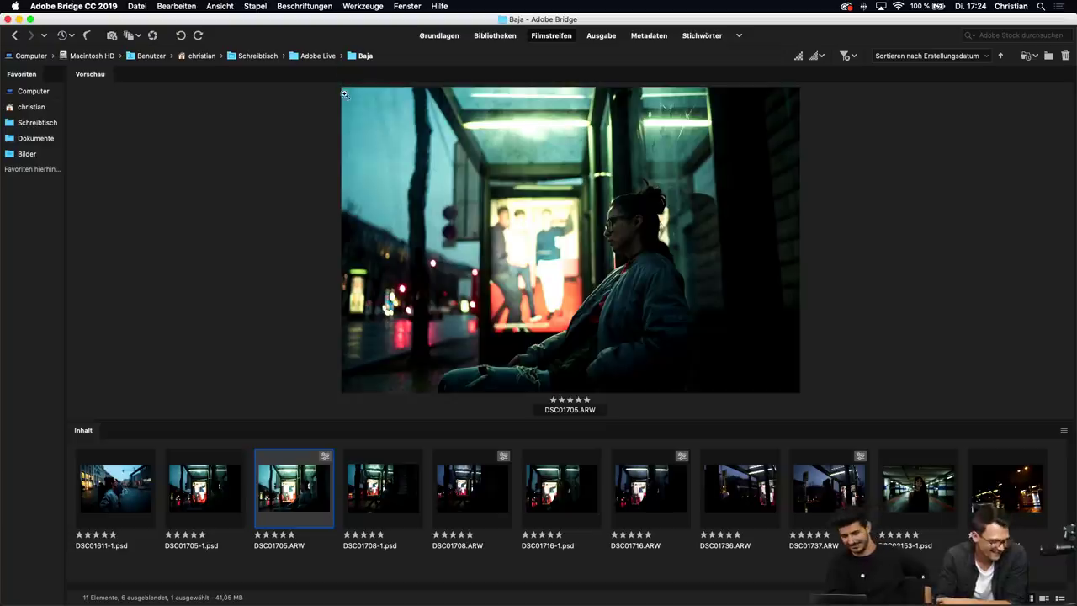
Open the Marie folder in Bridge and bring up the context menu for DSC09648.ARW
left_click(324, 57)
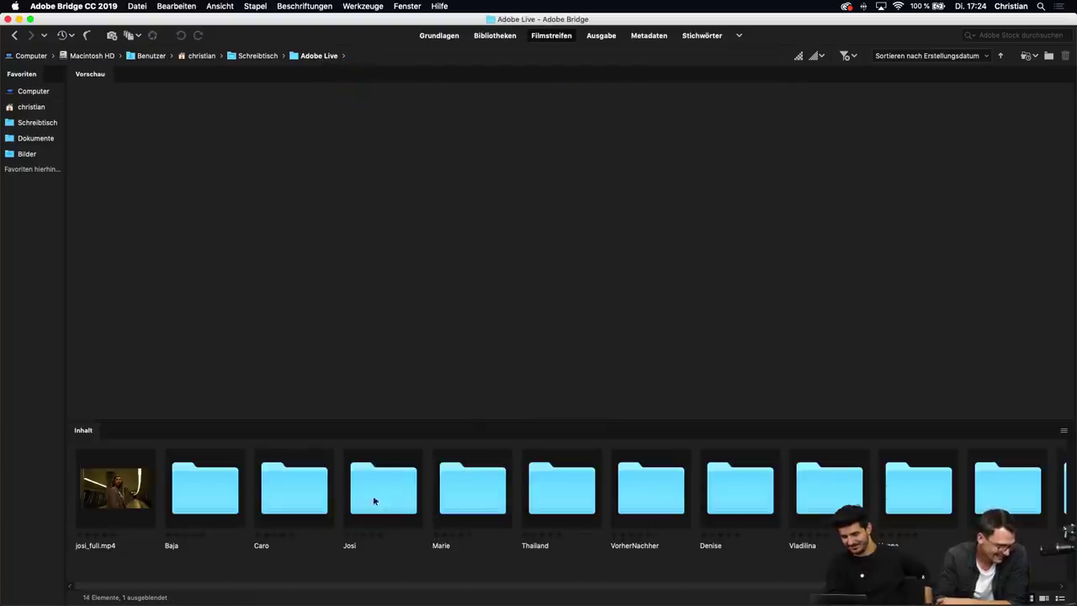
double_click(482, 509)
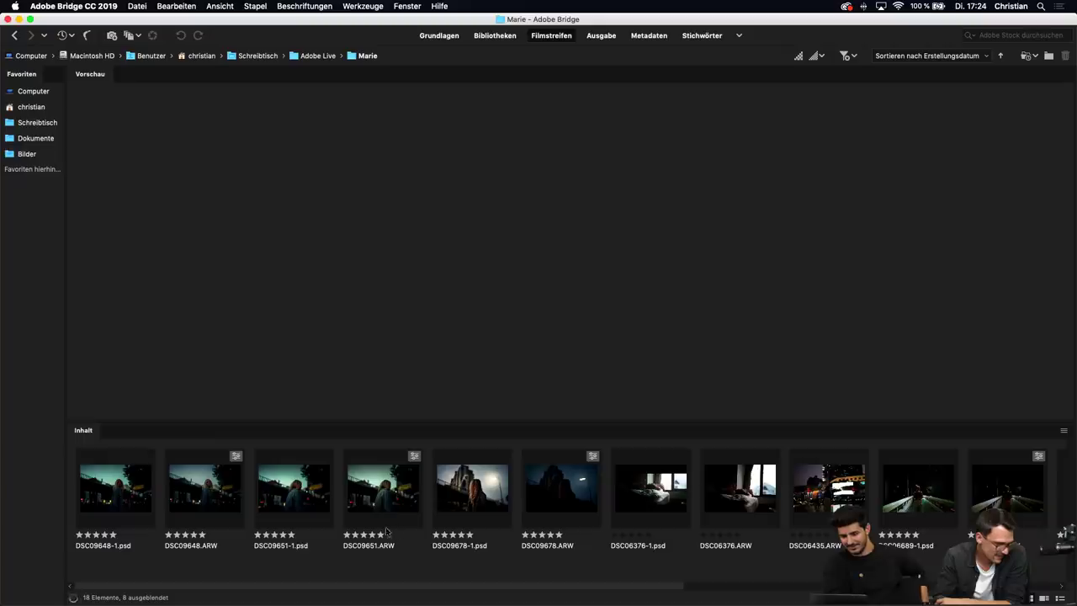
left_click(188, 493)
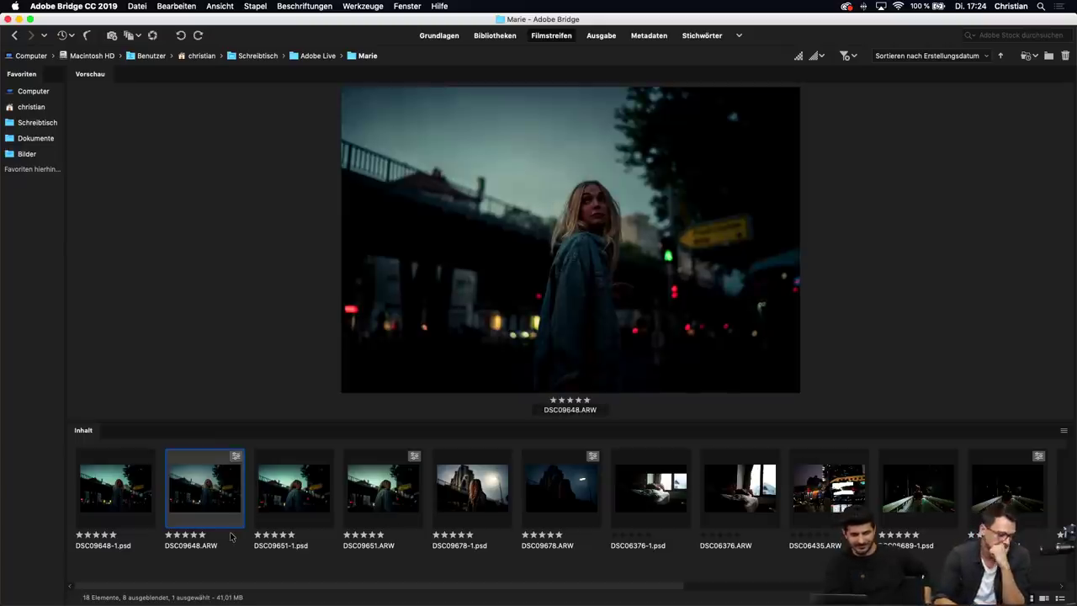
right_click(218, 505)
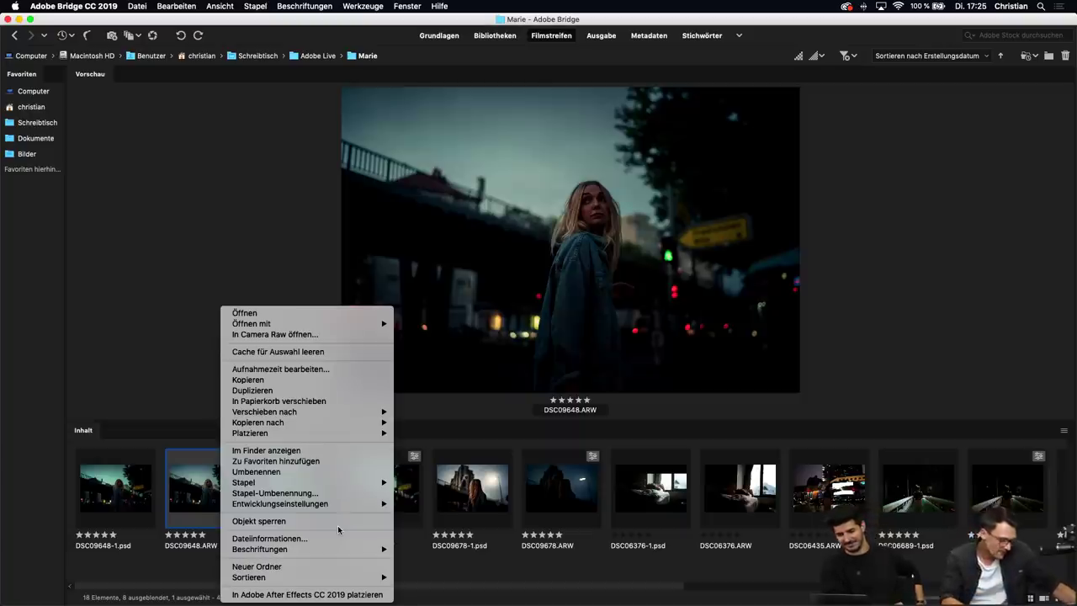
Reset DSC09648.ARW to Camera Raw-Standard under Entwicklungseinstellungen
mouse_move(360, 505)
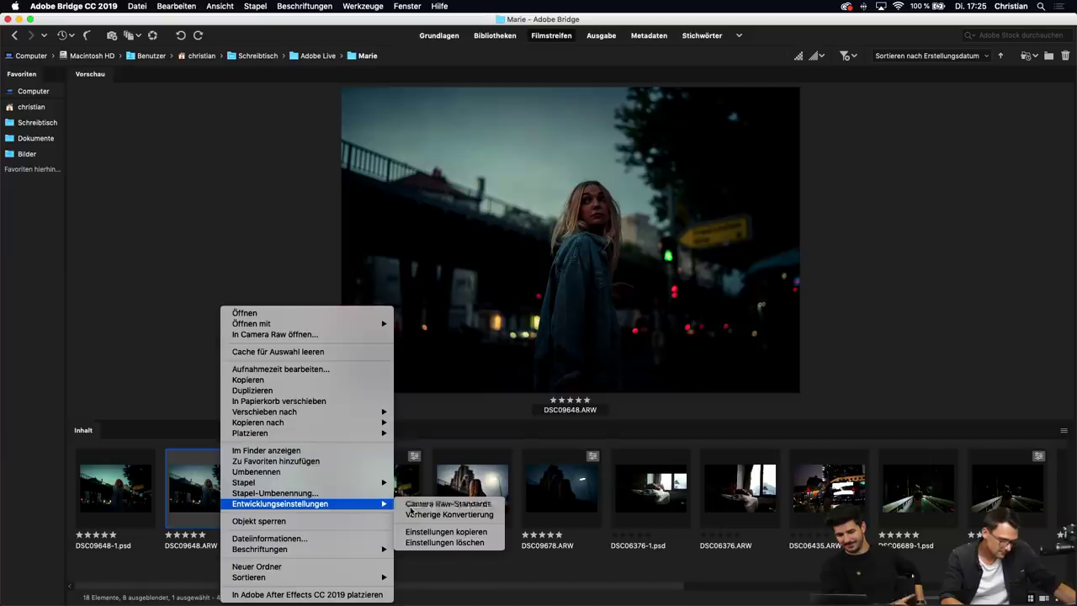
left_click(411, 513)
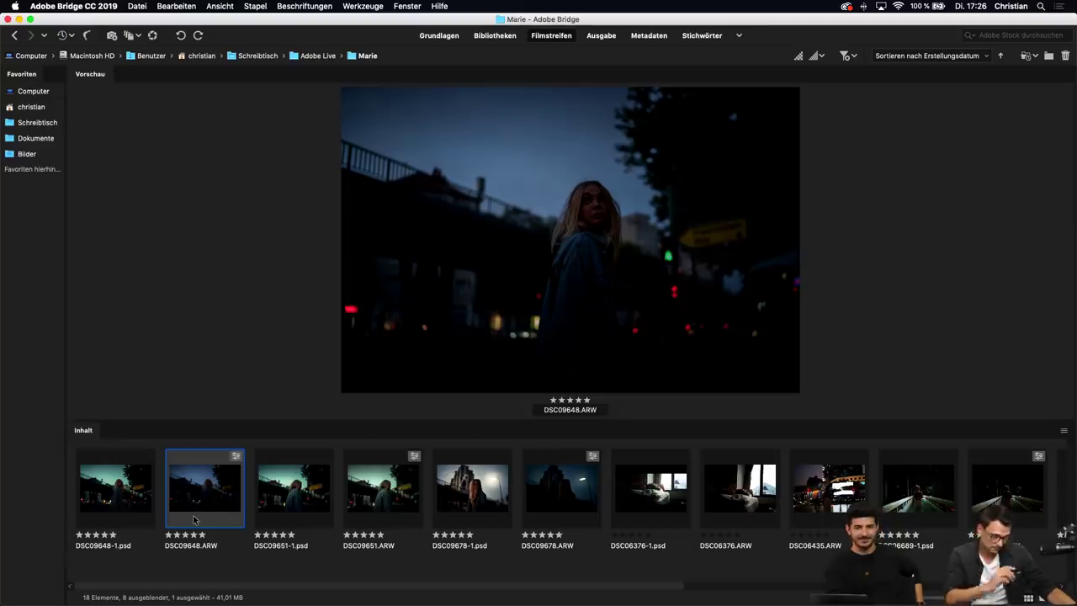
Open DSC09648.ARW in Camera Raw, collapse the Filmstrip, and set Belichtung (exposure) to +1,80
key("super+Tab")
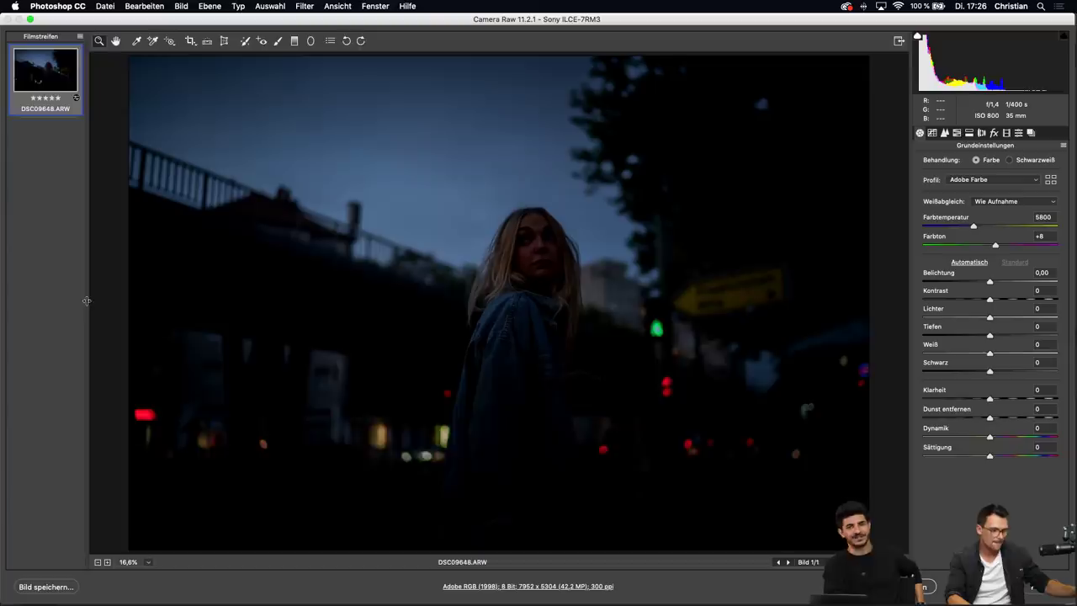
left_click_drag(86, 301, 20, 315)
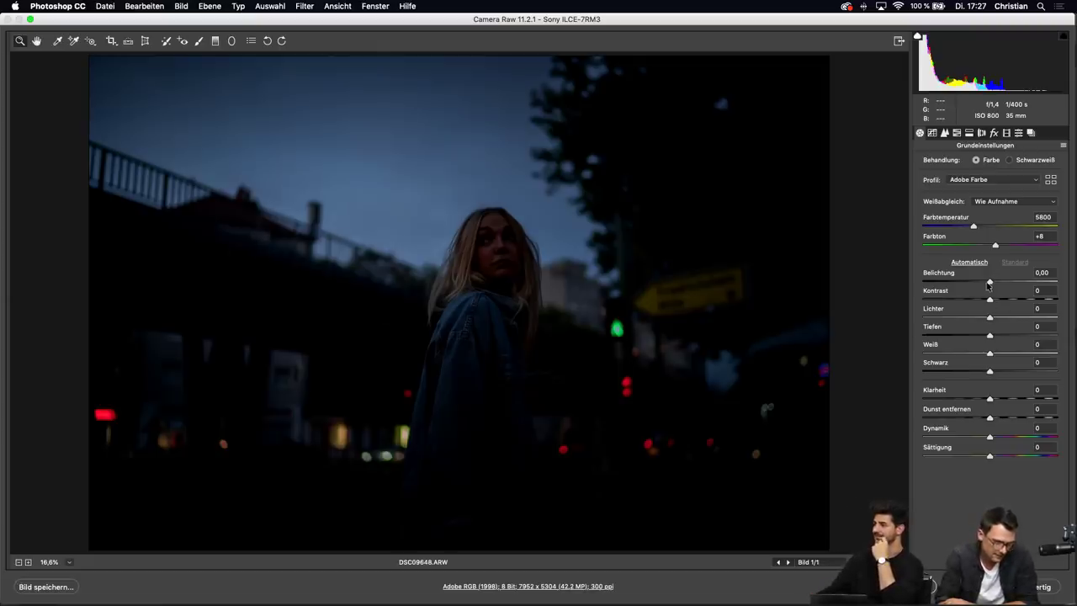
left_click_drag(990, 283, 1015, 282)
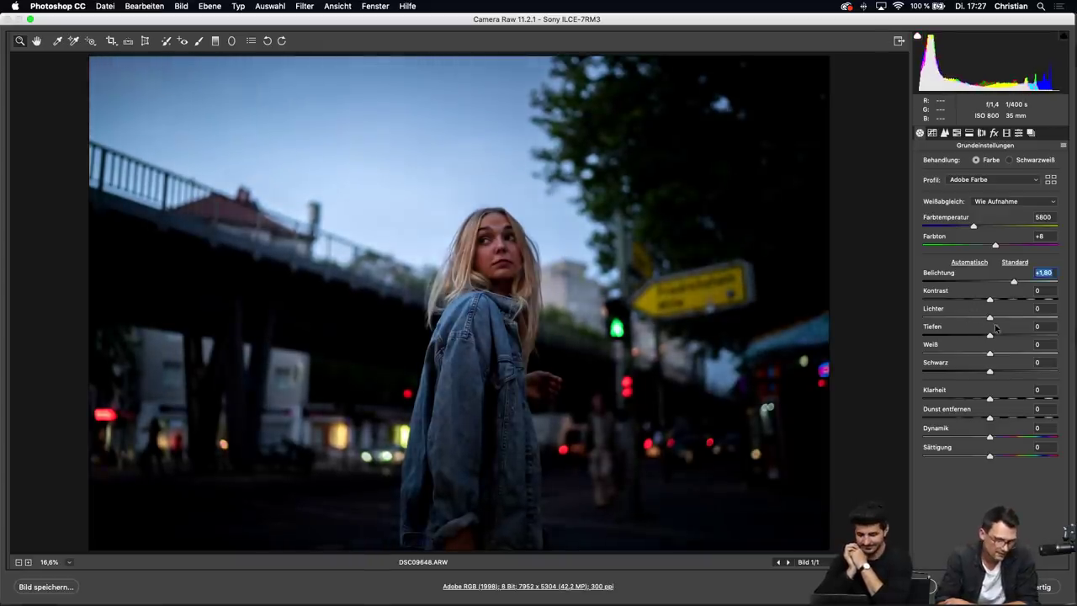
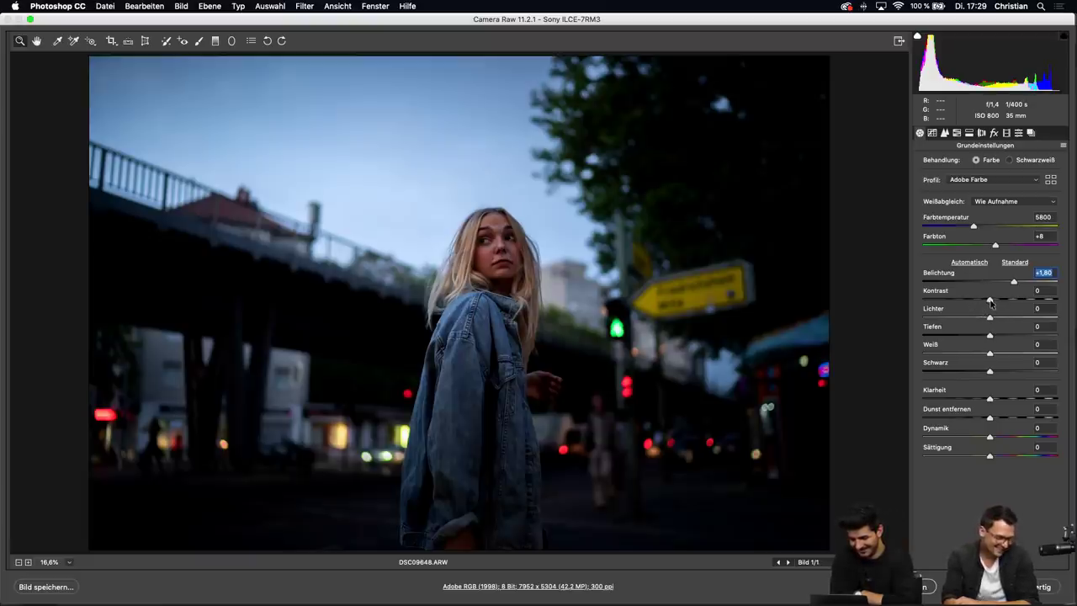
Set Farbtemperatur to 6650 and Farbton to +3, with small Kontrast tweaks along the way
left_click_drag(991, 303, 995, 301)
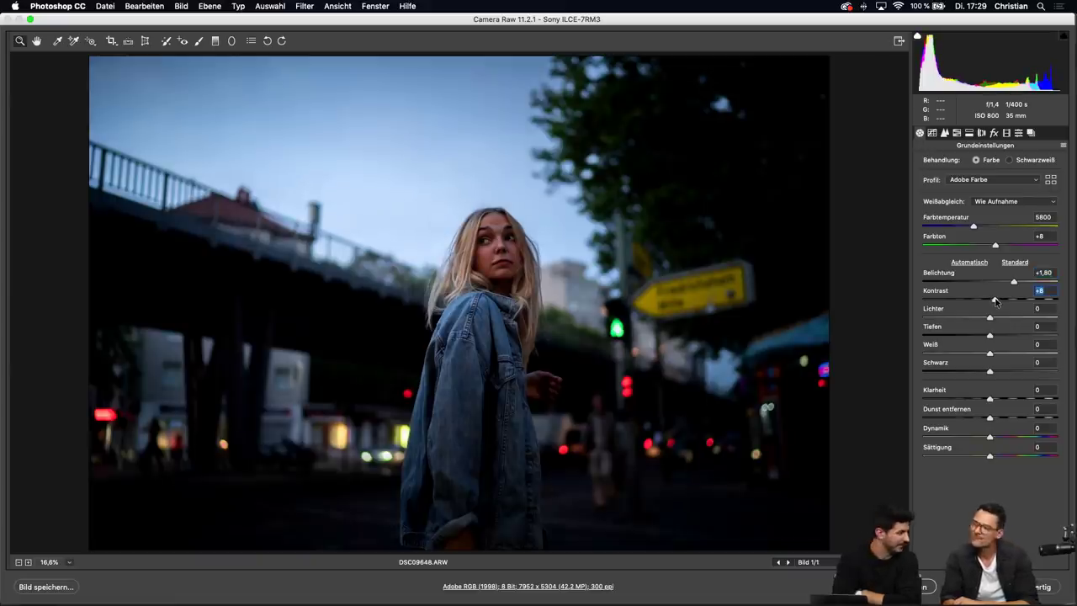
left_click_drag(996, 302, 993, 302)
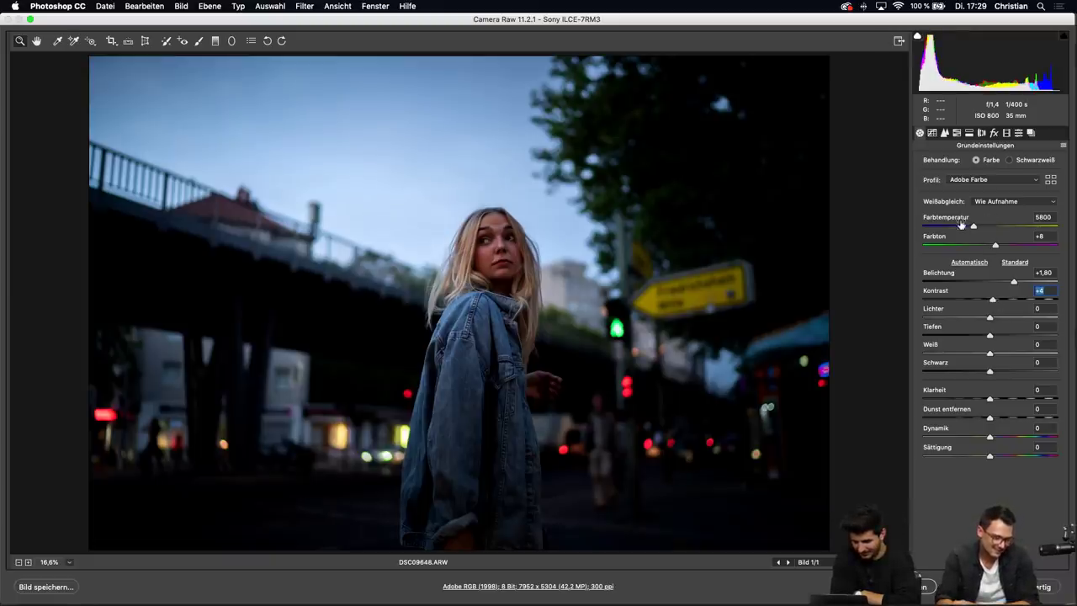
left_click_drag(973, 225, 990, 217)
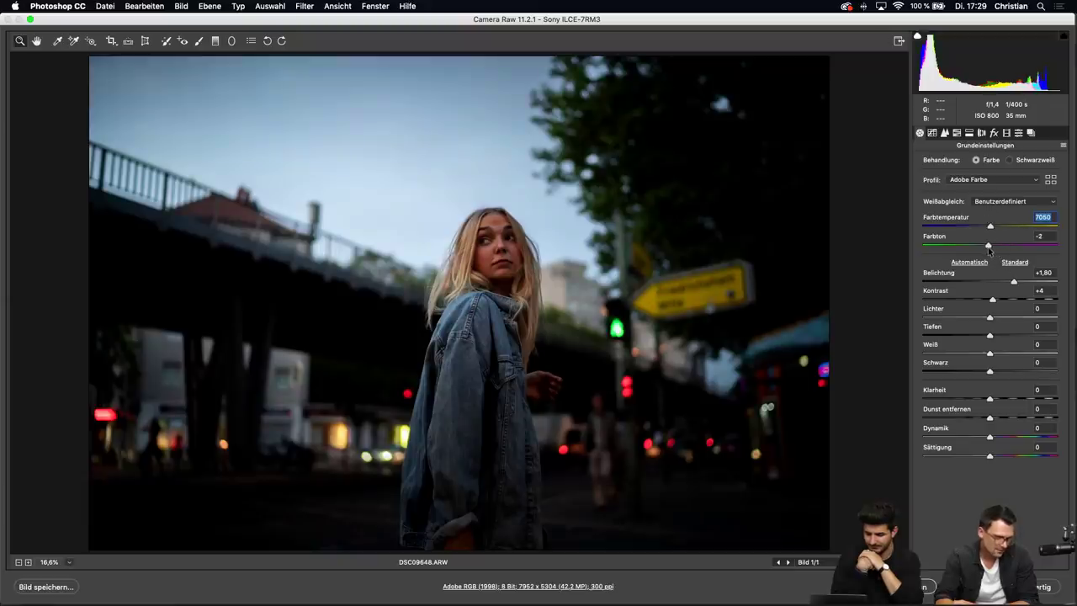
left_click_drag(995, 247, 994, 246)
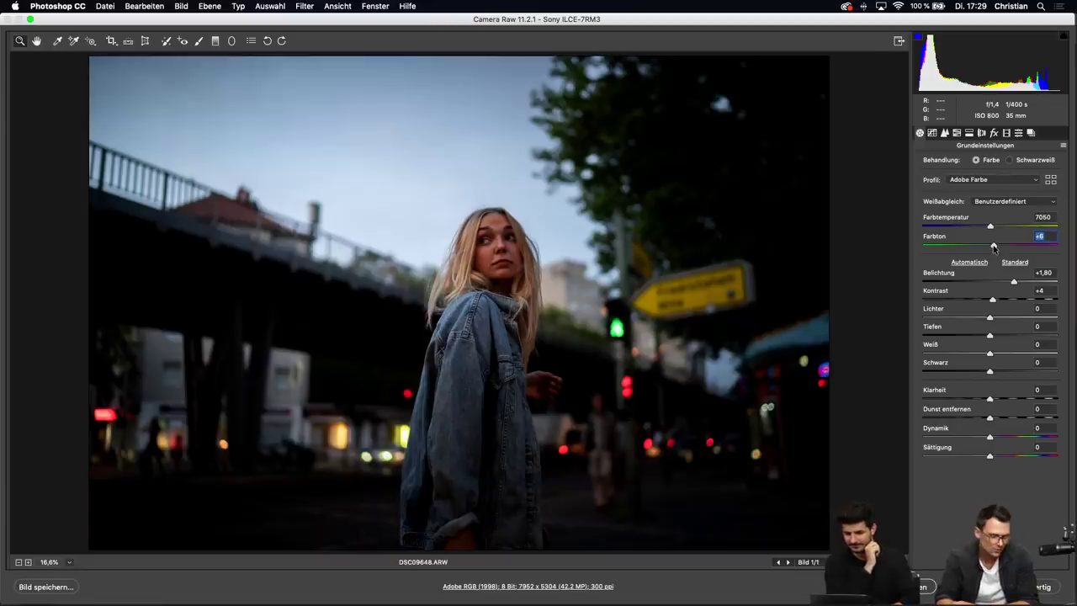
left_click_drag(994, 247, 992, 247)
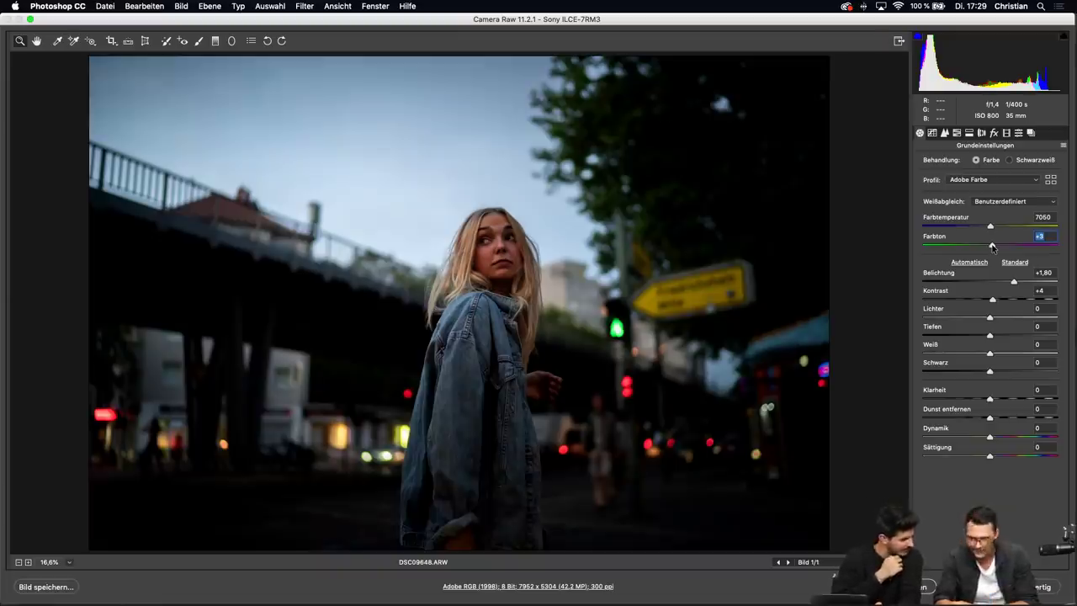
left_click_drag(992, 227, 986, 230)
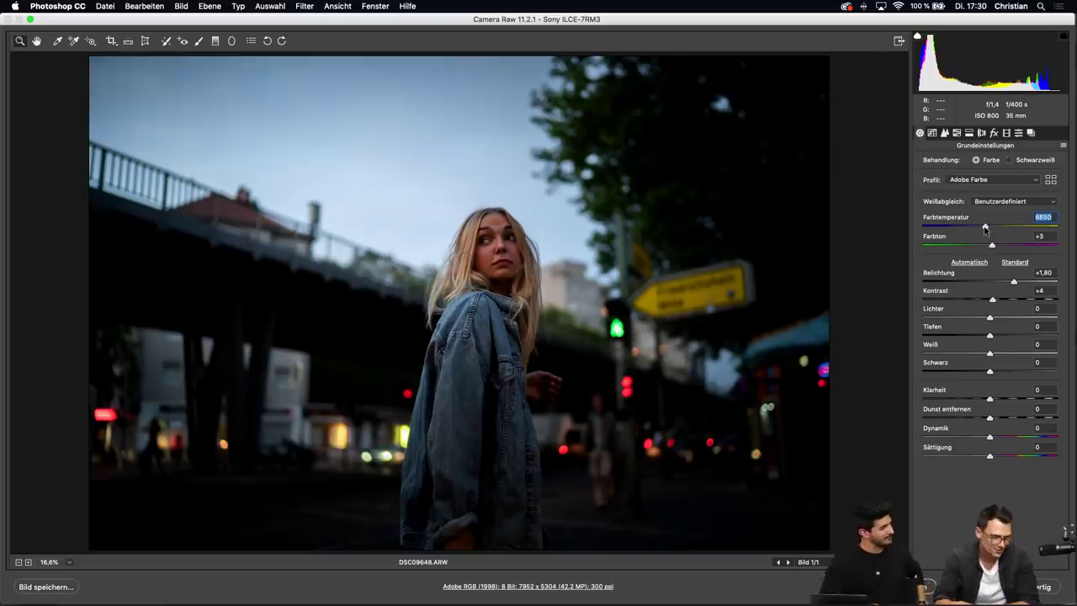
Set Lichter to -9 and Tiefen to +21, and settle Kontrast at +11
mouse_move(990, 318)
left_mouse_down()
mouse_move(980, 319)
mouse_move(998, 334)
mouse_move(999, 300)
left_mouse_up()
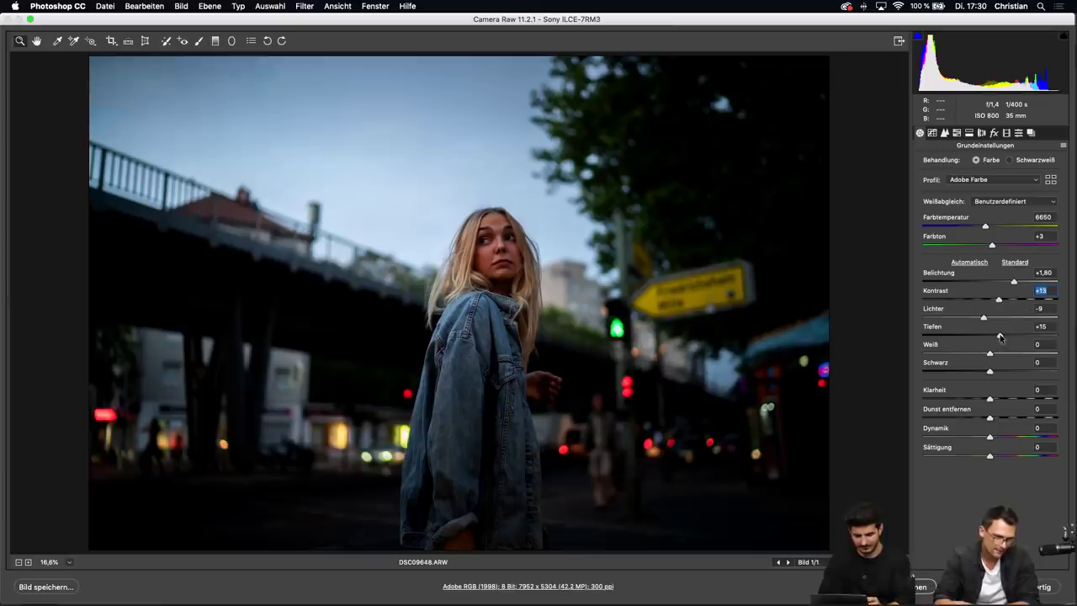
left_click_drag(1000, 336, 1003, 336)
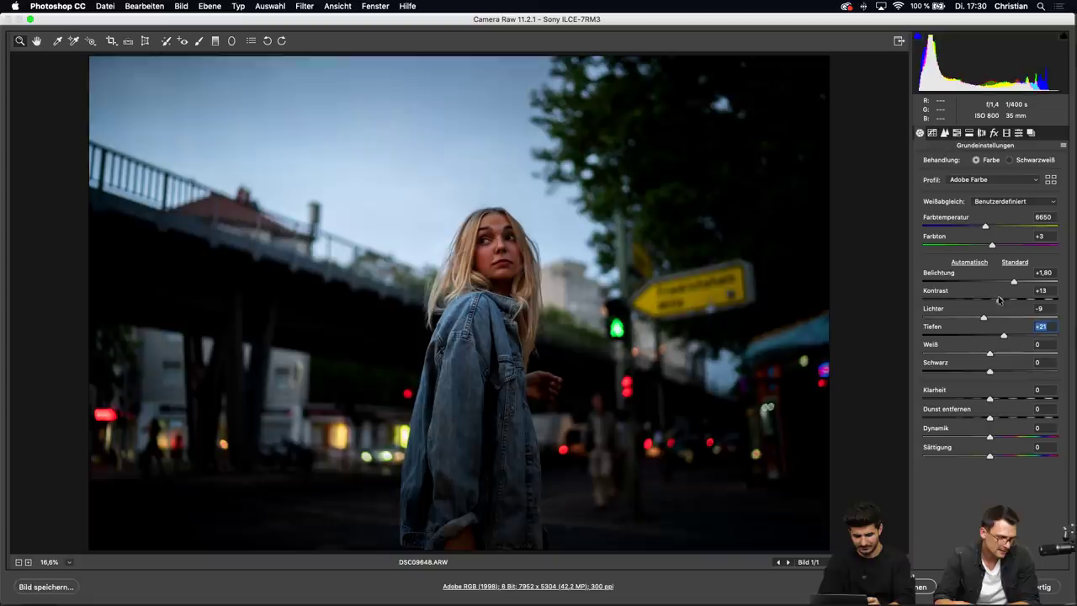
left_click_drag(998, 299, 996, 297)
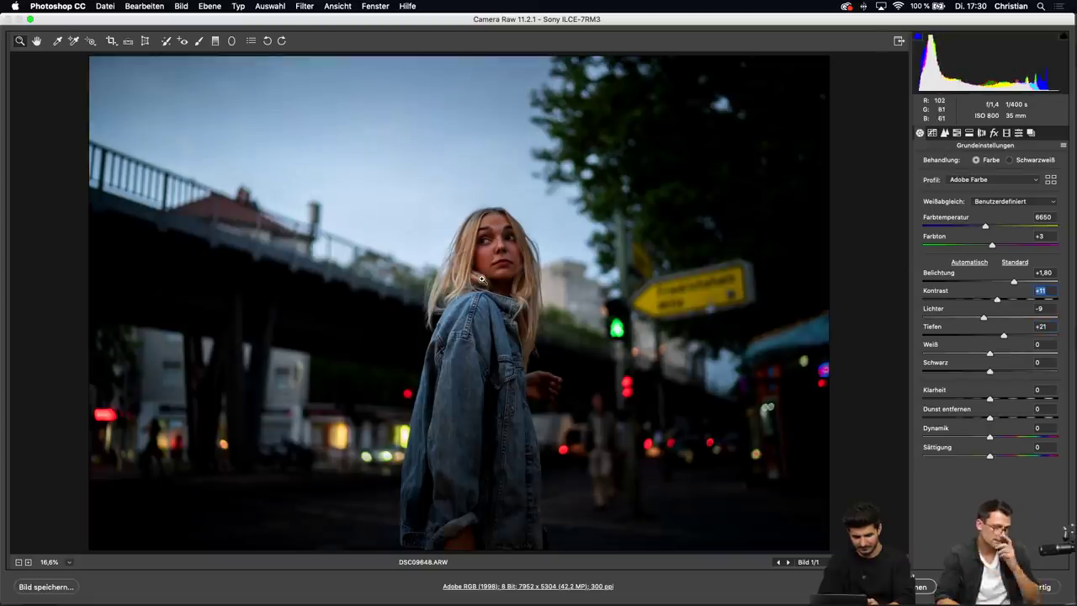
Switch to the Radial Filter and delete the existing radial filters
left_click(231, 39)
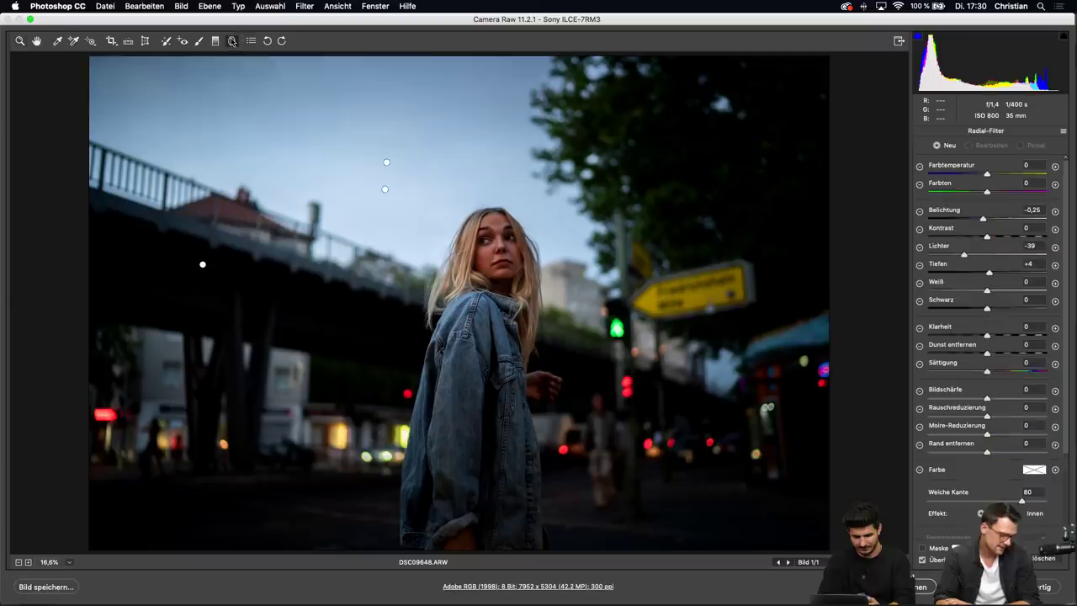
left_click(385, 189)
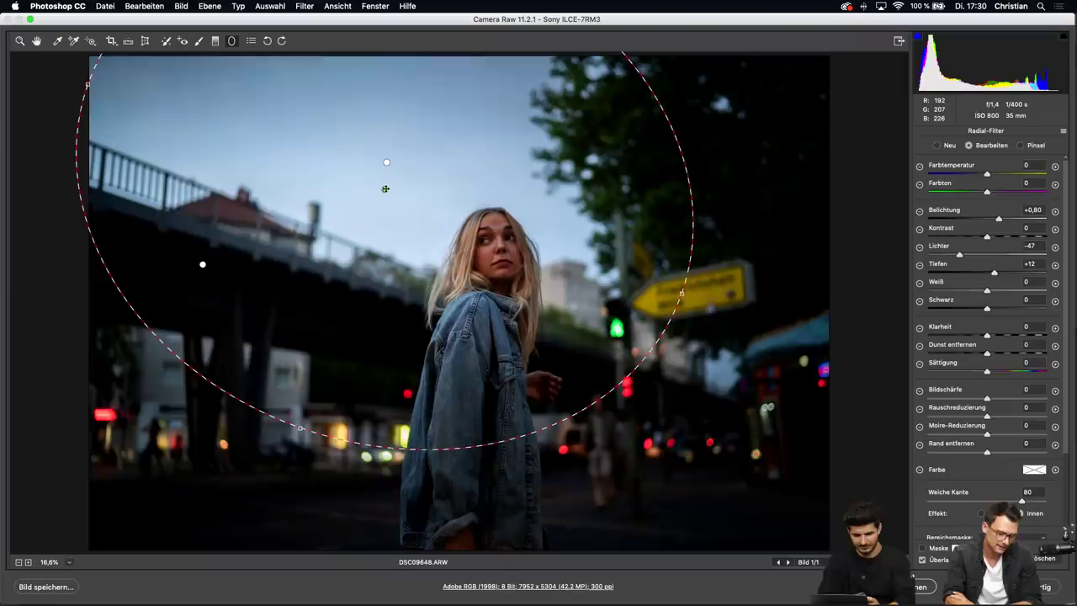
key("Delete")
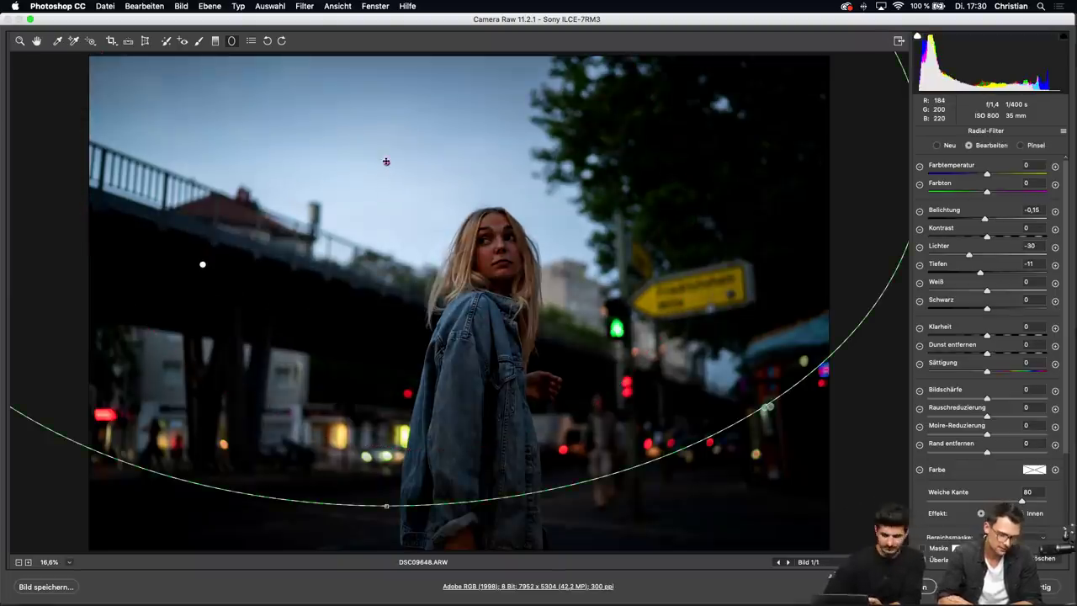
key("Delete")
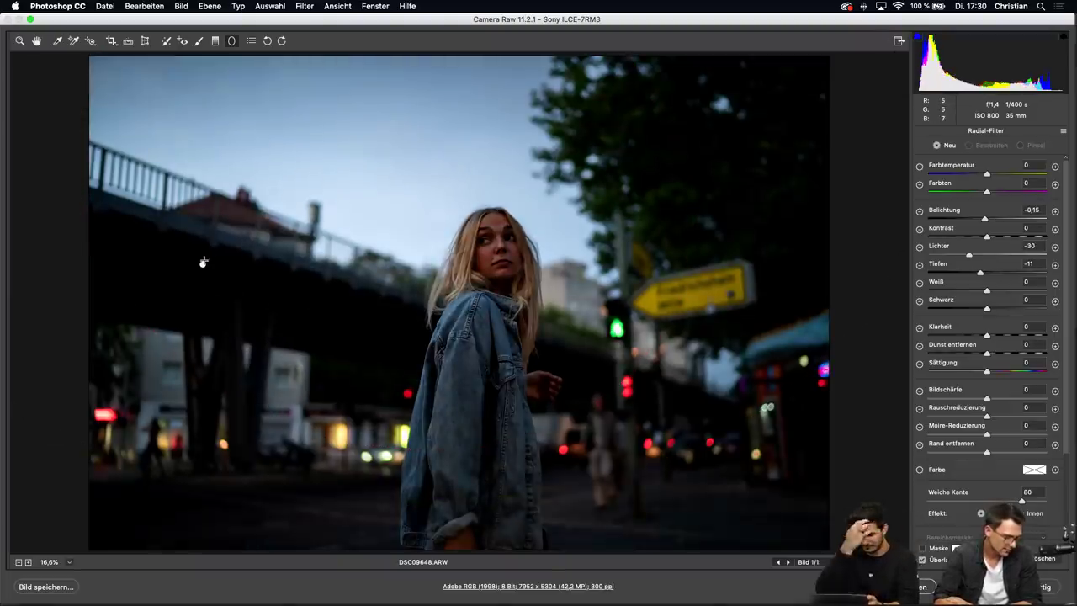
key("super+z")
key("Delete")
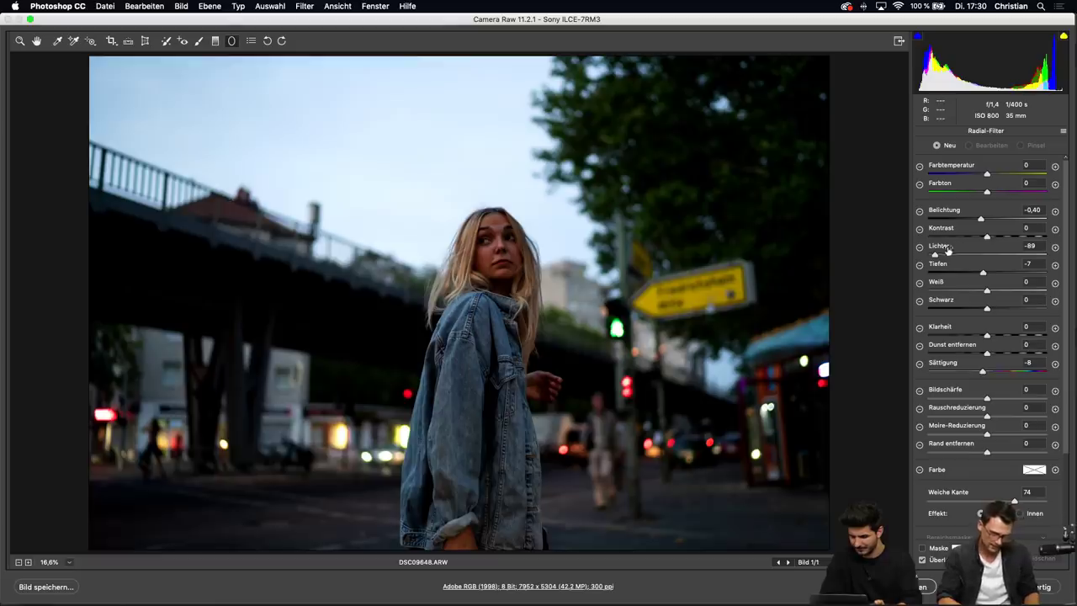
Draw a large vignetting radial filter (Belichtung -0,60, Lichter -89), then move and rotate it
left_click_drag(981, 219, 979, 218)
left_click_drag(394, 178, 665, 404)
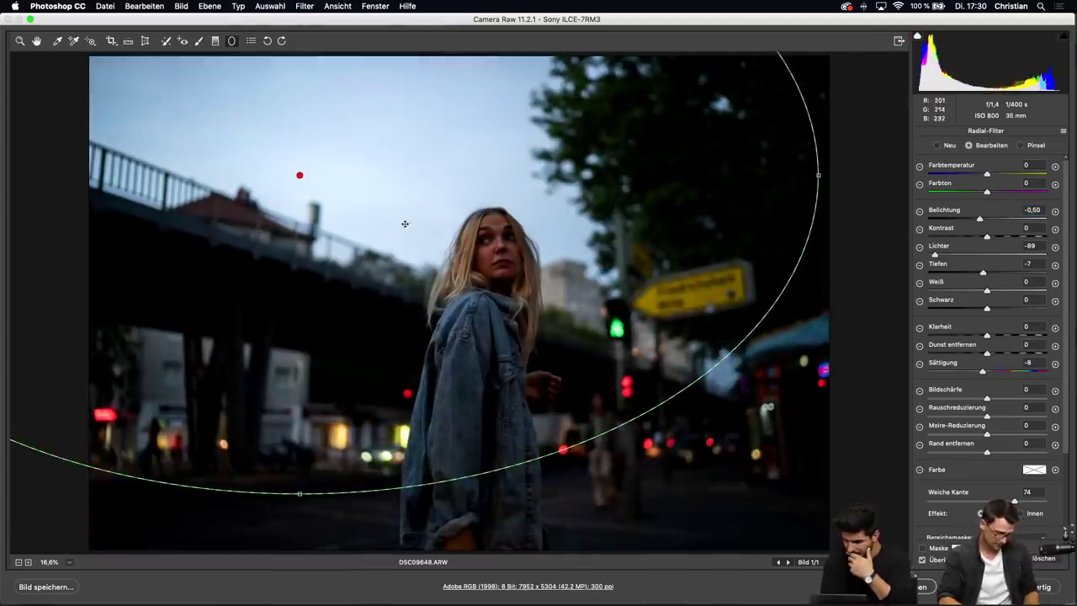
left_click_drag(298, 173, 286, 211)
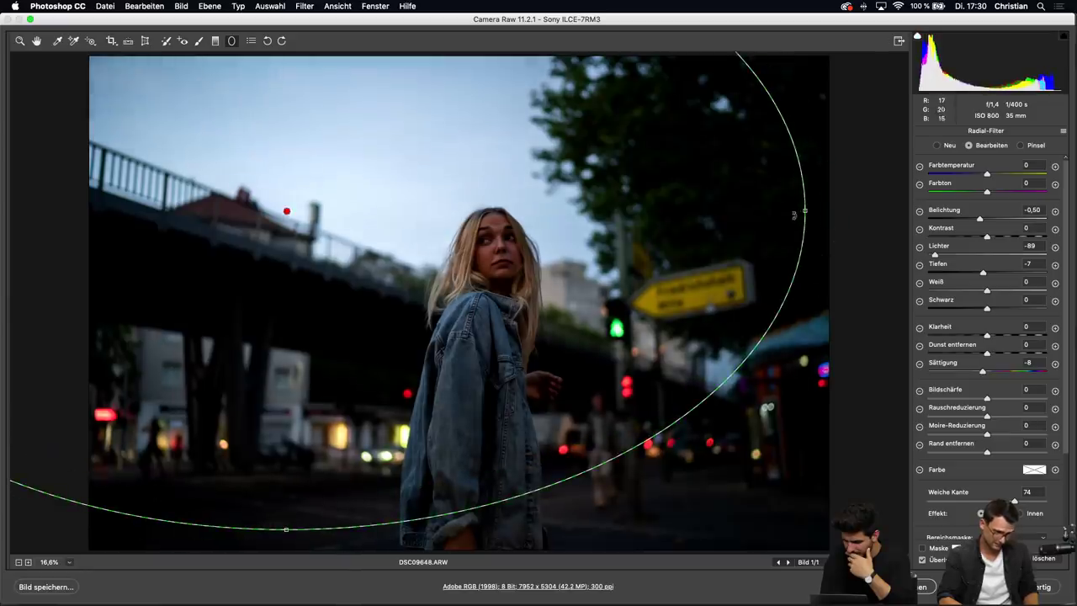
left_click_drag(818, 212, 833, 296)
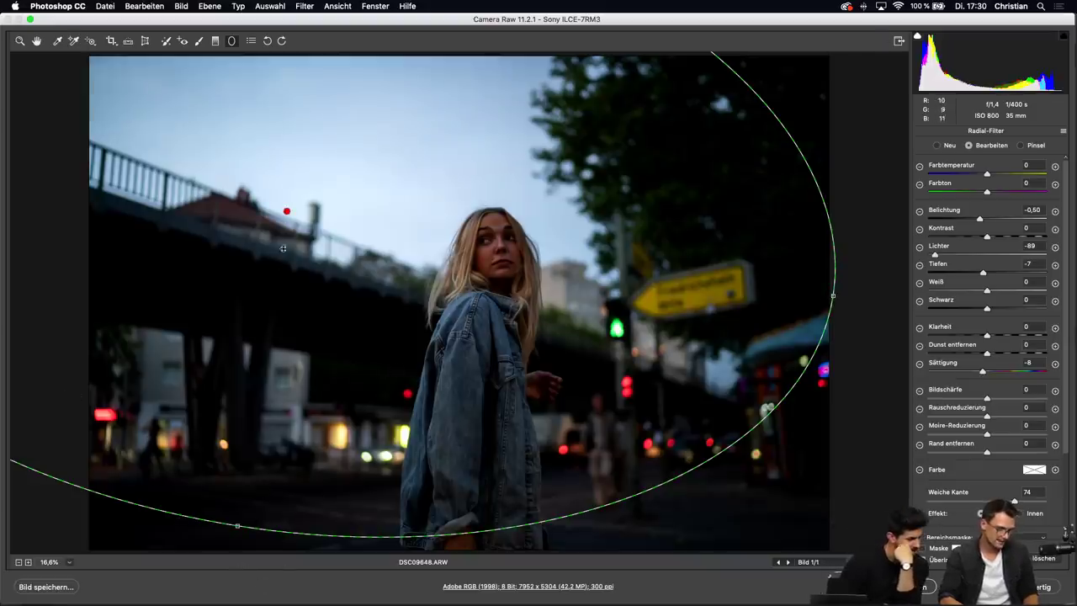
left_click_drag(286, 211, 318, 266)
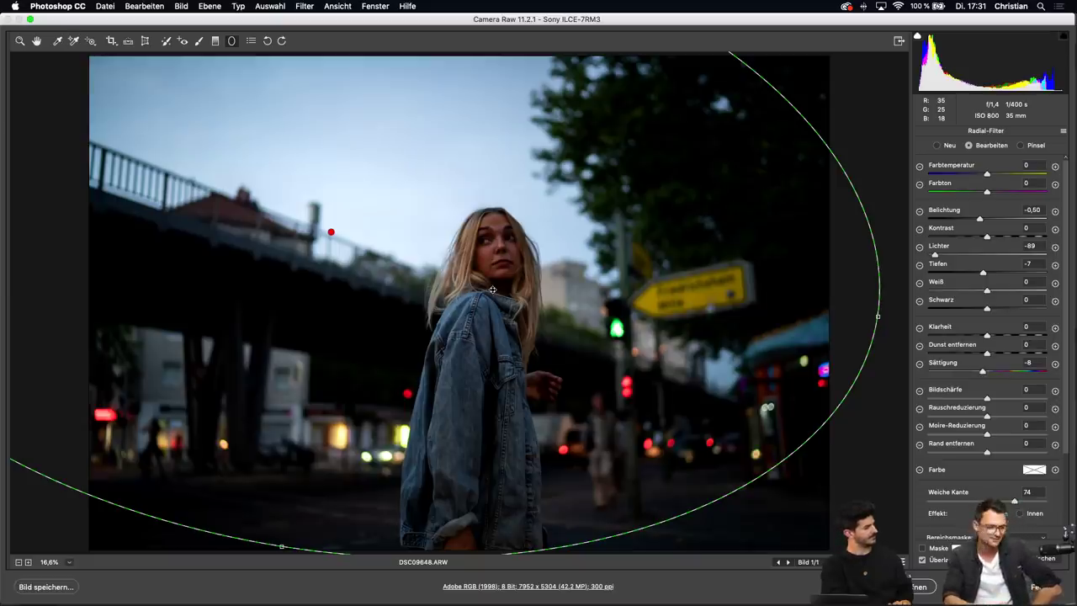
left_click_drag(330, 231, 295, 222)
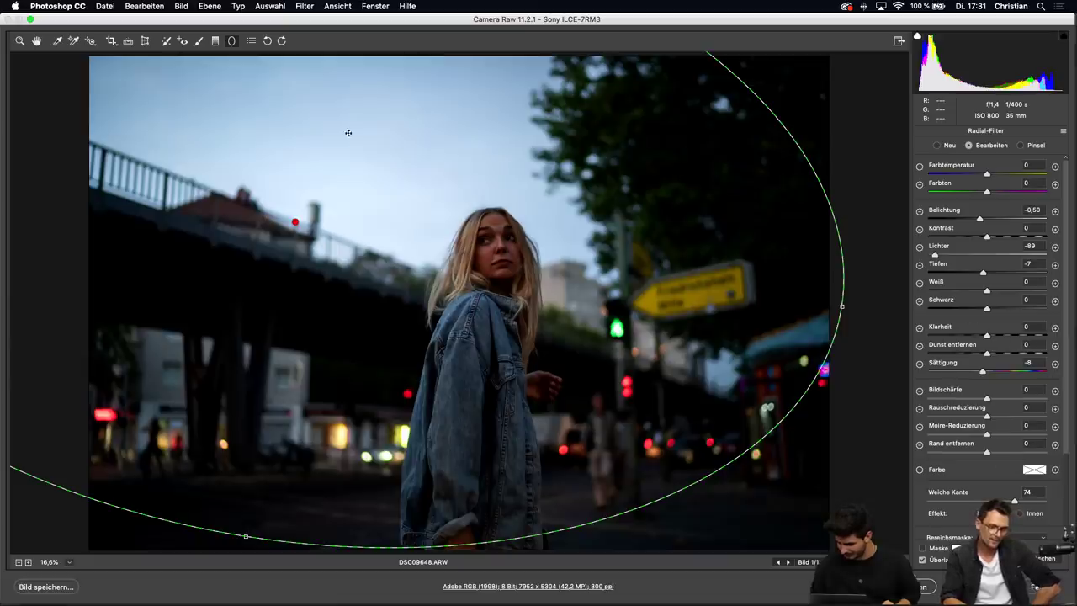
Draw a second huge radial filter from the centre, shift it, and set Belichtung -0,40
left_click(233, 44)
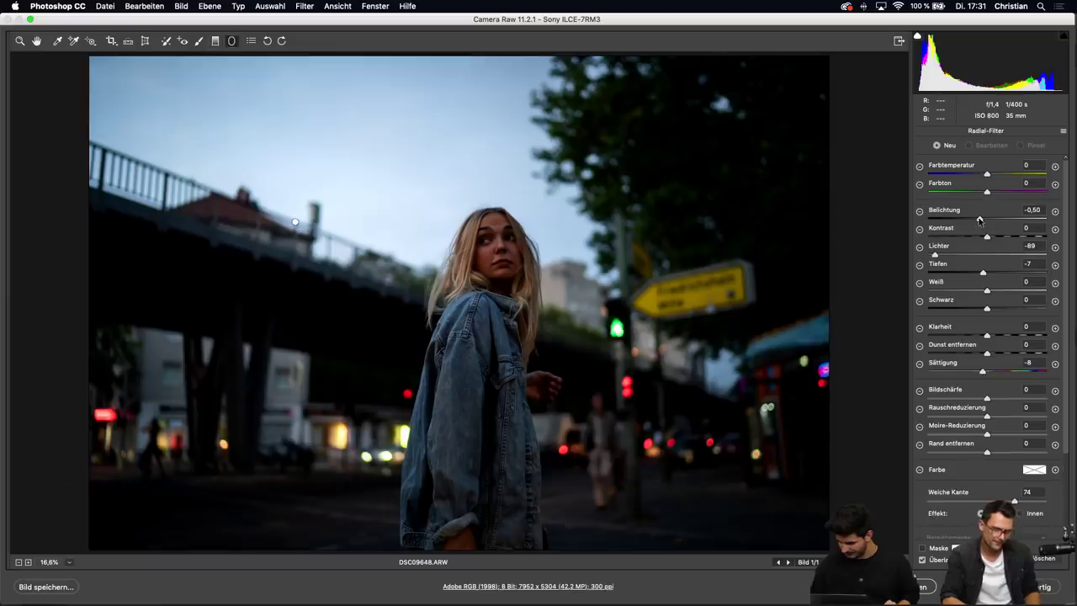
left_click_drag(420, 240, 860, 458)
left_click_drag(402, 240, 309, 266)
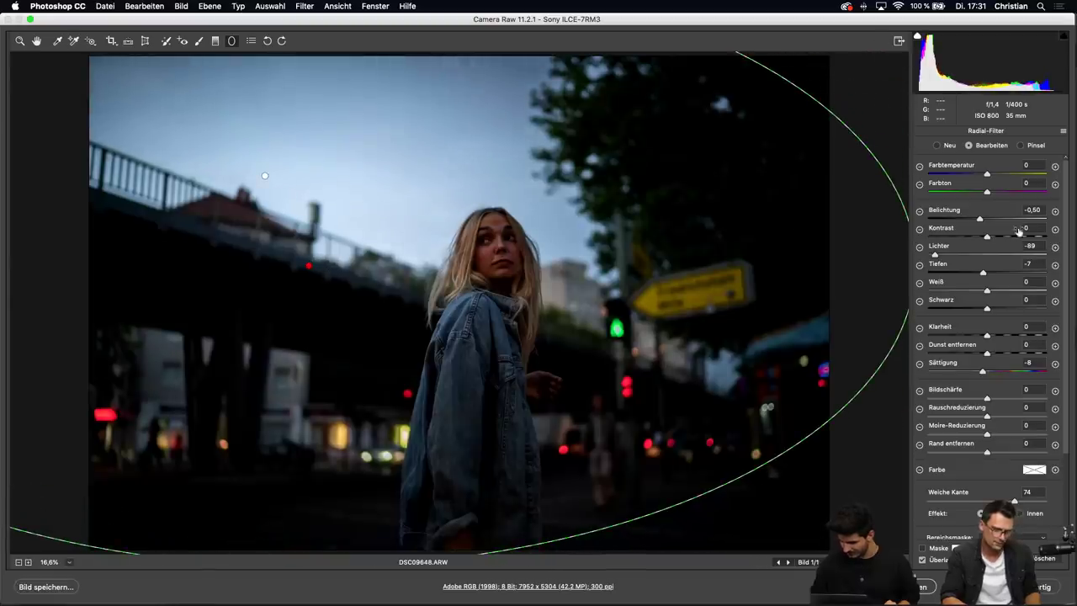
left_click_drag(980, 219, 980, 220)
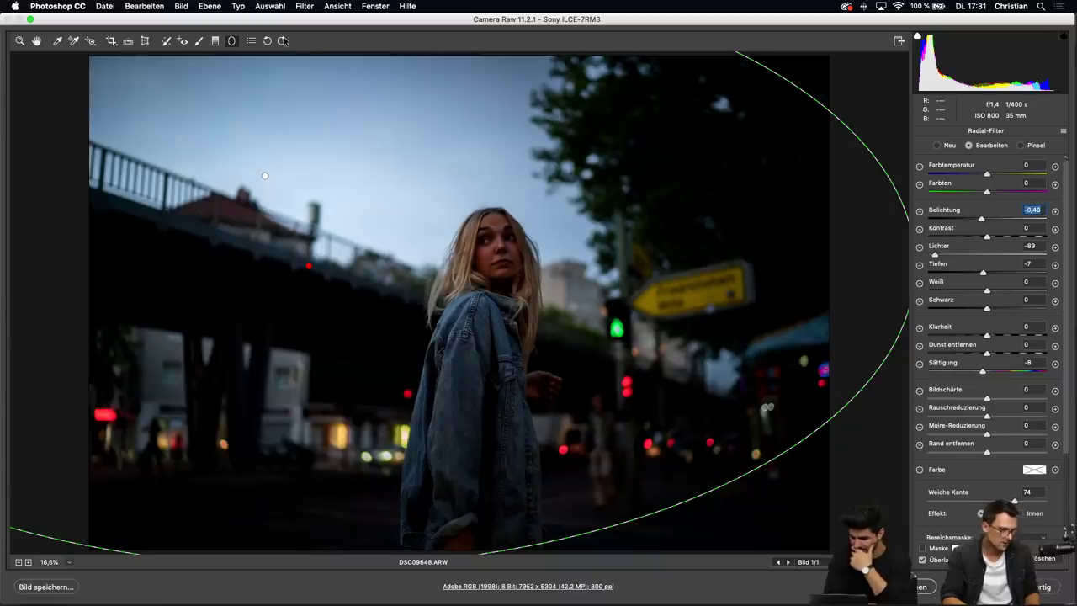
left_click(231, 40)
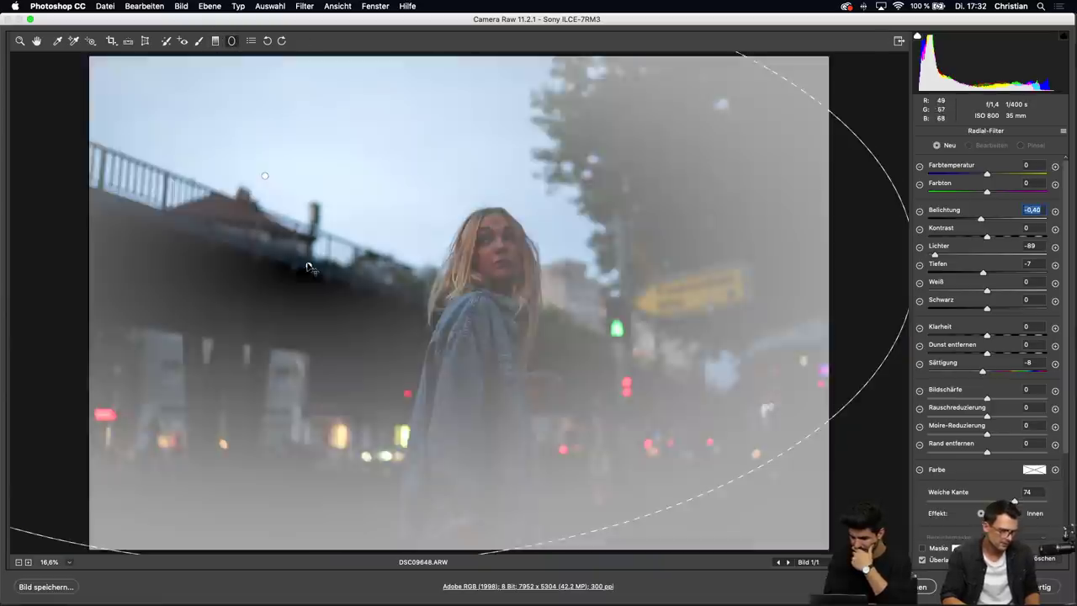
left_click(308, 265)
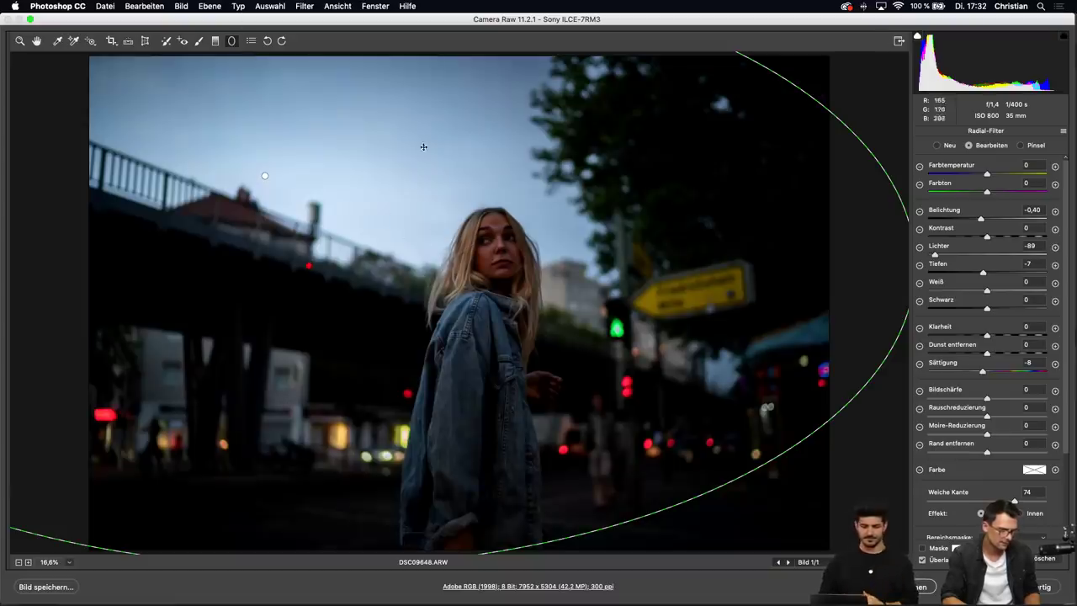
left_click_drag(308, 265, 392, 267)
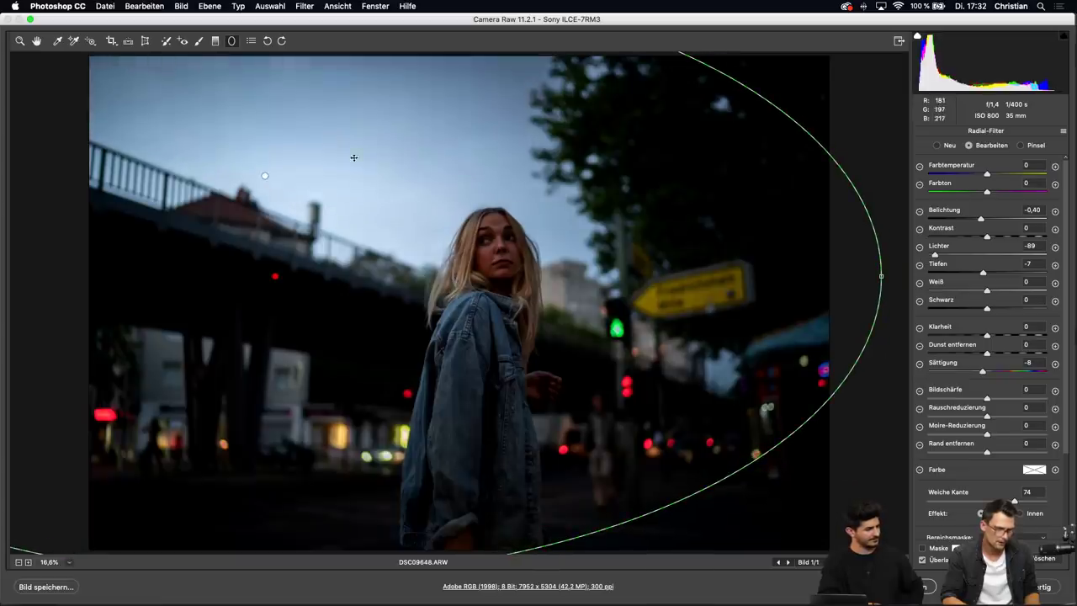
Draw a brightening radial filter around the woman's head, resetting Tiefen to 0
left_click(232, 40)
left_click_drag(465, 232, 627, 467)
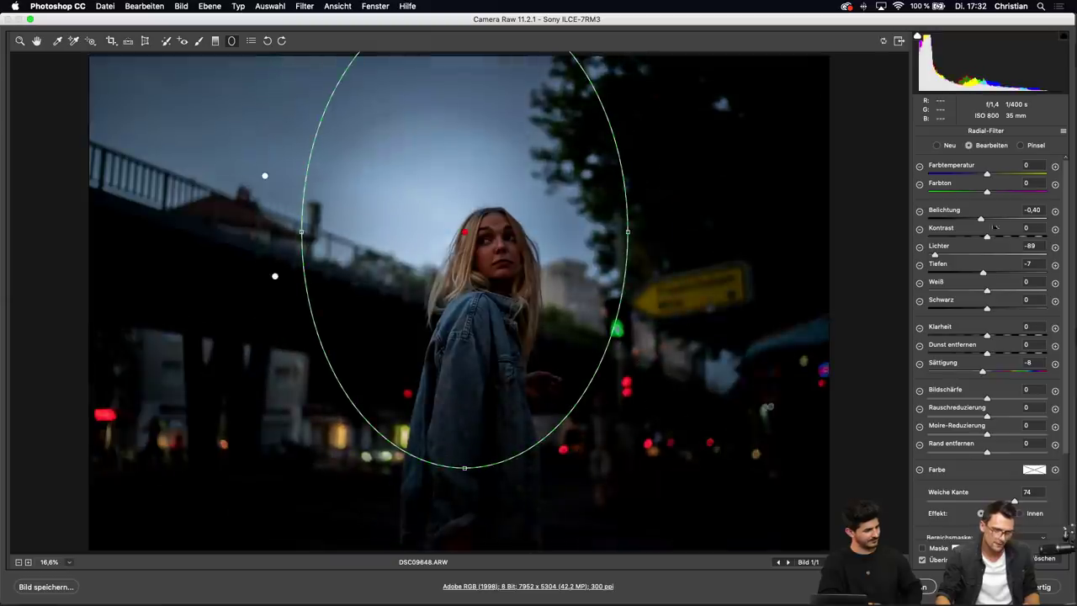
left_click(1021, 513)
left_click_drag(935, 254, 990, 219)
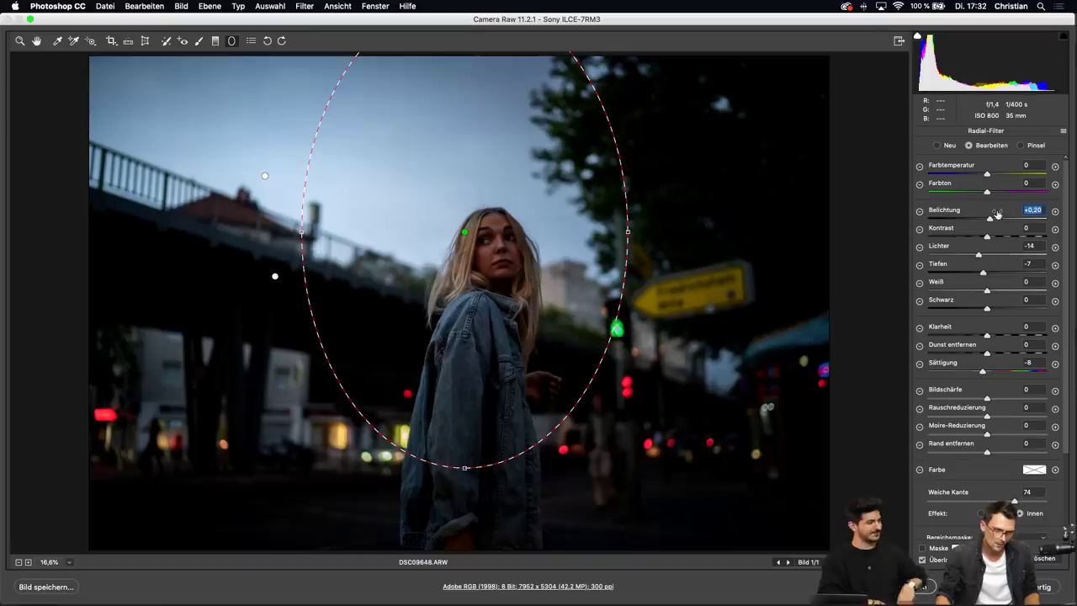
key("Down")
key("Down")
key("Down")
double_click(984, 271)
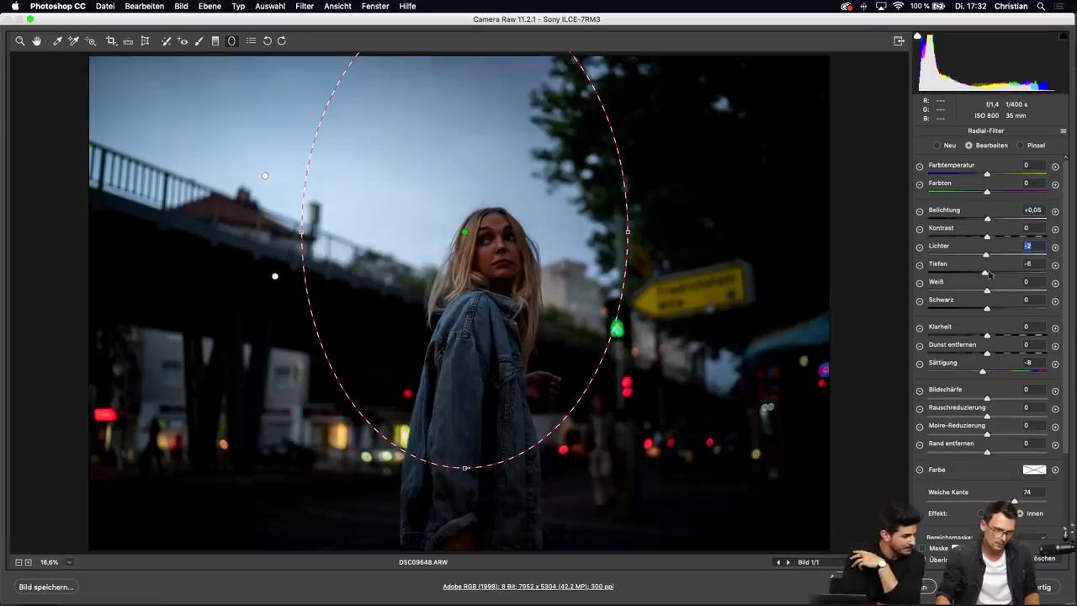
left_click_drag(464, 233, 467, 337)
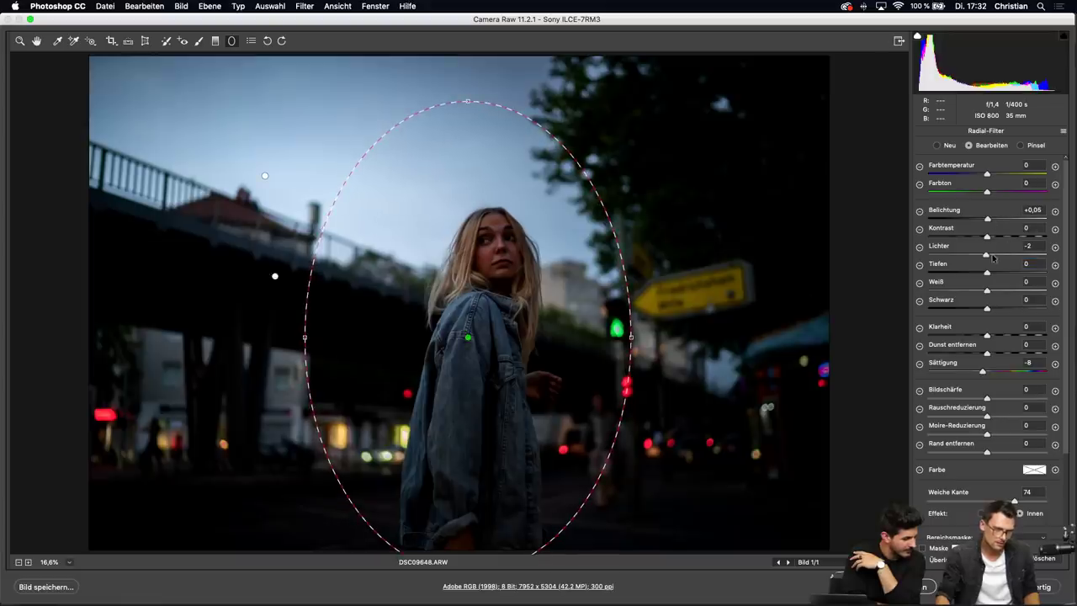
Set the filter to Belichtung +0,25 and Lichter -35, reshape it into a tall oval, and finish editing
left_click_drag(986, 254, 989, 219)
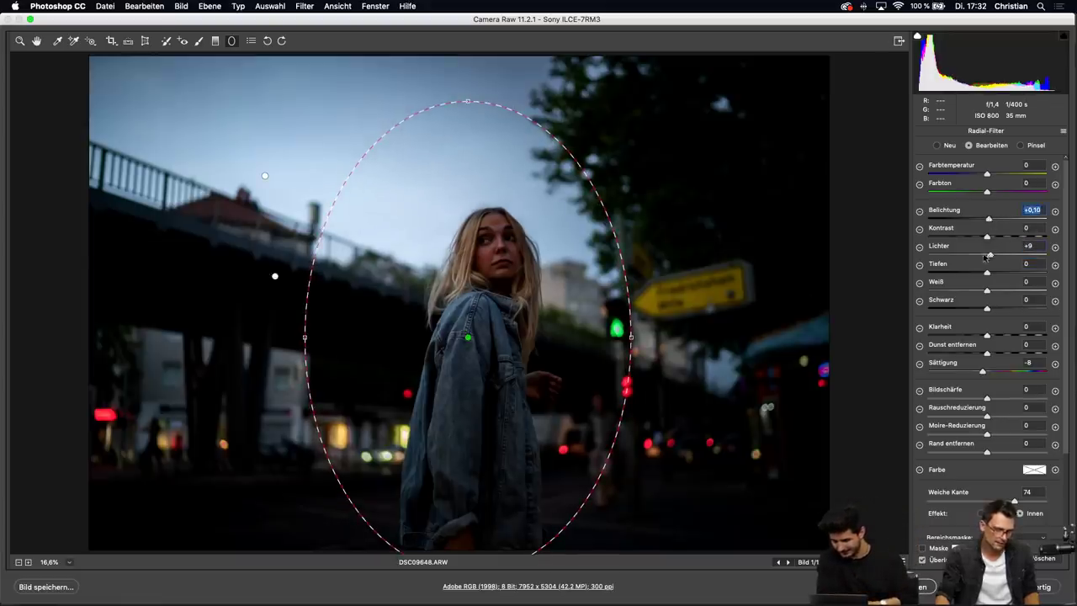
left_click_drag(985, 256, 966, 257)
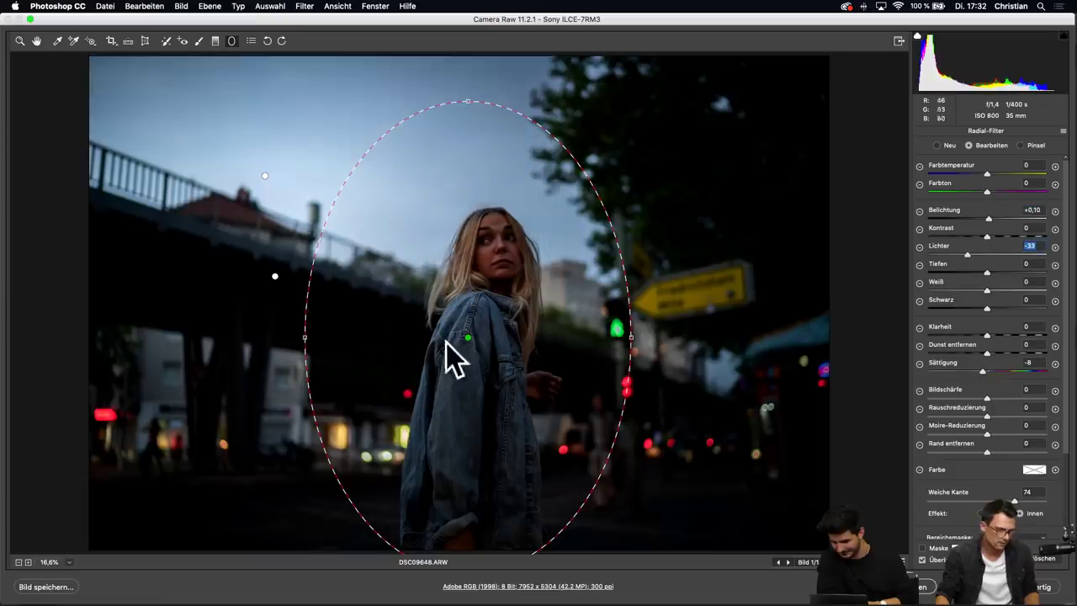
left_click_drag(467, 337, 472, 296)
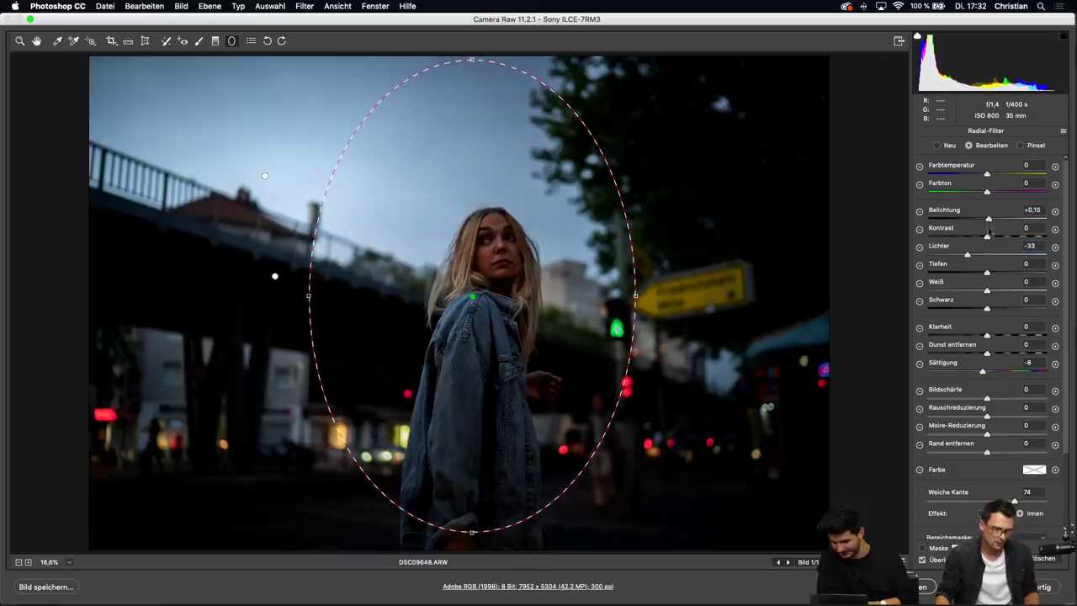
left_click_drag(988, 219, 991, 220)
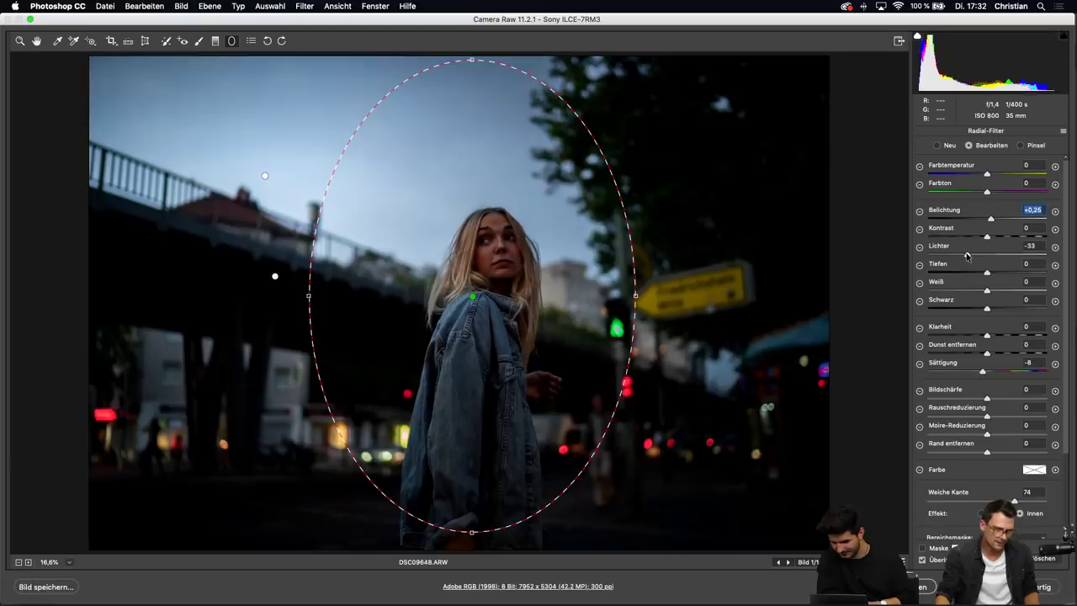
left_click_drag(967, 256, 966, 257)
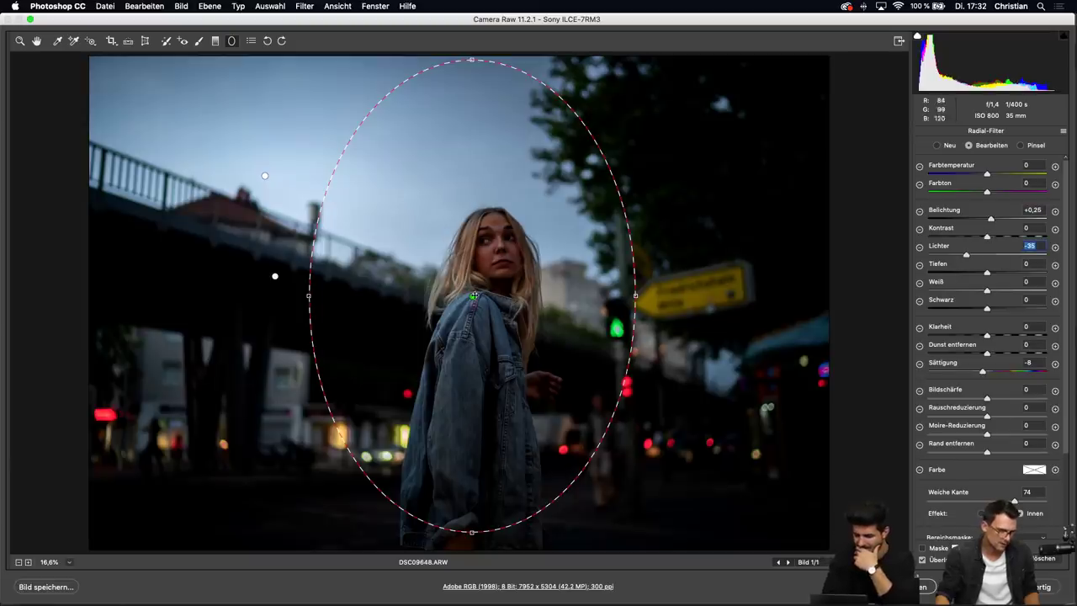
left_click_drag(634, 295, 478, 182)
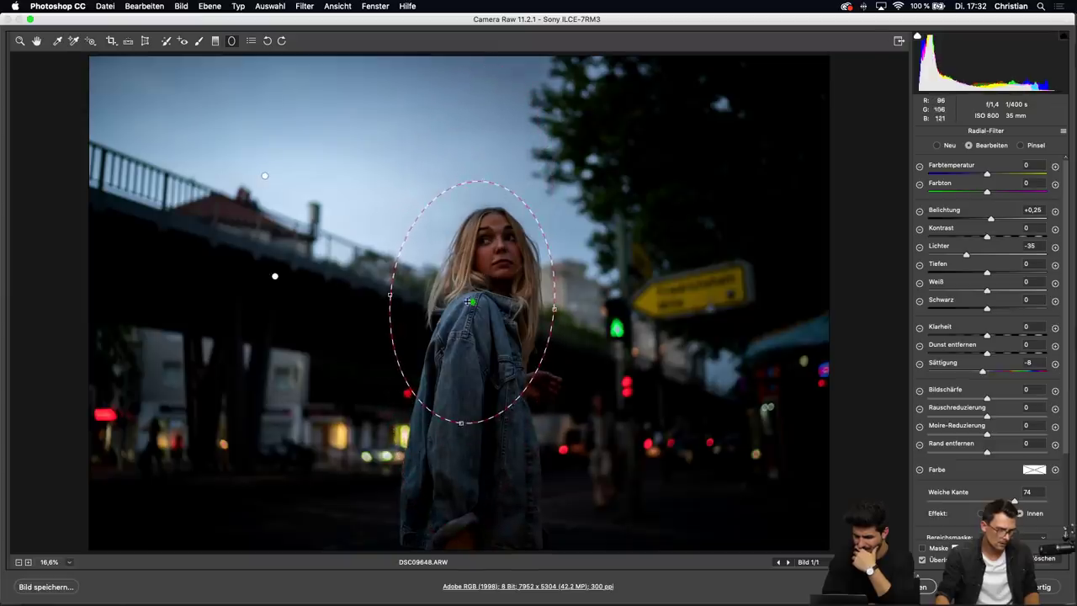
mouse_move(467, 300)
left_mouse_down()
mouse_move(459, 286)
mouse_move(468, 293)
left_mouse_up()
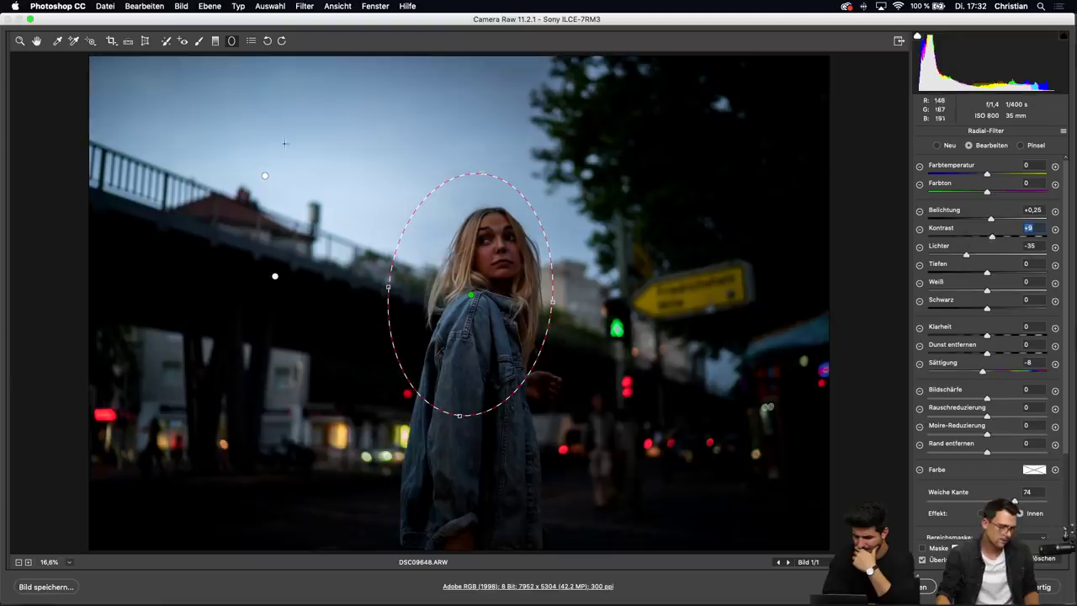
left_click(36, 41)
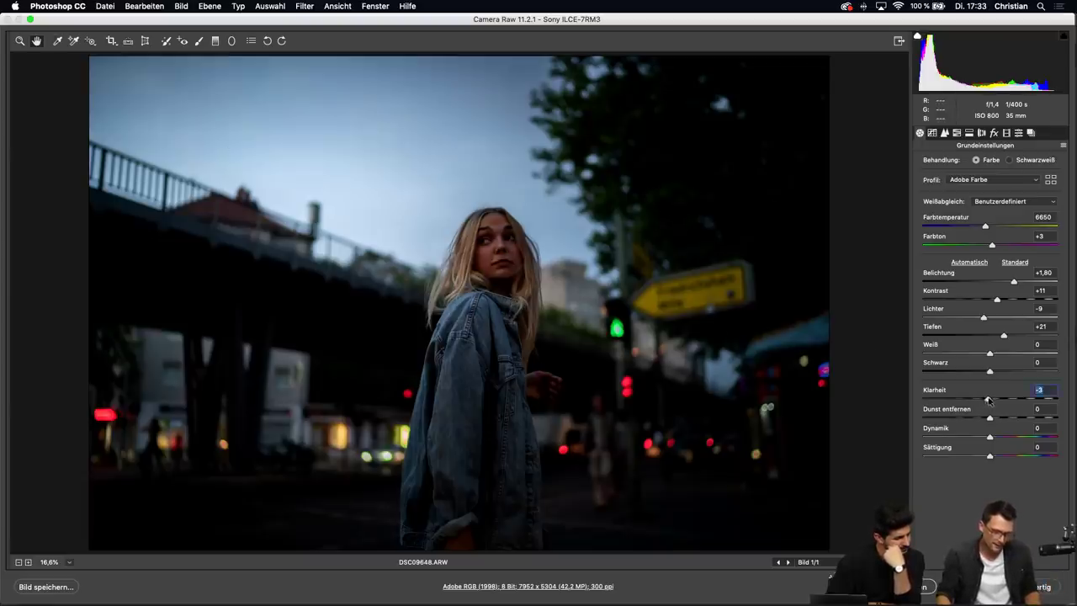
Set Klarheit to -4, Dynamik to +14 and Sättigung to -10 in Grundeinstellungen
left_click_drag(990, 400, 986, 401)
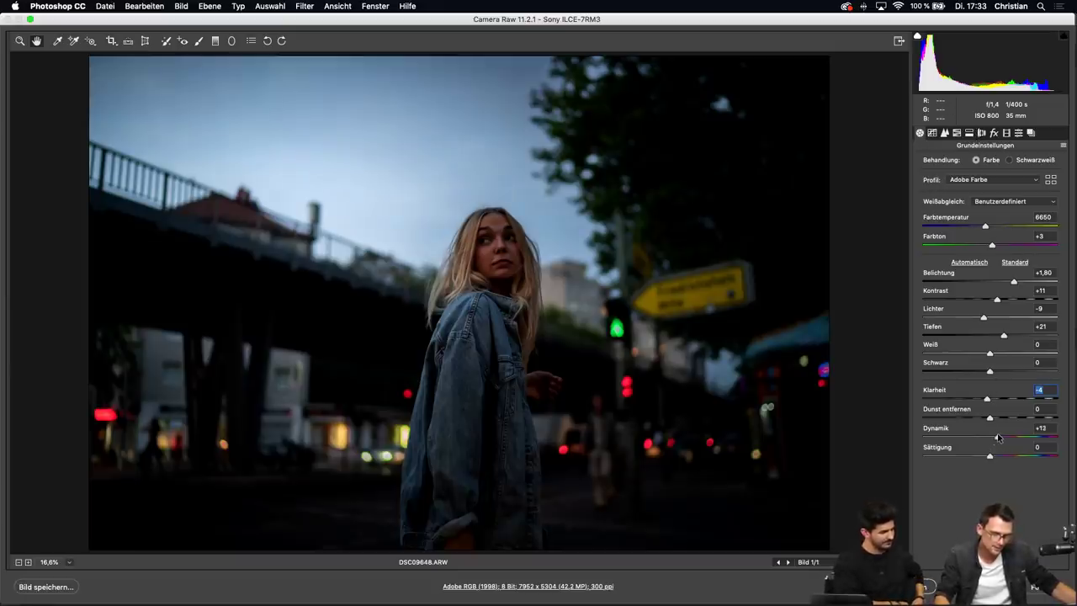
left_click_drag(999, 436, 998, 437)
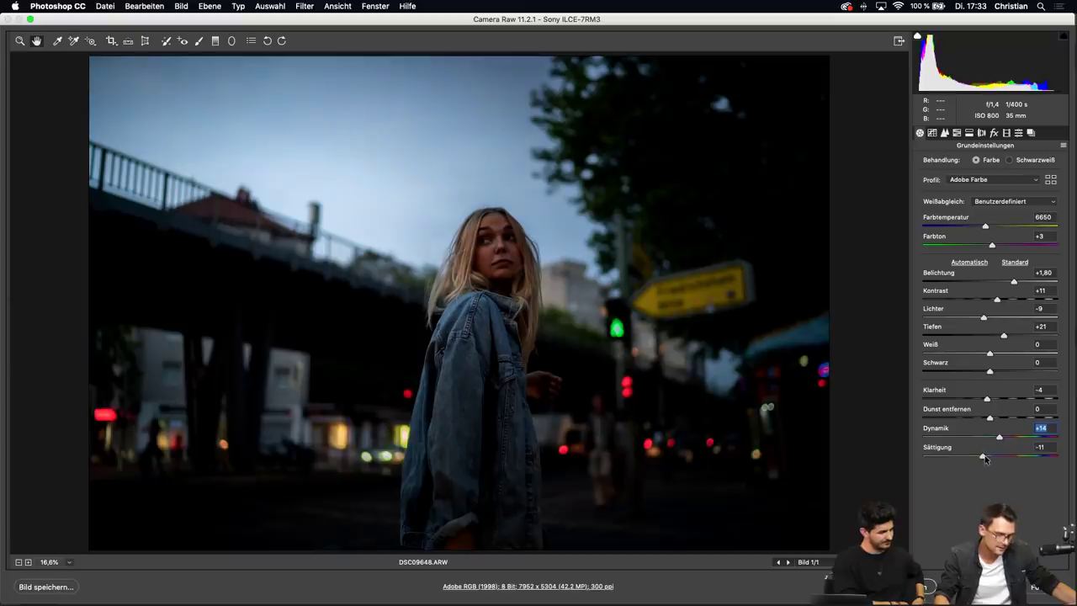
left_click(984, 457)
left_click_drag(999, 437, 985, 458)
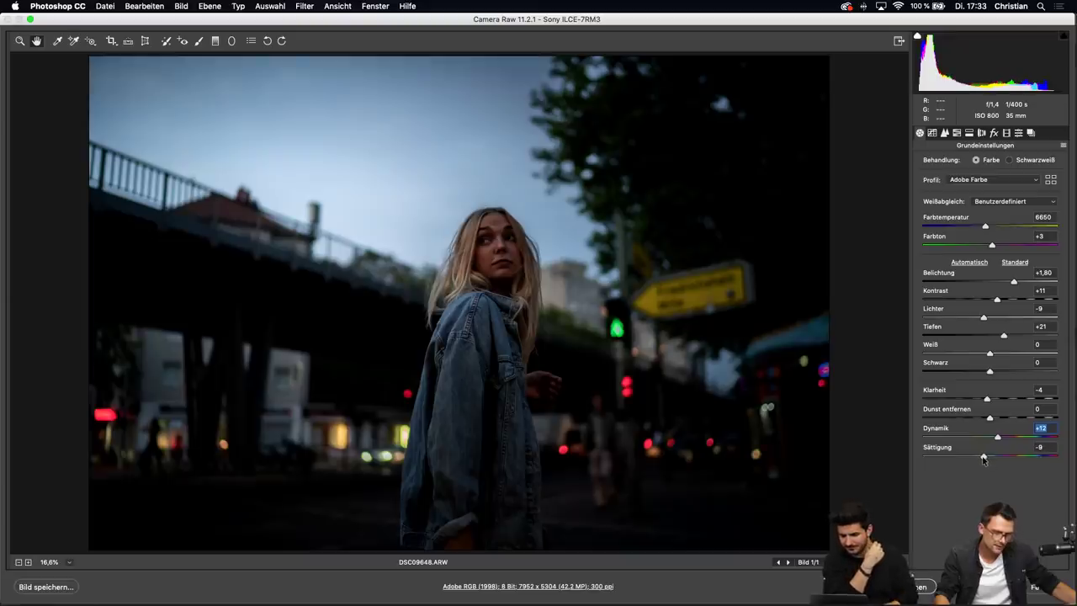
left_click(984, 459)
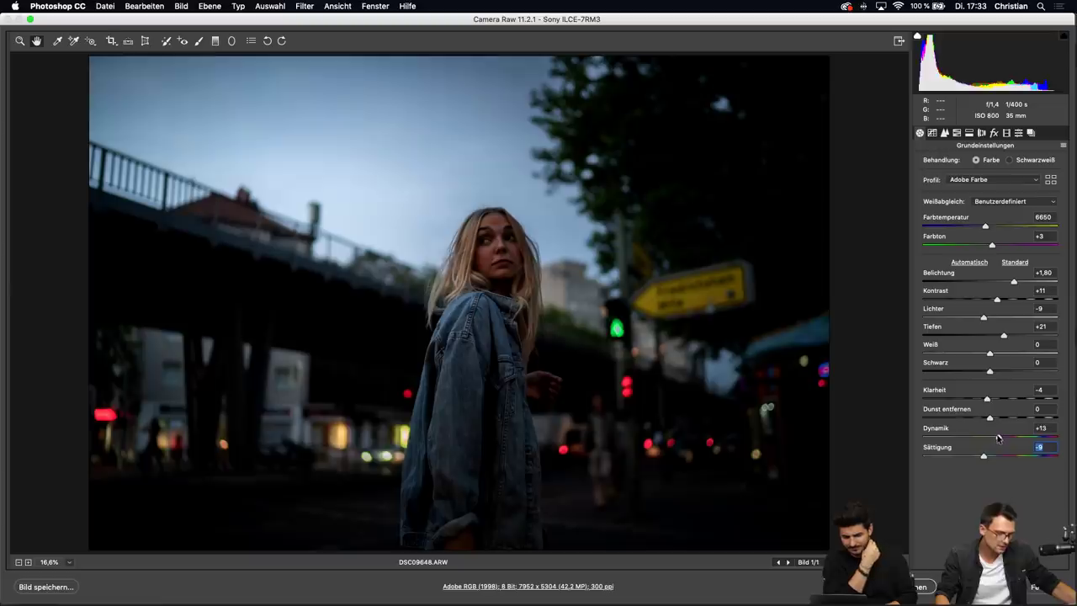
left_click_drag(997, 438, 999, 438)
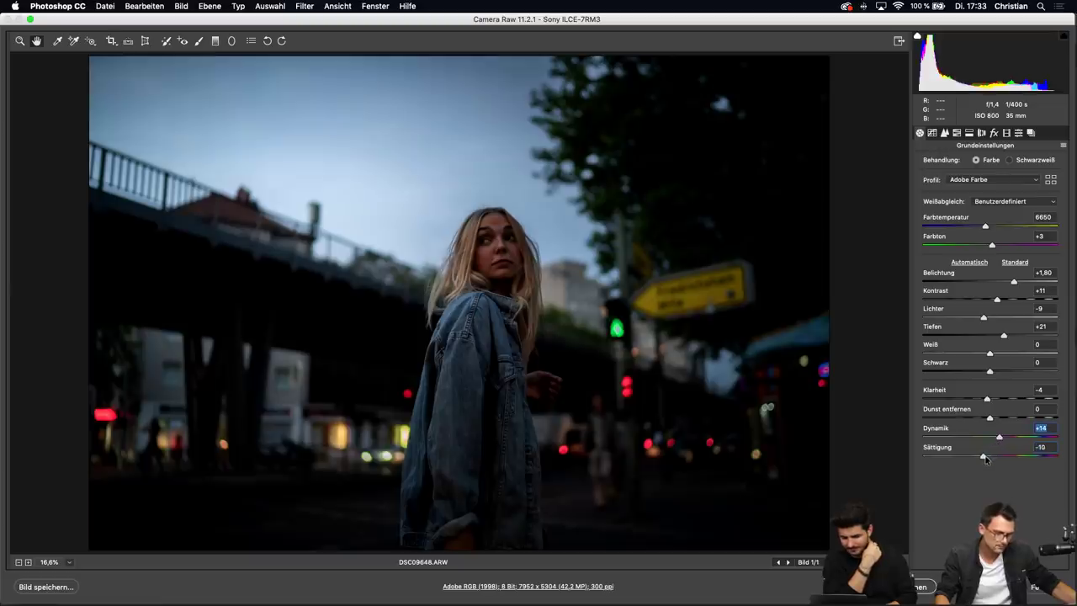
left_click(983, 456)
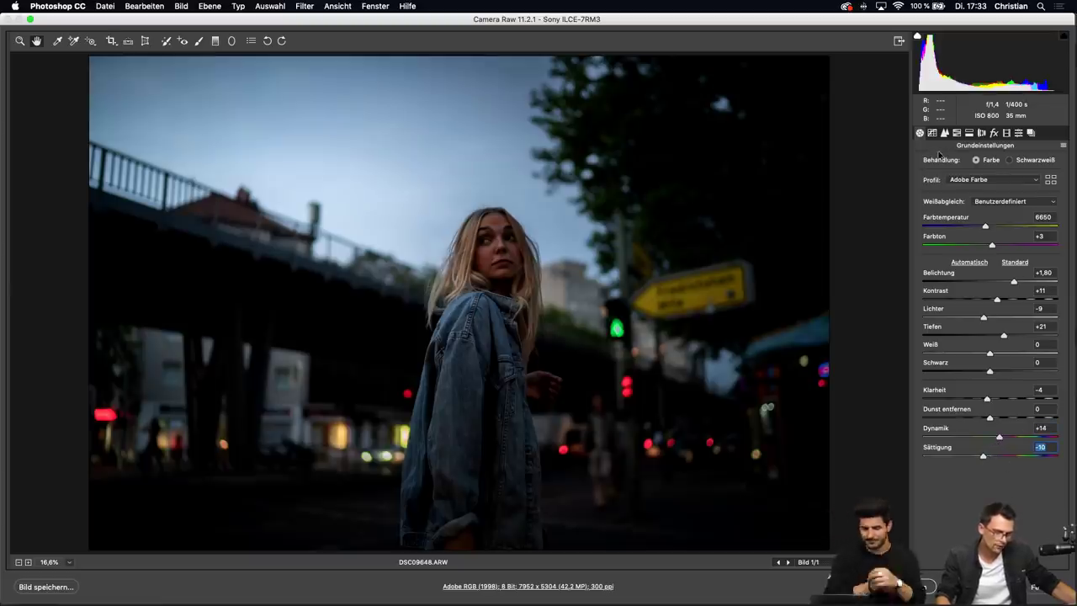
On the point Gradationskurve, add a slight two-point S-curve to the Rot and Grün channels
left_click(931, 133)
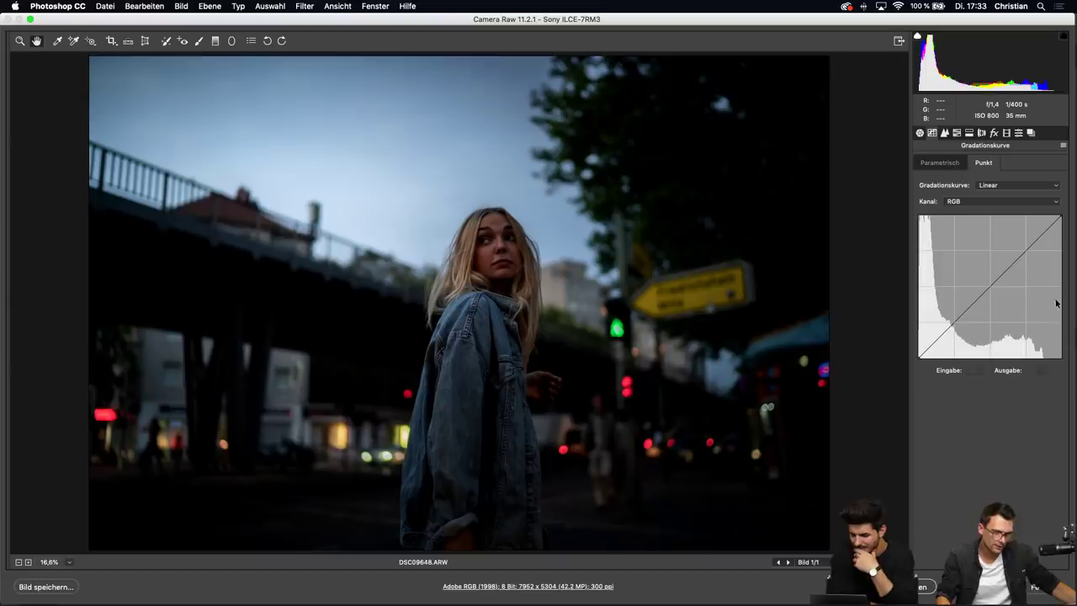
left_click(963, 202)
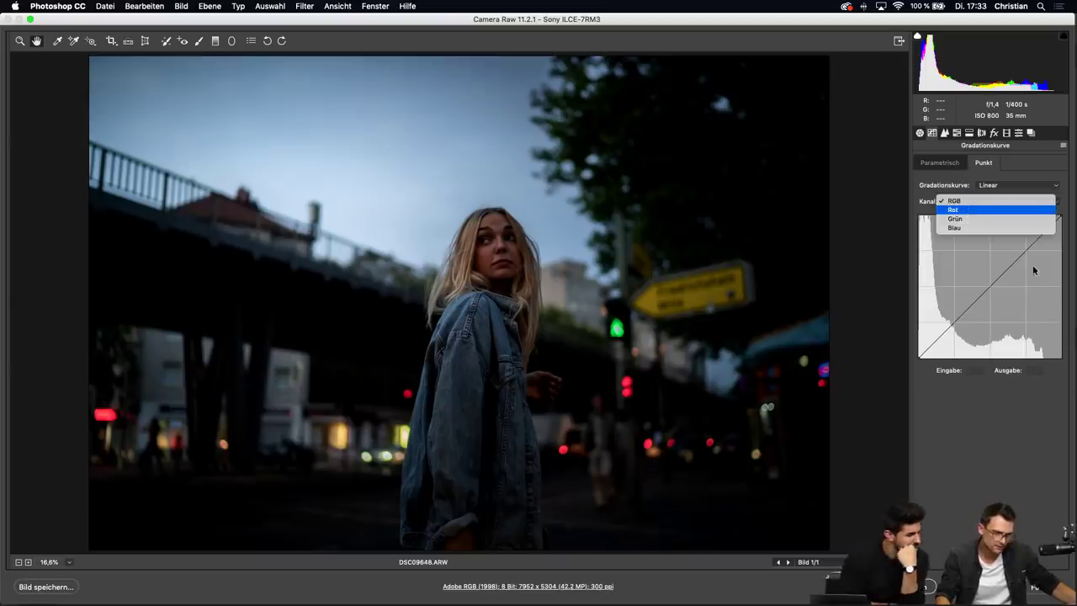
left_click(1001, 213)
left_click_drag(1023, 250, 1024, 247)
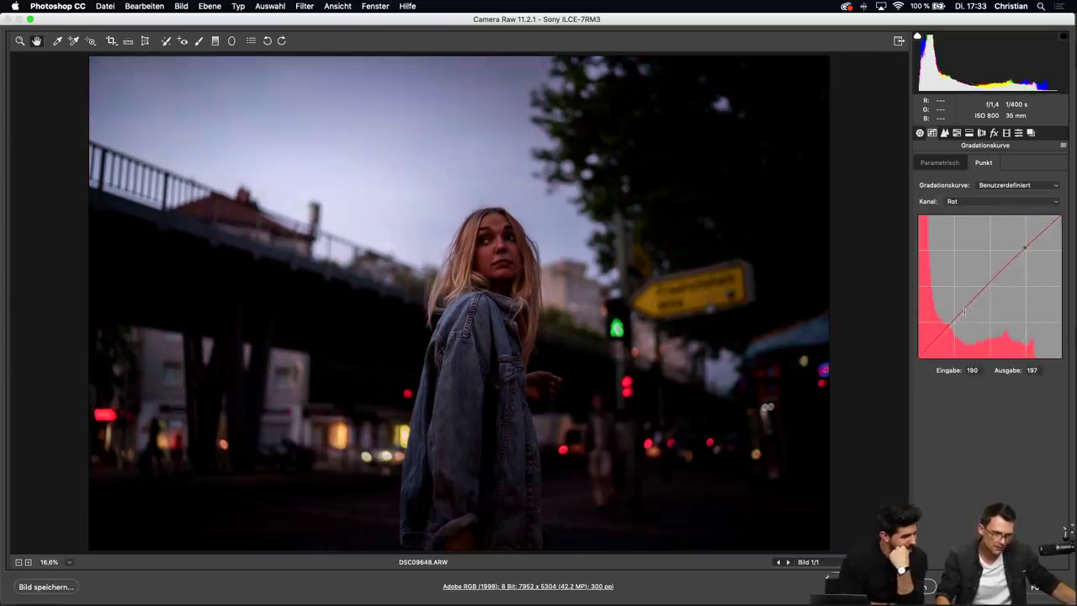
left_click_drag(956, 322, 953, 325)
left_click(993, 201)
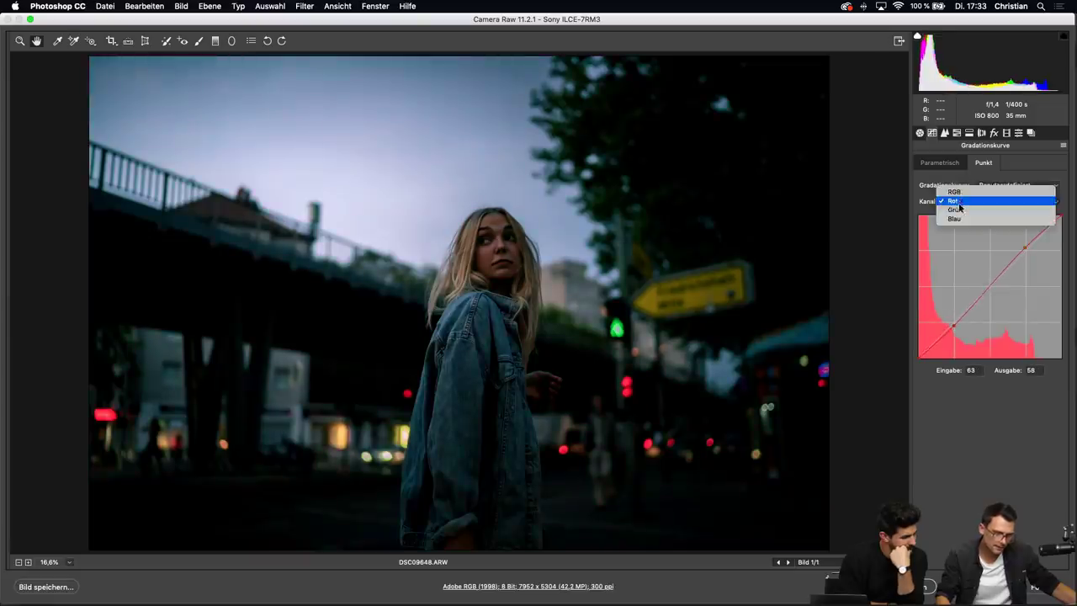
key("Return")
left_click_drag(1025, 252, 1024, 249)
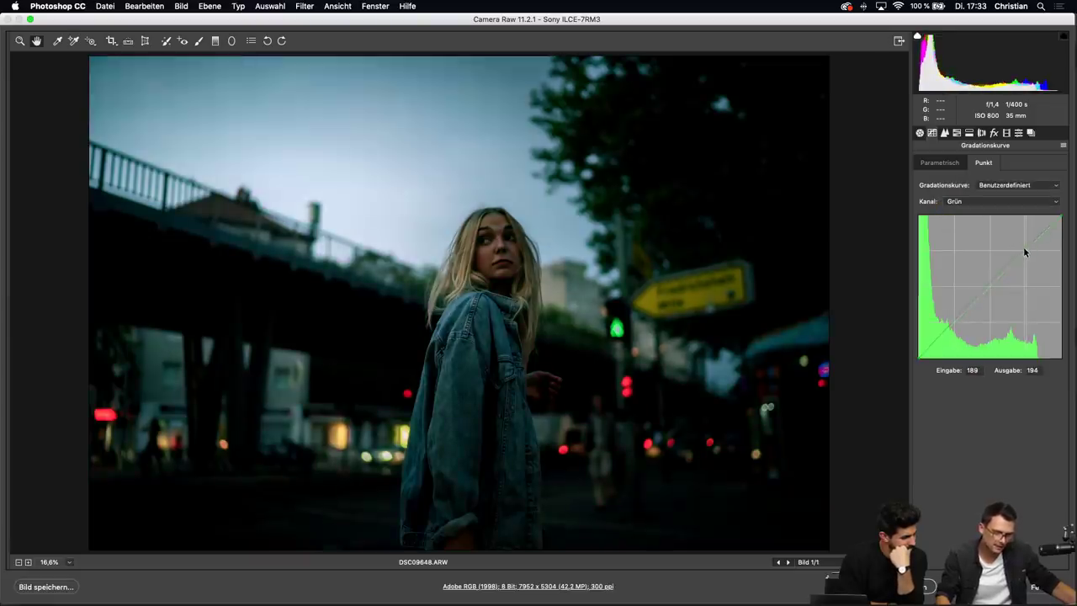
left_click_drag(955, 320, 956, 323)
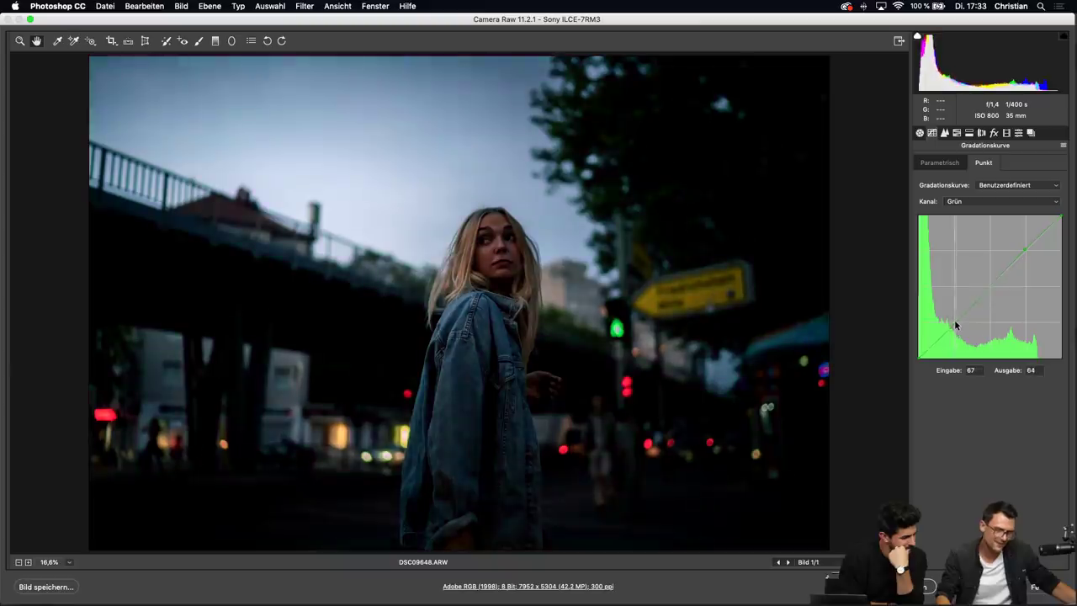
Add a slight two-point S-curve to the Blau channel curve
left_click(968, 201)
left_click(956, 210)
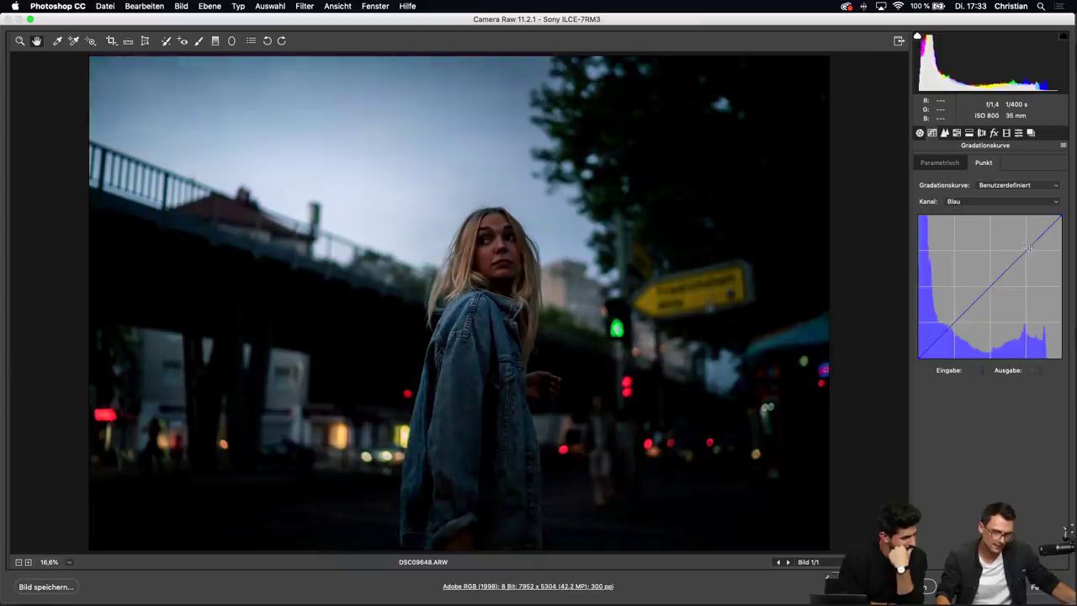
left_click_drag(1025, 254, 1026, 250)
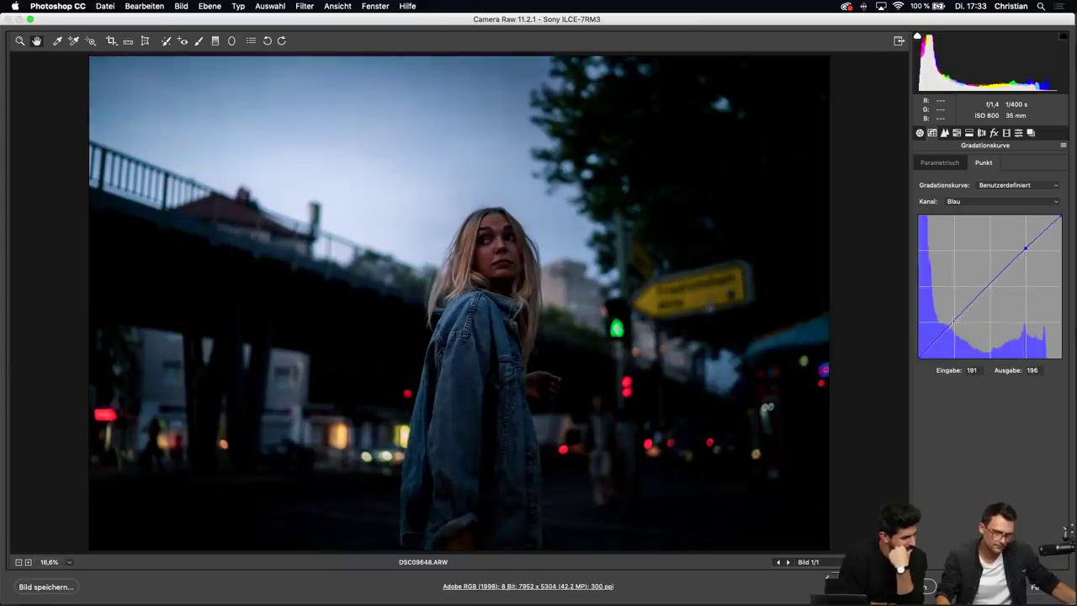
left_click_drag(954, 320, 957, 324)
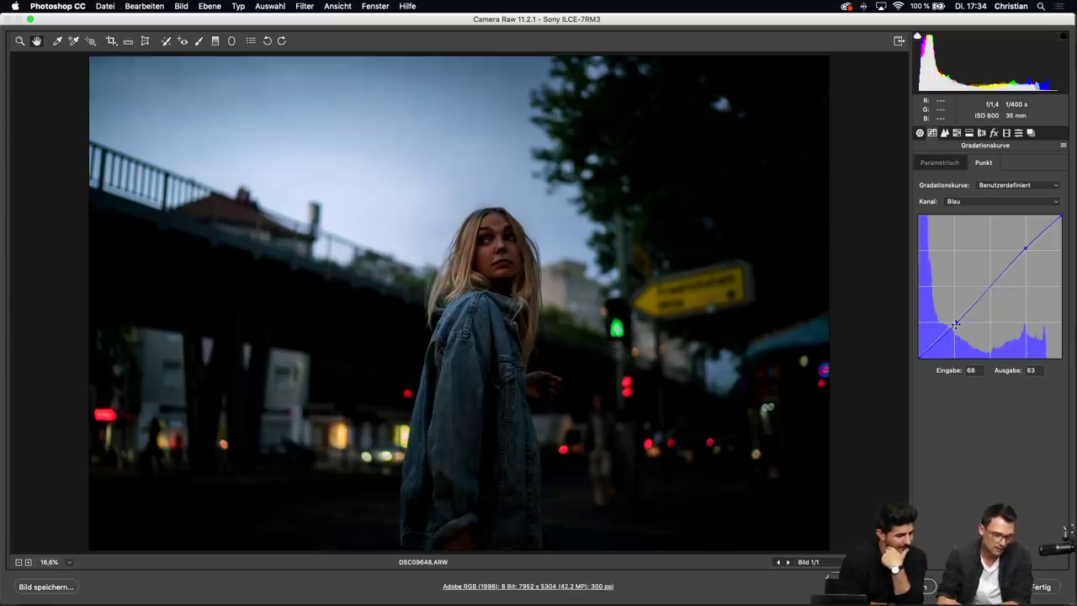
left_click_drag(955, 324, 957, 327)
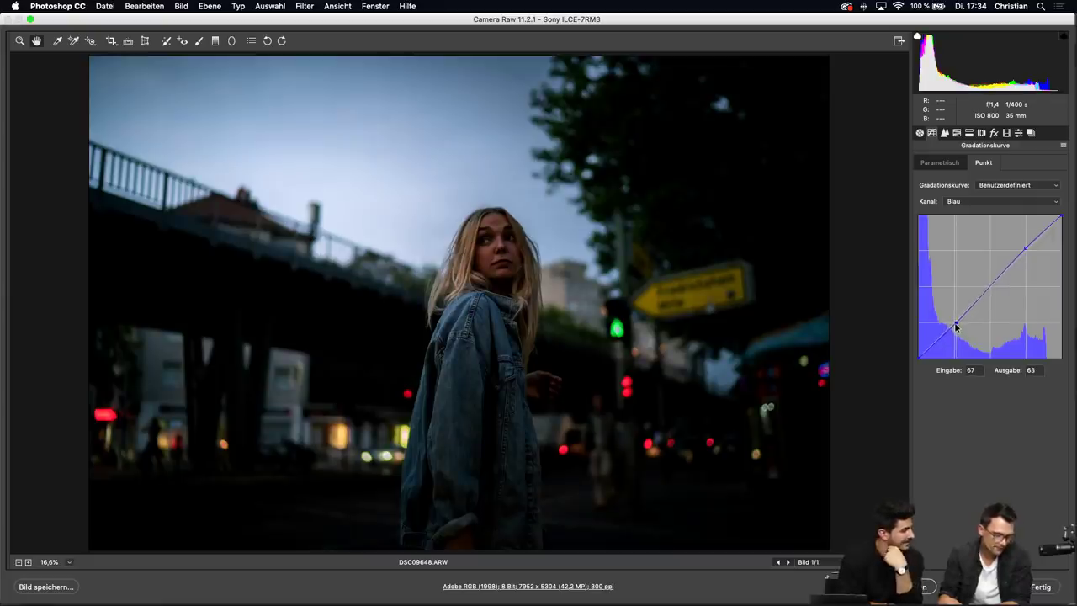
left_click(1026, 246)
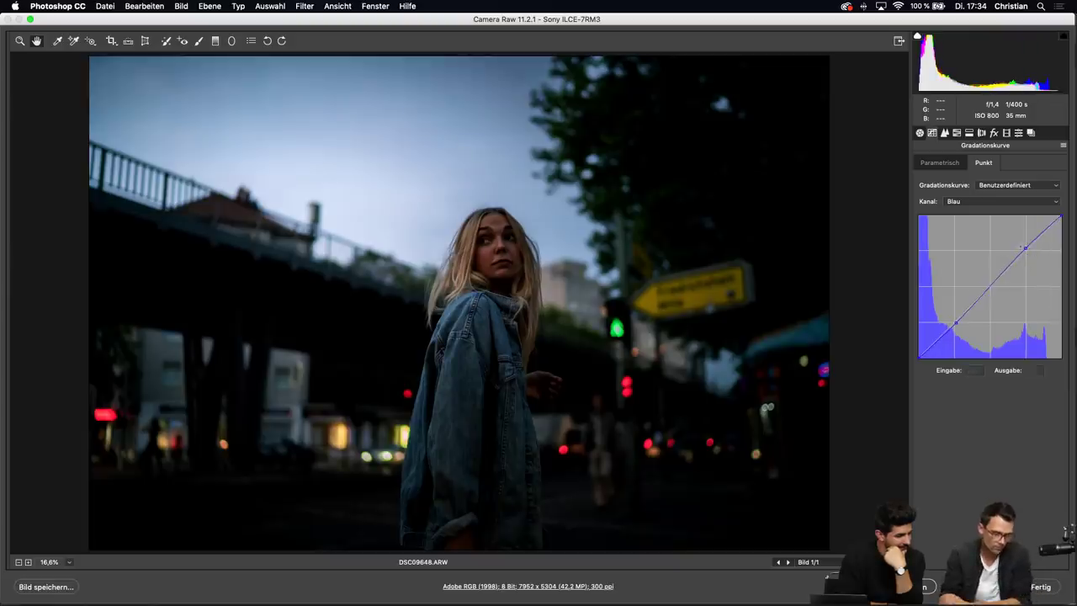
left_click(1026, 246)
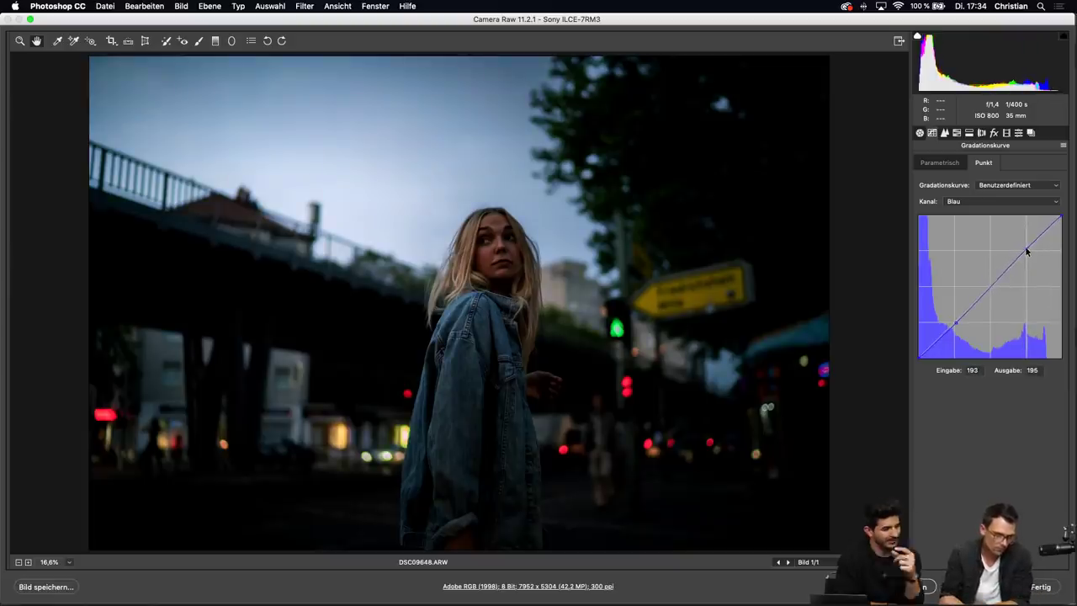
Refine the Grün channel curve points and deepen its black point
left_click(954, 202)
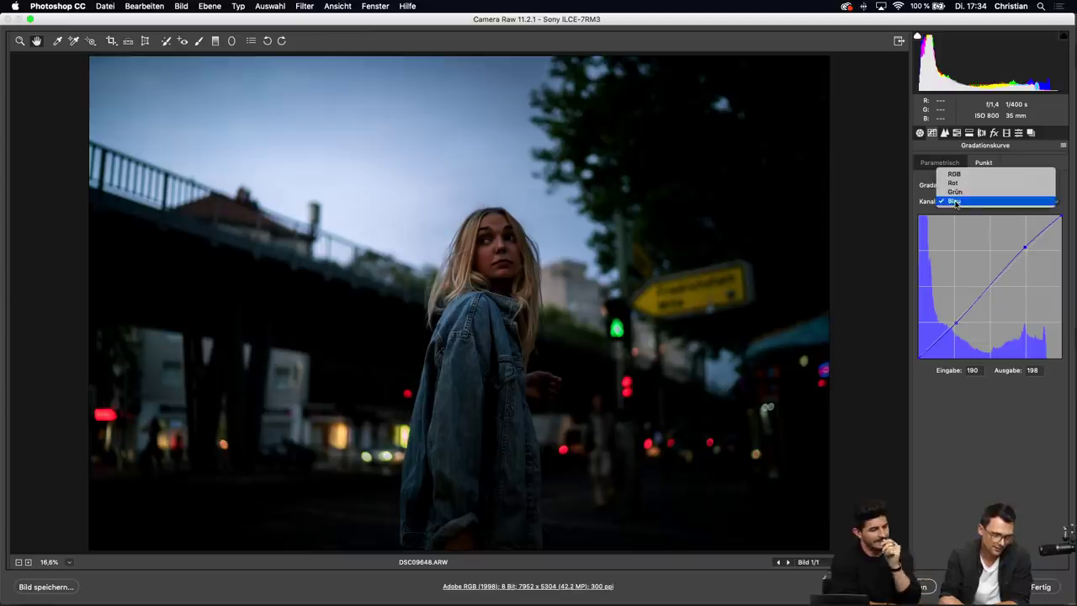
left_click(957, 193)
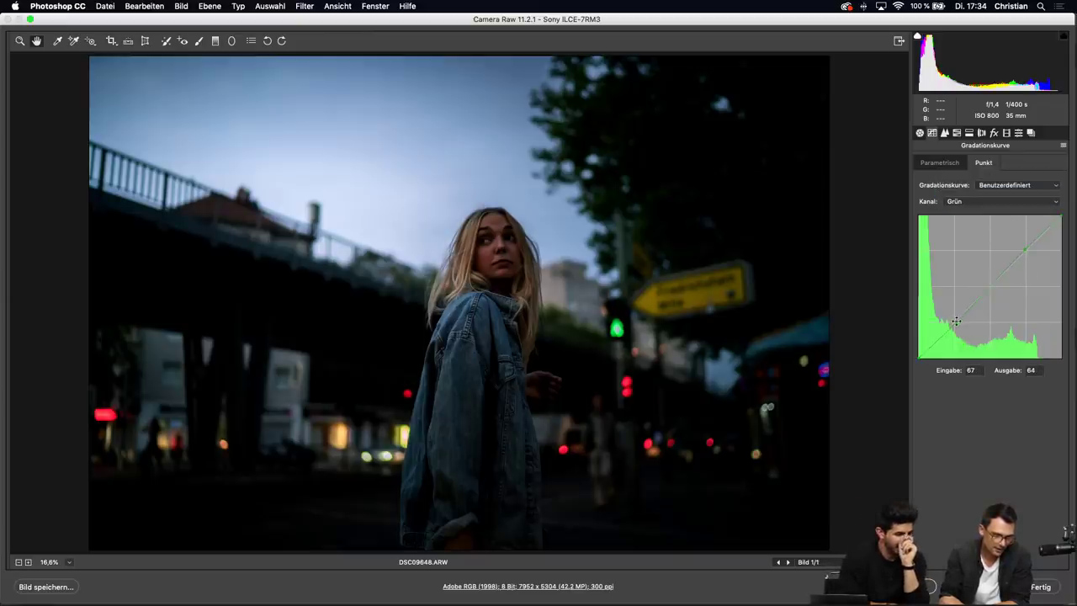
left_click_drag(957, 321, 956, 319)
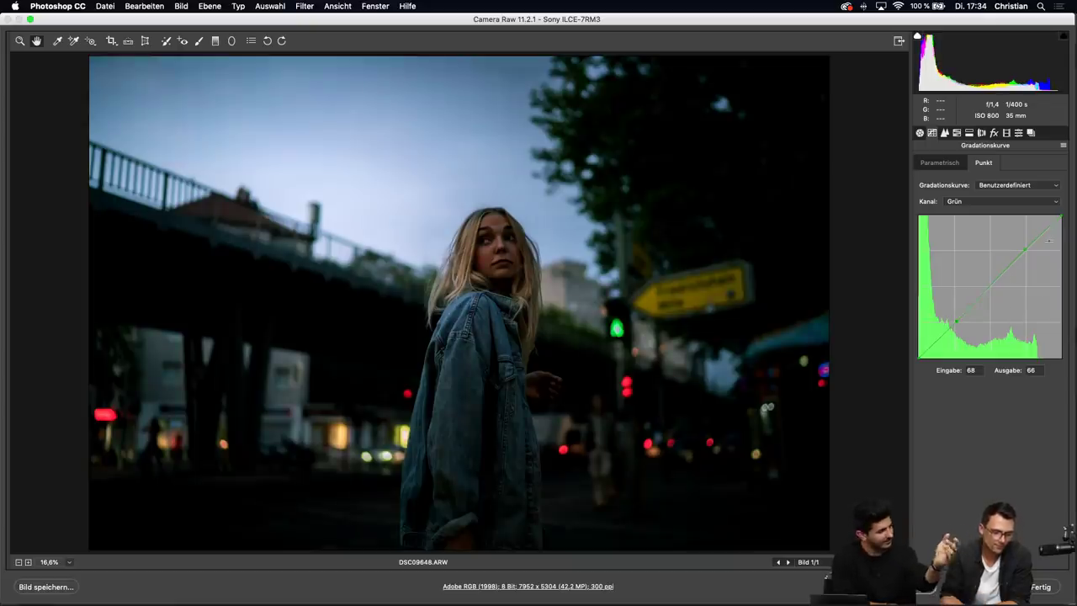
left_click(1025, 250)
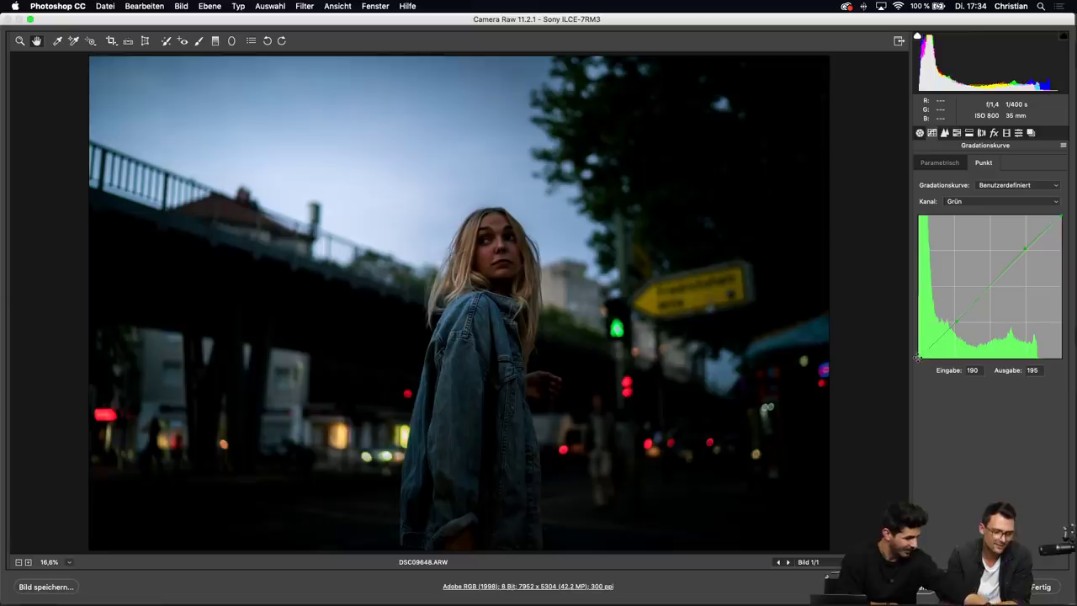
left_click_drag(921, 358, 901, 365)
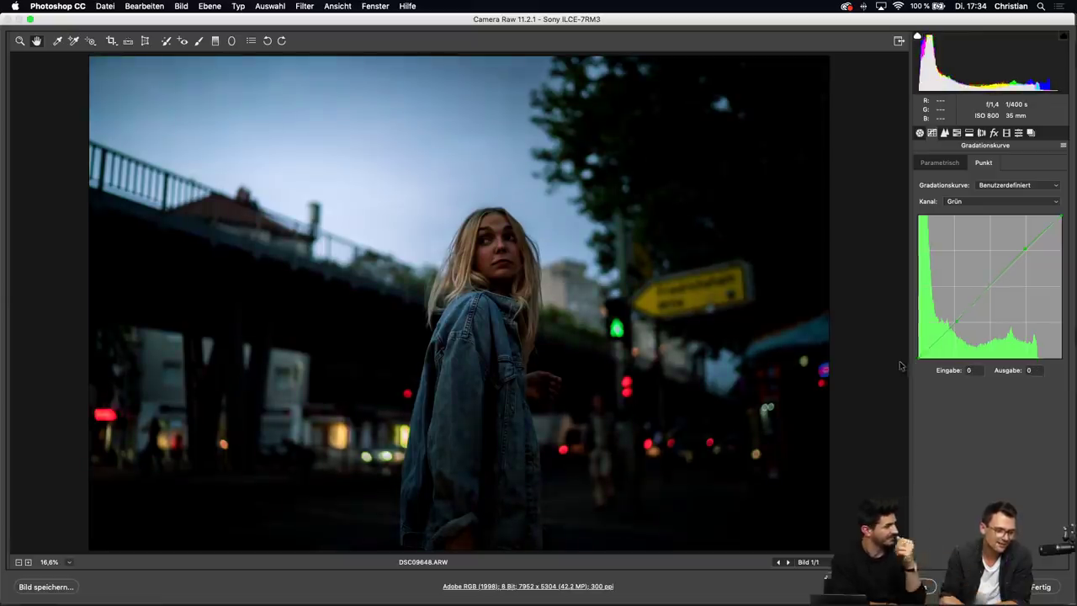
left_click(1025, 248)
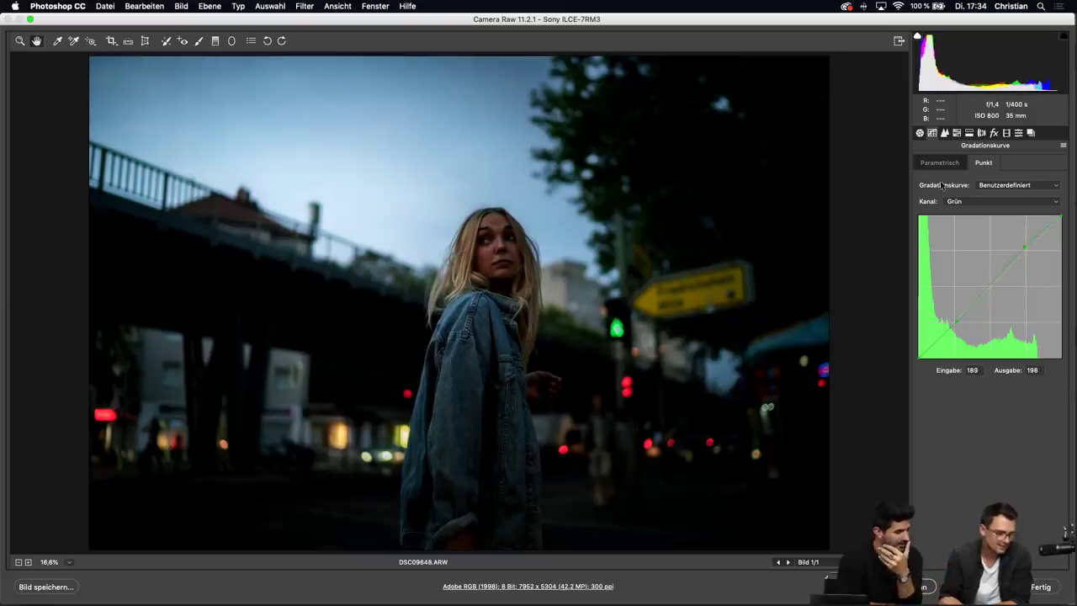
Nudge the Rot curve's points, then lower the RGB curve's white point to 237
left_click(968, 201)
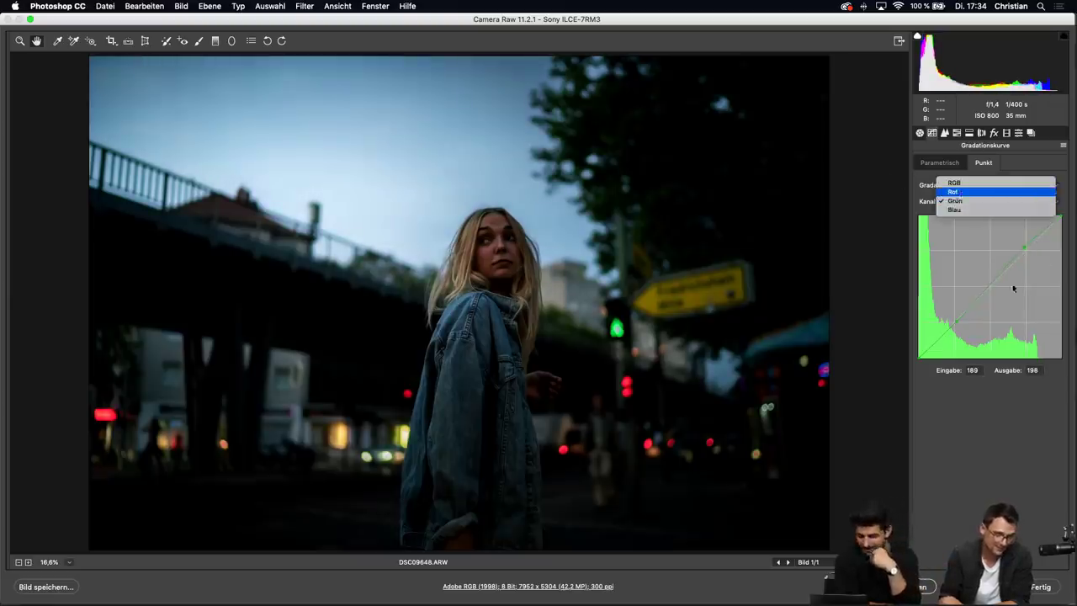
key("Return")
left_click_drag(953, 325, 952, 329)
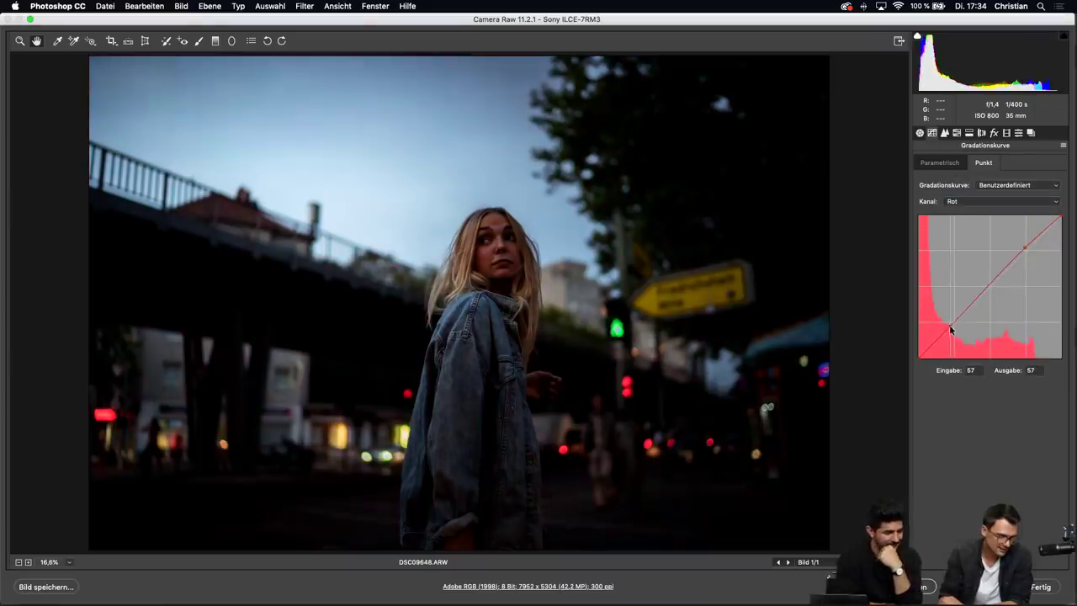
left_click_drag(1027, 248, 1028, 249)
left_click(1001, 201)
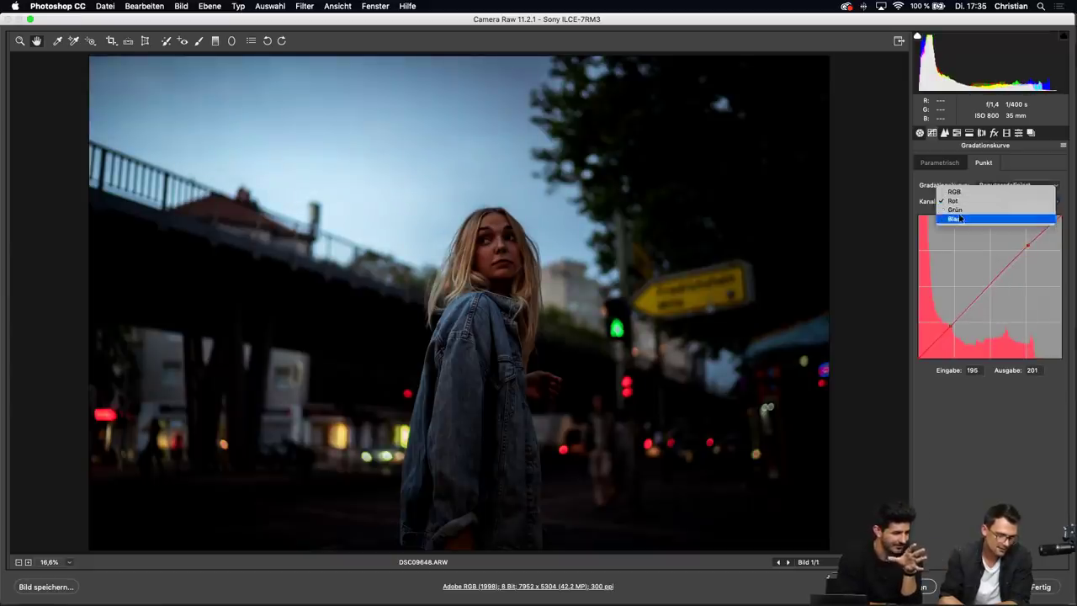
left_click(1039, 190)
left_click_drag(1059, 218, 1027, 252)
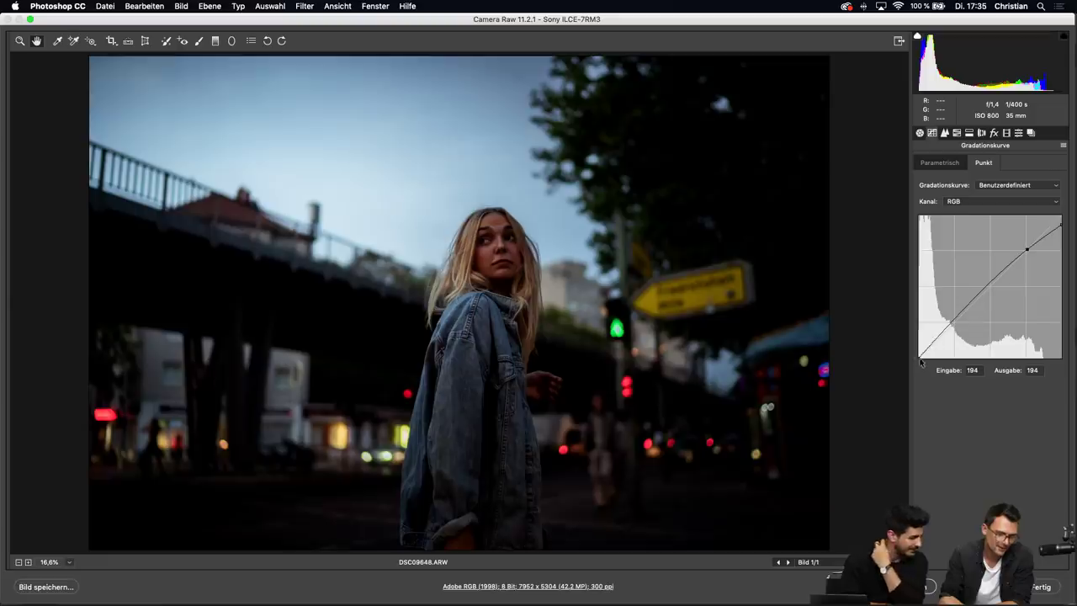
Add a shadow point at 71/69 on the RGB curve and lift its black point slightly
left_click_drag(953, 322, 953, 324)
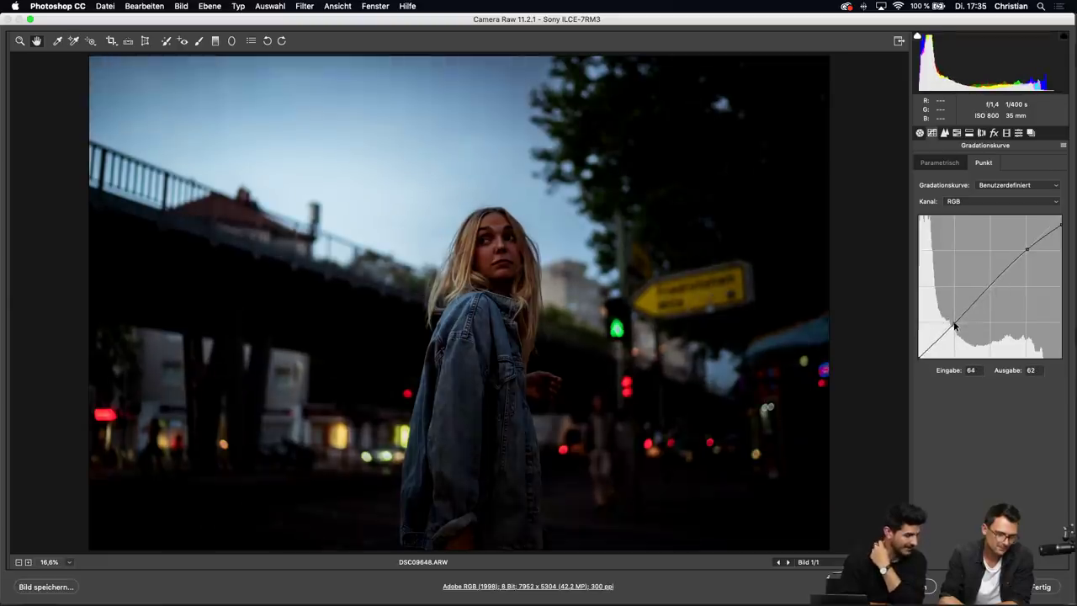
left_click_drag(926, 362, 916, 357)
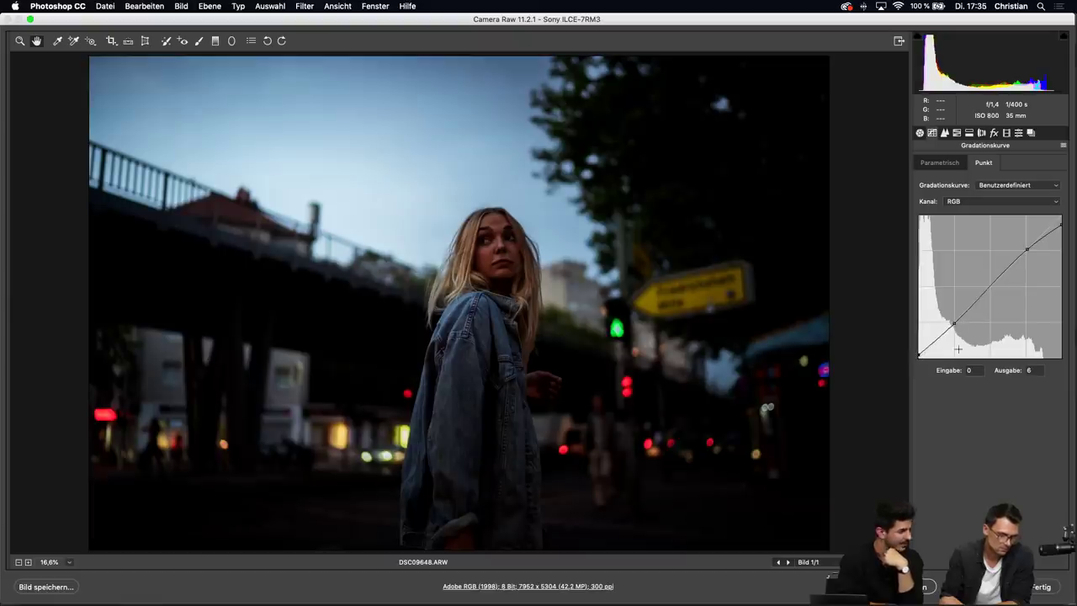
left_click_drag(954, 325, 958, 321)
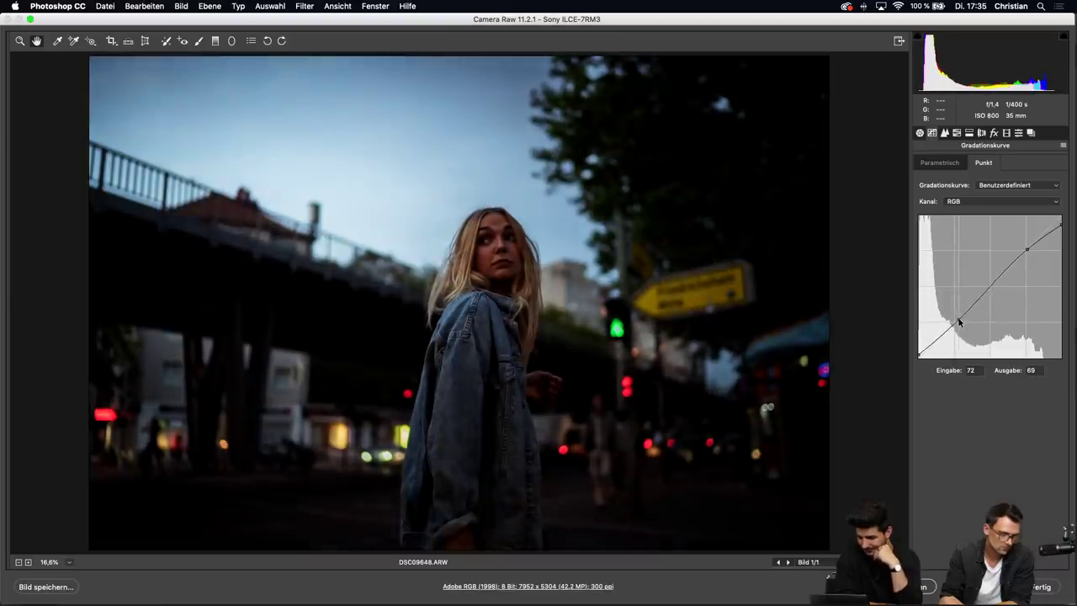
Set Lichter to -42, Weiß to +13 and Belichtung to +1,85, then show the Details panel
left_click(919, 132)
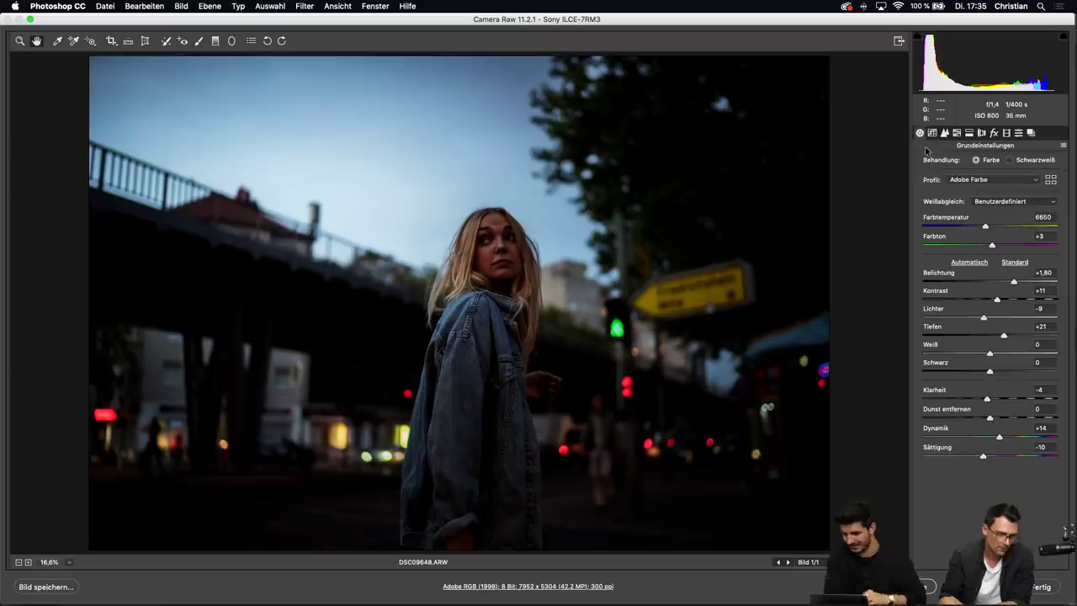
left_click_drag(983, 318, 948, 326)
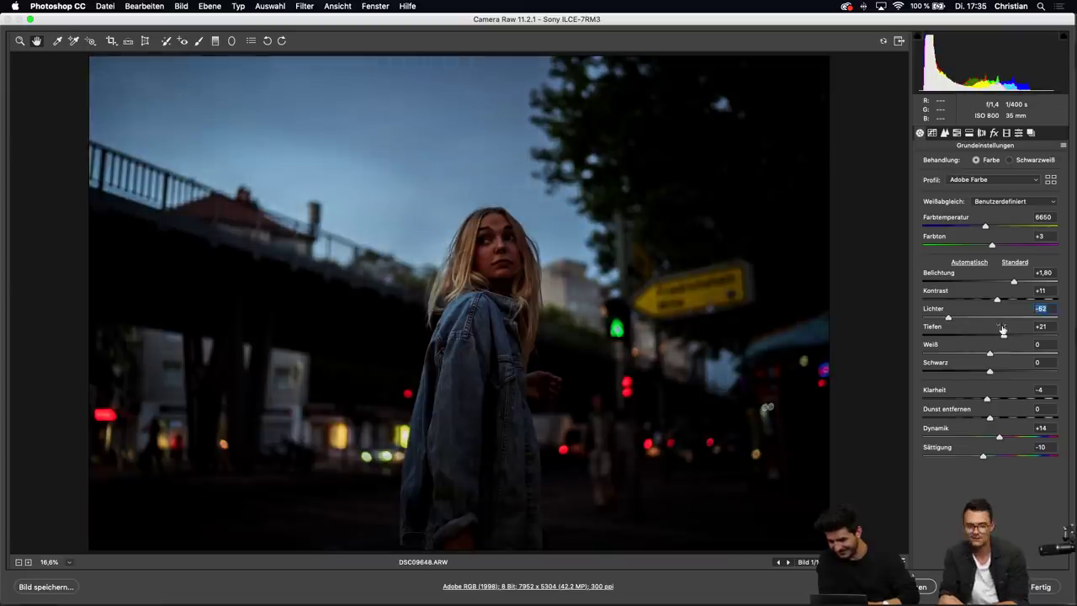
left_click_drag(991, 358, 999, 356)
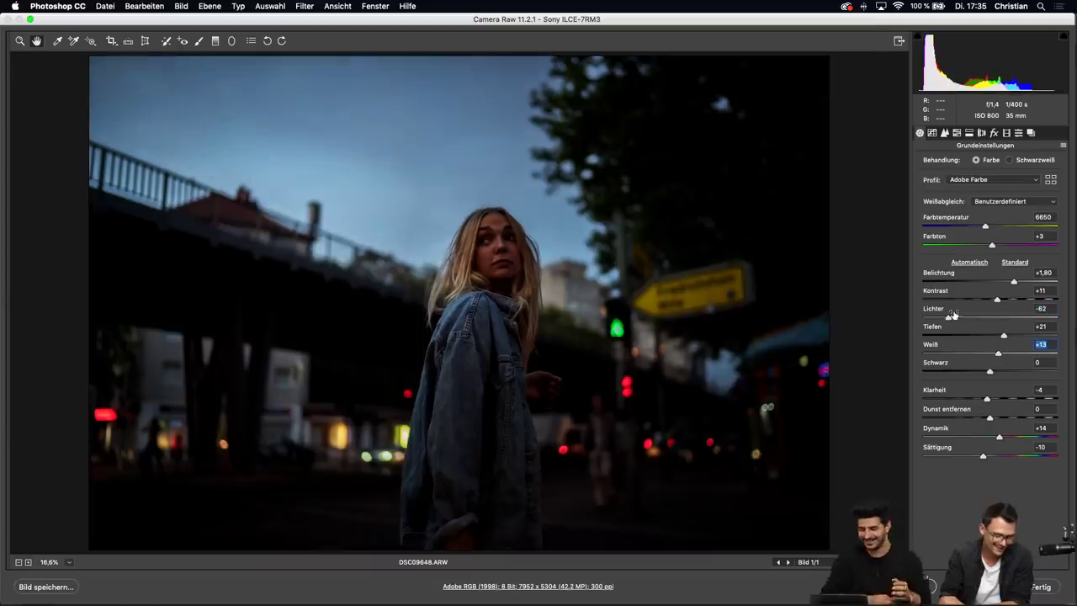
left_click_drag(949, 317, 962, 318)
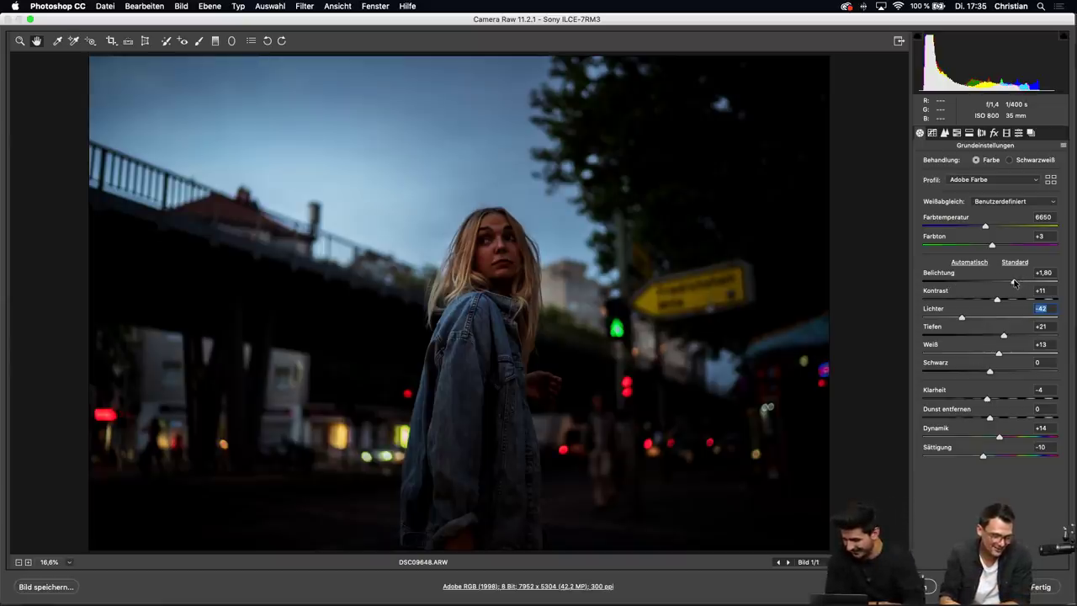
left_click_drag(1014, 283, 1015, 283)
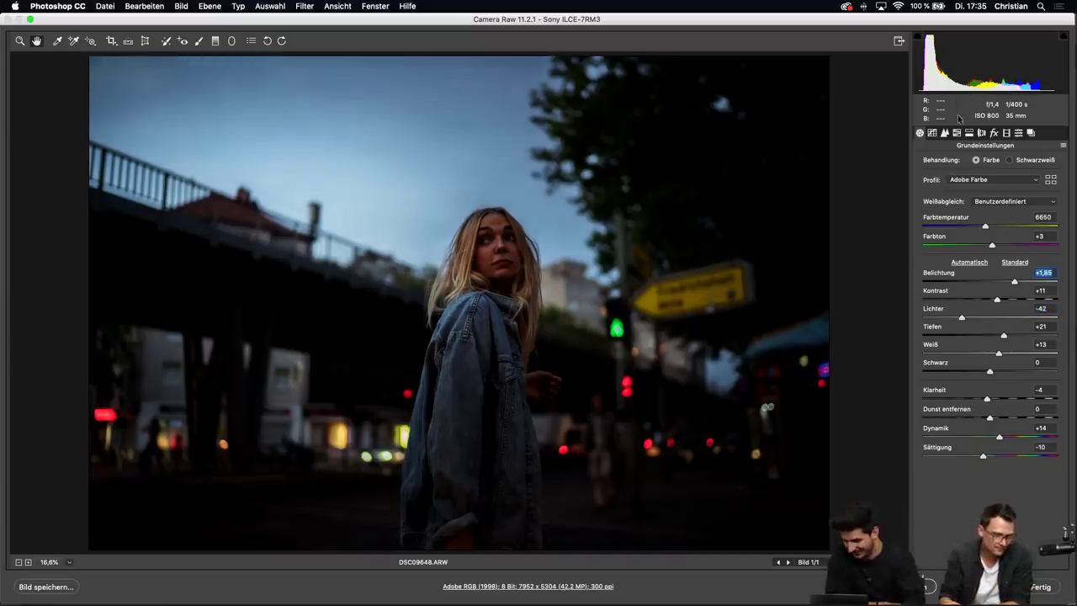
left_click(944, 133)
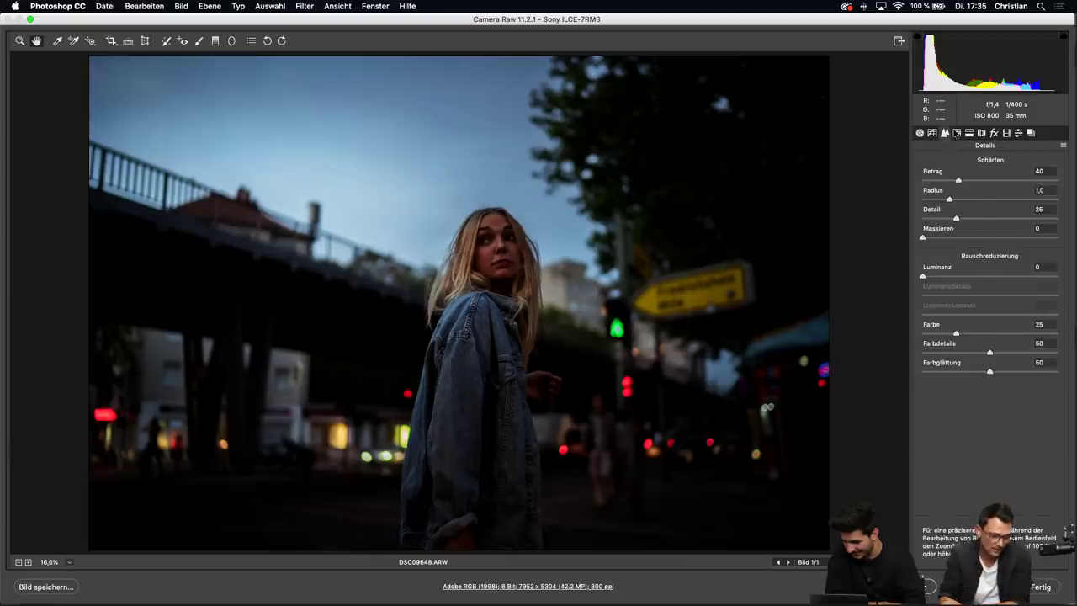
In HSL, set Orangetöne saturation to -11 and Blautöne luminance to -9, then return to Details
left_click(957, 133)
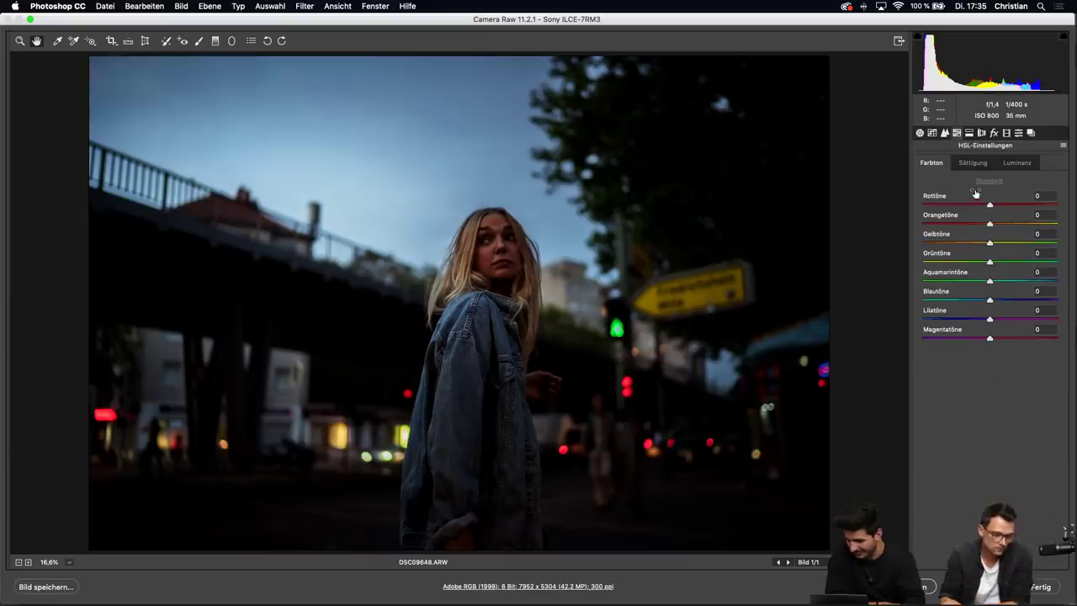
left_click(976, 162)
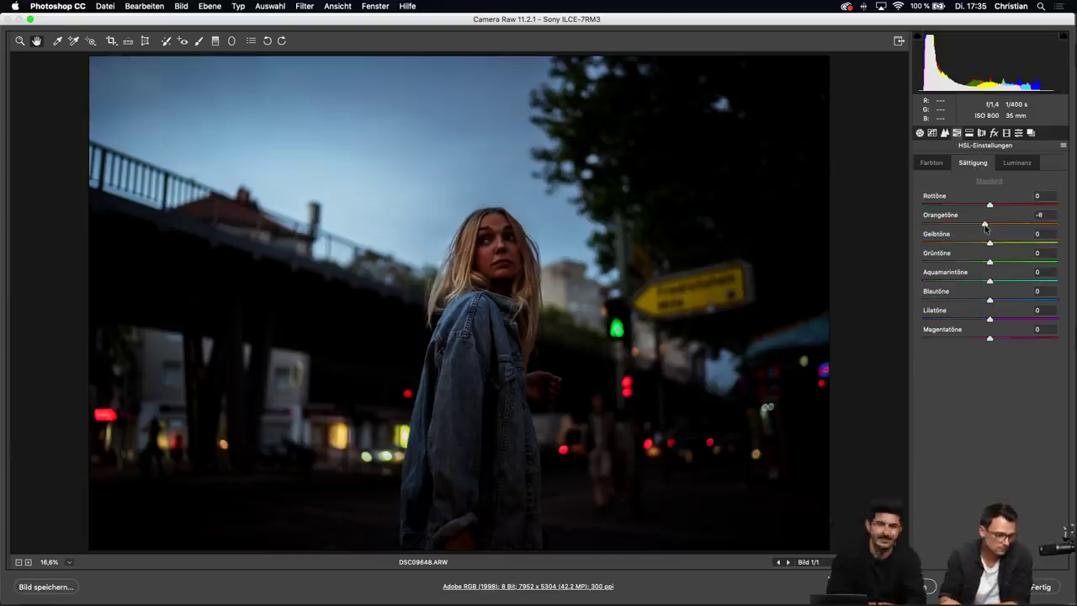
left_click_drag(986, 227, 982, 226)
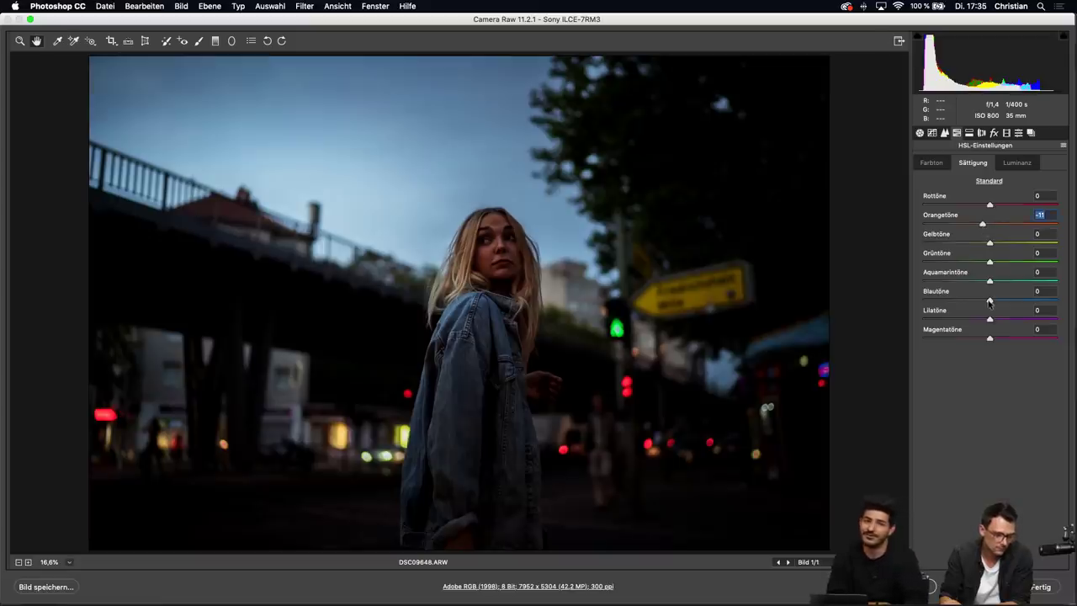
left_click_drag(990, 303, 985, 304)
left_click(1013, 163)
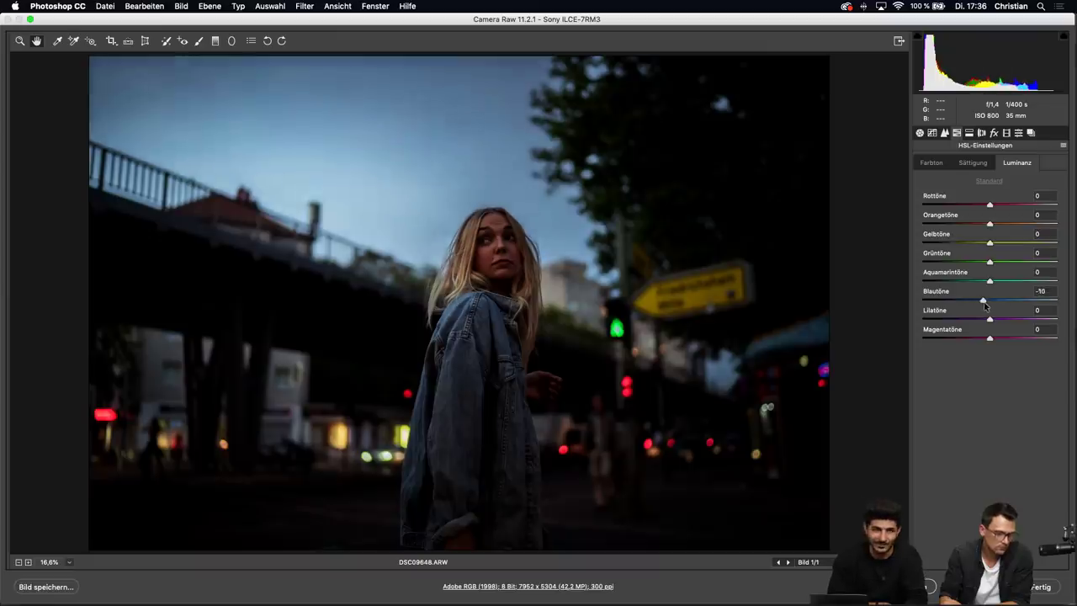
left_click_drag(985, 306, 986, 306)
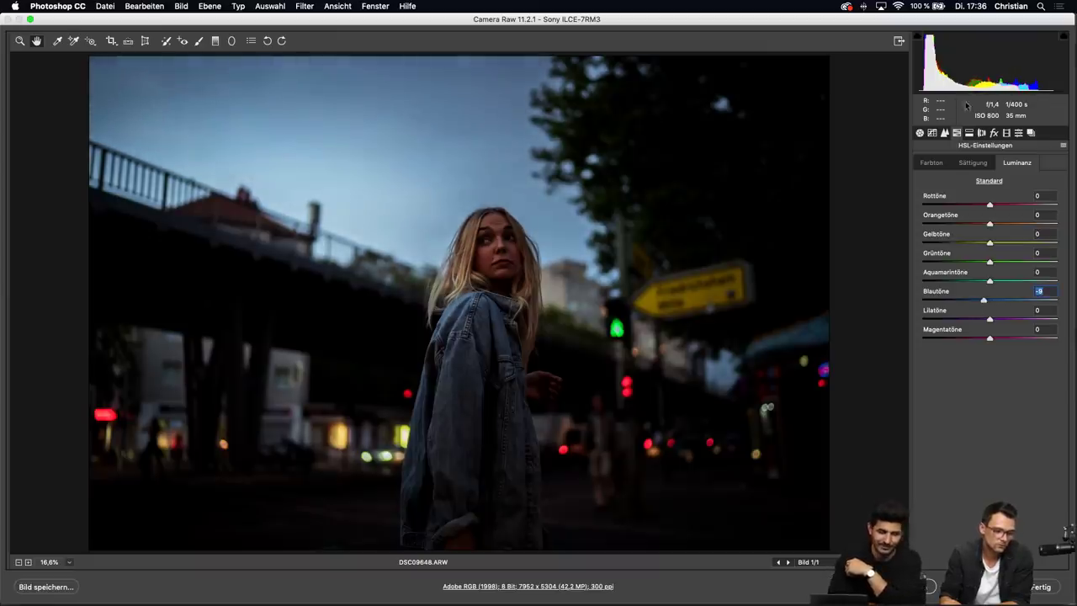
left_click(944, 133)
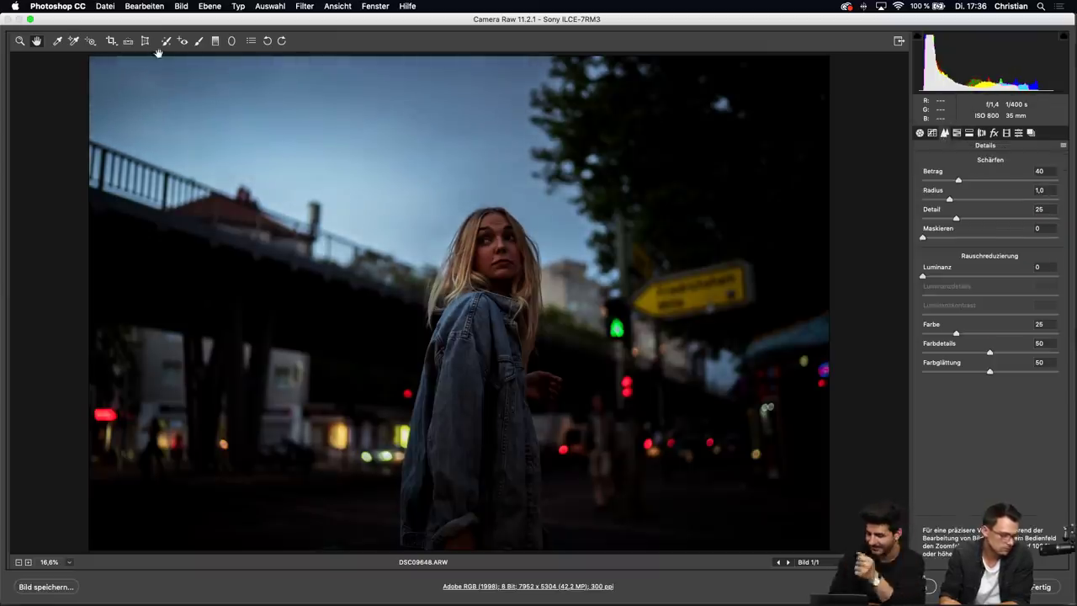
Edit the existing radial filter: Highlights -100, Whites -2, ellipse moved right and up
left_click(232, 40)
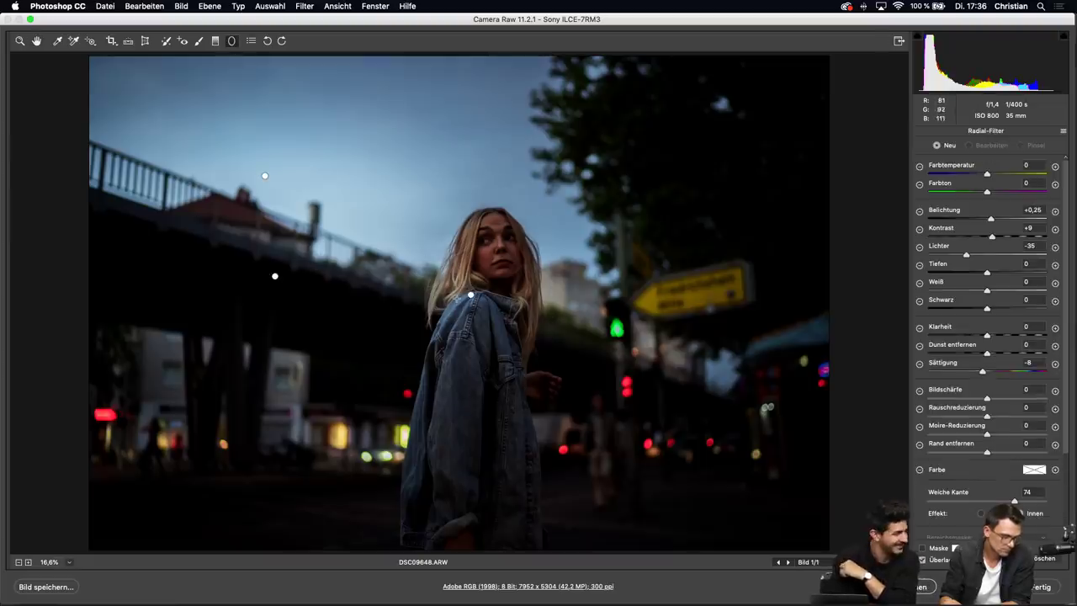
left_click(274, 276)
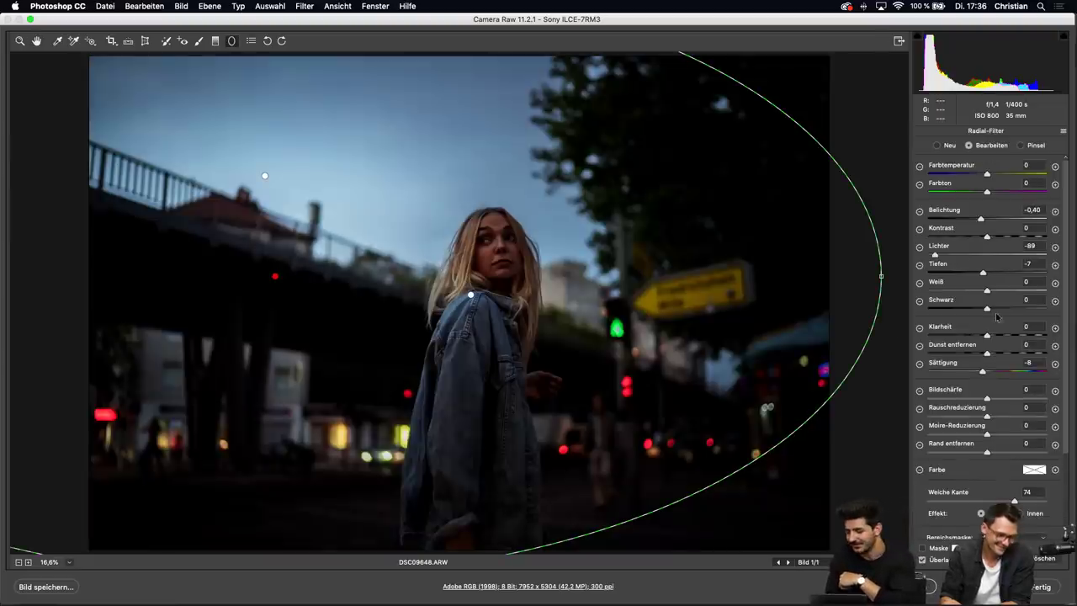
left_click_drag(934, 254, 925, 254)
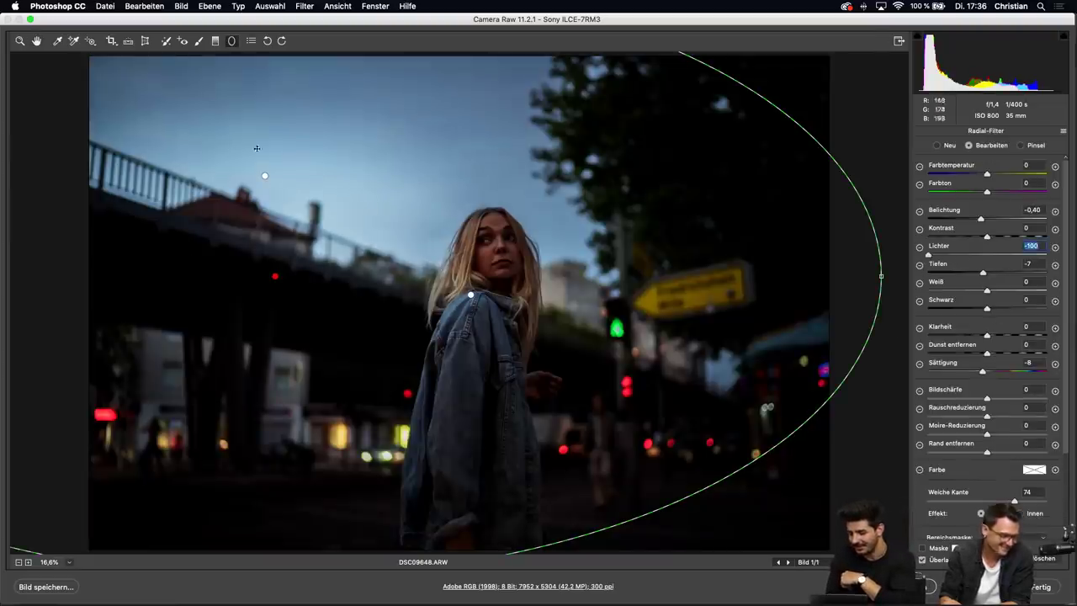
left_click_drag(264, 170, 325, 168)
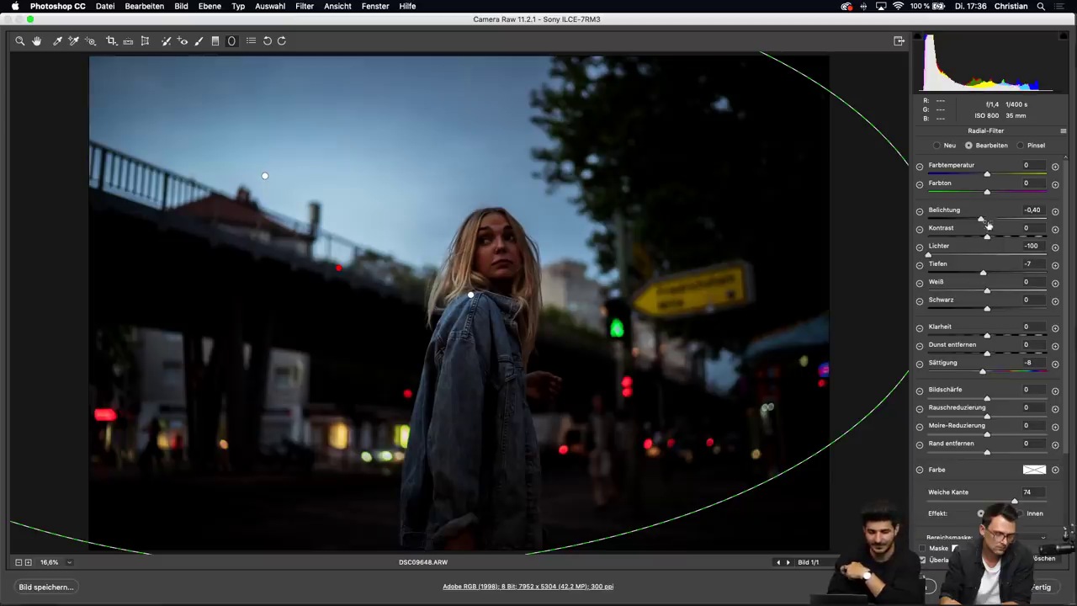
left_click_drag(988, 293, 986, 293)
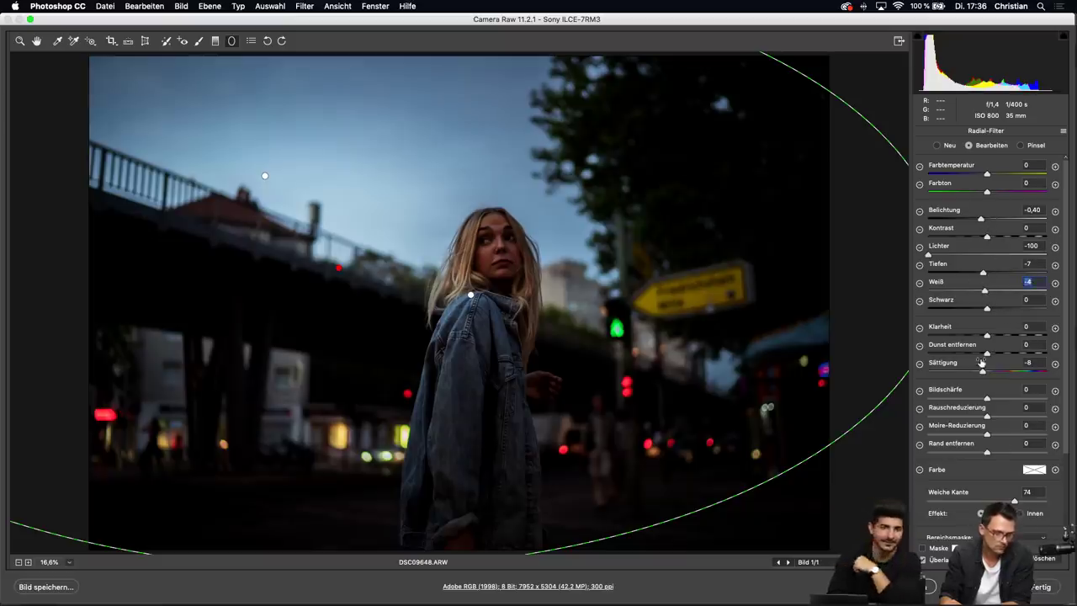
Set the calibration Red hue to -8 and Green hue to +13, and the split-tone highlight hue to 162
key("h")
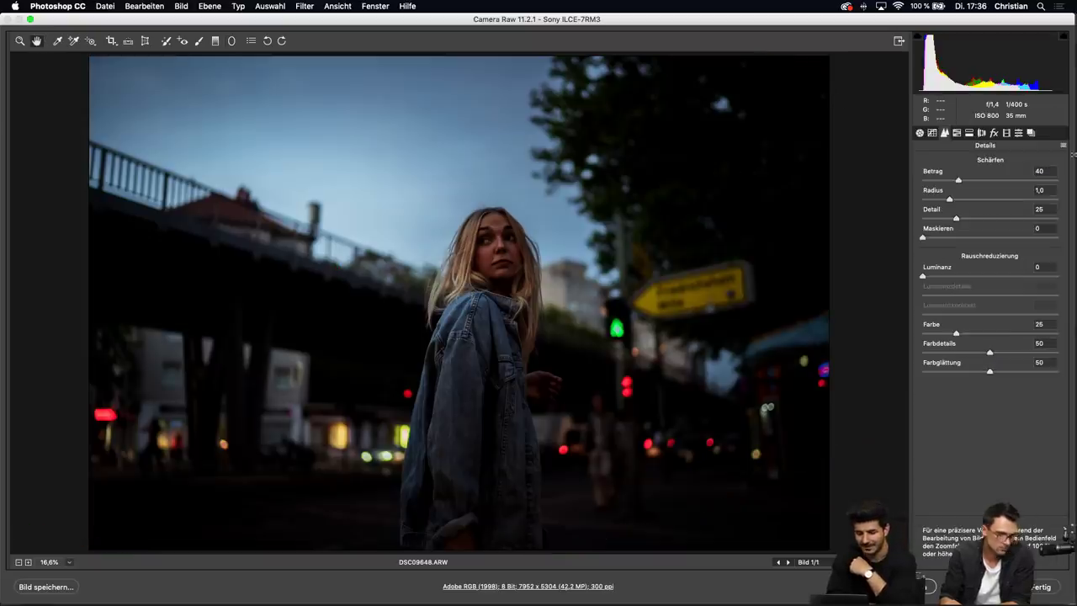
left_click(969, 133)
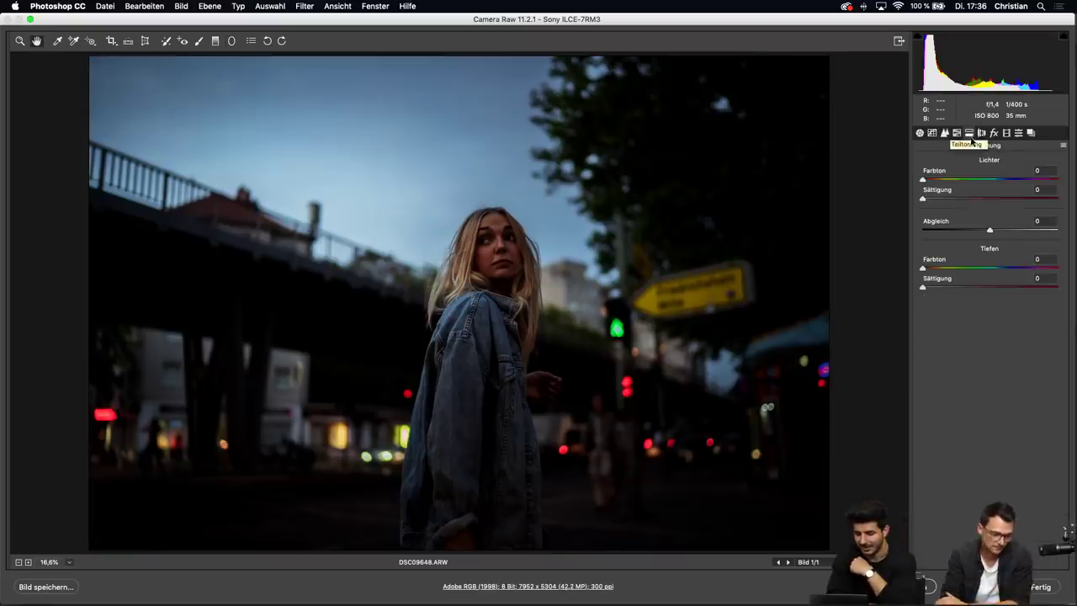
left_click(1018, 133)
left_click(1006, 133)
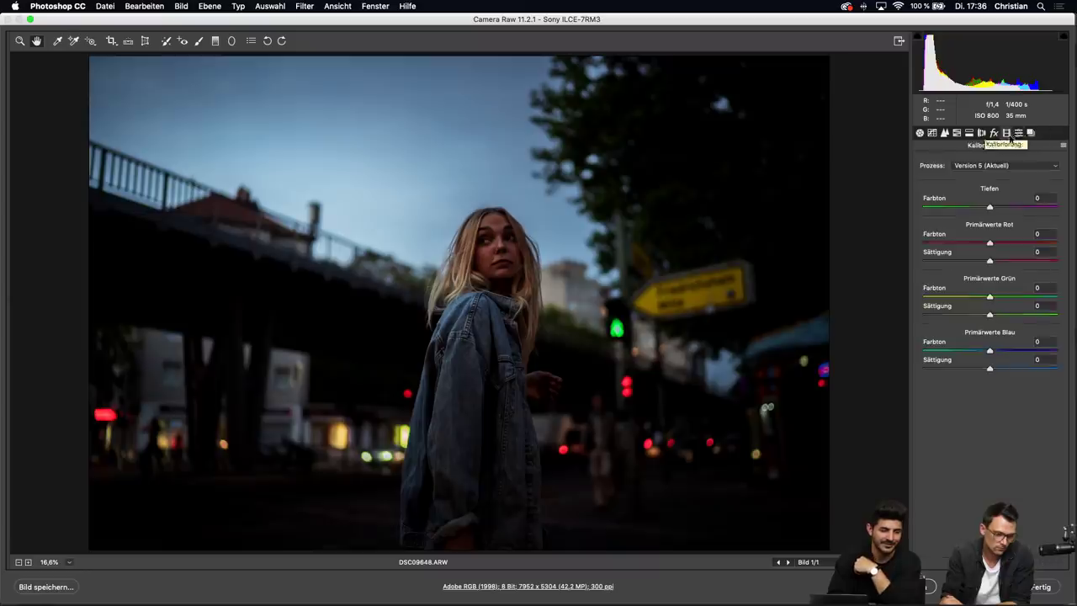
mouse_move(989, 243)
left_mouse_down()
mouse_move(978, 244)
mouse_move(1002, 244)
mouse_move(985, 244)
left_mouse_up()
mouse_move(990, 299)
left_mouse_down()
mouse_move(980, 299)
mouse_move(999, 300)
left_mouse_up()
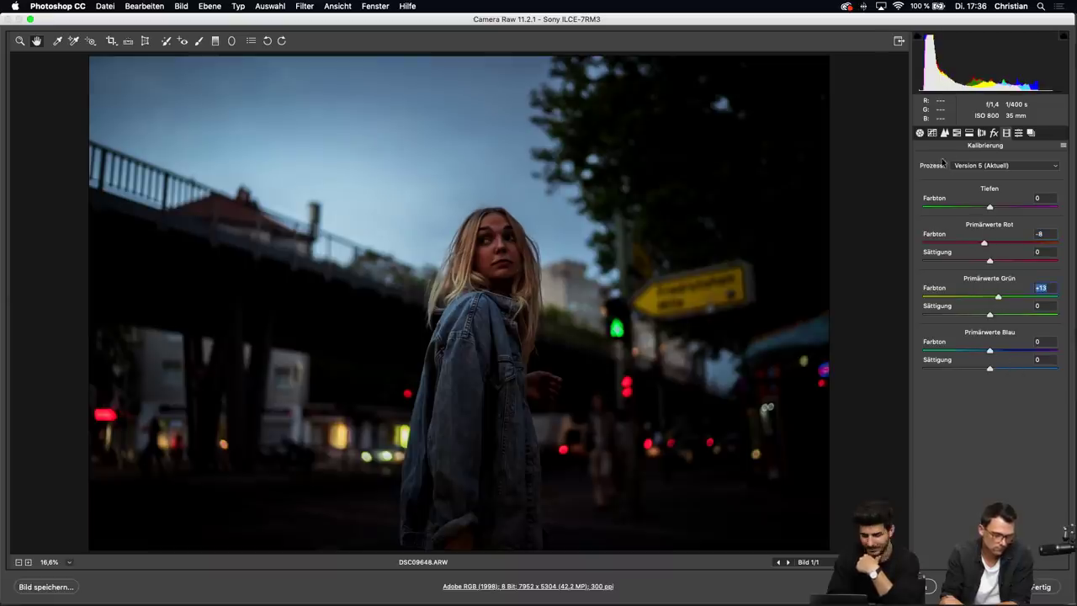
left_click(968, 133)
left_click_drag(922, 180, 983, 178)
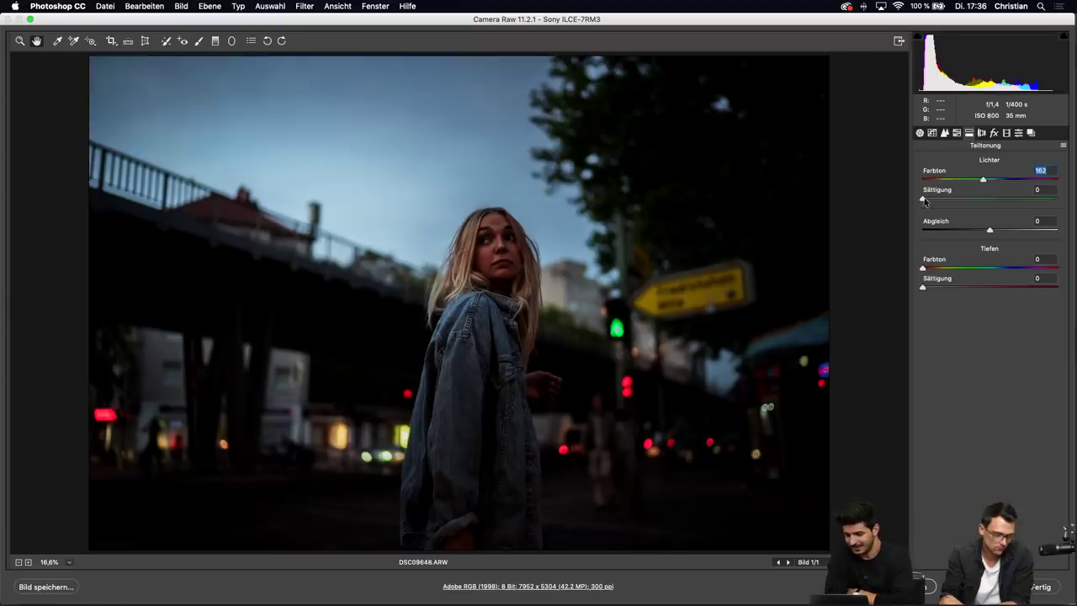
Give split-tone highlights saturation 8 and shadows hue 224 at saturation 5
left_click_drag(924, 200, 935, 201)
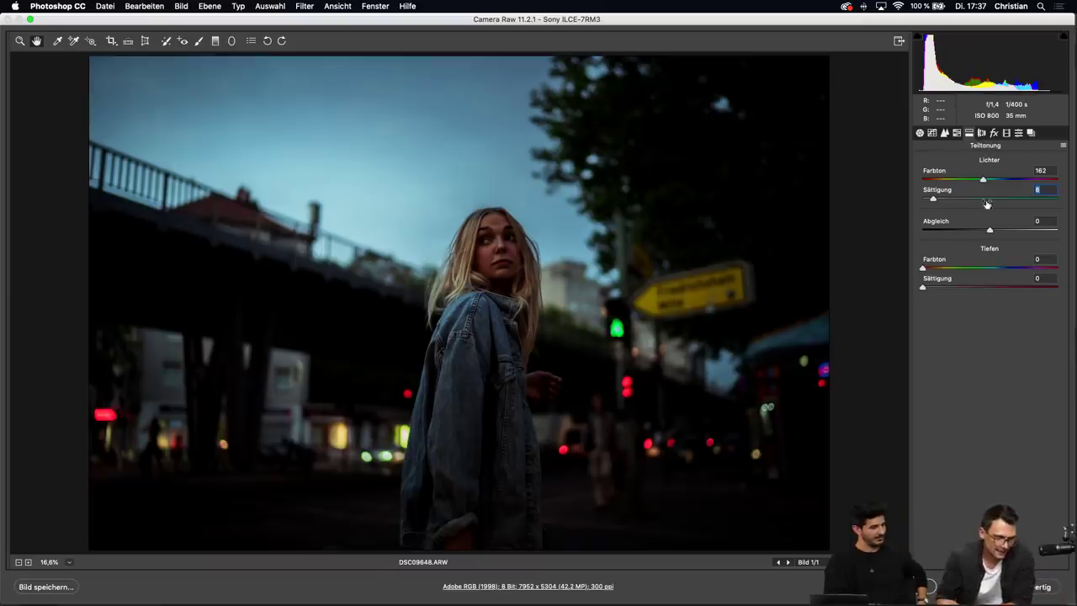
left_click_drag(923, 267, 1008, 267)
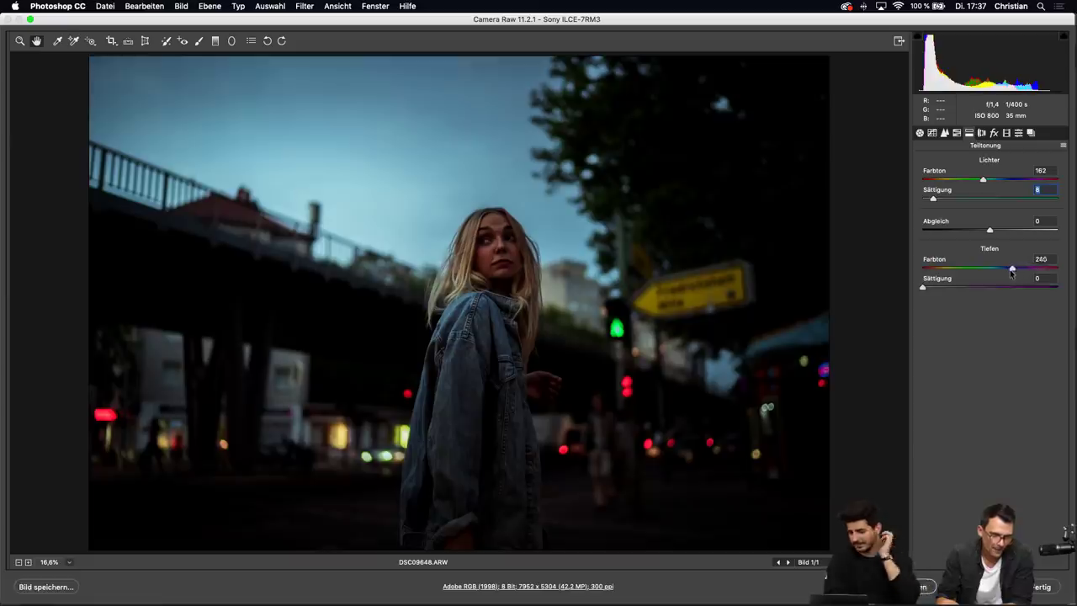
left_click_drag(923, 287, 927, 289)
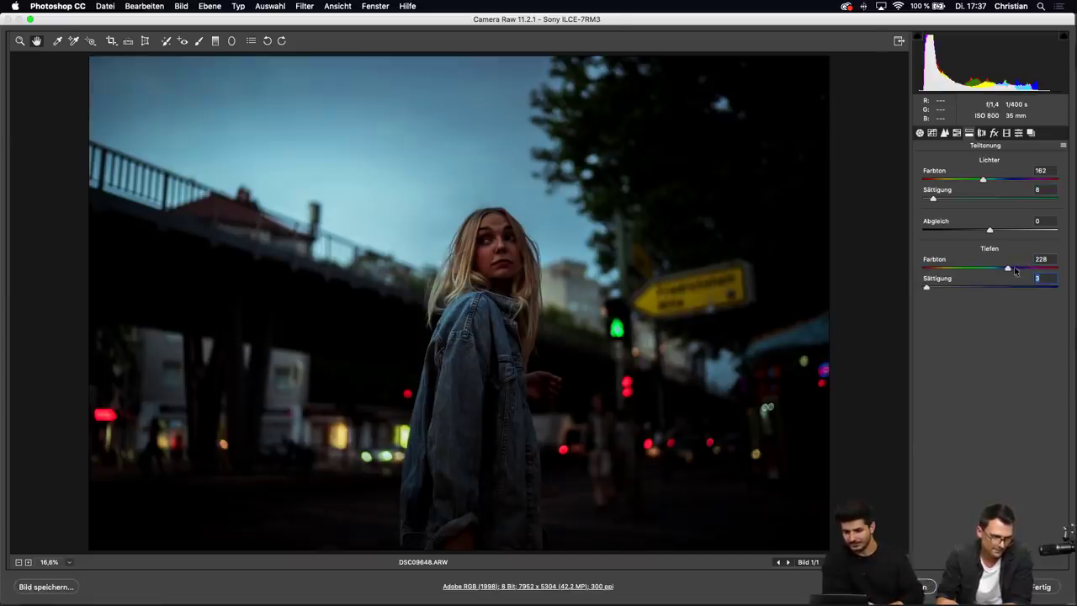
left_click_drag(1009, 268, 1006, 268)
left_click_drag(927, 287, 929, 289)
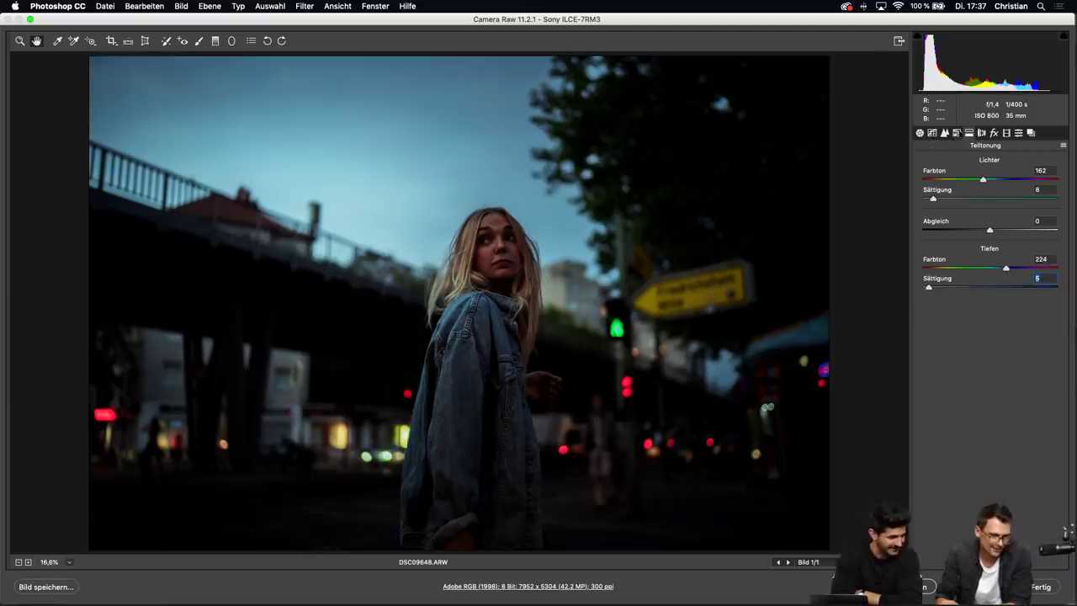
left_click(919, 132)
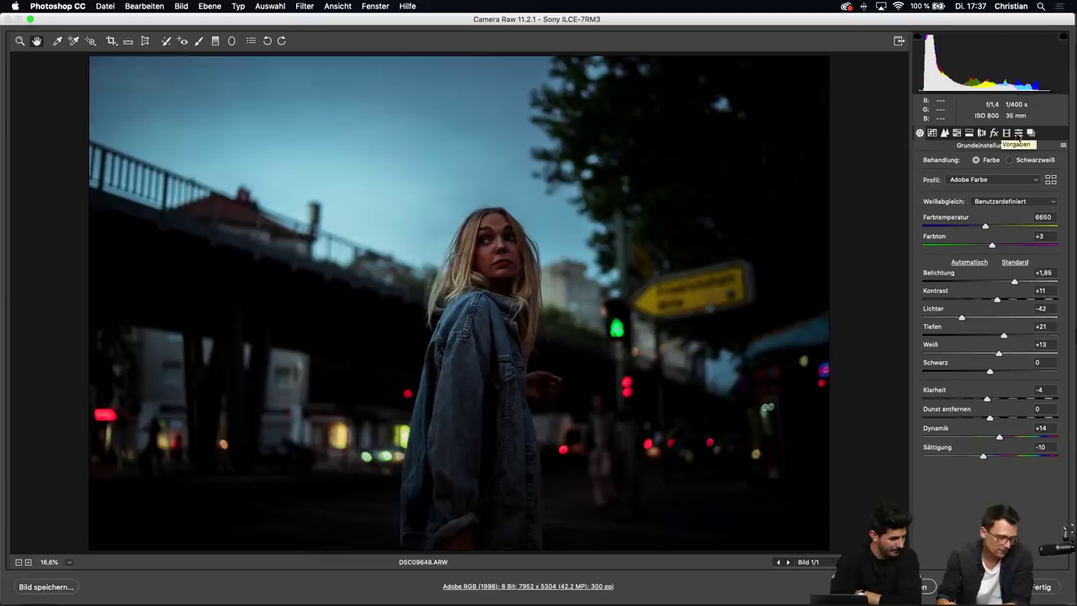
Raise the calibration Green primary hue to +17
left_click(1019, 133)
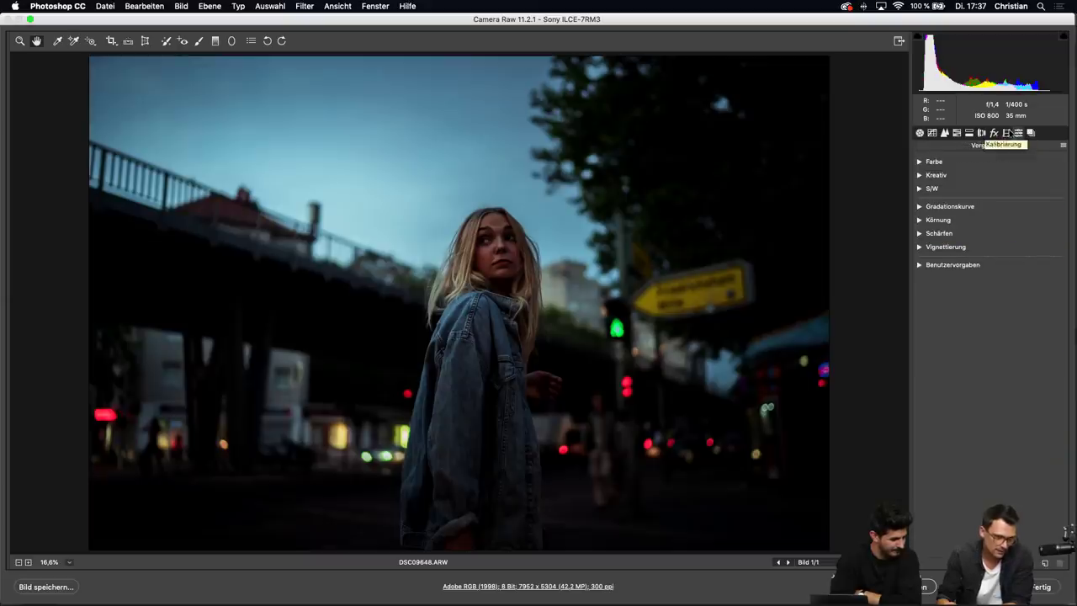
left_click(1006, 133)
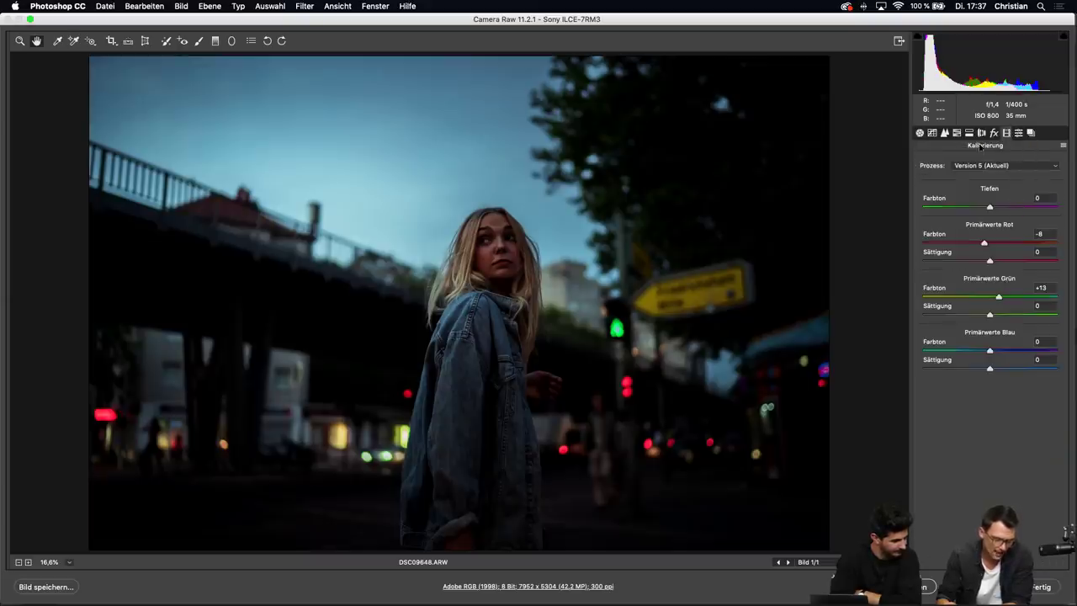
left_click_drag(1000, 299, 1001, 299)
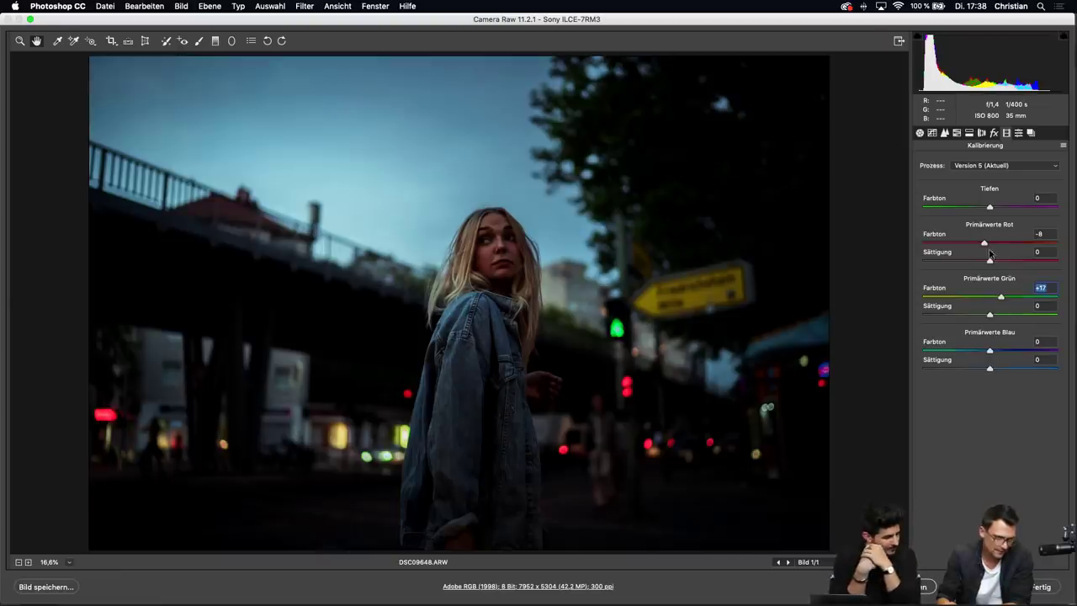
left_click_drag(984, 243, 981, 243)
Set the split-tone highlight hue to 114 with saturation 11
left_click(969, 132)
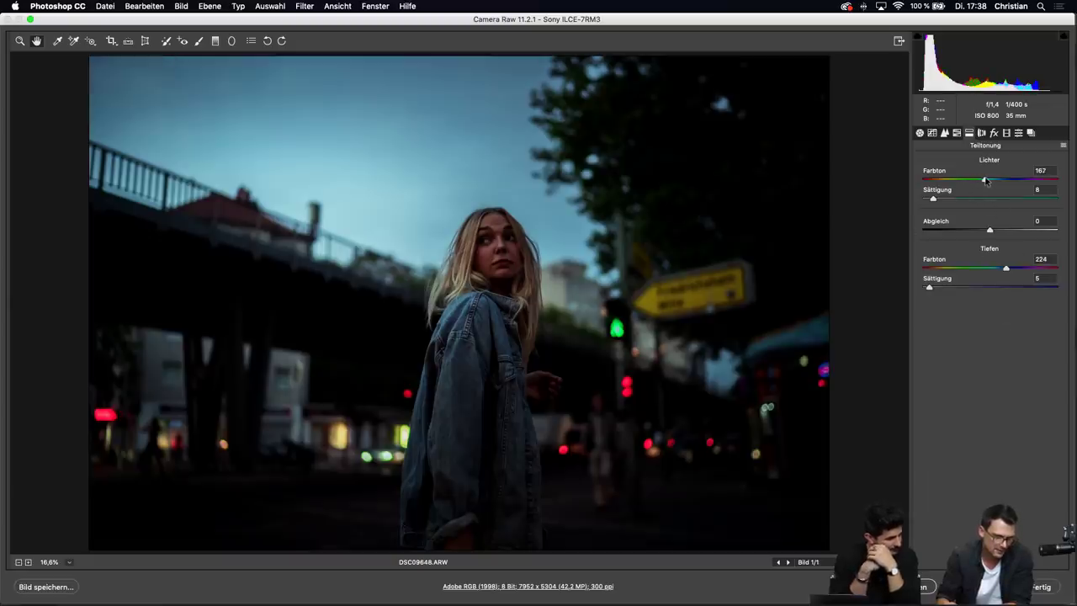
left_click_drag(982, 180, 966, 180)
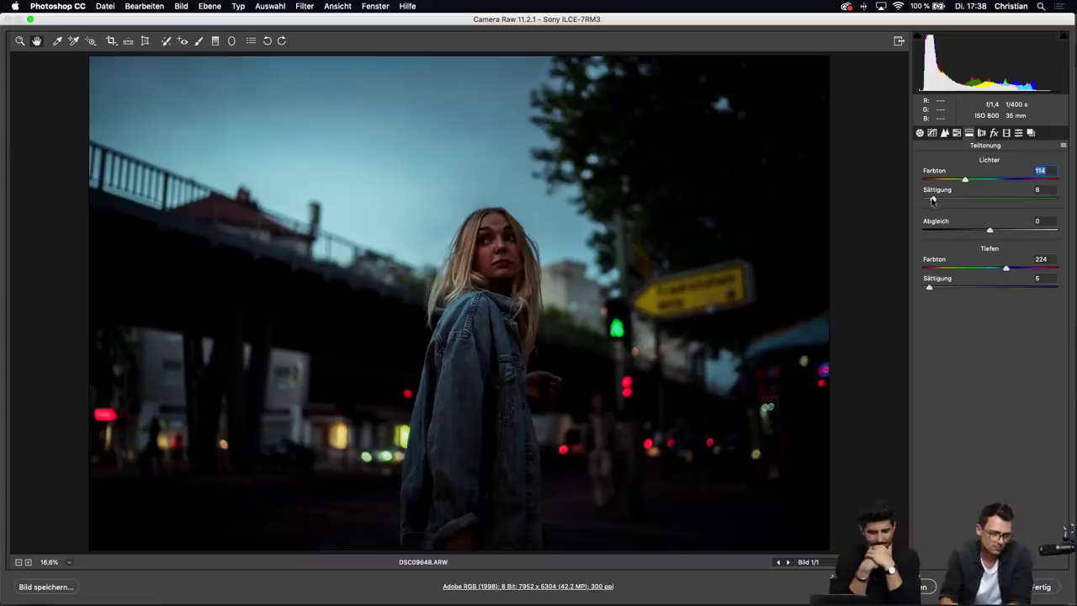
left_click_drag(932, 199, 941, 202)
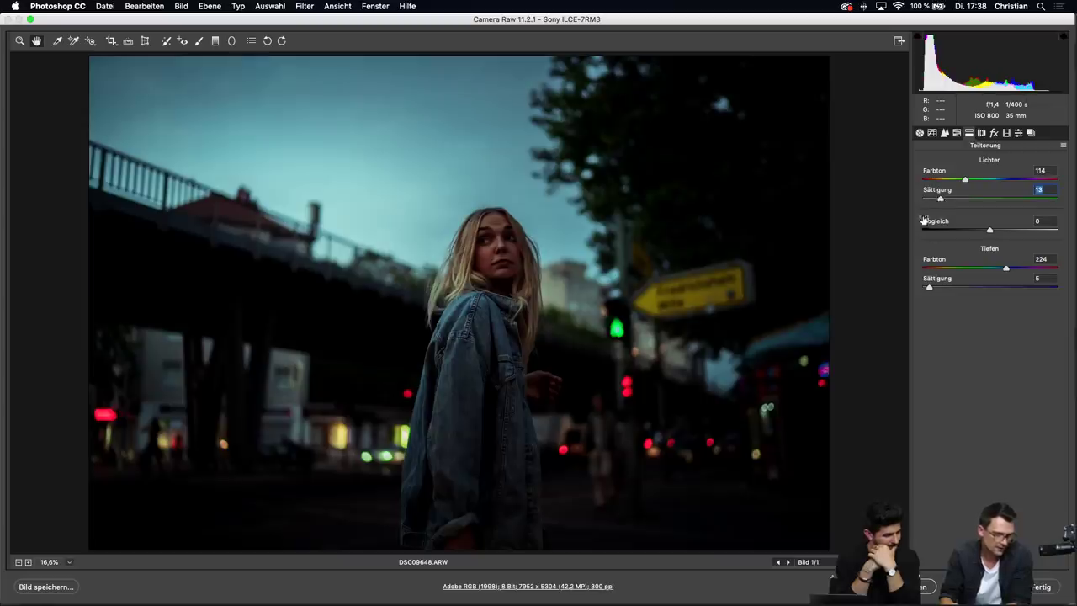
left_click_drag(940, 201, 937, 201)
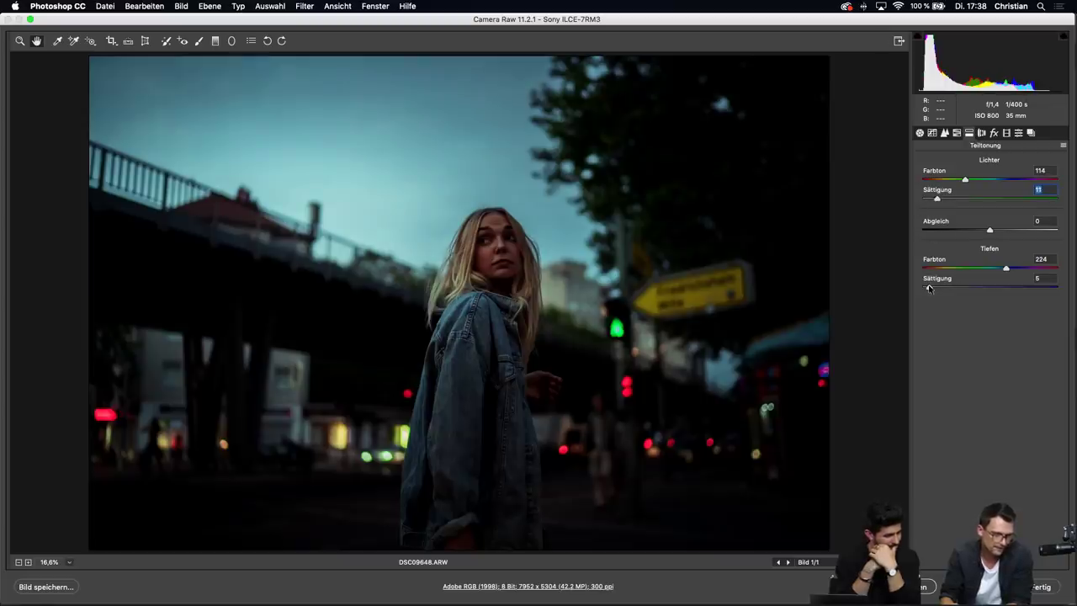
Lower overall Saturation to -13 in the basic adjustments
left_click(920, 133)
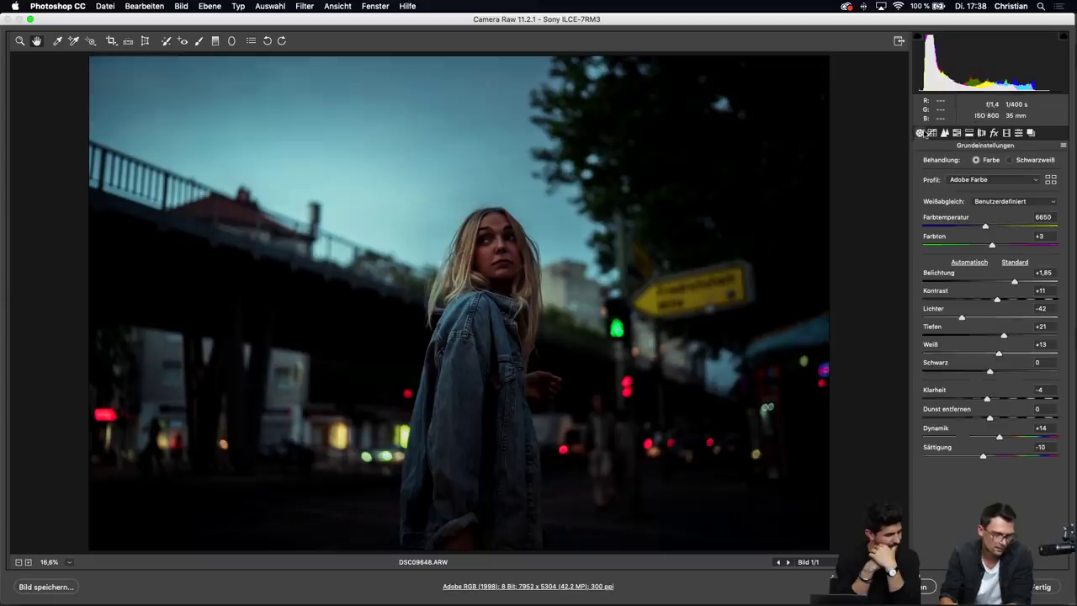
left_click_drag(983, 456, 981, 457)
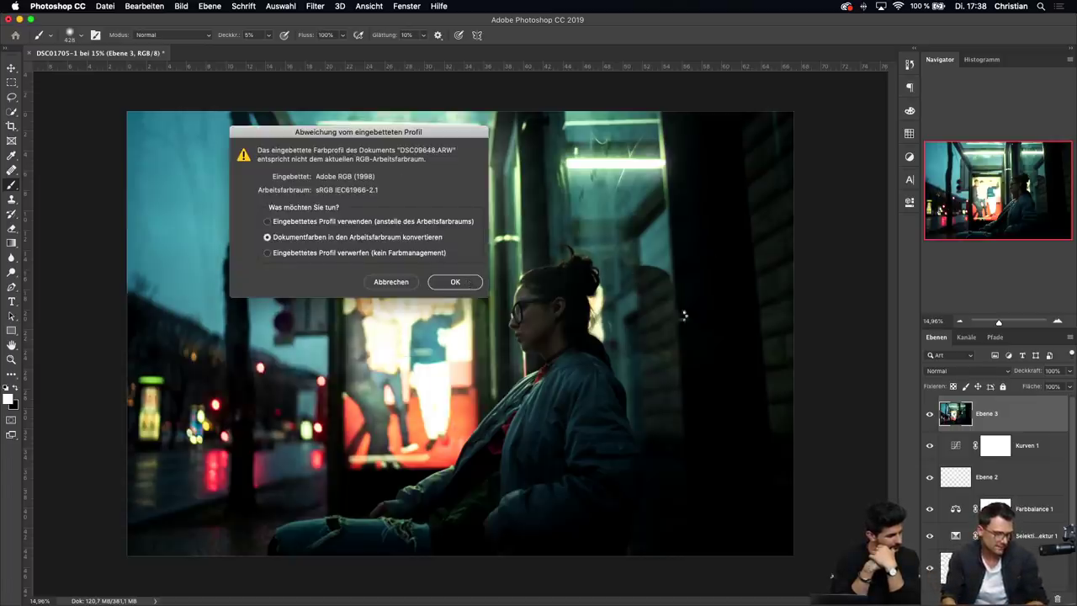
Convert the photo to the working space and resize it to 4952 × 3303 px
key("Return")
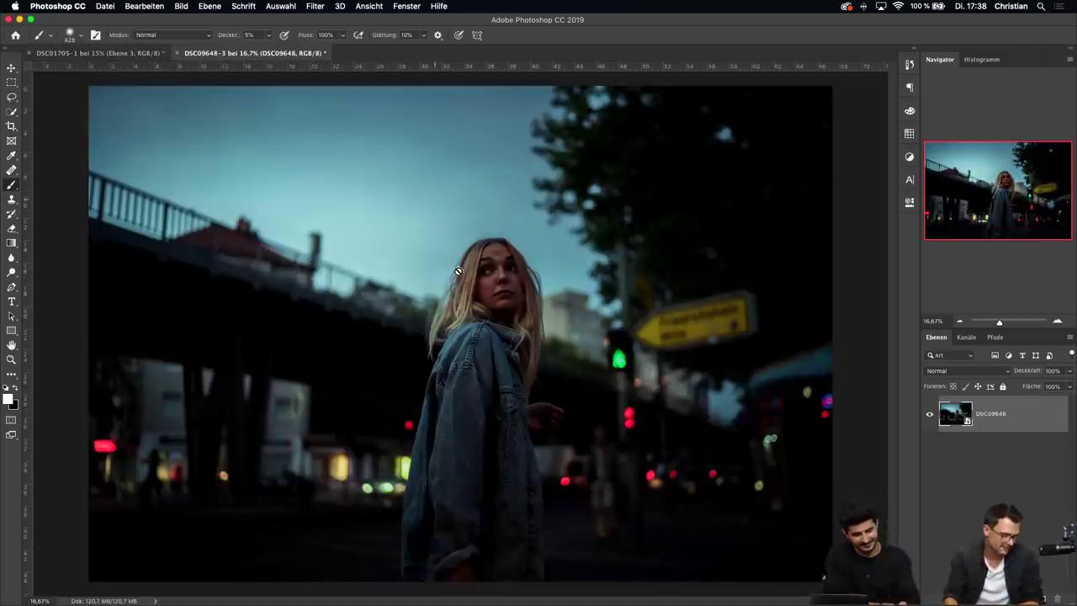
left_click(181, 5)
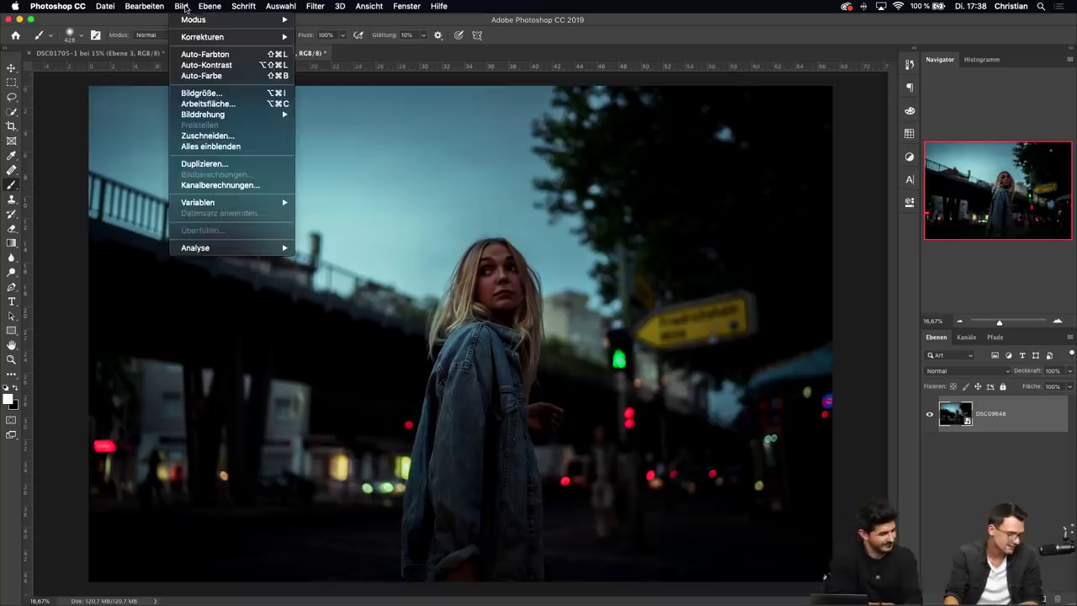
left_click(202, 92)
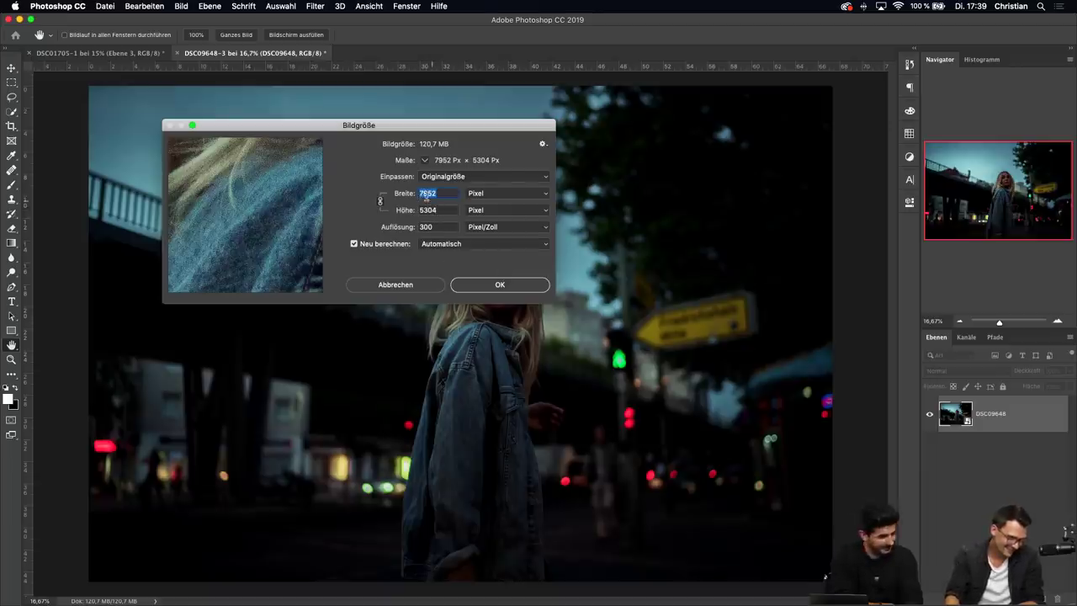
left_click(437, 213)
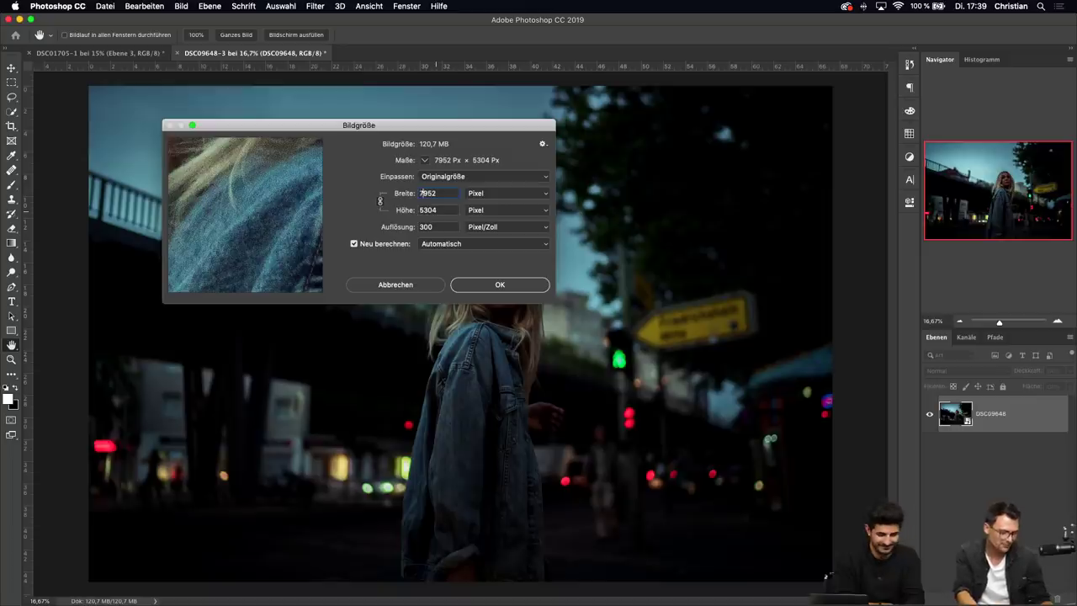
type("4")
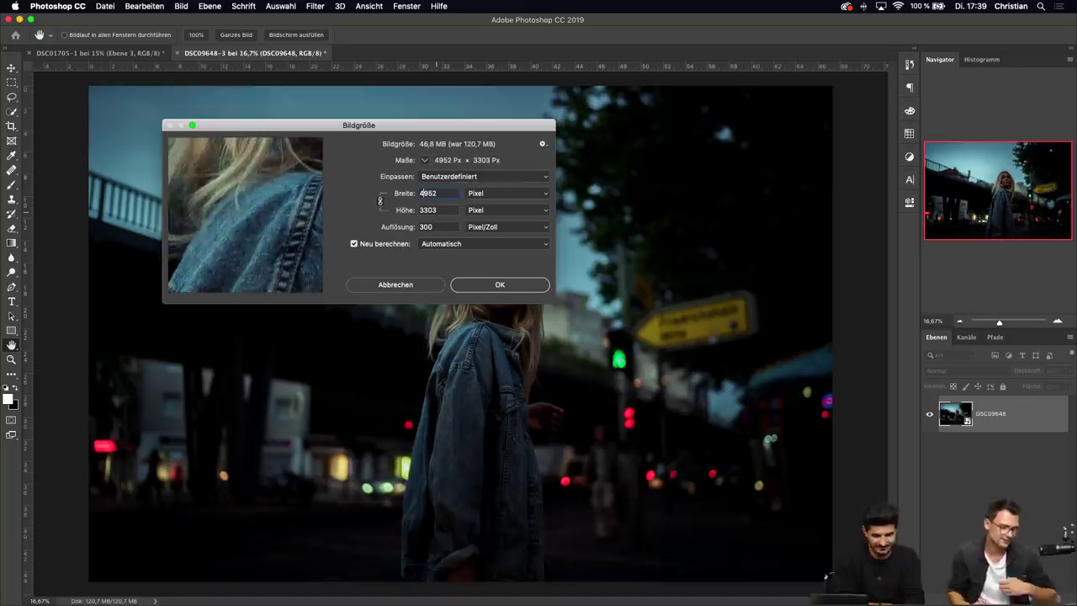
key("Return")
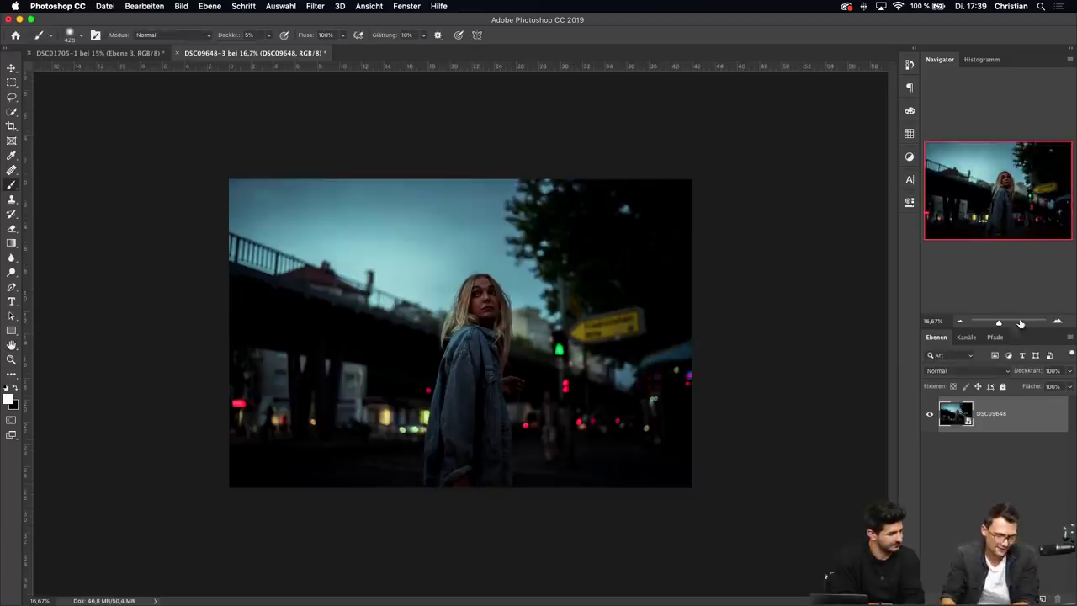
left_click_drag(999, 322, 1002, 323)
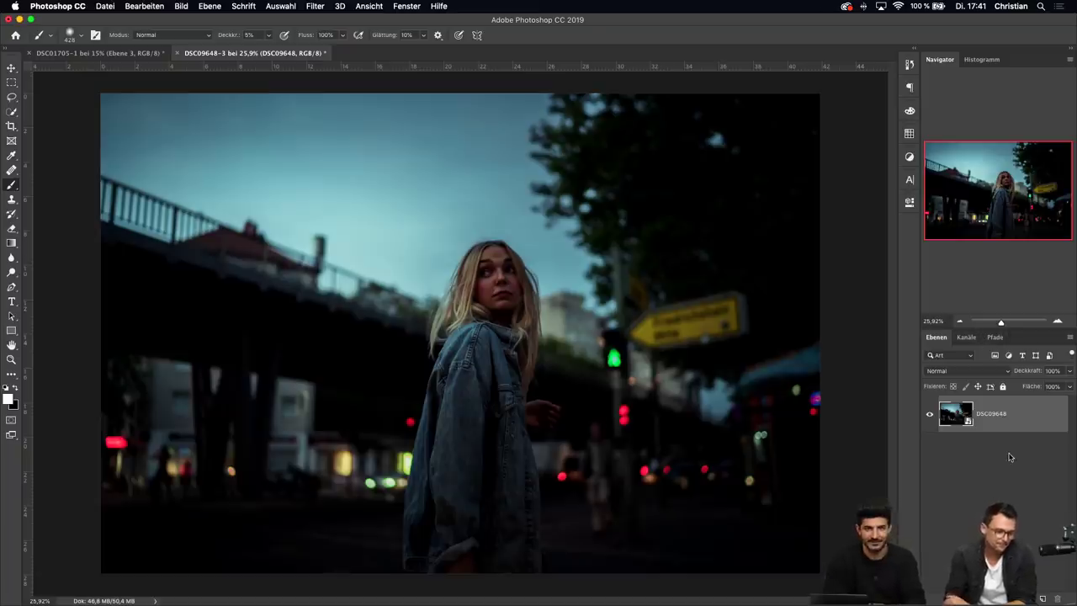
Add a new empty layer above the photo and zoom to 100% on the woman's face
key("super+shift+alt+n")
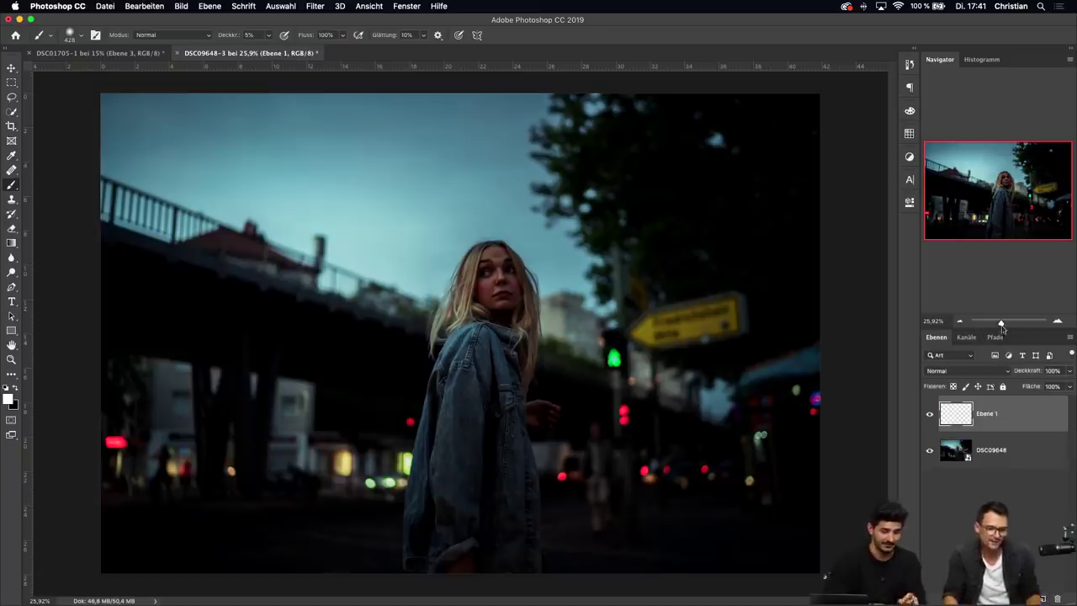
left_click_drag(1000, 324, 1009, 327)
left_click_drag(738, 311, 635, 412)
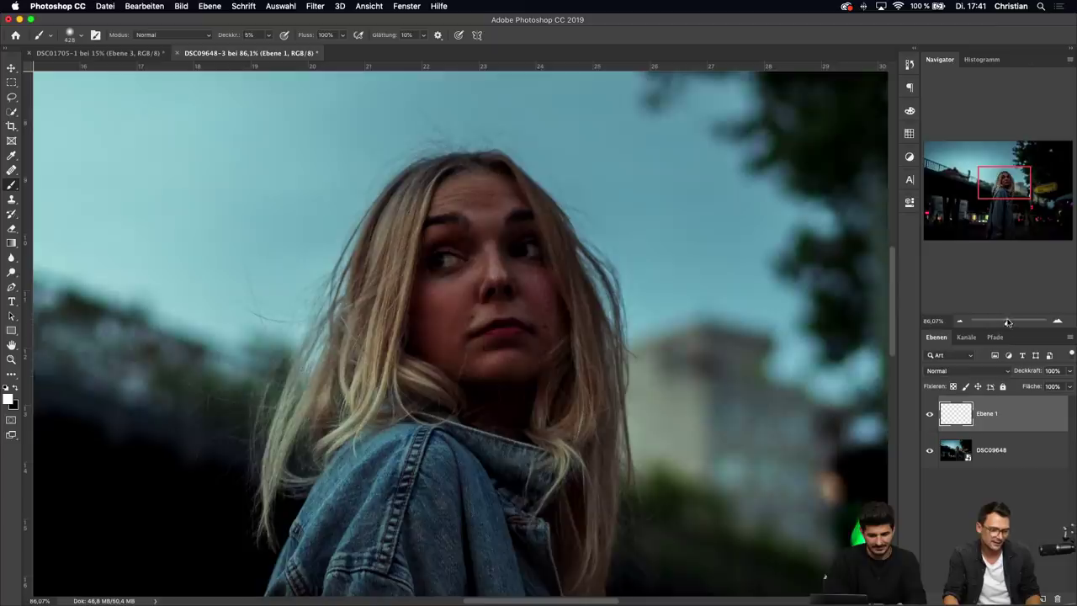
left_click_drag(1007, 323, 1006, 329)
scroll(693, 403, "down", 2)
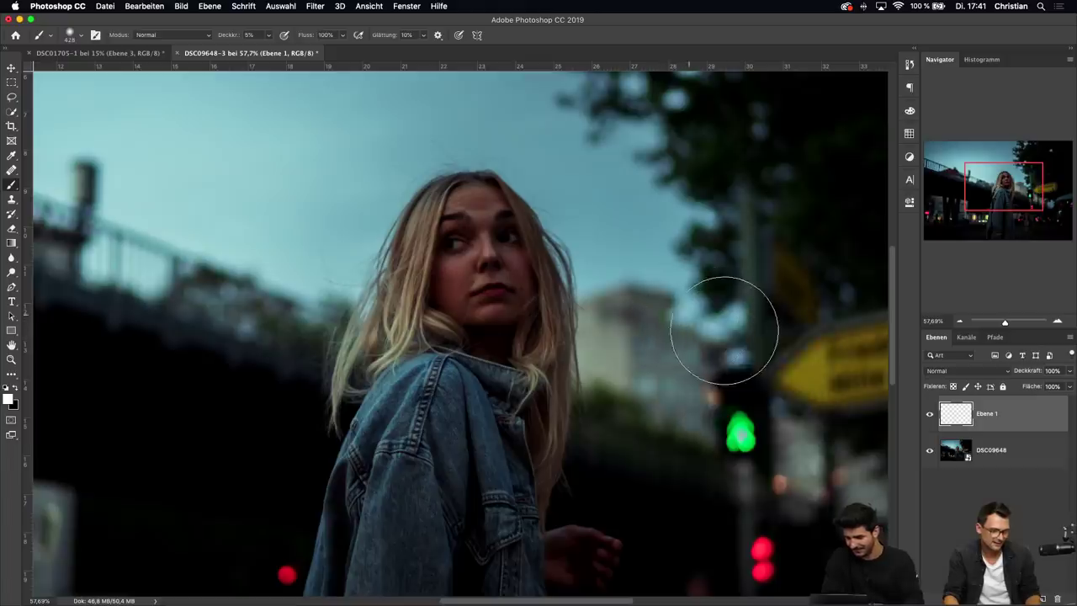
Adjust the brush size and switch to the Healing Brush
right_click(808, 332)
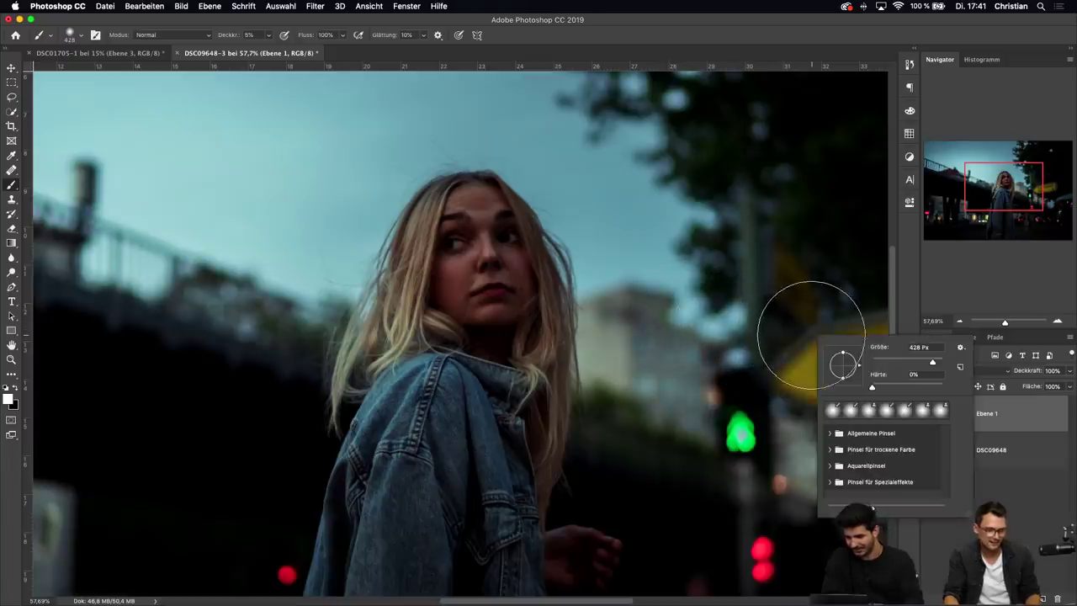
left_click(882, 363)
left_click(1053, 513)
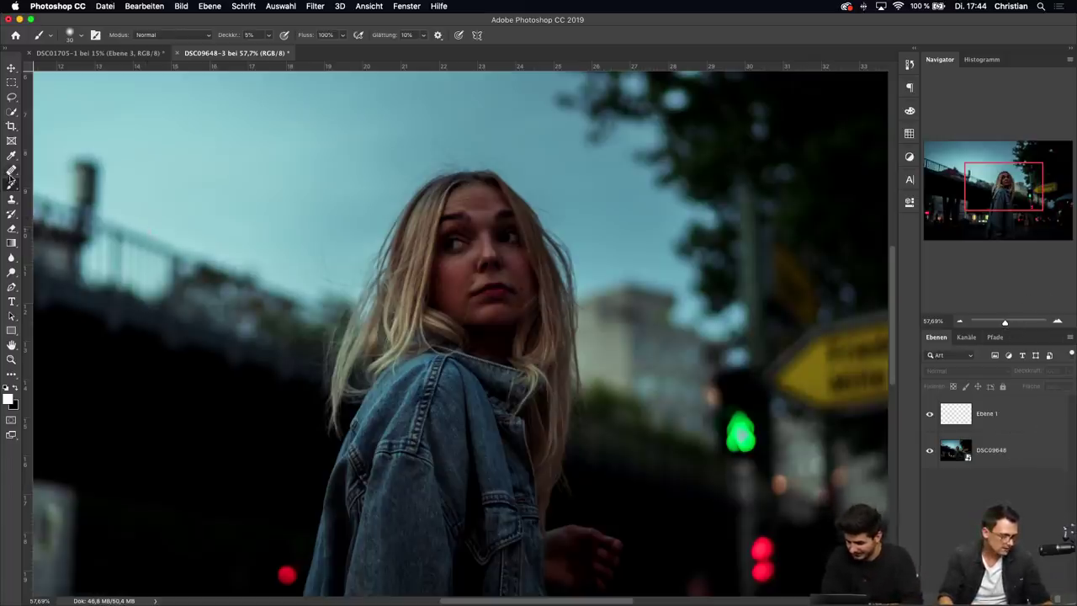
left_click(12, 170)
Select the empty Ebene 1 layer and view the face at 100% zoom
right_click(545, 345)
key("Escape")
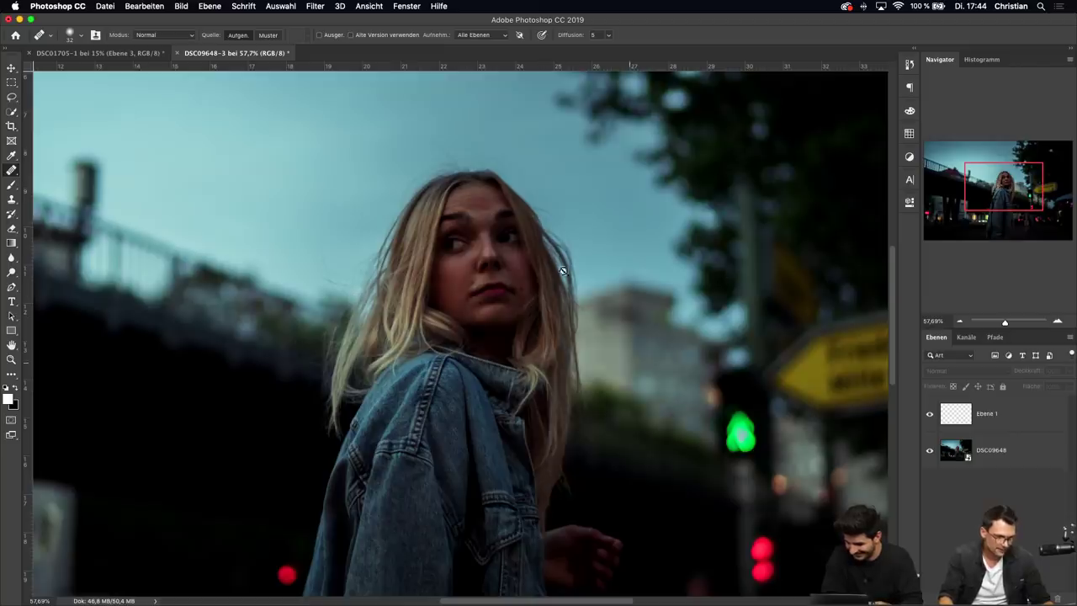
left_click(1022, 419)
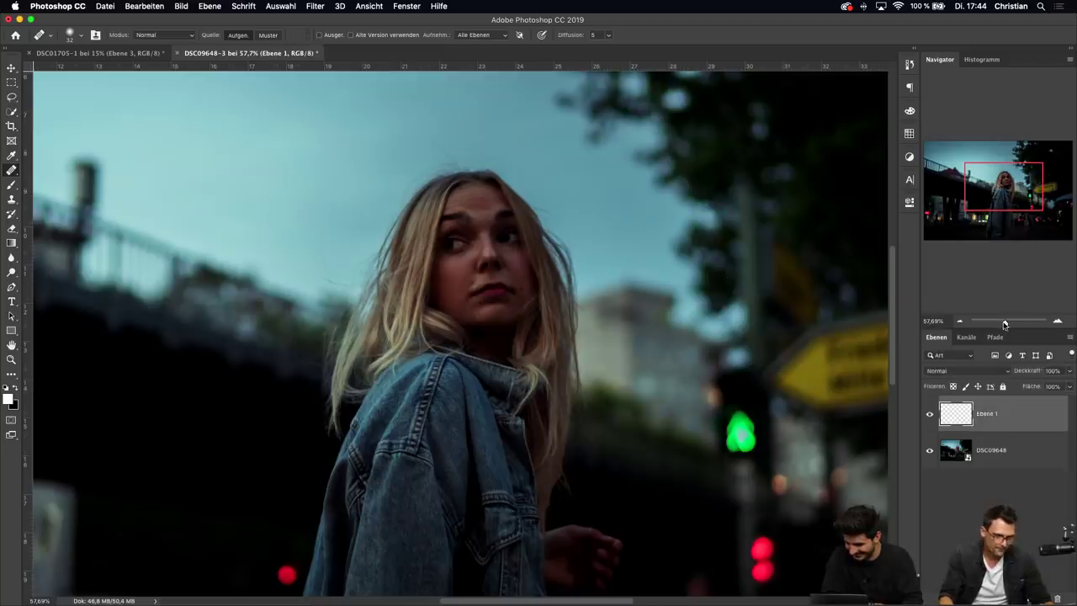
left_click_drag(1004, 322, 1009, 323)
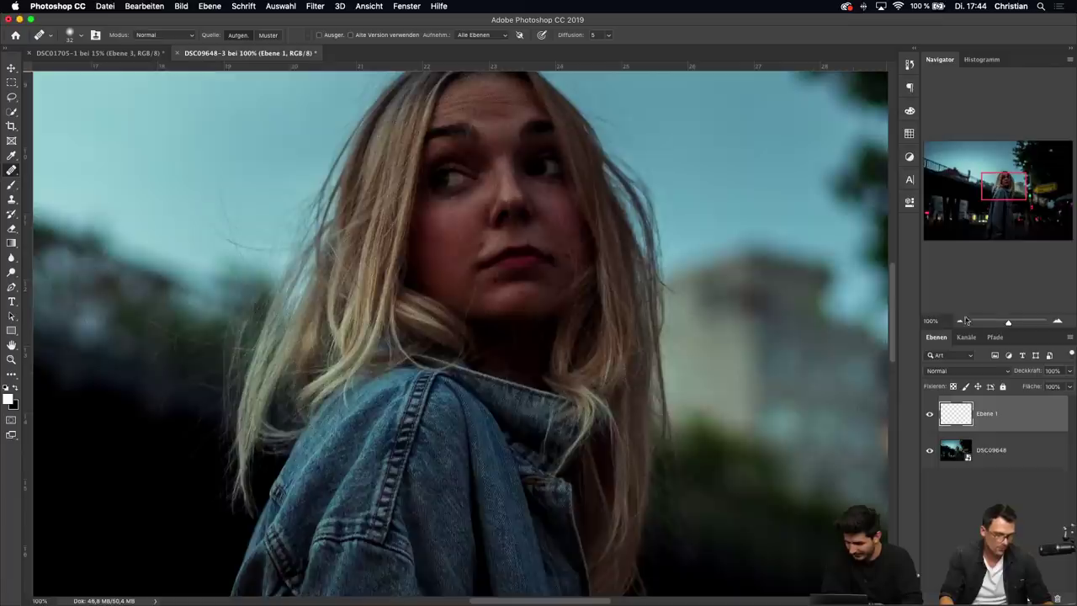
key("super+1")
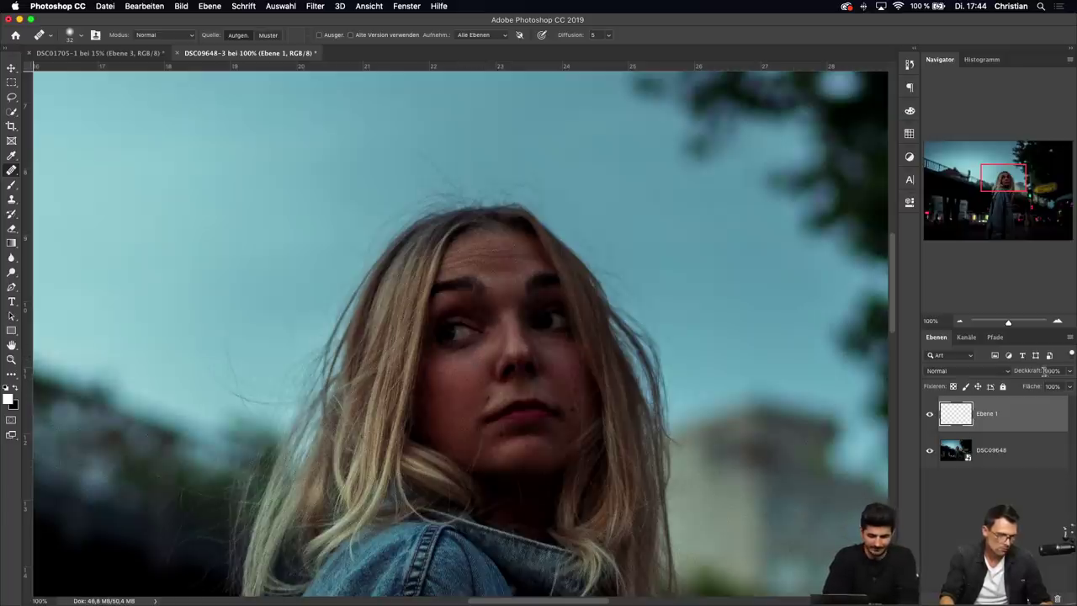
Heal the skin under the left eye on Ebene 1 and lower its opacity to 30%
left_click(930, 414)
left_click(930, 417)
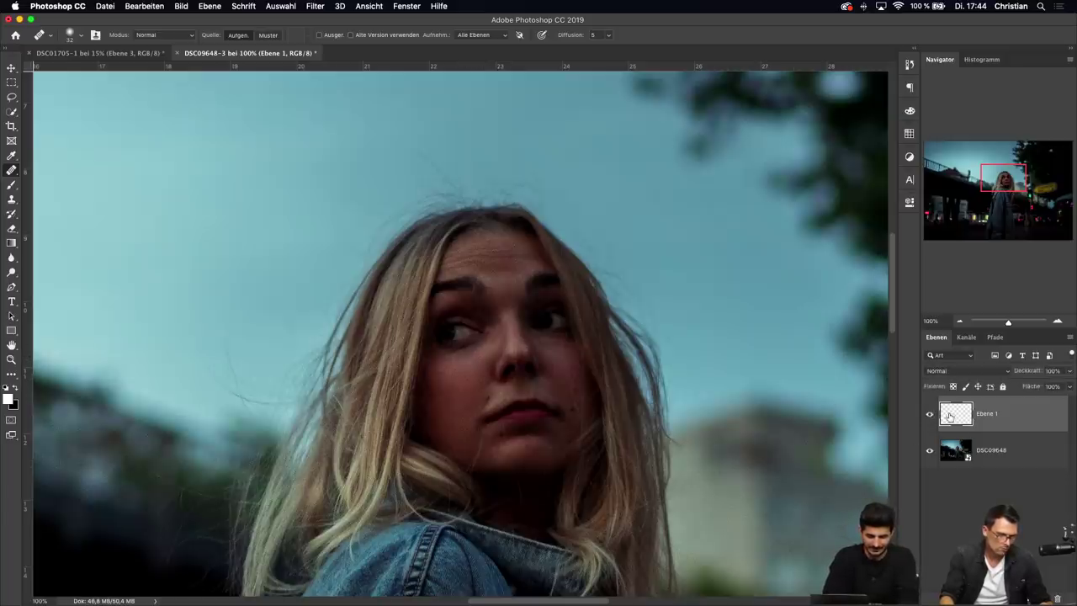
left_click(932, 418)
left_click(931, 418)
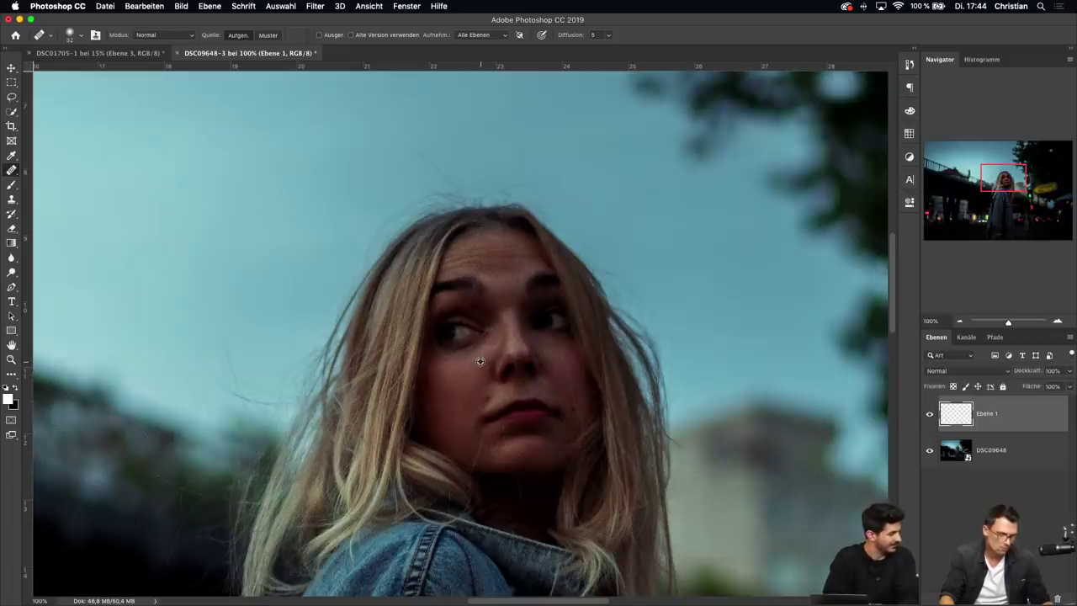
mouse_move(479, 362)
left_mouse_down()
mouse_move(479, 345)
mouse_move(452, 353)
mouse_move(481, 340)
mouse_move(448, 357)
left_mouse_up()
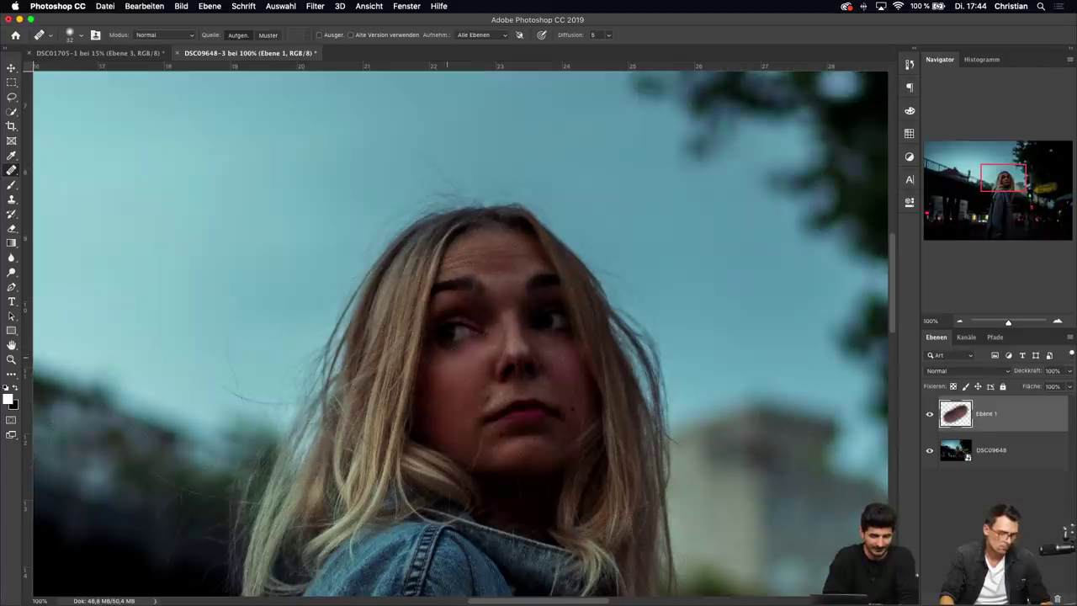
mouse_move(1031, 364)
left_mouse_down()
mouse_move(822, 385)
mouse_move(838, 378)
left_mouse_up()
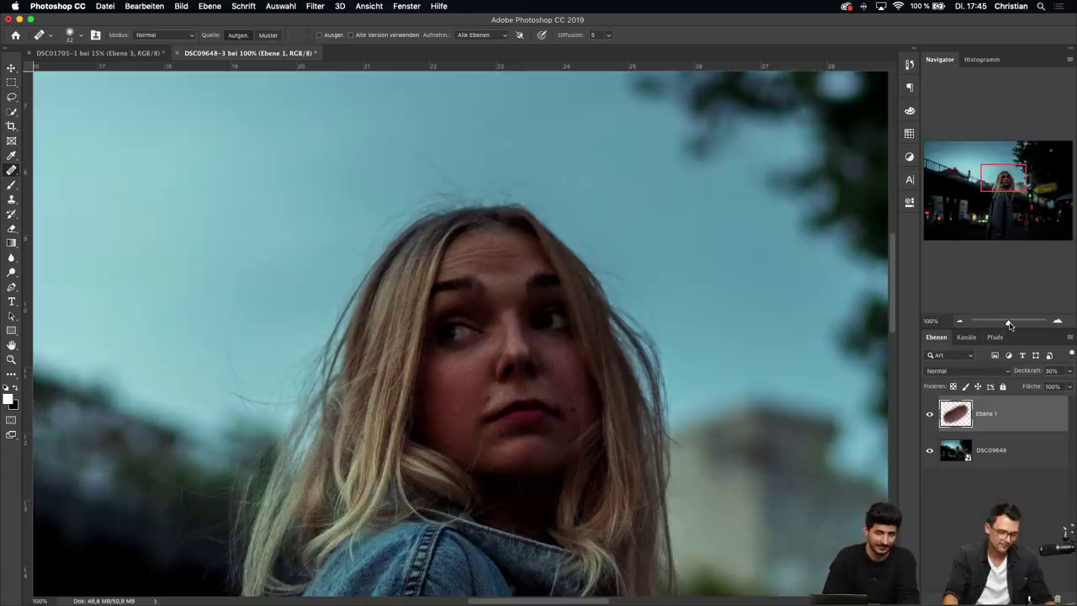
left_click_drag(1009, 325, 1001, 328)
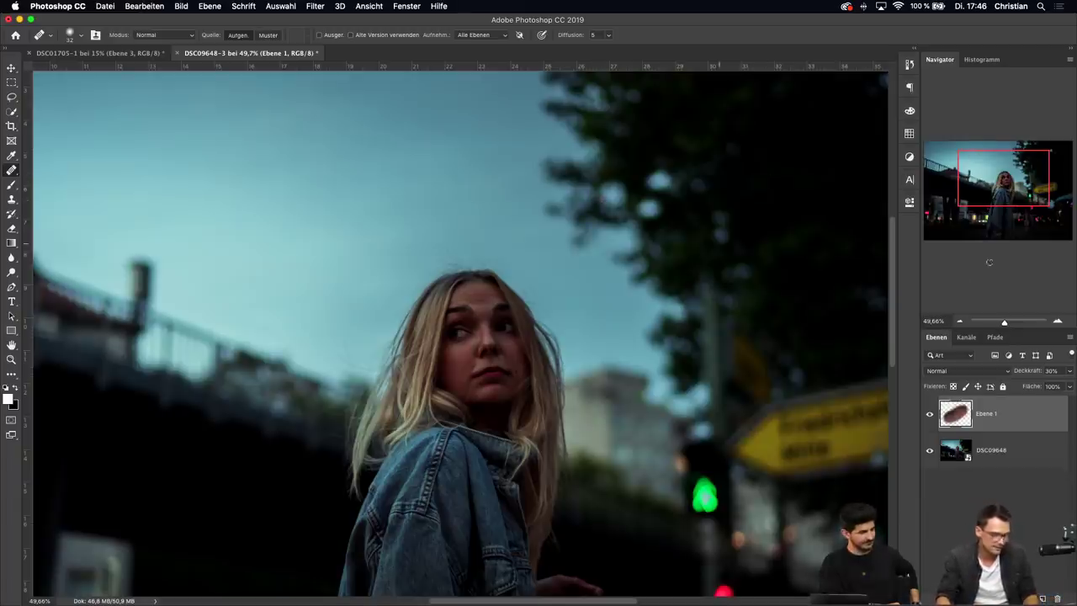
Zoom out to fit the whole portrait and open the adjustment layer types list
left_click_drag(1005, 323, 1003, 327)
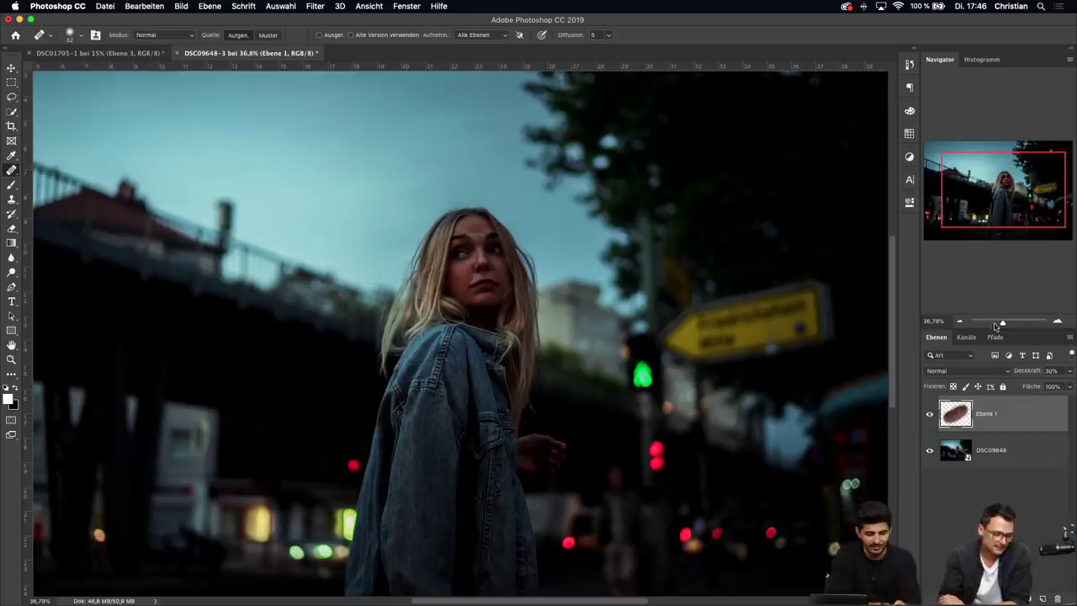
left_click_drag(1002, 324, 1001, 324)
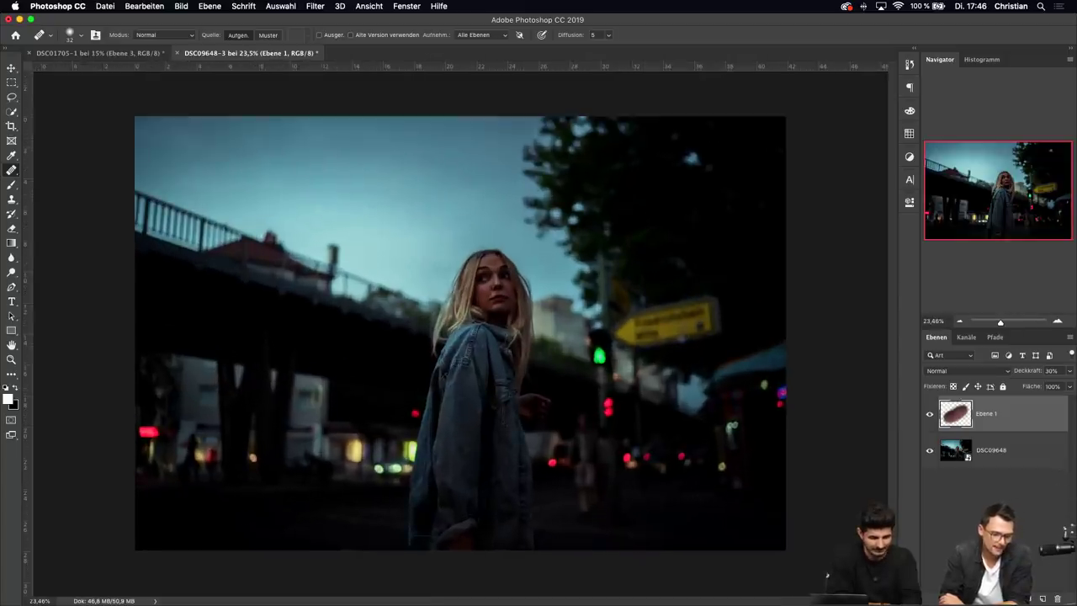
left_click(1012, 598)
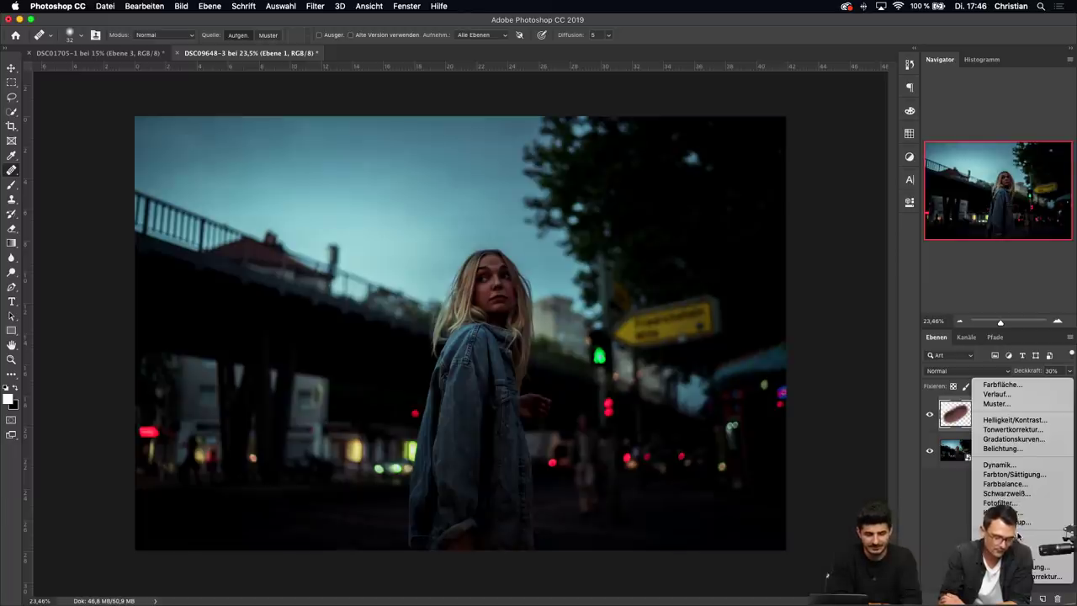
Add a Color Balance layer with highlights at Red +11, Green +8, Yellow -7
left_click(1006, 484)
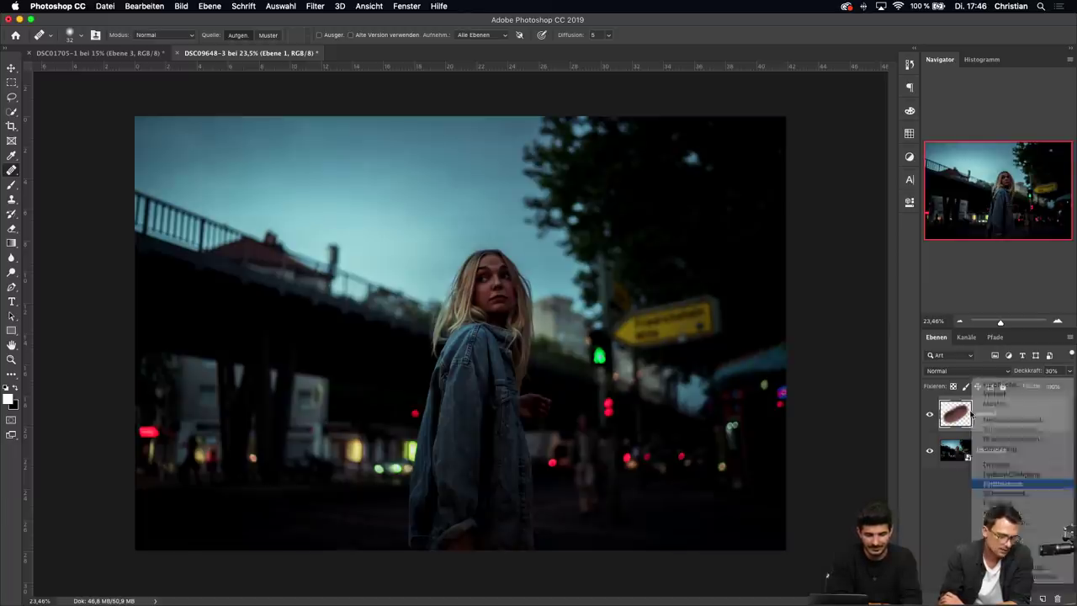
left_click(815, 237)
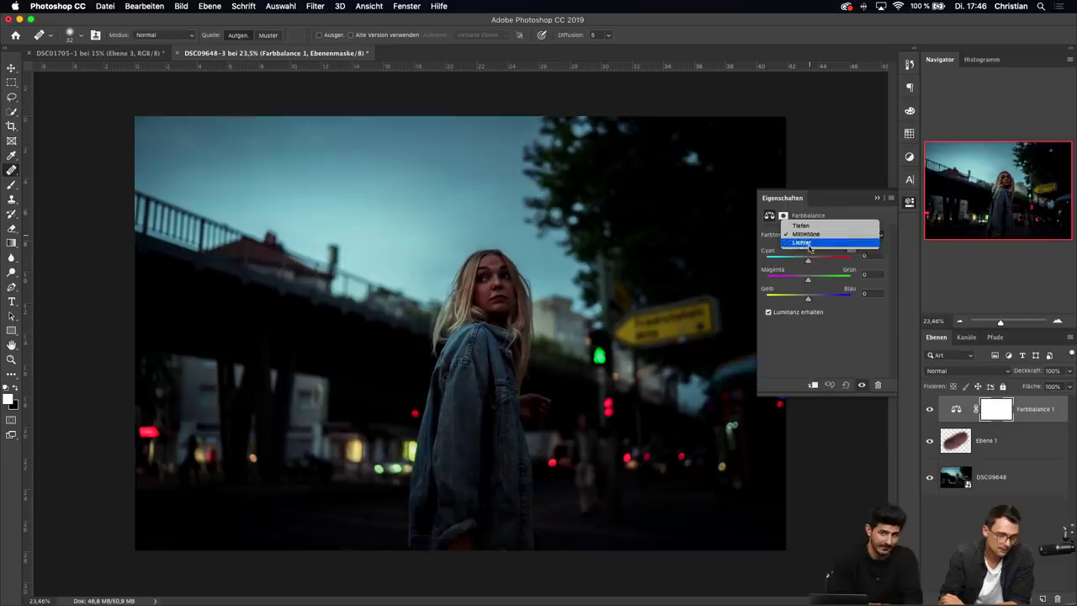
left_click(807, 244)
left_click_drag(808, 301, 806, 305)
left_click_drag(808, 260, 812, 282)
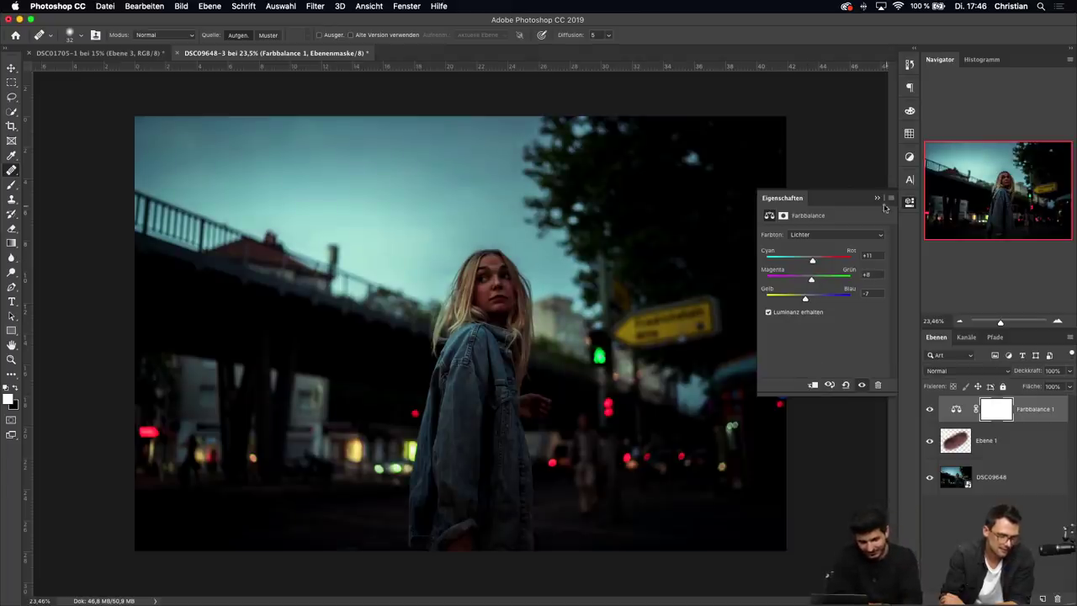
Set the Color Balance shadows to Green +1 and Blue +2
left_click(796, 236)
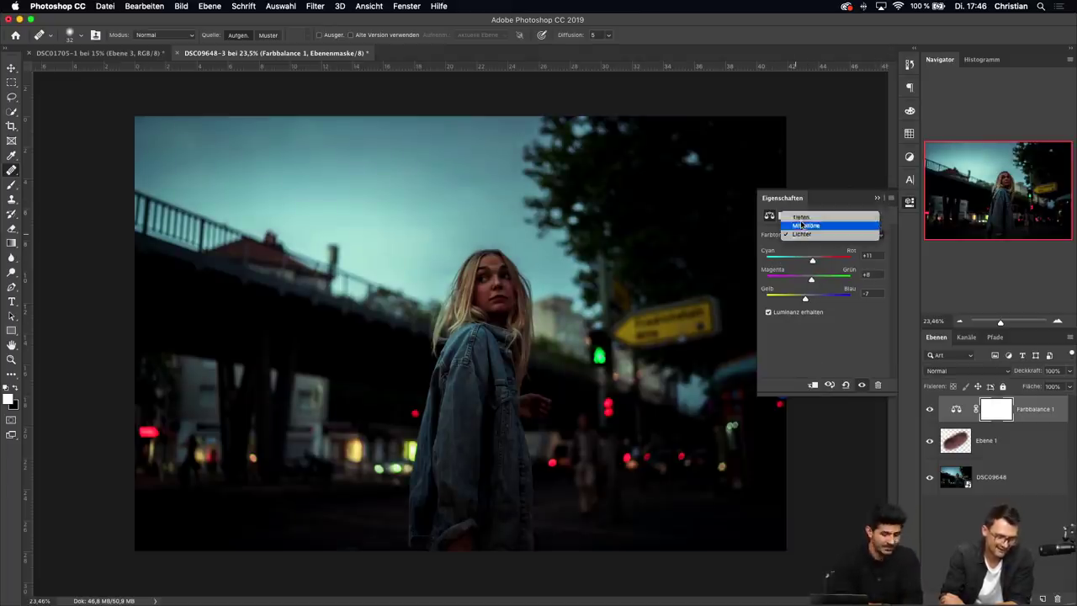
key("Return")
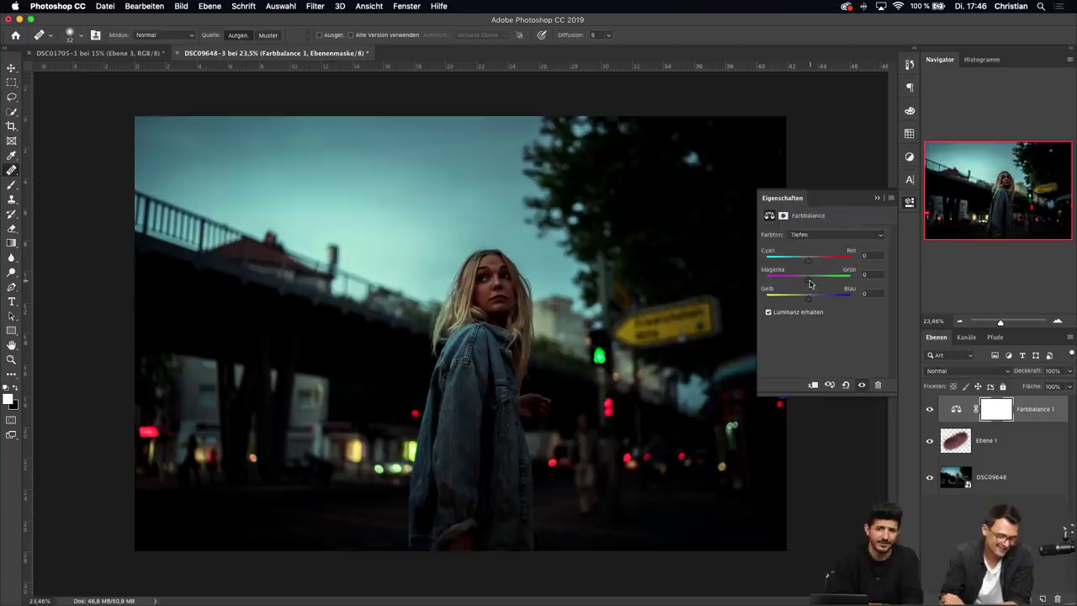
left_click_drag(809, 280, 811, 303)
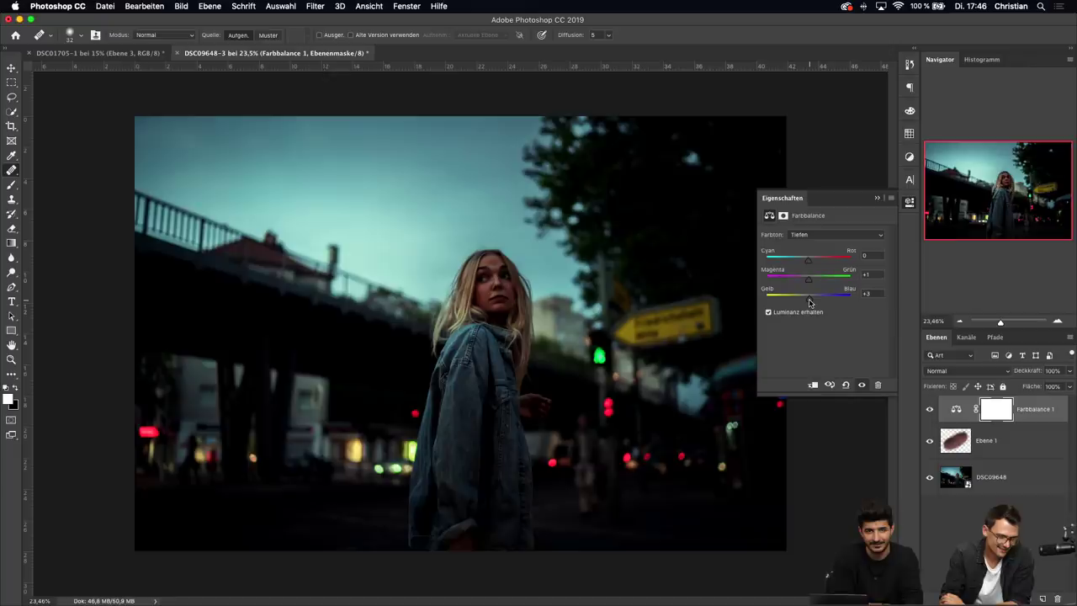
left_click(866, 293)
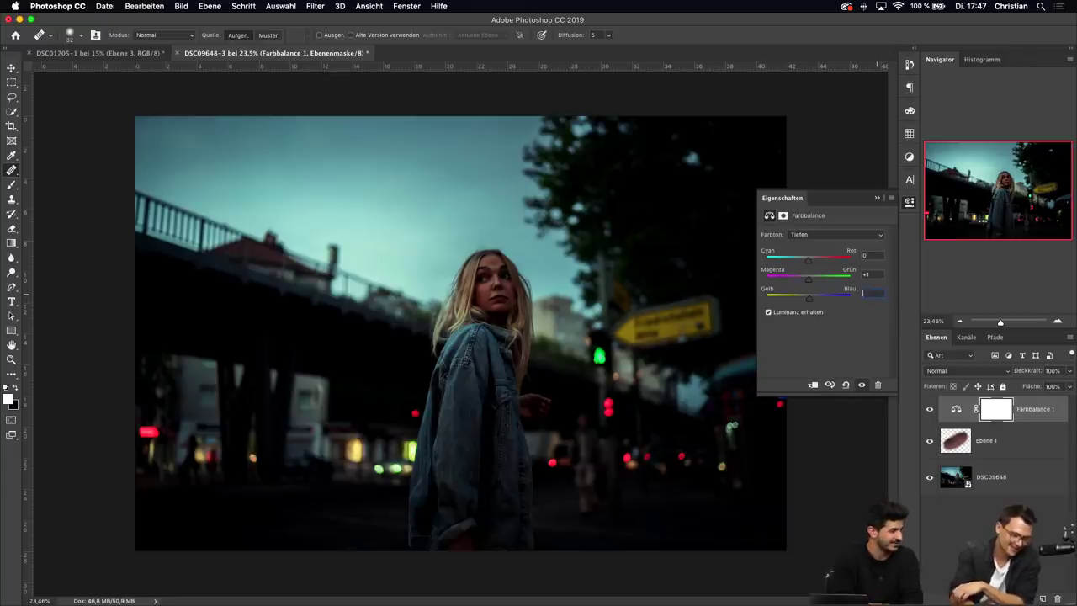
type("2")
key("Return")
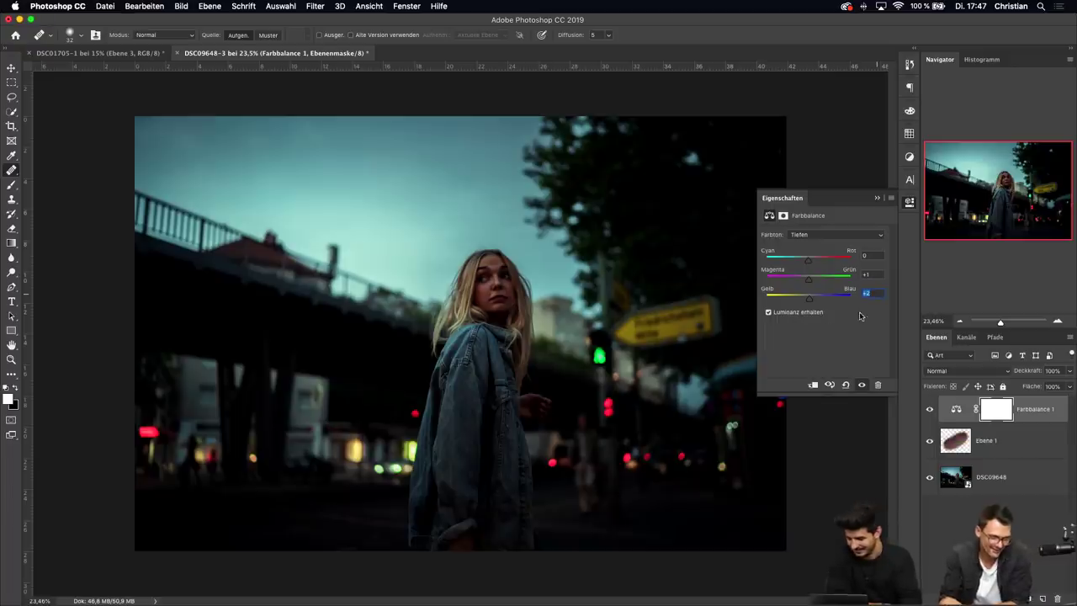
left_click(876, 198)
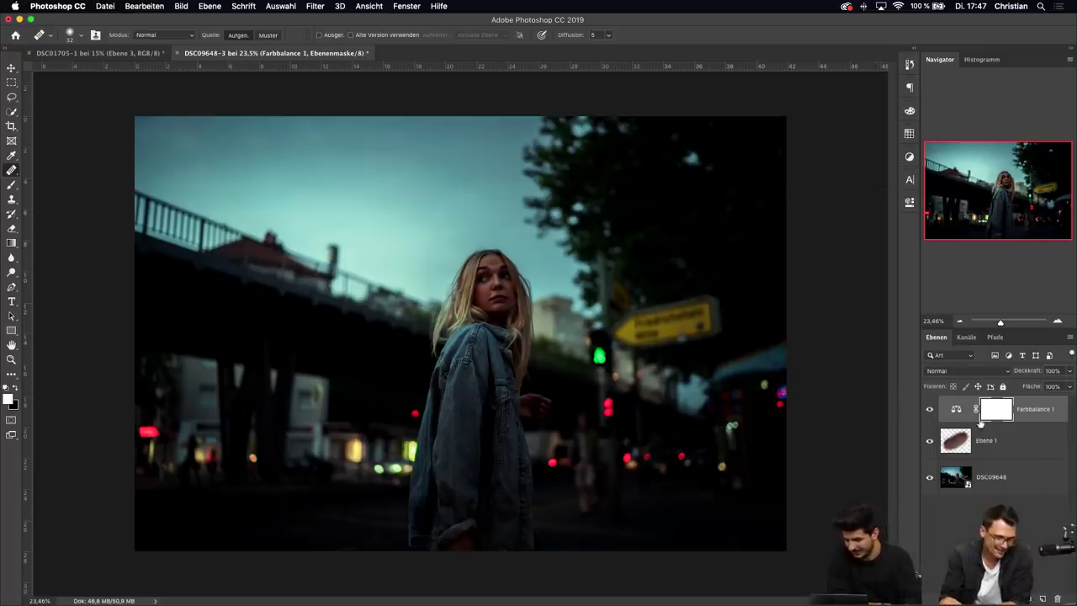
Toggle Farbbalance 1 on and off to compare, leaving it visible
left_click(930, 411)
left_click(930, 411)
left_click(929, 411)
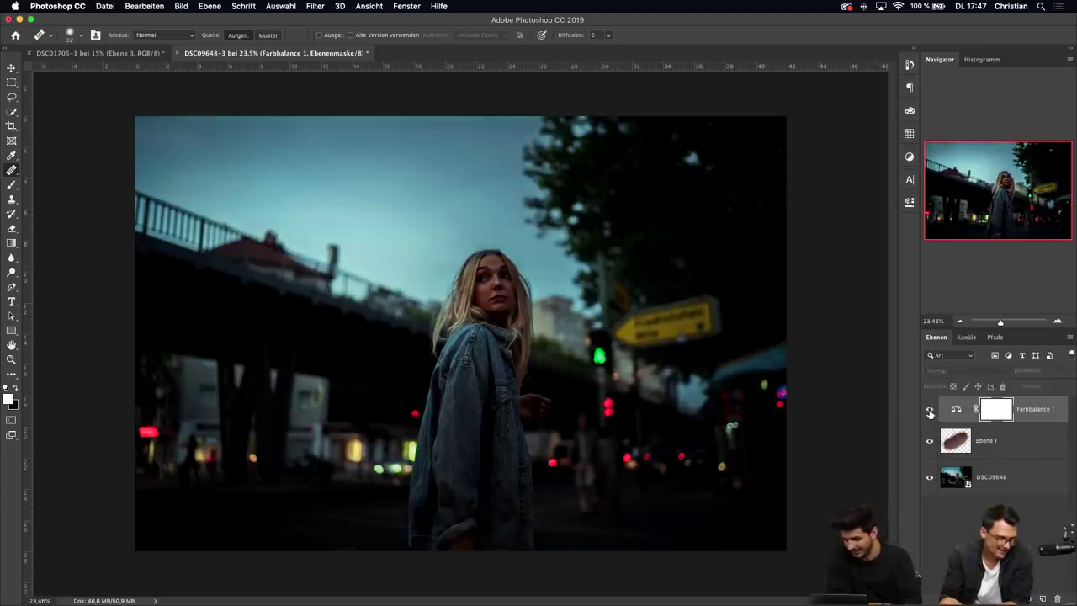
left_click(930, 411)
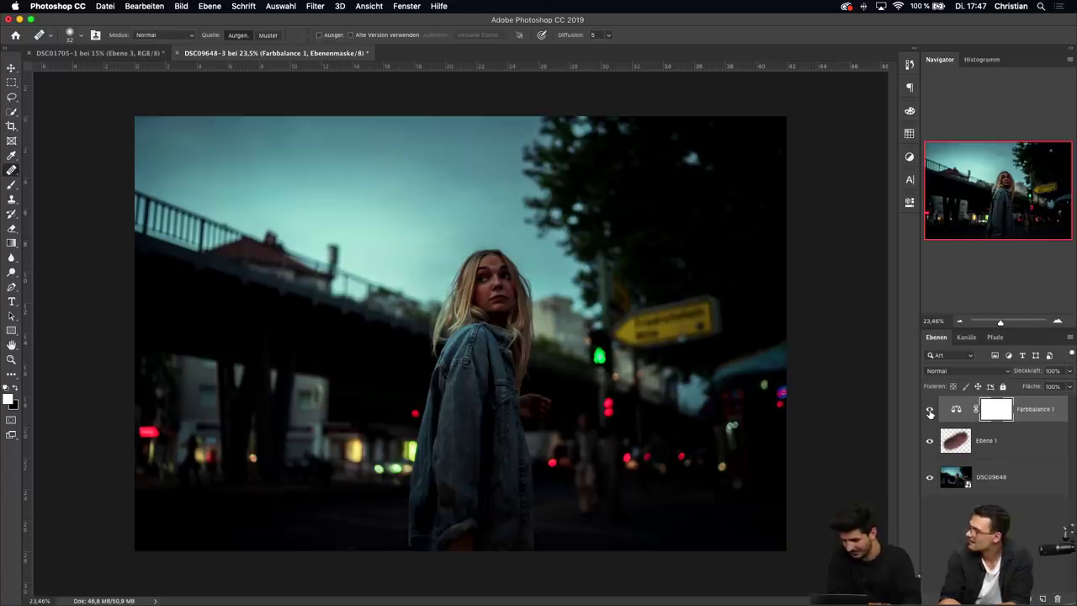
left_click(930, 411)
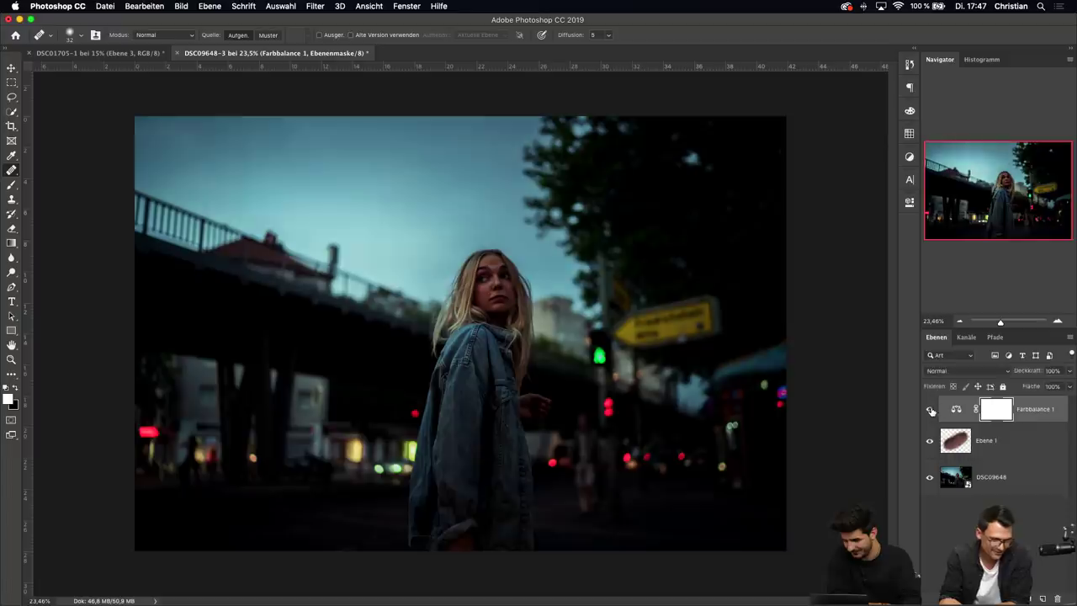
left_click(930, 412)
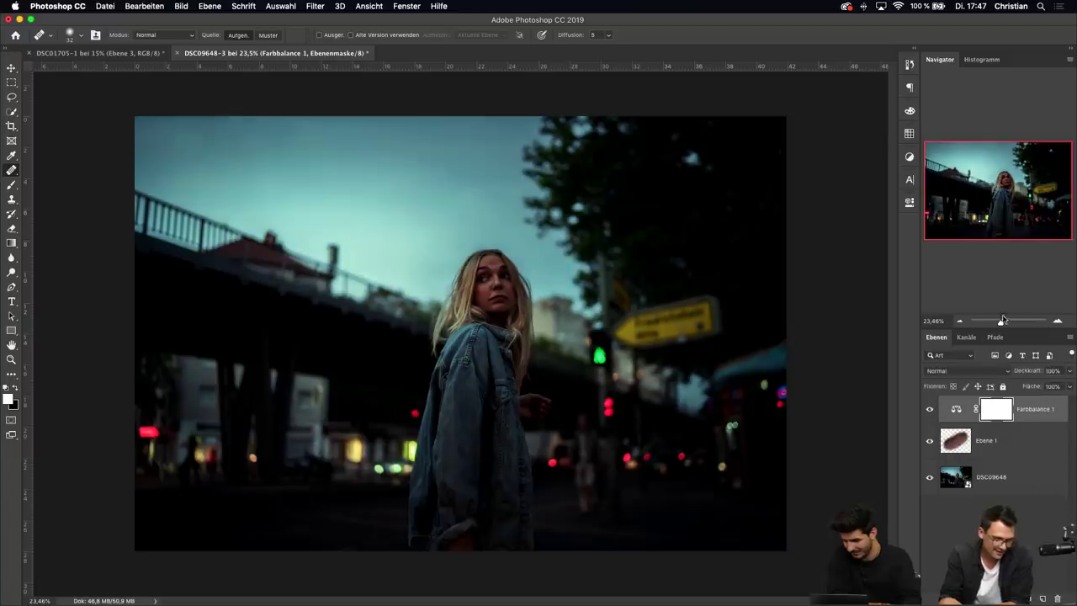
Add a Kurven 1 curves layer lifting the midtones slightly, then invert its mask to black
left_click(1012, 598)
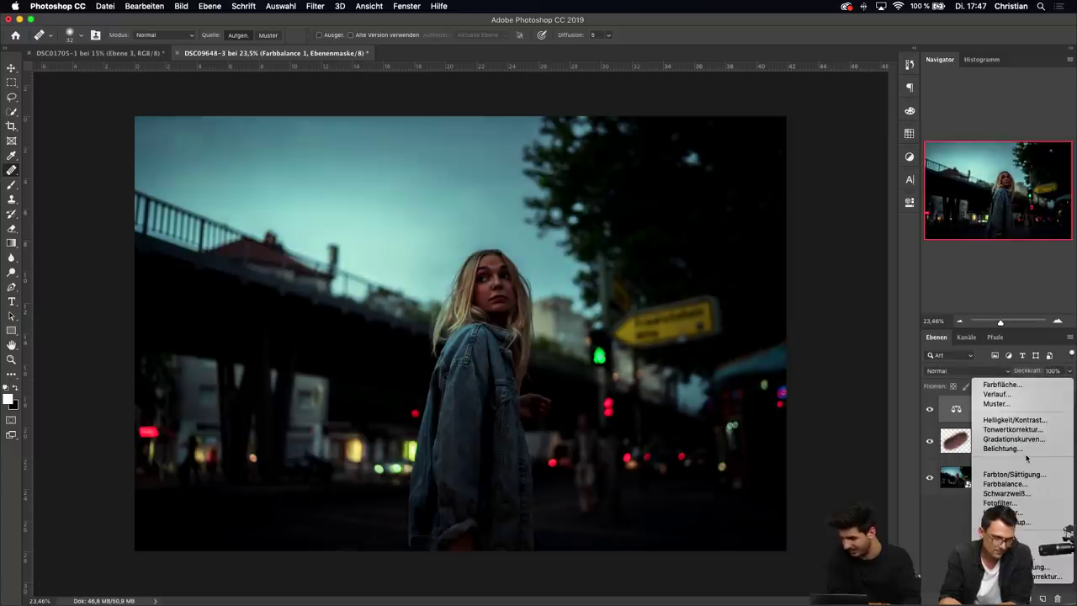
left_click(1009, 438)
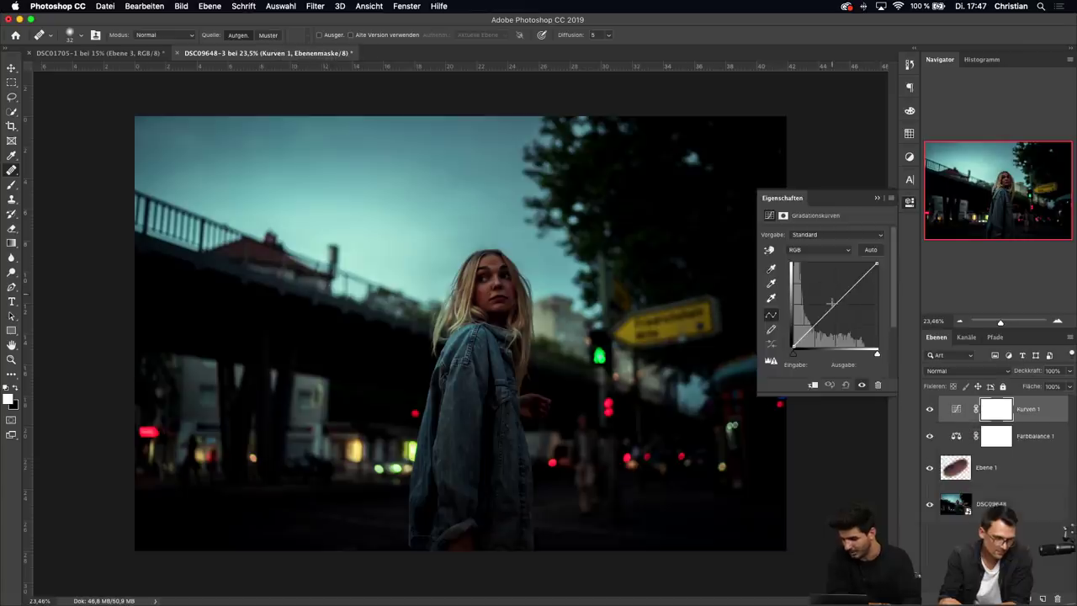
left_click_drag(833, 307, 831, 301)
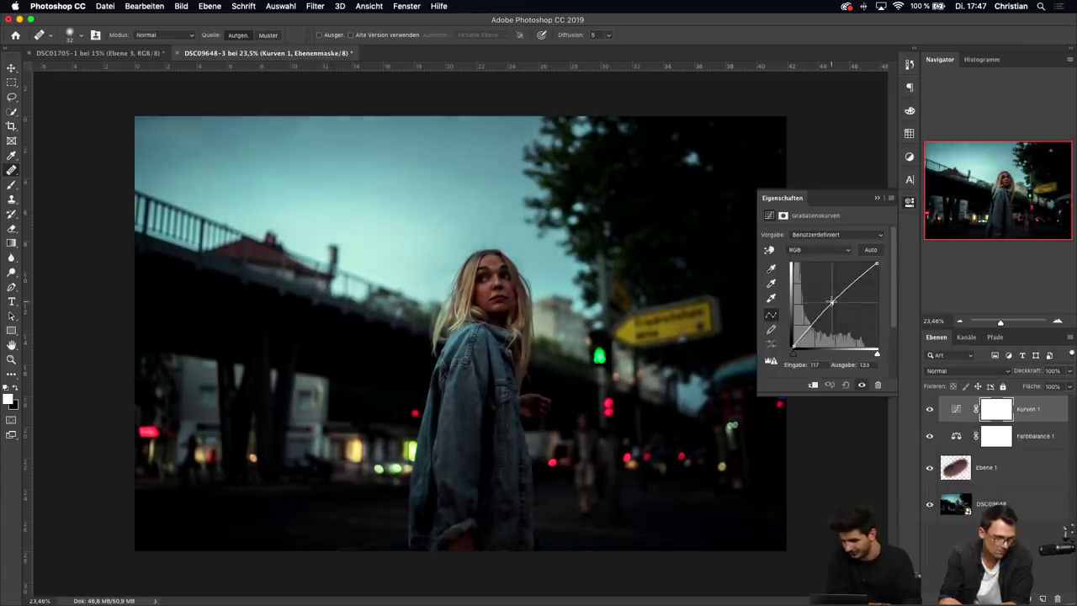
left_click(877, 198)
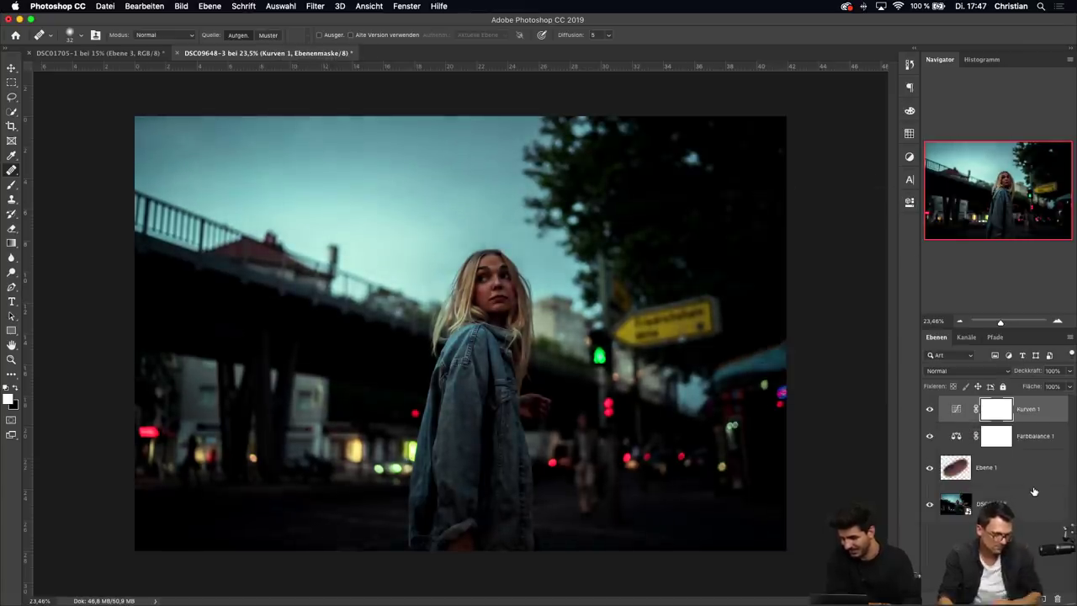
key("super+i")
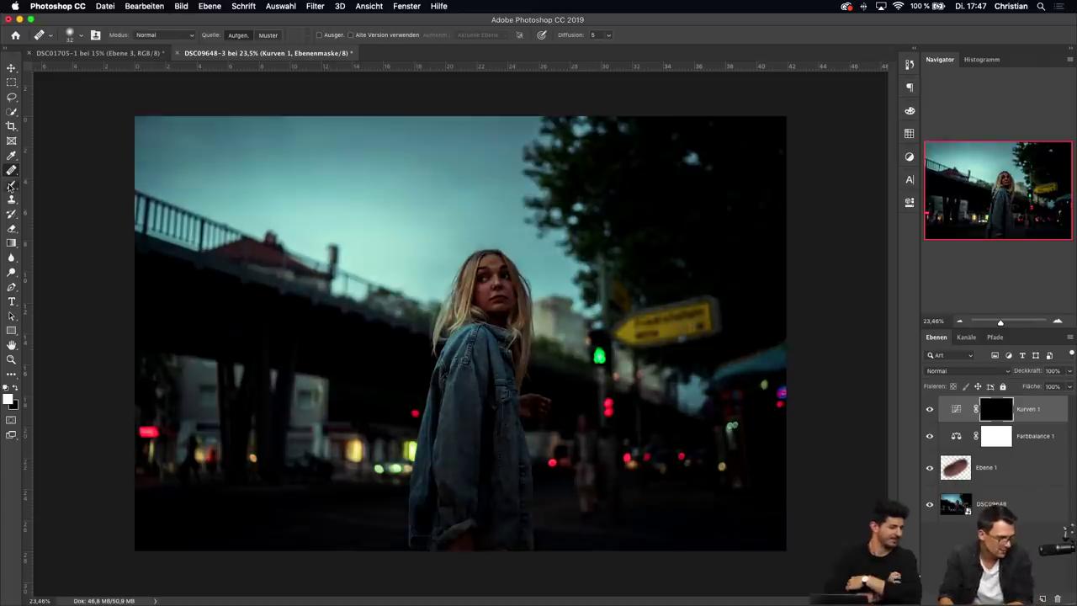
Set up a soft brush at 31% opacity enlarged to 2480 px
key("b")
key("3")
key("1")
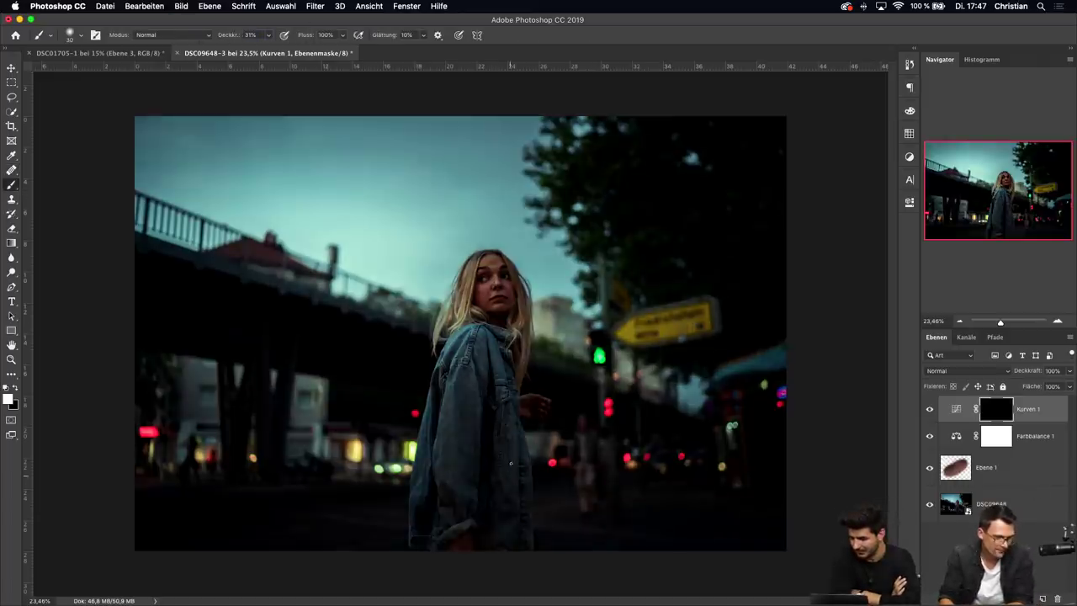
right_click(465, 371)
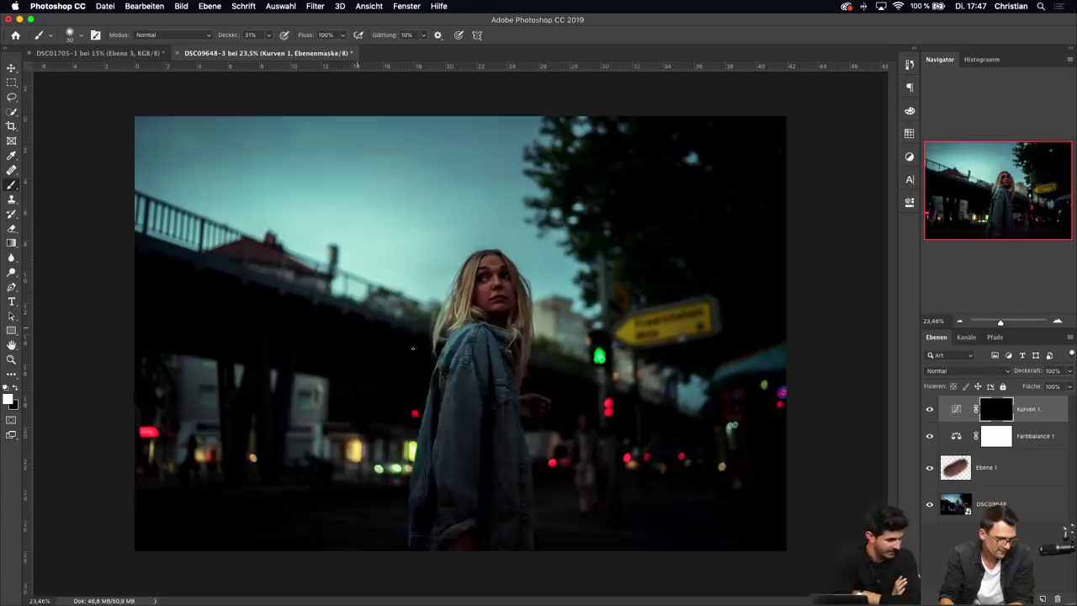
right_click(487, 391)
left_click(477, 370)
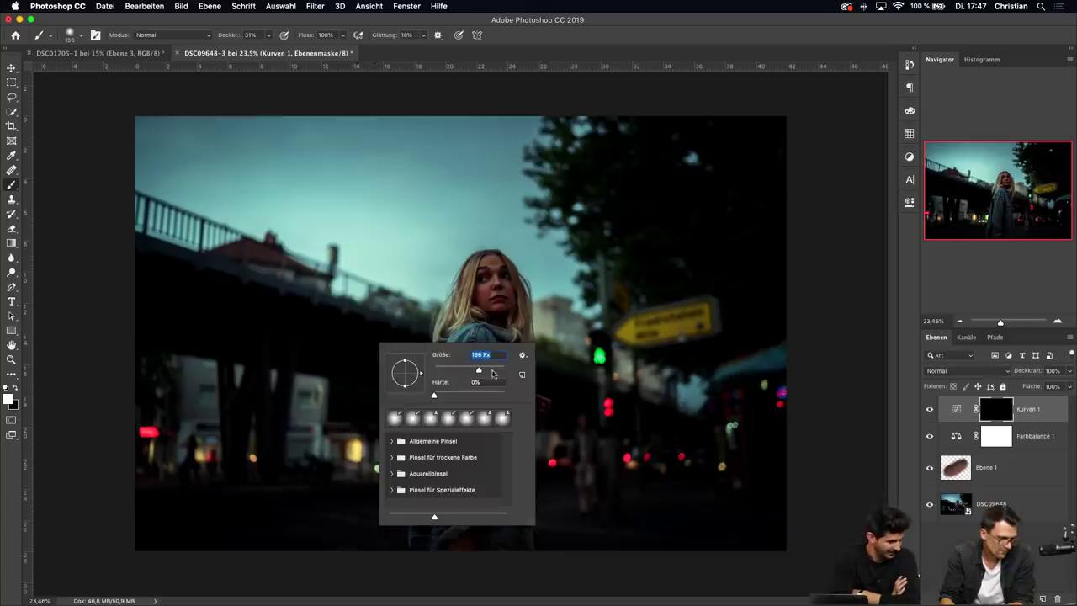
left_click_drag(476, 370, 505, 372)
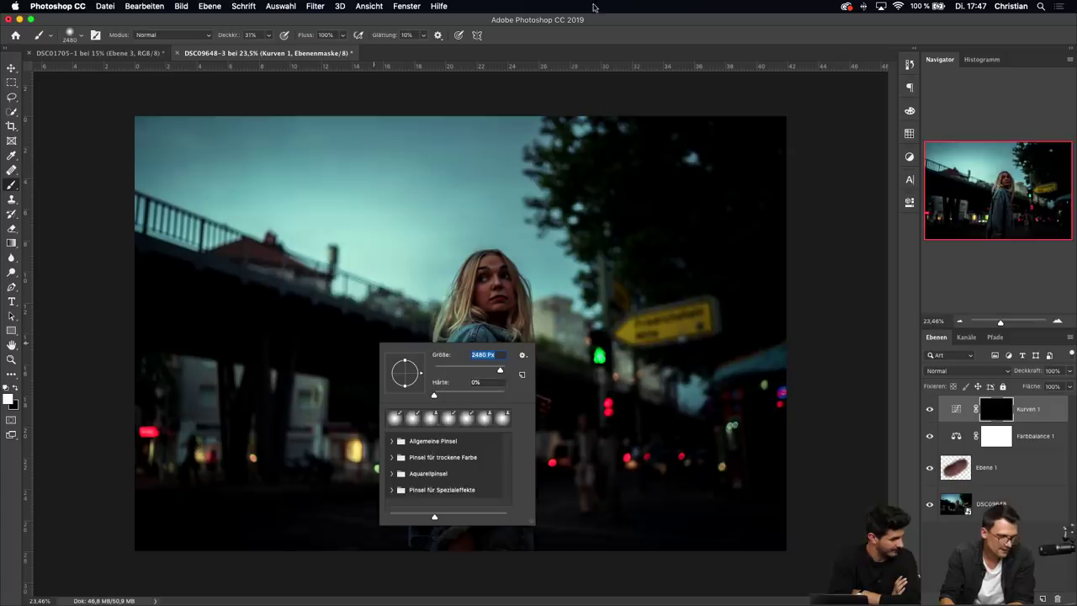
key("Return")
Paint the brightening back in on the left, the street and the woman, comparing with Kurven 1 hidden
mouse_move(331, 435)
left_mouse_down()
mouse_move(353, 405)
mouse_move(337, 400)
mouse_move(359, 396)
left_mouse_up()
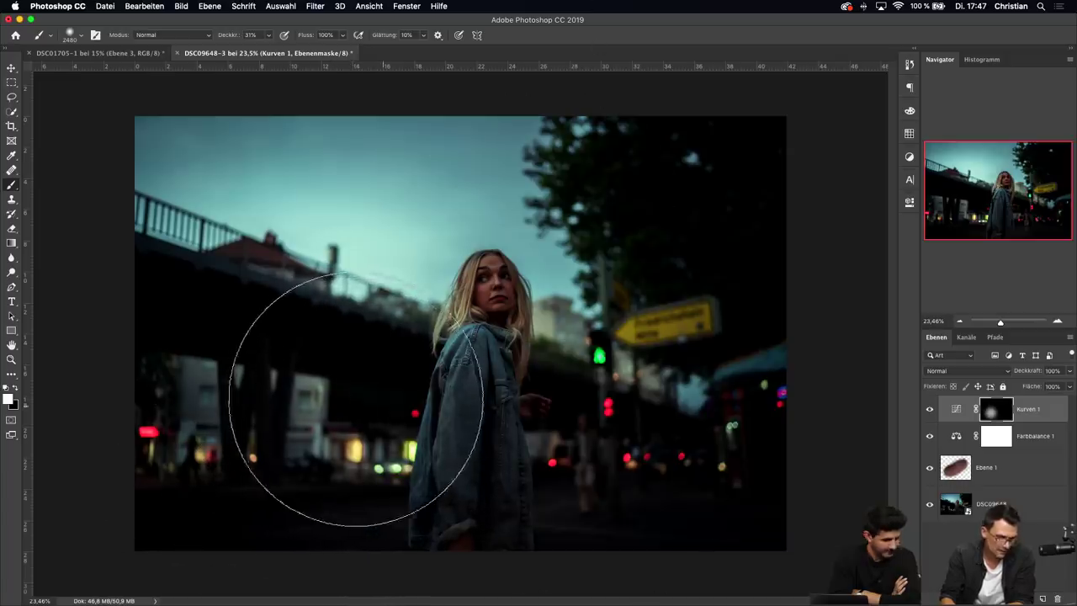
mouse_move(614, 426)
left_mouse_down()
mouse_move(573, 432)
mouse_move(628, 436)
mouse_move(351, 413)
mouse_move(646, 413)
mouse_move(577, 409)
mouse_move(573, 426)
mouse_move(565, 373)
mouse_move(497, 401)
mouse_move(437, 409)
mouse_move(541, 395)
left_mouse_up()
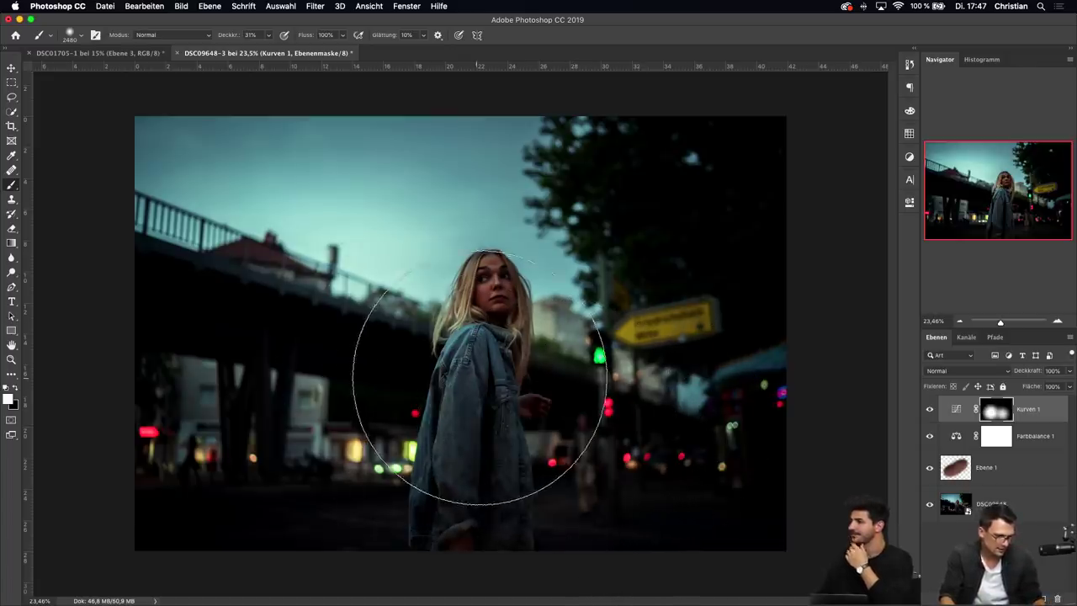
left_click(930, 409)
left_click(929, 409)
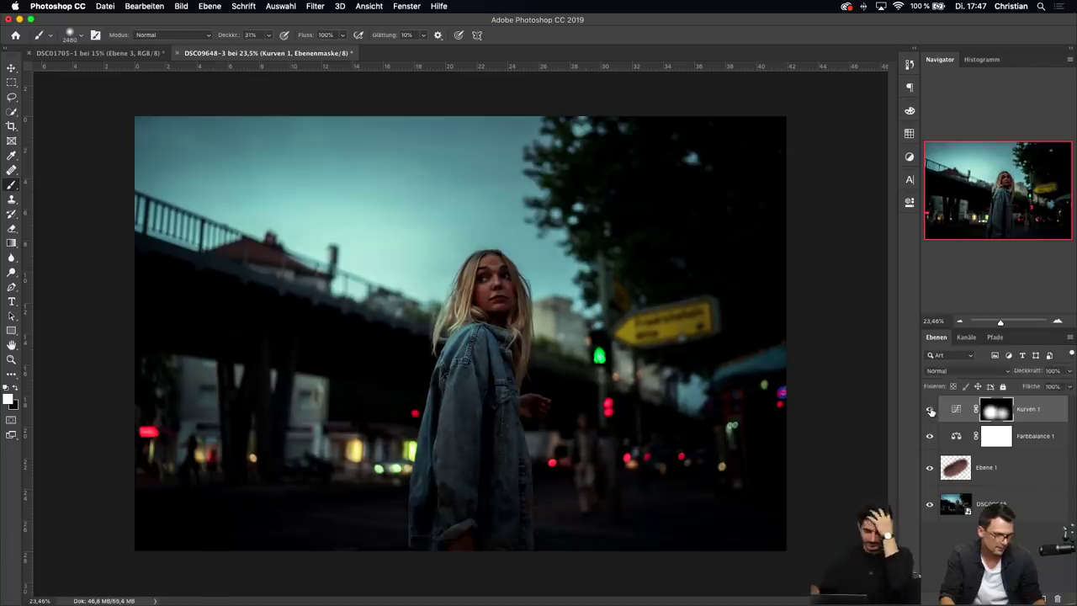
left_click(930, 409)
left_click(930, 409)
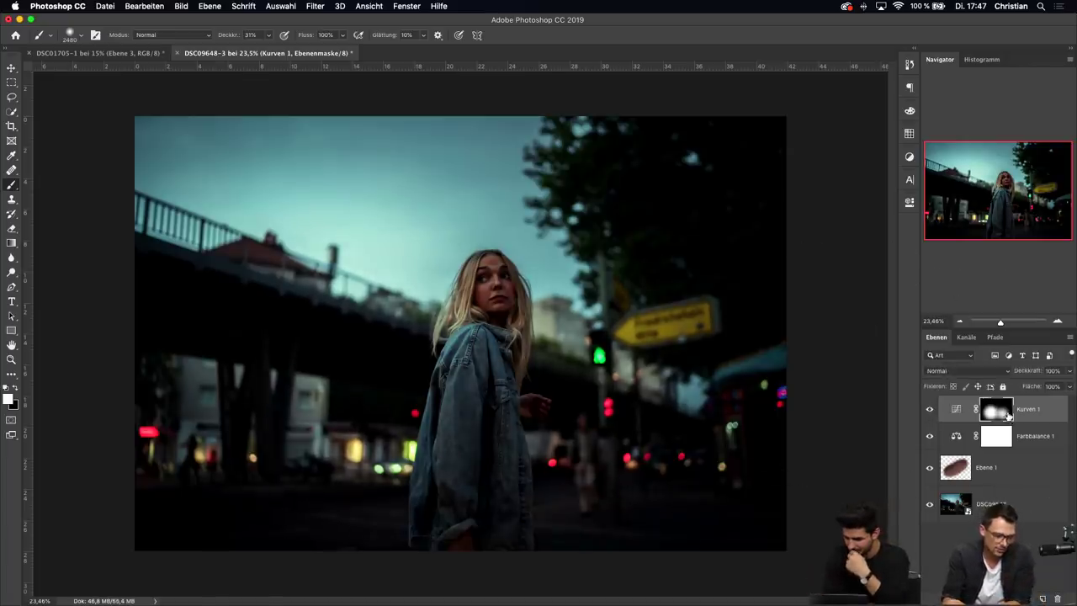
Reset the brush size to 36 px
right_click(441, 282)
key("Escape")
right_click(501, 302)
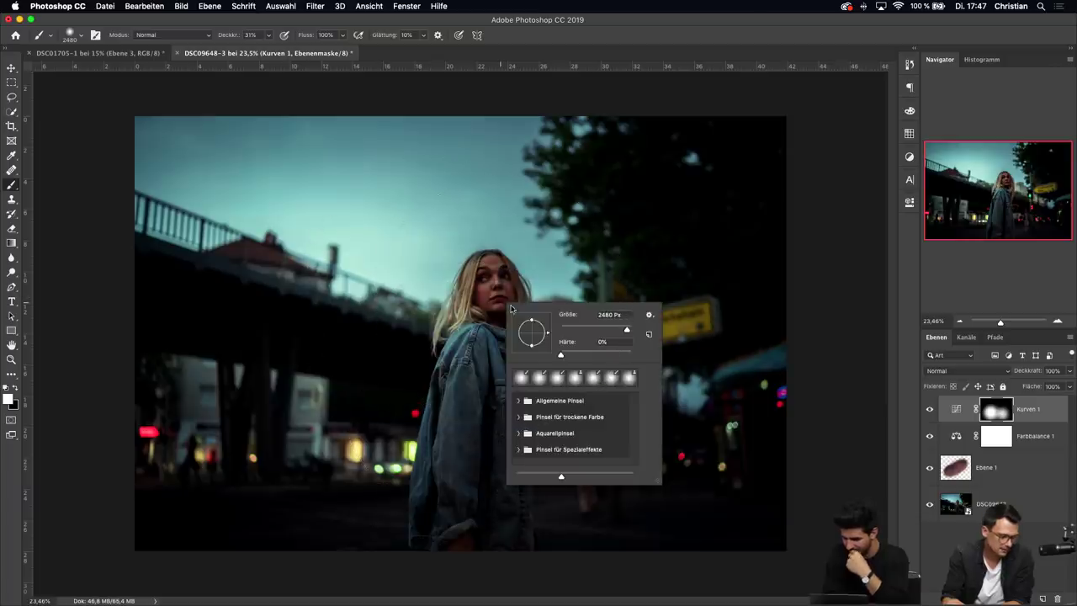
double_click(615, 309)
type("36")
key("Return")
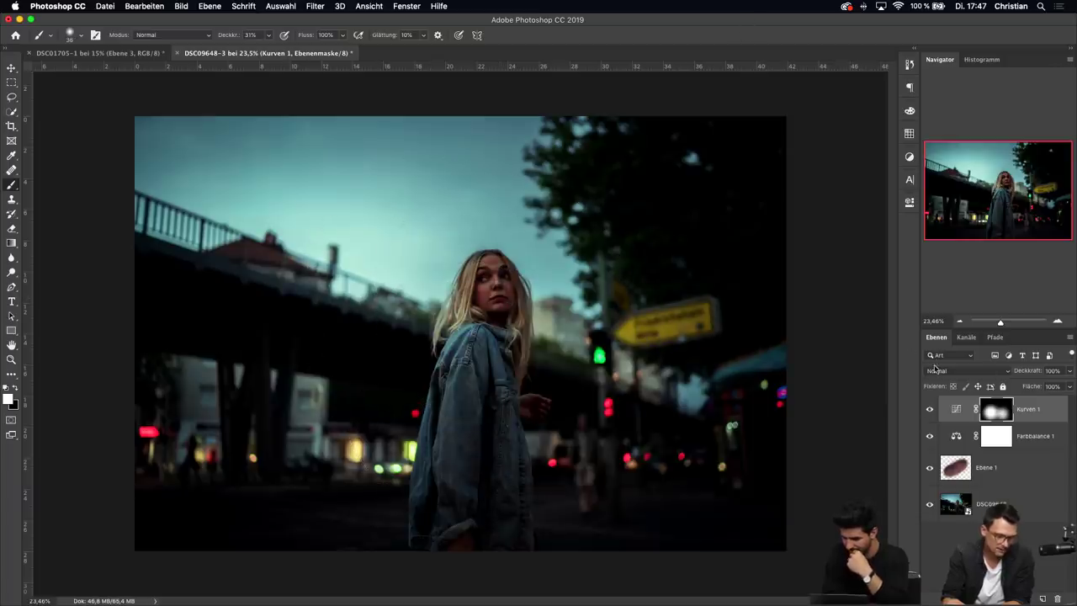
Add a Dynamik 1 vibrance layer with vibrance lowered to -10
left_click(1013, 599)
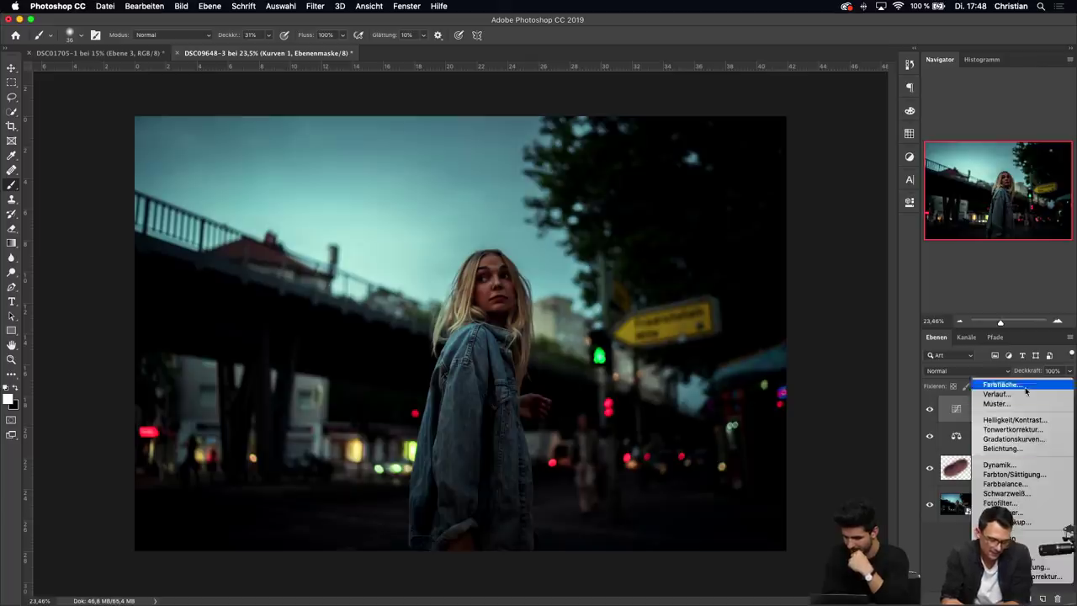
left_click(1020, 465)
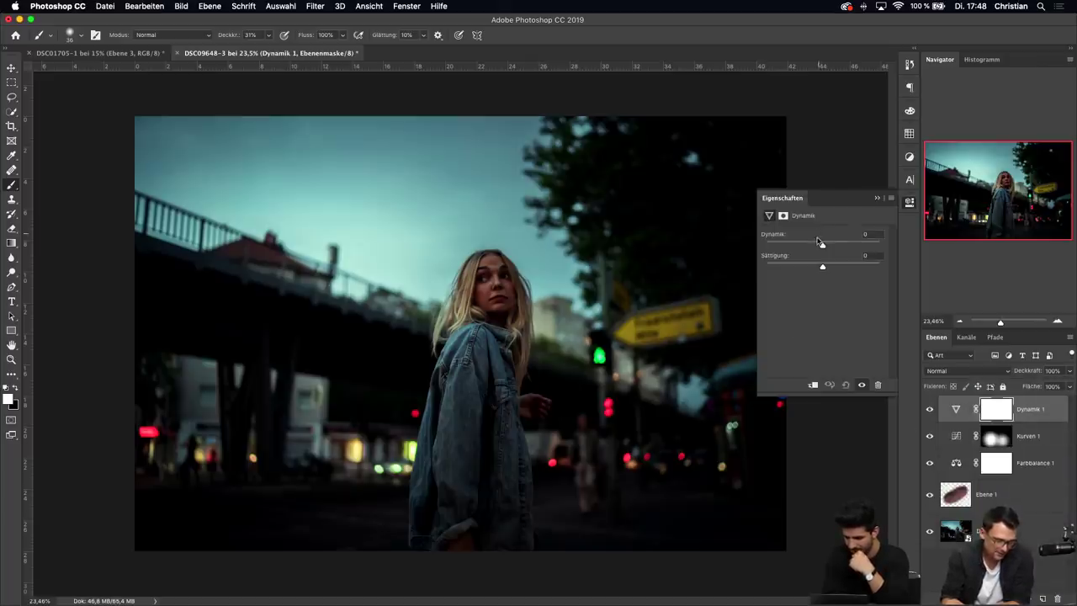
left_click_drag(823, 246, 817, 246)
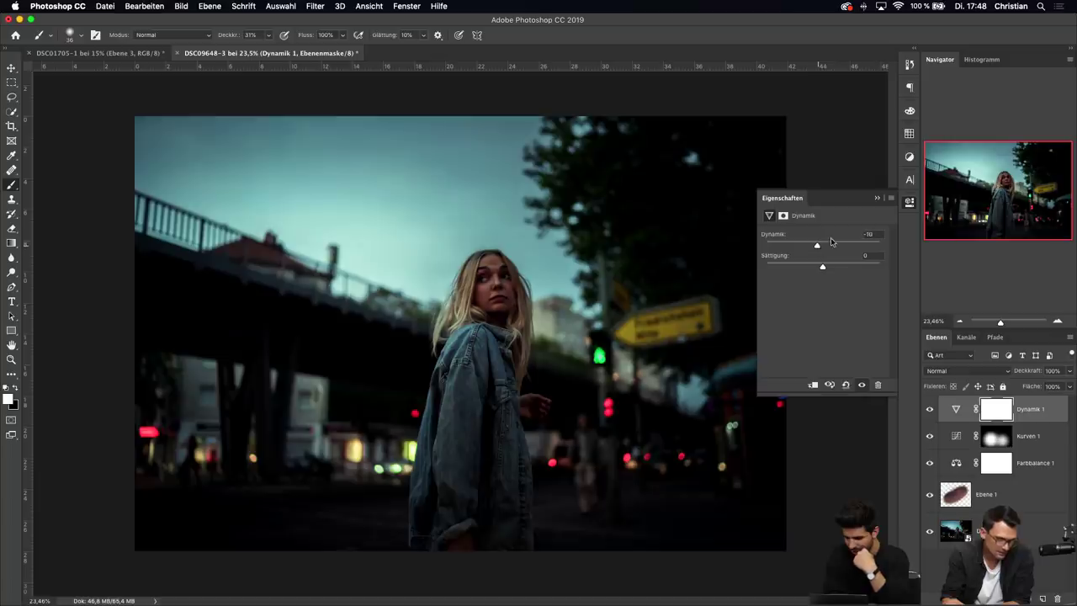
left_click(877, 199)
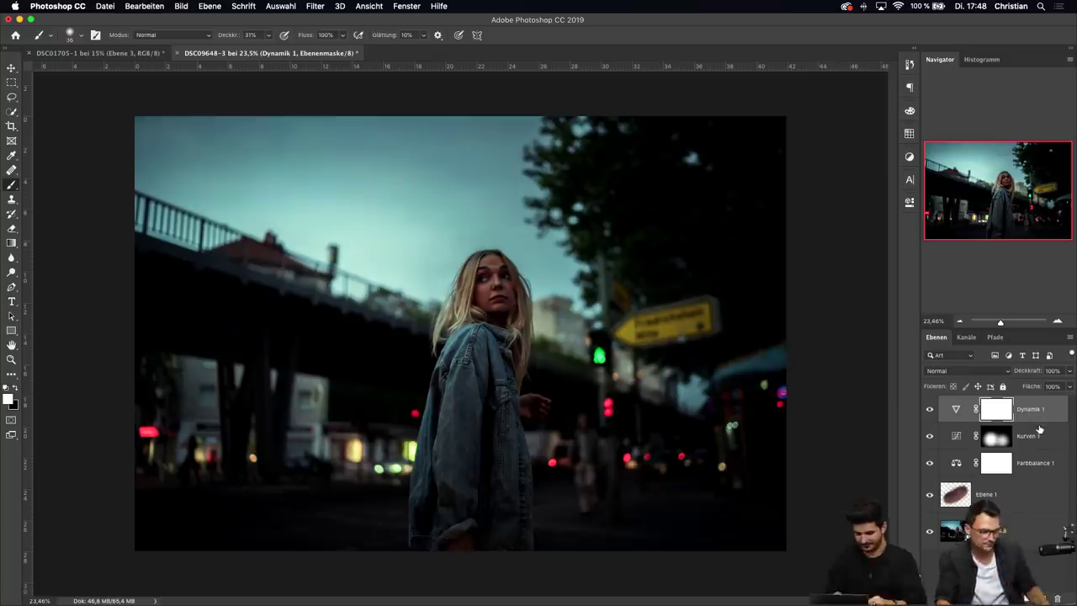
Group the layers down to Ebene 1 as 'Look' and add an empty Ebene 2 above it
left_click(1026, 499, "shift")
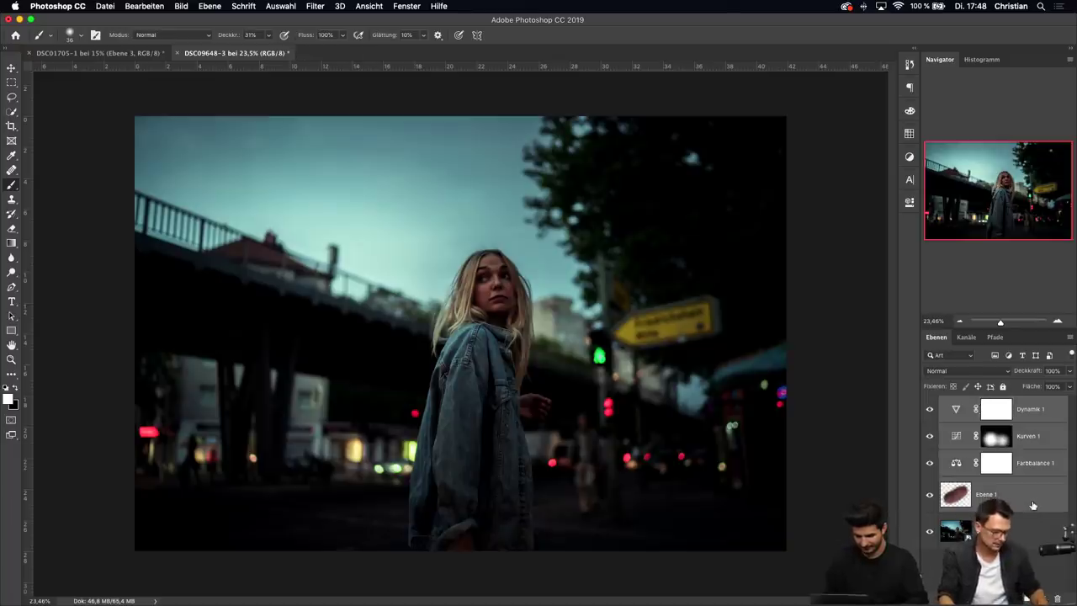
key("super+g")
double_click(974, 403)
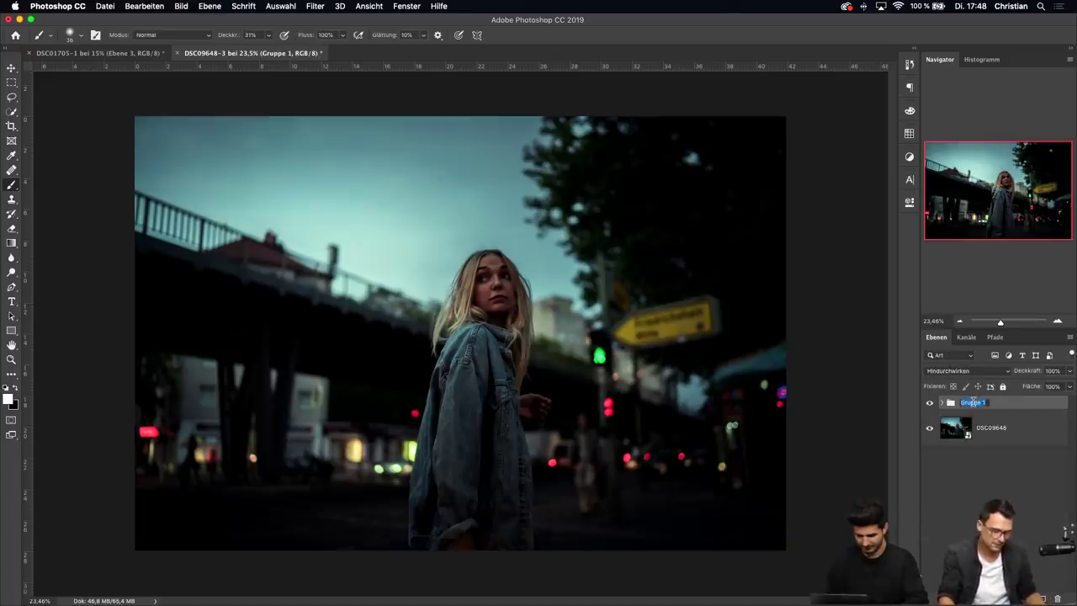
type("Look")
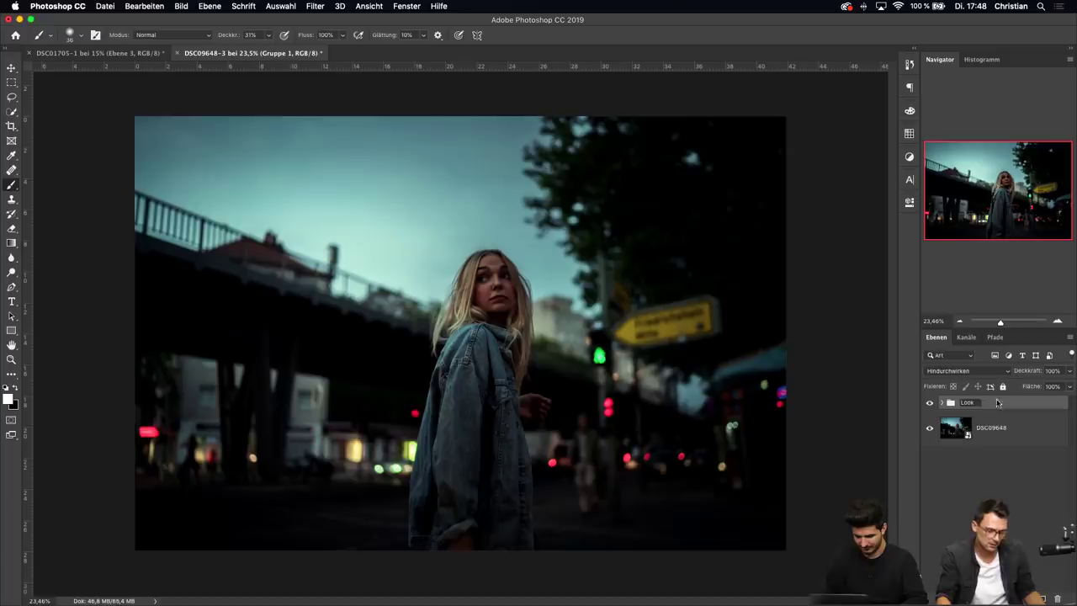
key("Return")
left_click(1045, 599)
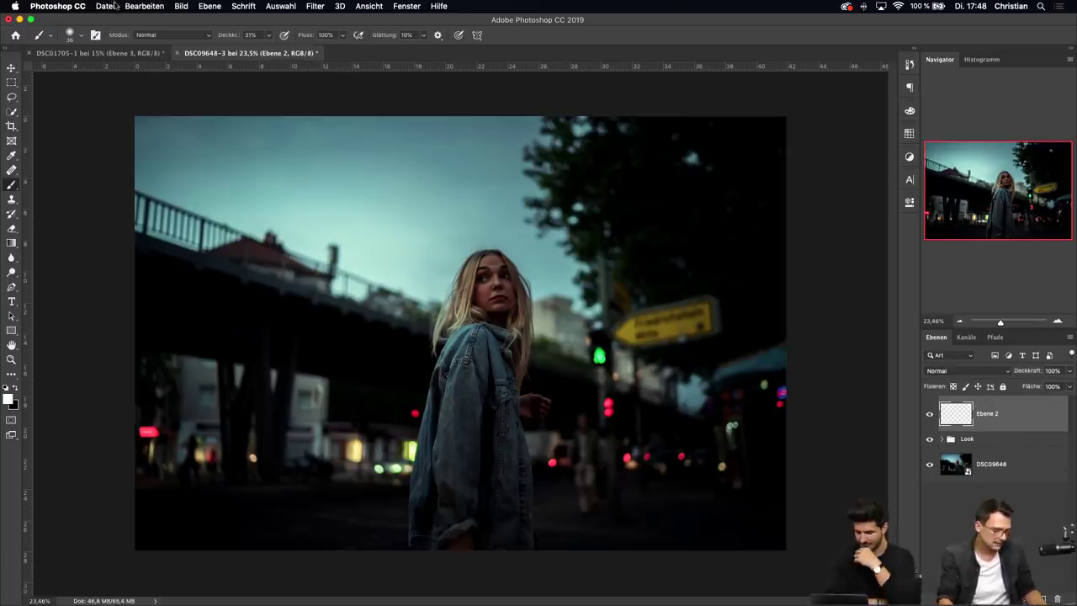
Fill Ebene 2 with 50 % Grau using Bearbeiten > Fläche füllen
left_click(176, 7)
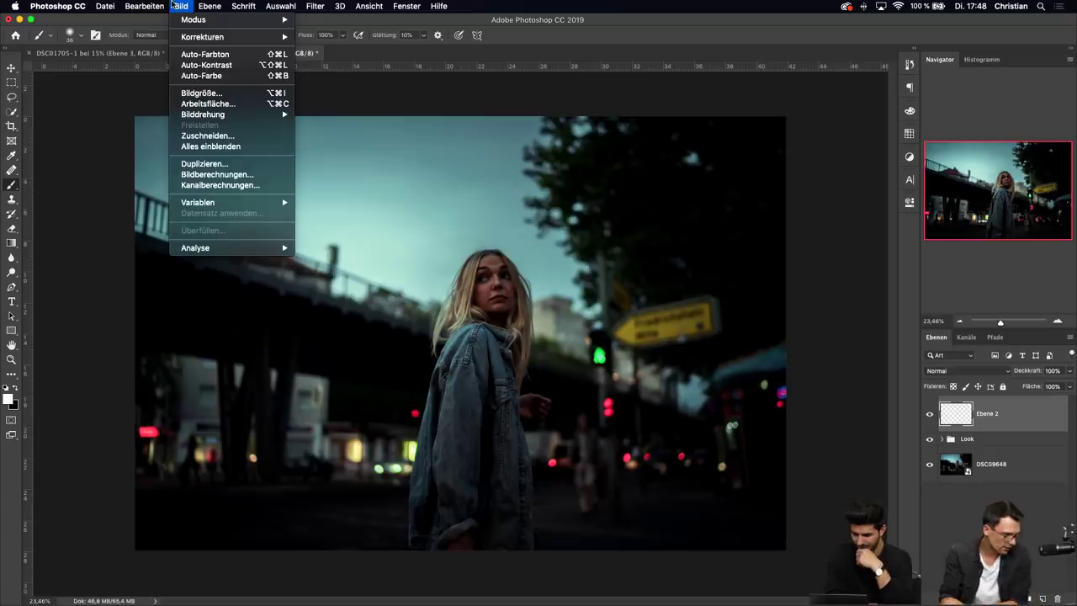
mouse_move(159, 7)
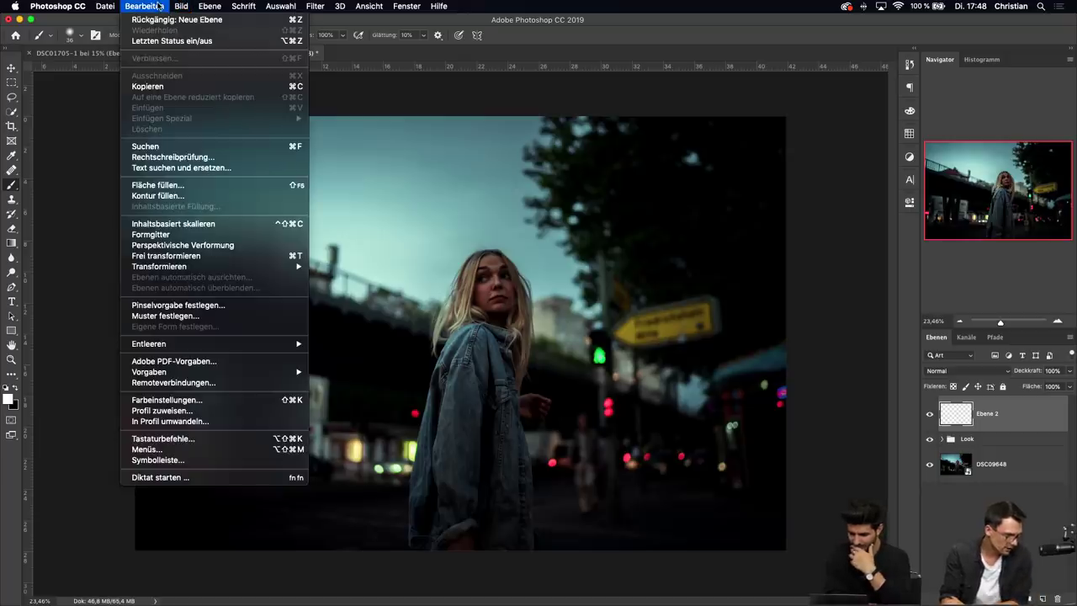
left_click(157, 184)
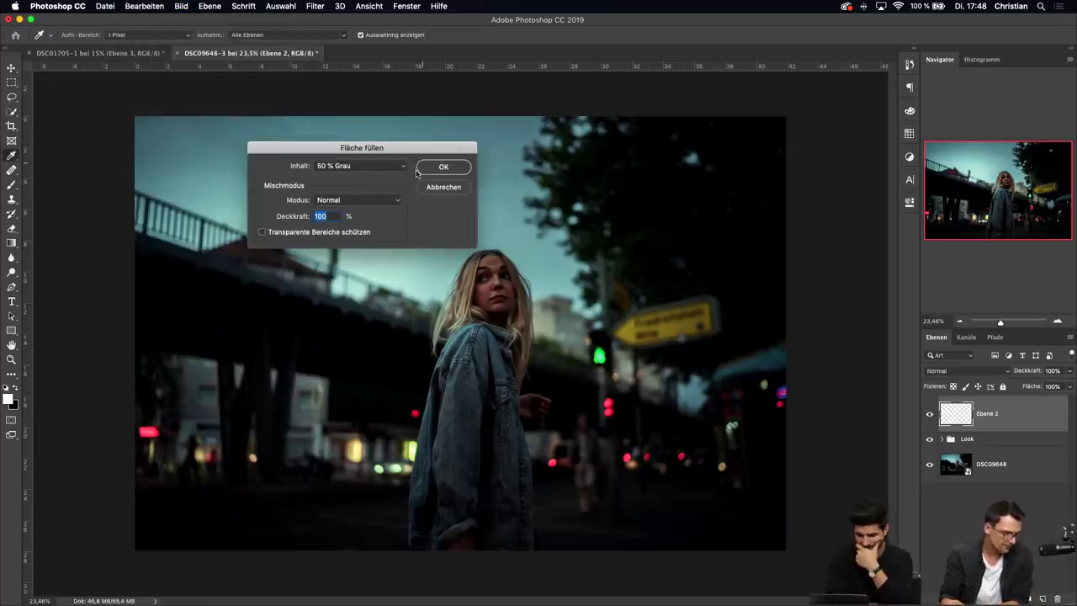
left_click(399, 166)
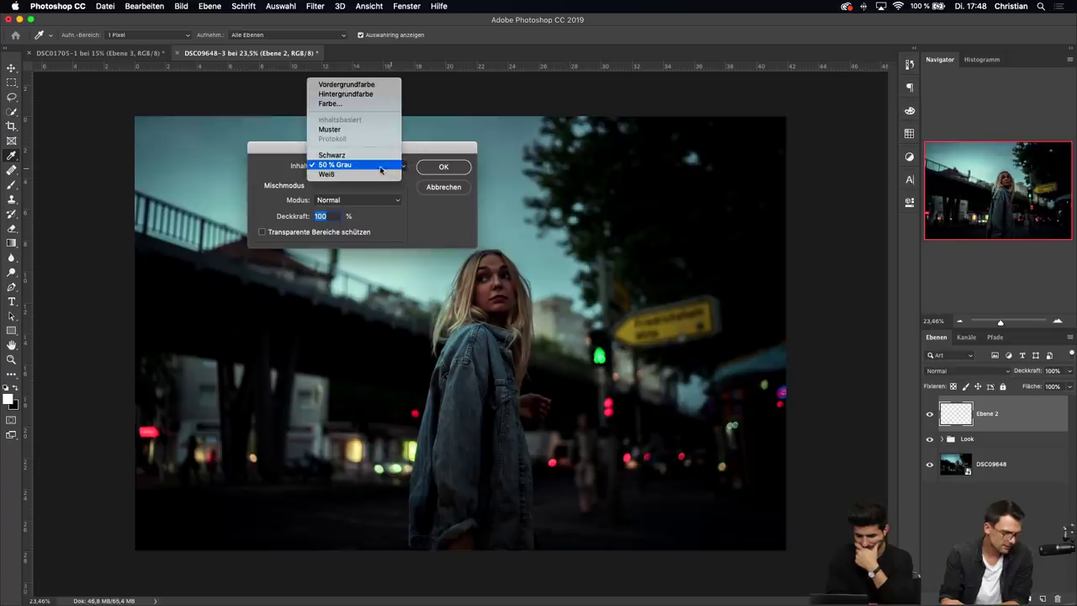
left_click(380, 165)
left_click(455, 172)
key("b")
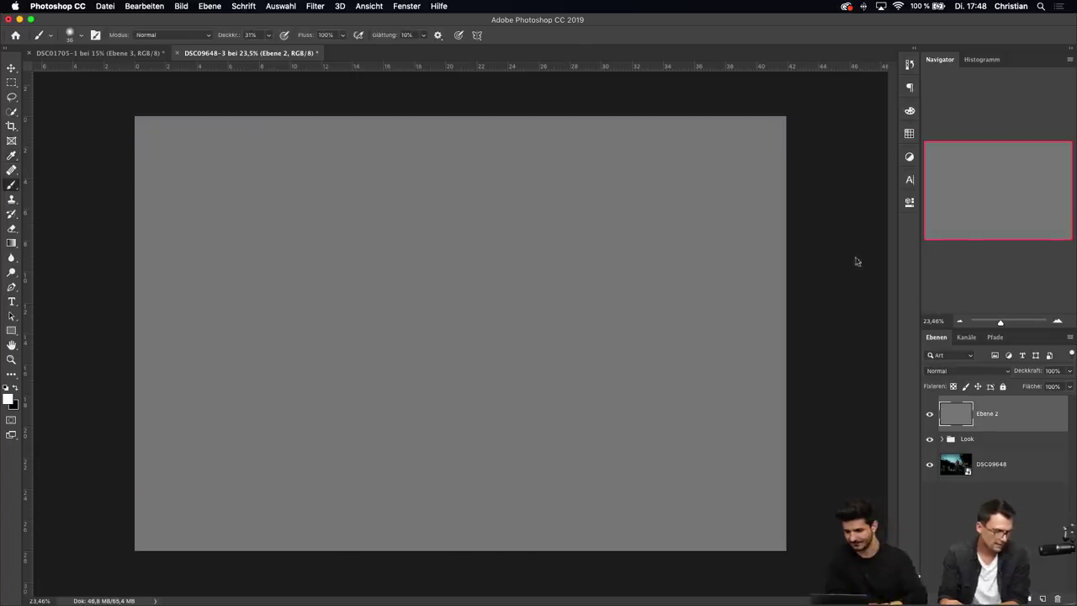
Apply Rauschen hinzufügen to the grey Ebene 2: 5% amount, Gaussian, monochromatic
left_click(314, 6)
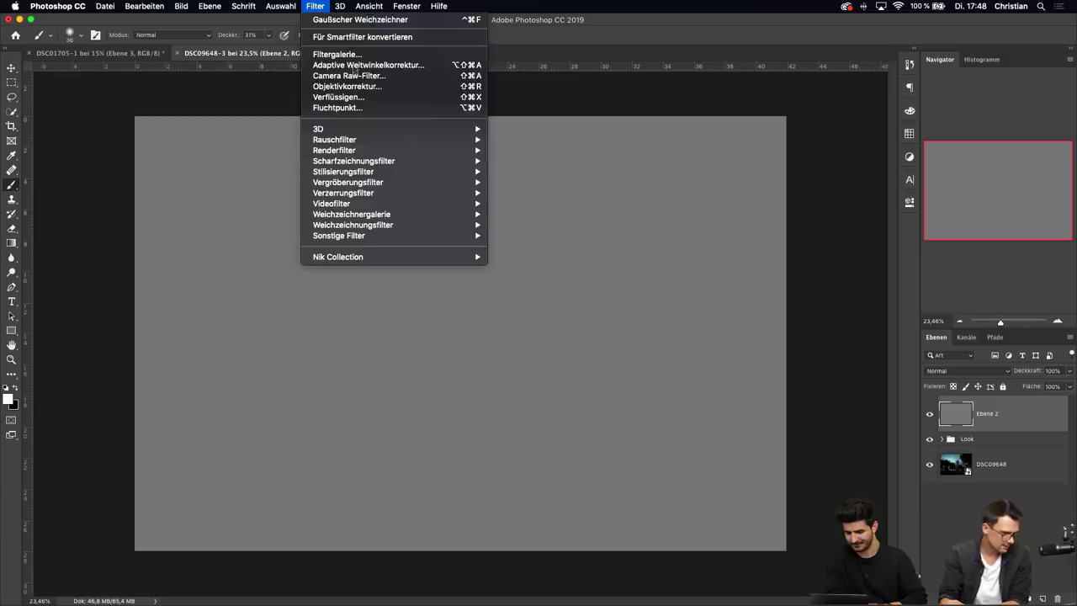
mouse_move(401, 143)
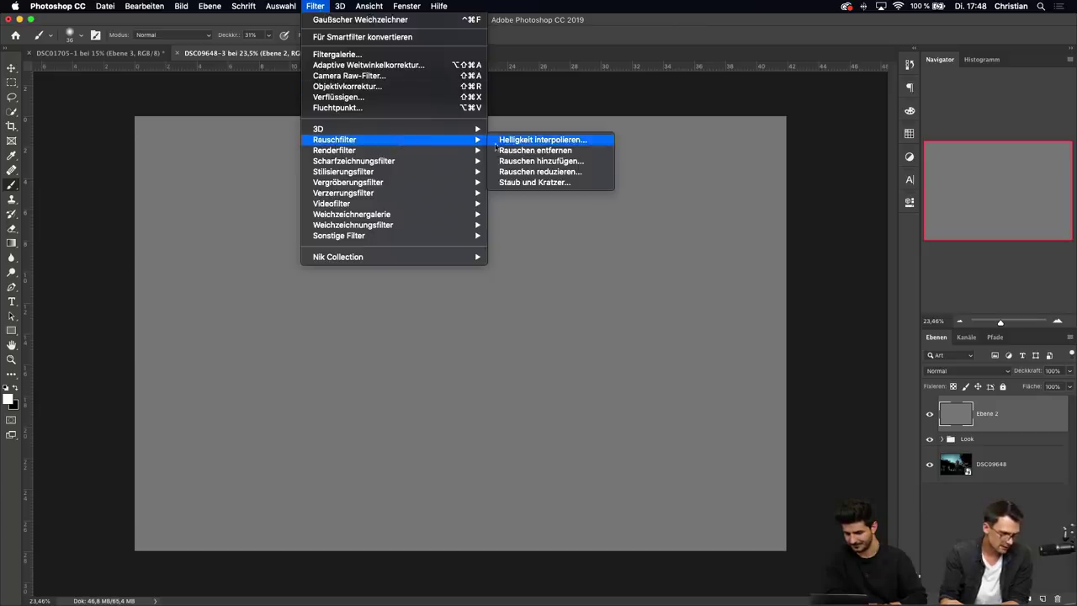
left_click(537, 162)
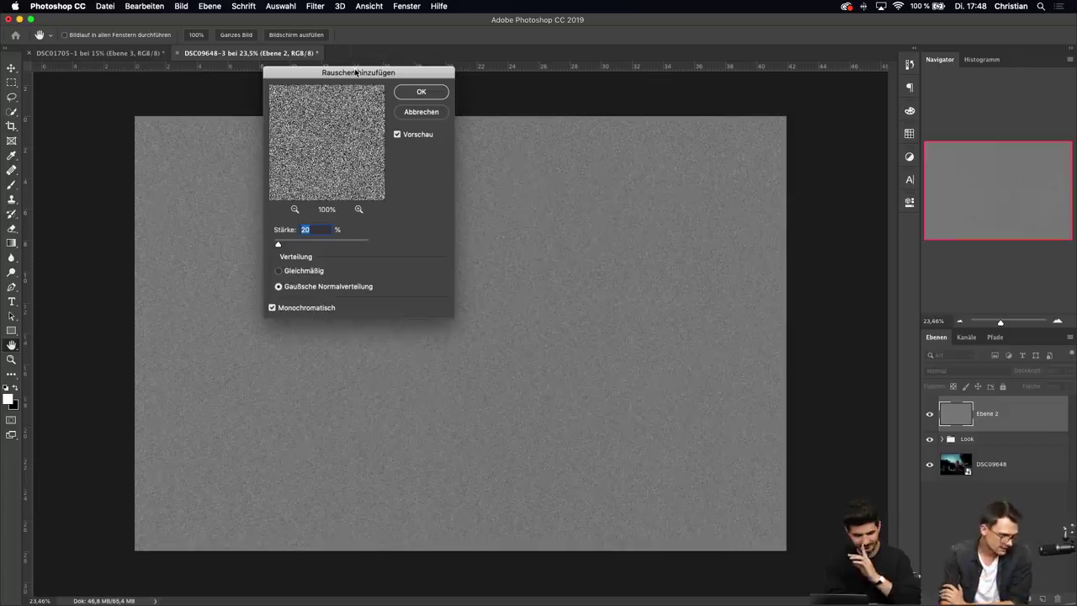
left_click_drag(359, 73, 700, 109)
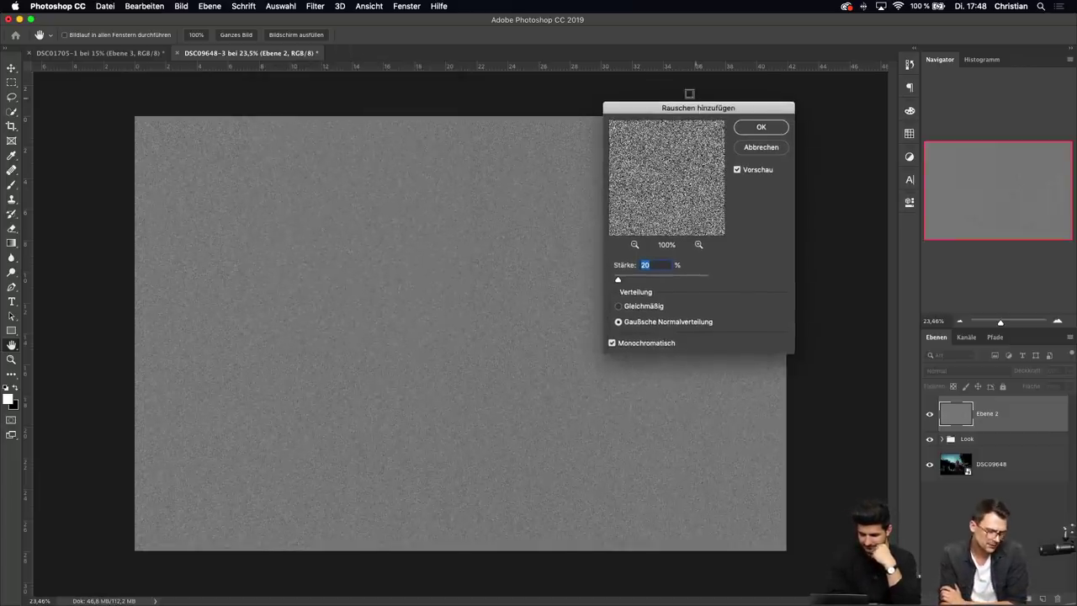
left_click_drag(622, 282, 614, 283)
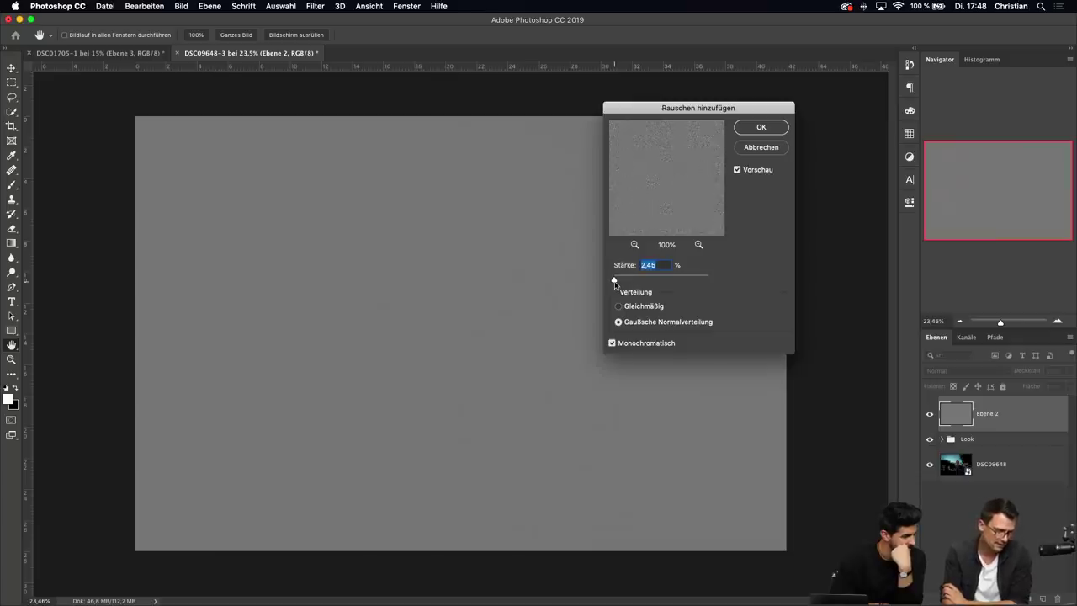
left_click_drag(615, 283, 616, 283)
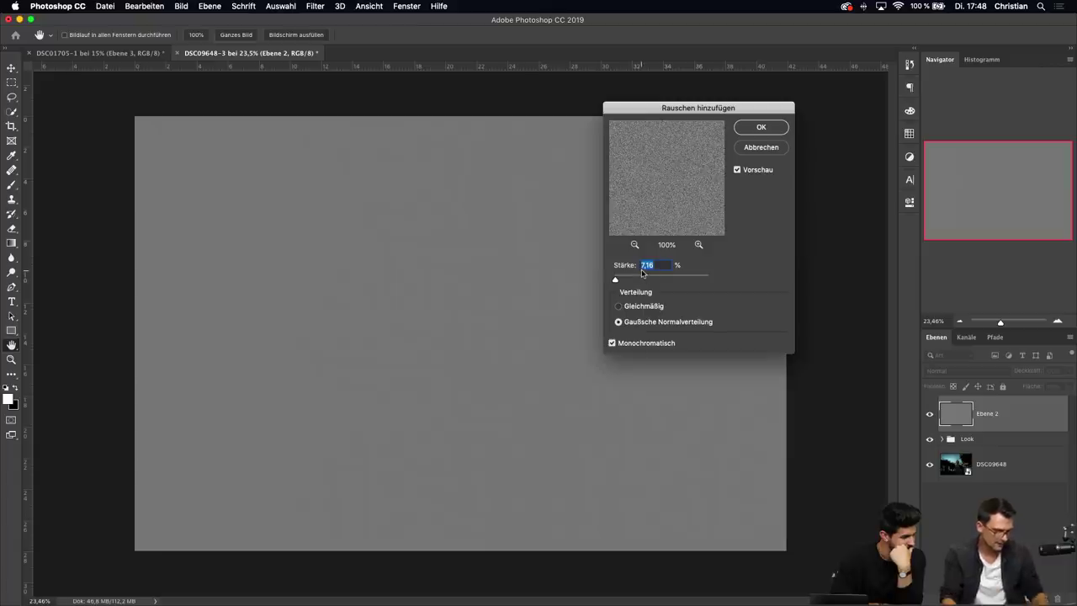
type("5")
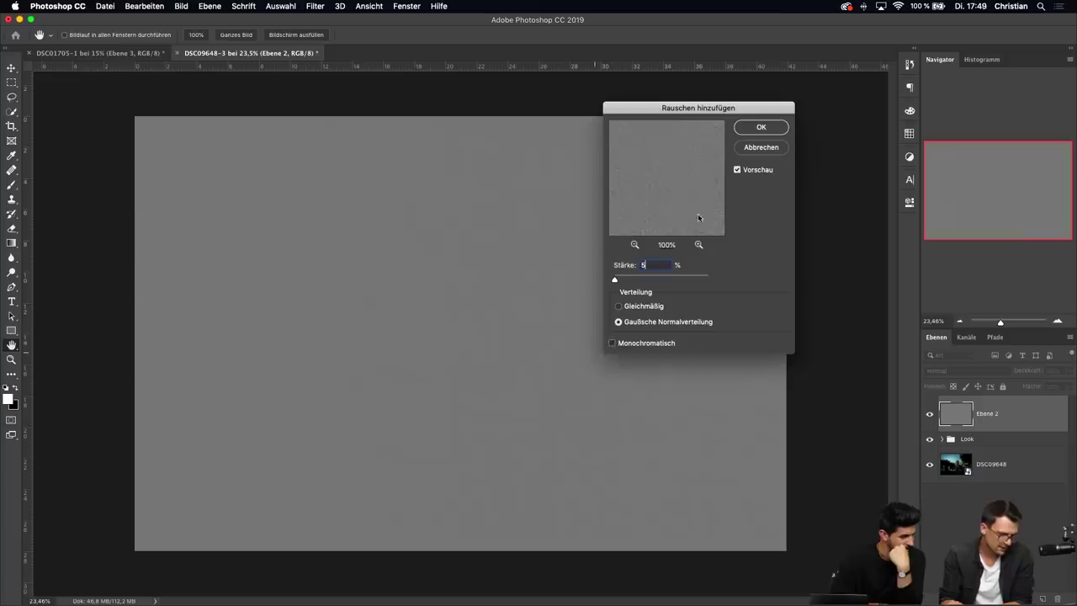
mouse_move(673, 176)
left_mouse_down()
mouse_move(714, 156)
mouse_move(671, 179)
left_mouse_up()
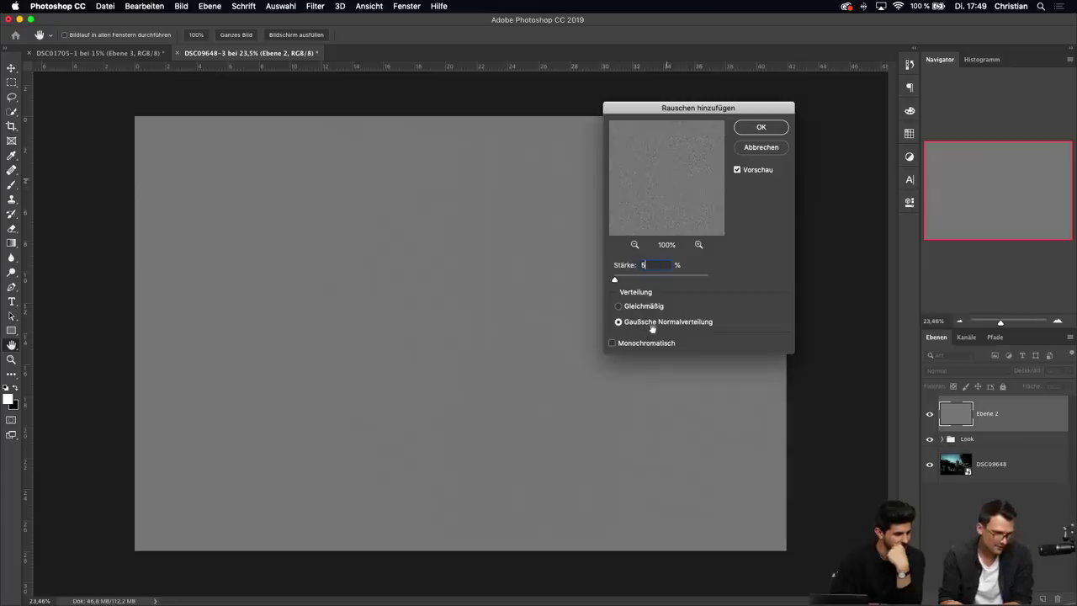
left_click(614, 344)
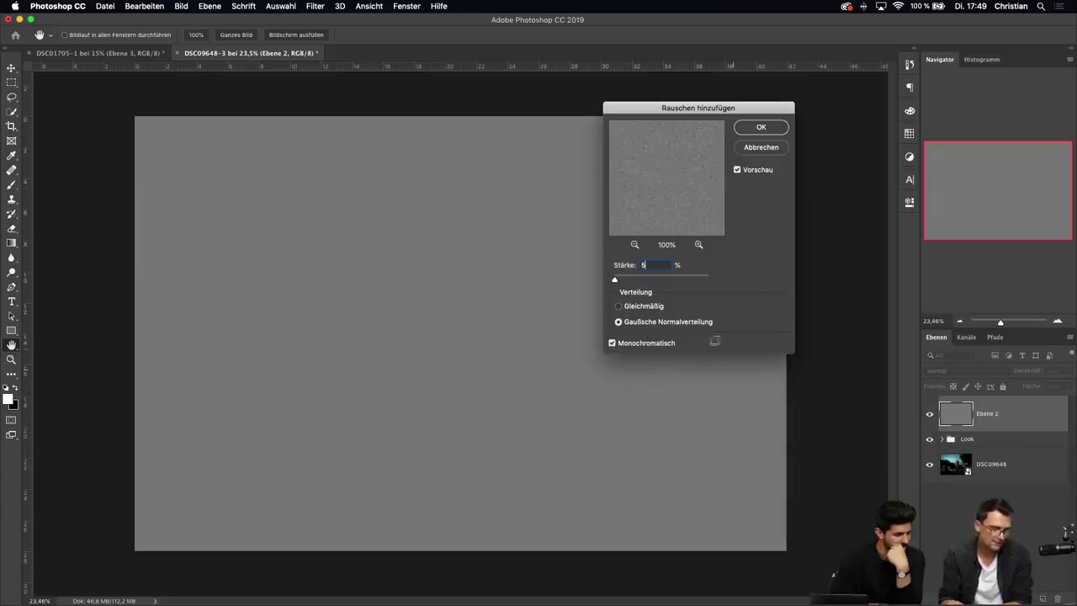
left_click(761, 127)
key("b")
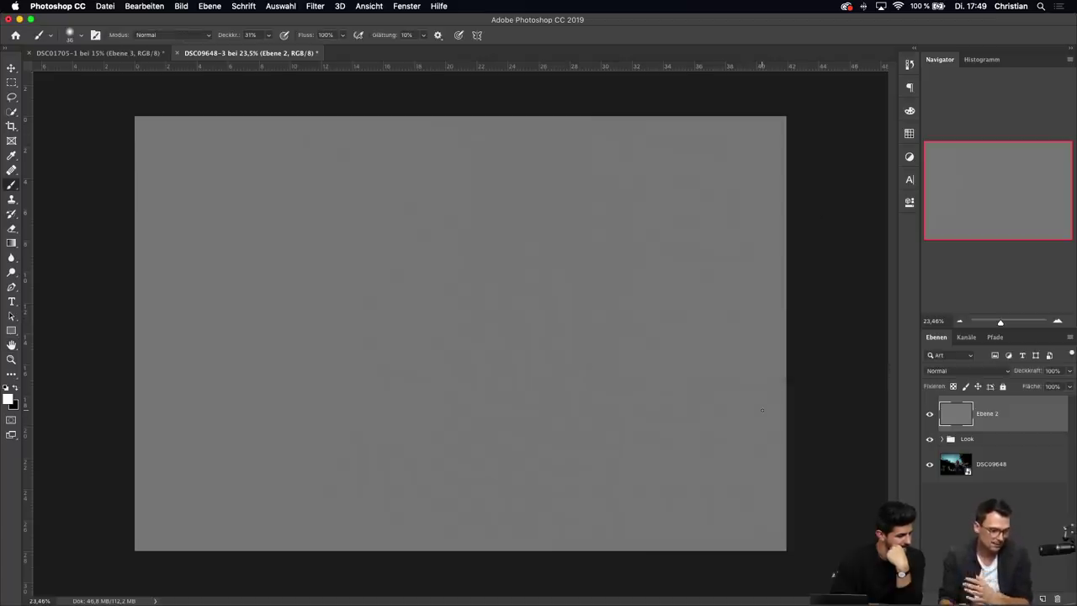
Set Ebene 2's blend mode to Weiches Licht and zoom in on the woman's face
left_click(967, 371)
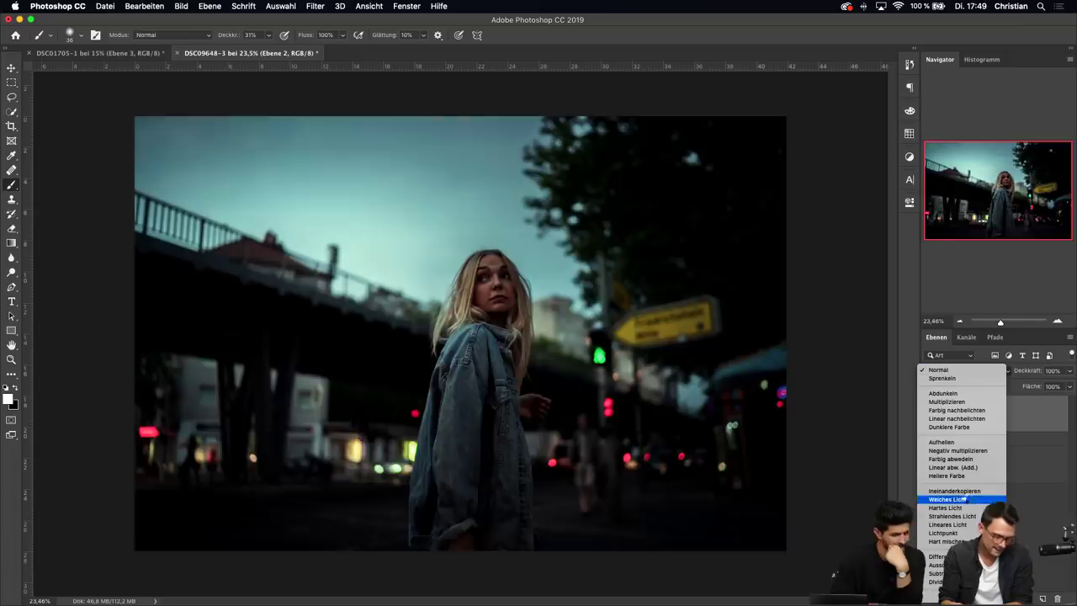
left_click(964, 499)
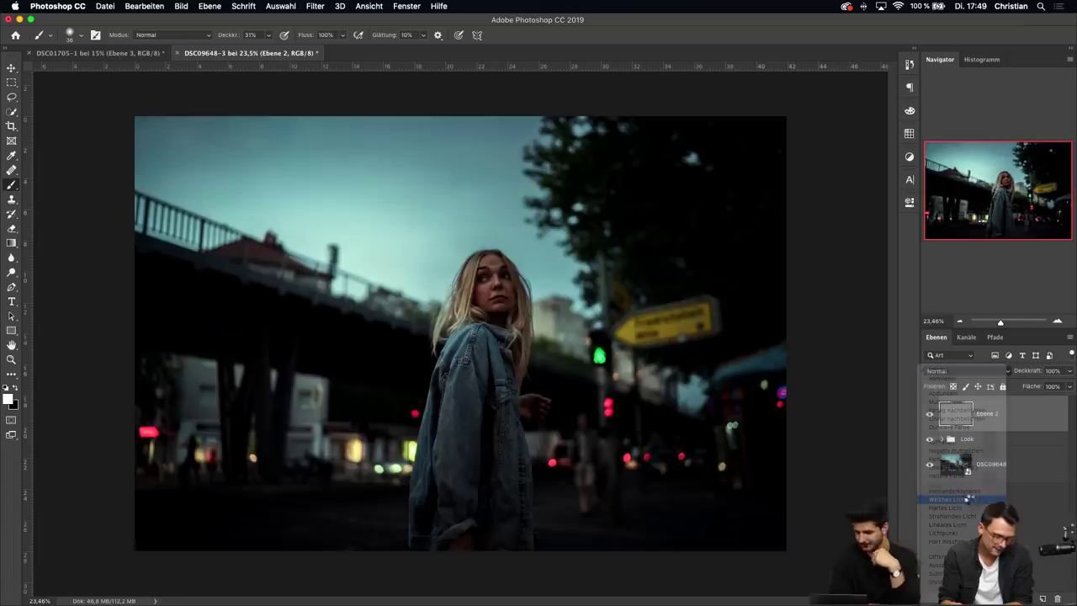
left_click_drag(1000, 325, 1010, 323)
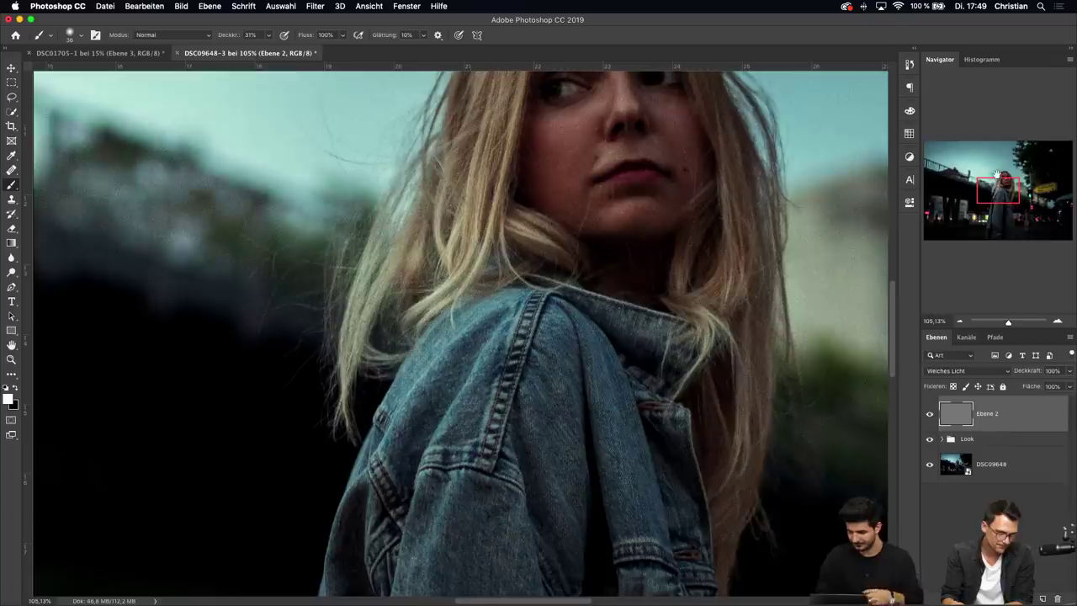
left_click_drag(1003, 192, 1011, 196)
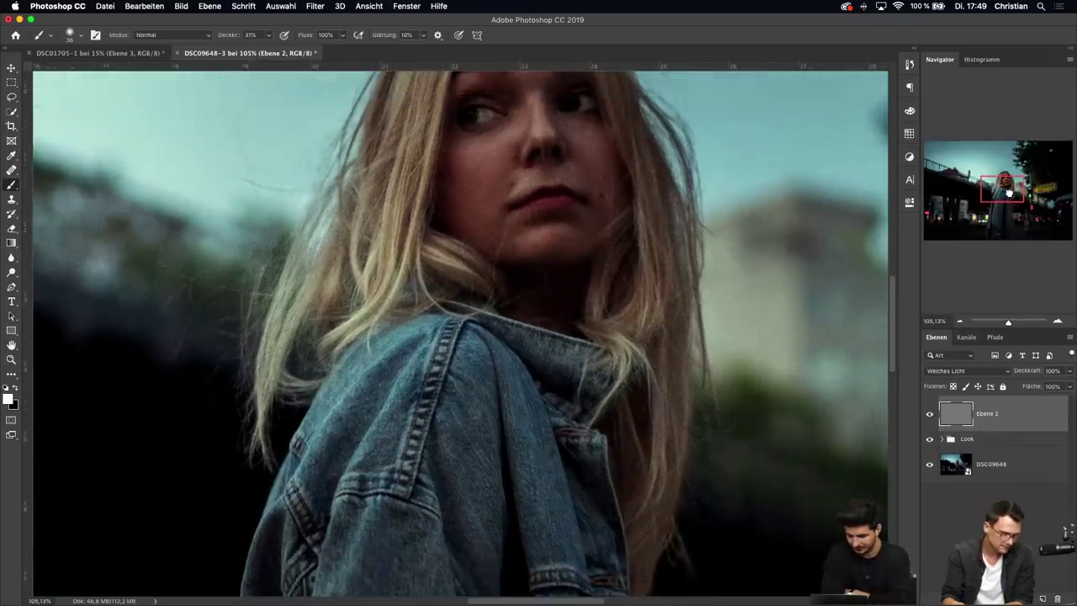
Toggle the grain layer's visibility repeatedly to compare the portrait with and without grain
left_click(930, 413)
left_click(931, 414)
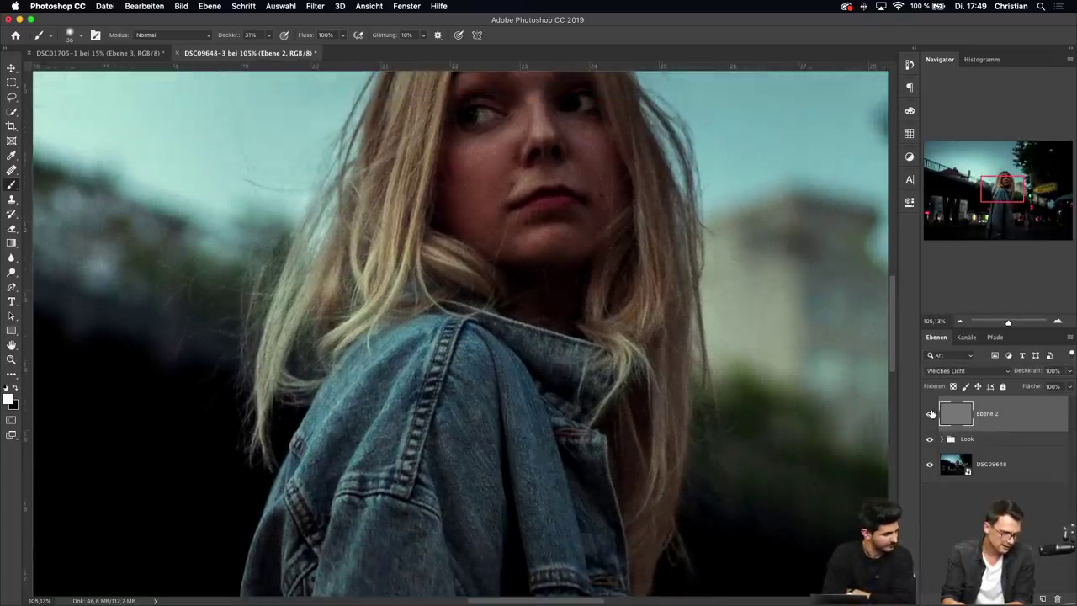
left_click(930, 414)
left_click(931, 414)
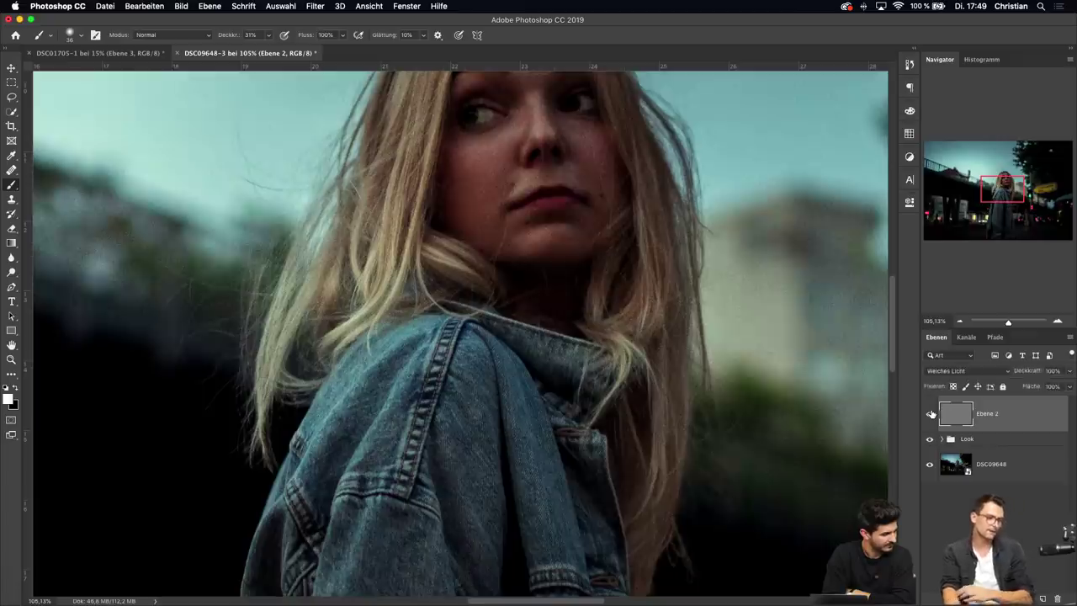
left_click(930, 414)
left_click(930, 414)
left_click(932, 414)
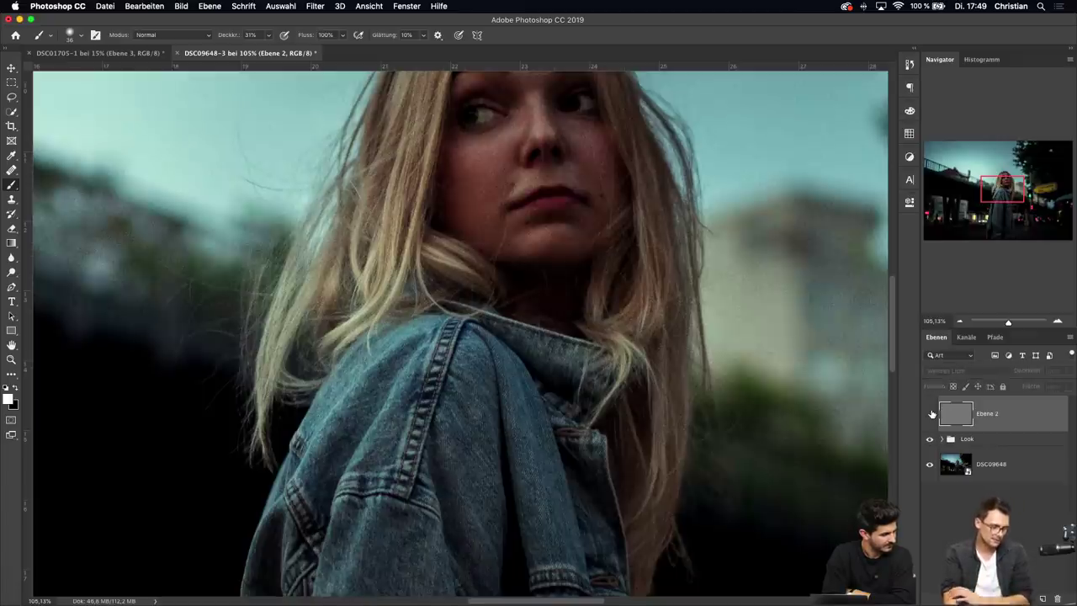
left_click(931, 414)
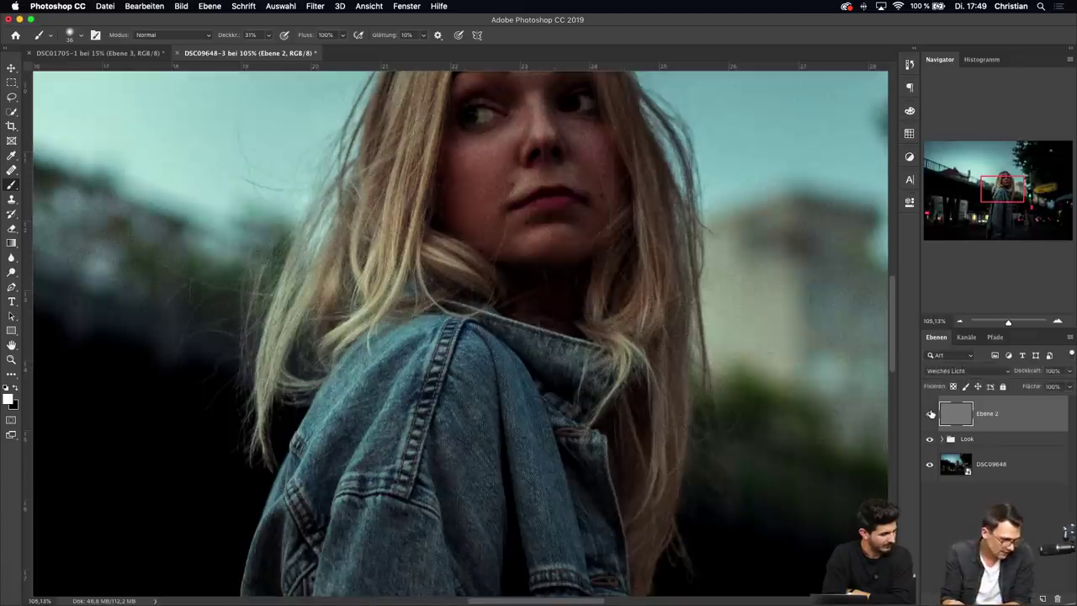
left_click(931, 414)
left_click(931, 414)
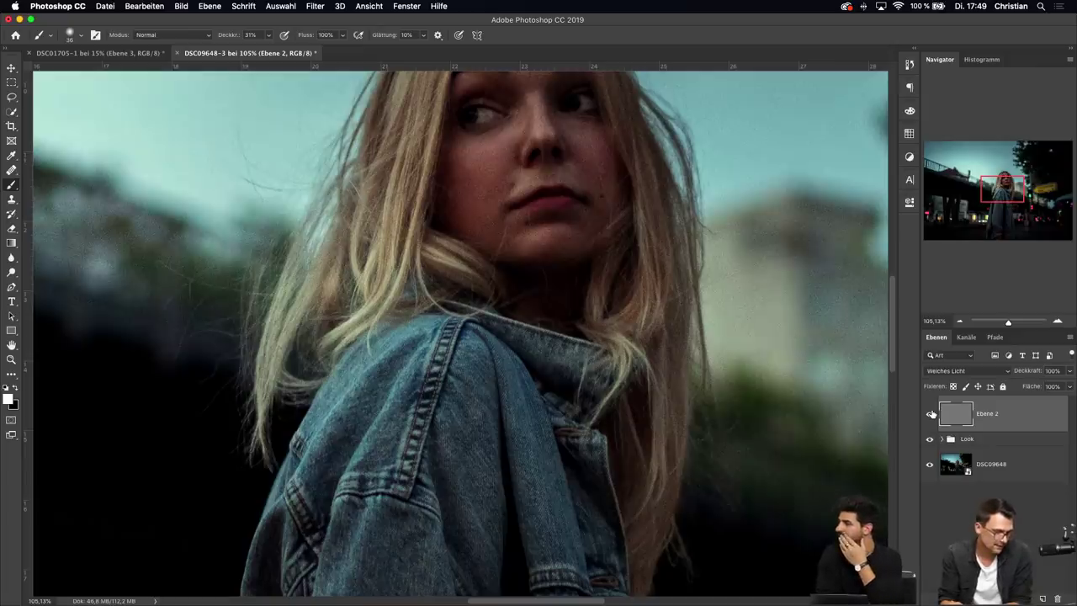
left_click(930, 414)
left_click(931, 414)
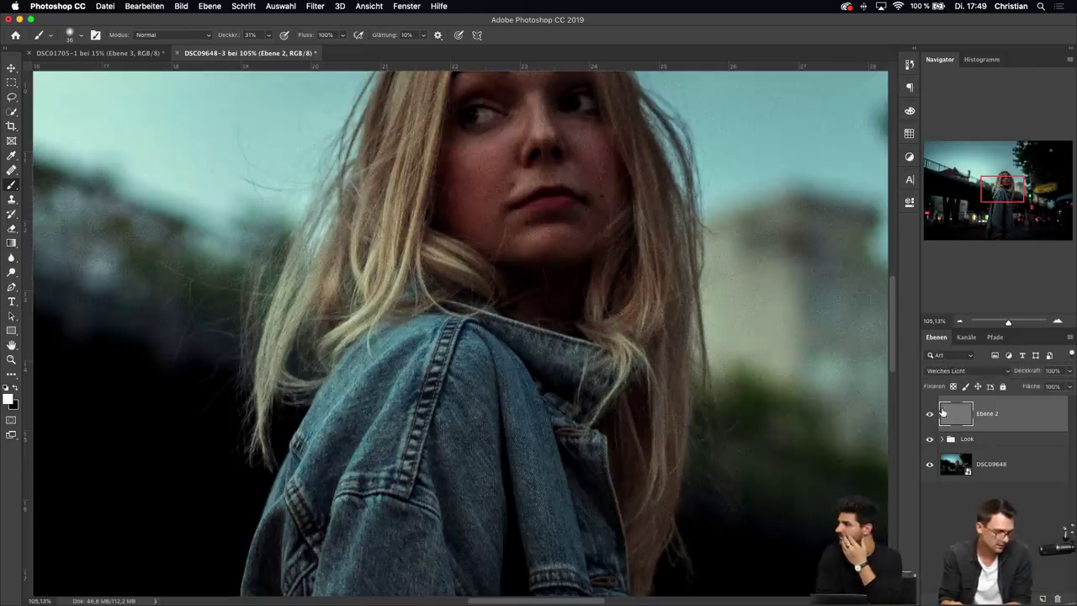
left_click(315, 6)
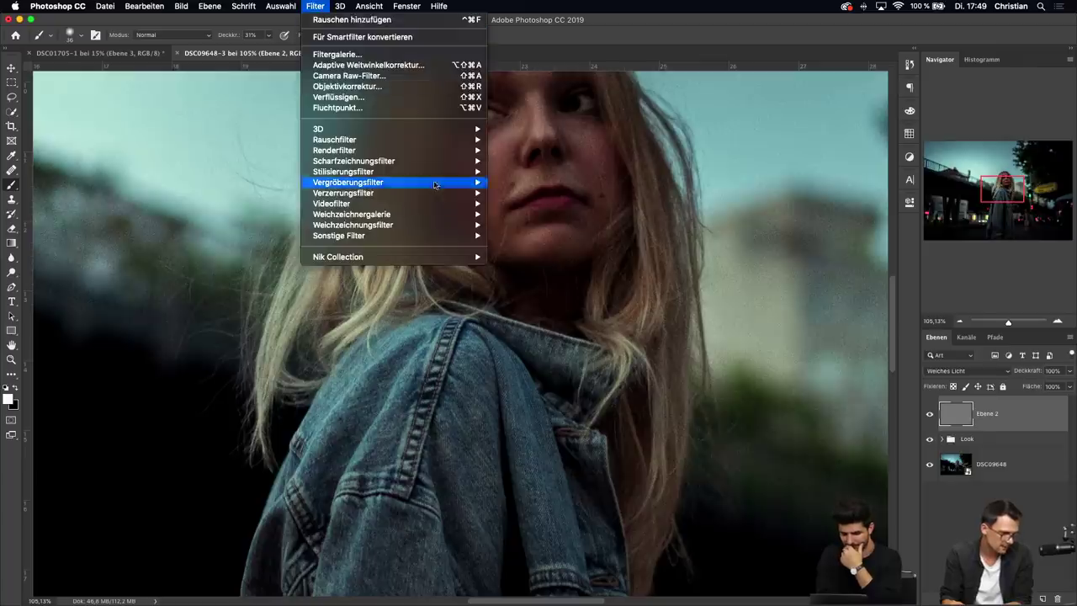
Blur the grain with Gaußscher Weichzeichner at a radius of about 0,6 px
mouse_move(448, 213)
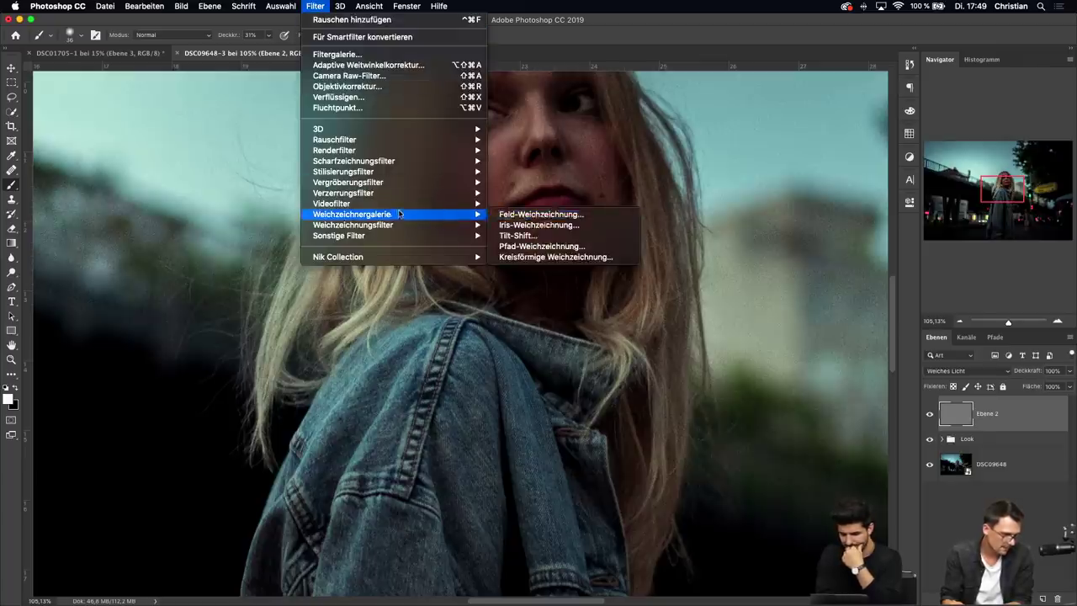
mouse_move(409, 225)
left_click(549, 267)
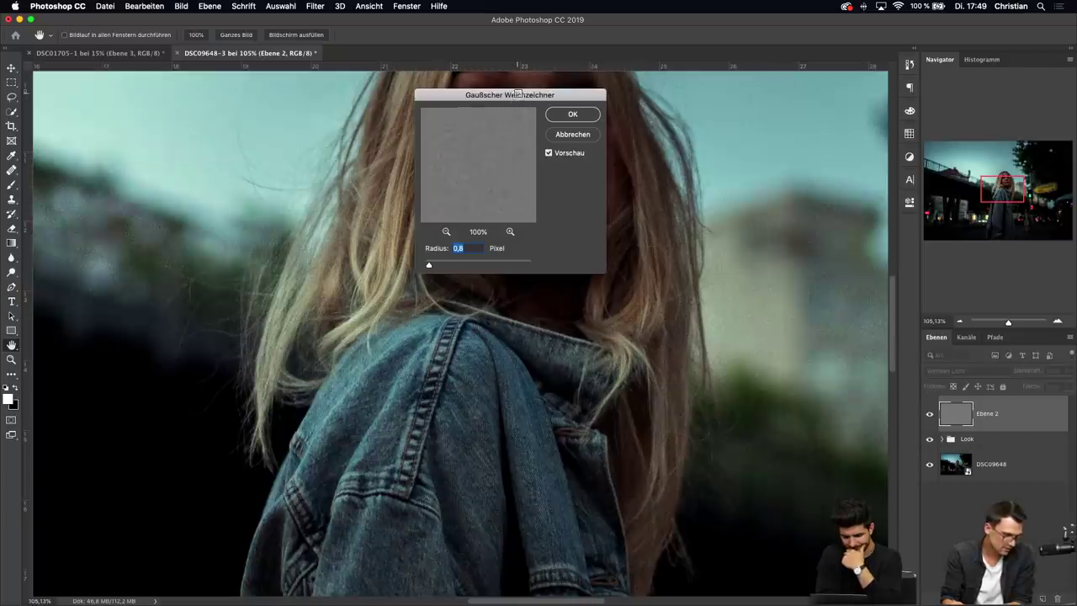
left_click_drag(430, 265, 426, 268)
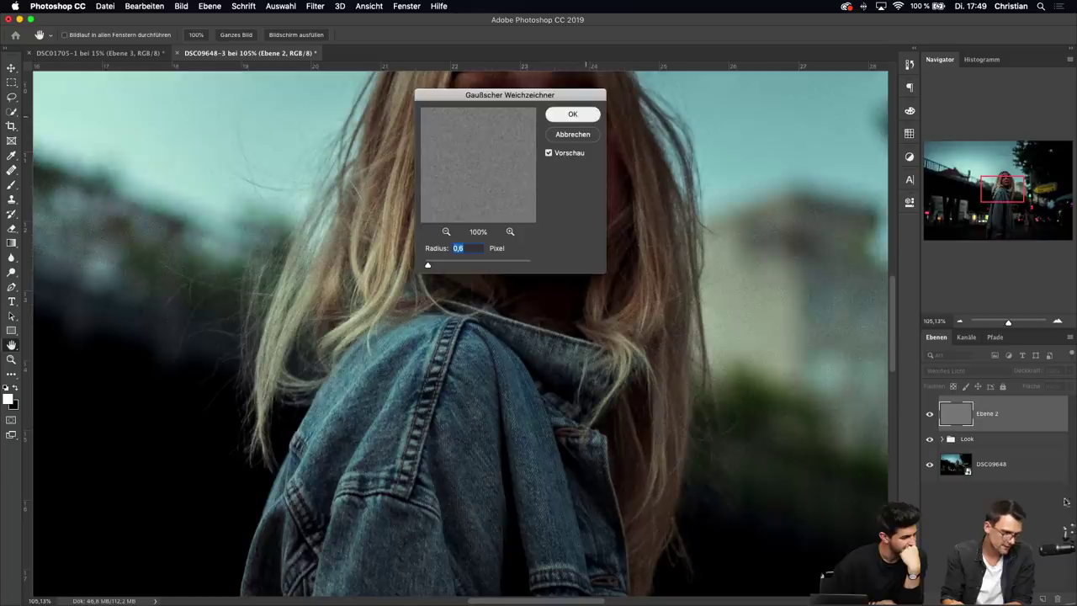
left_click(573, 114)
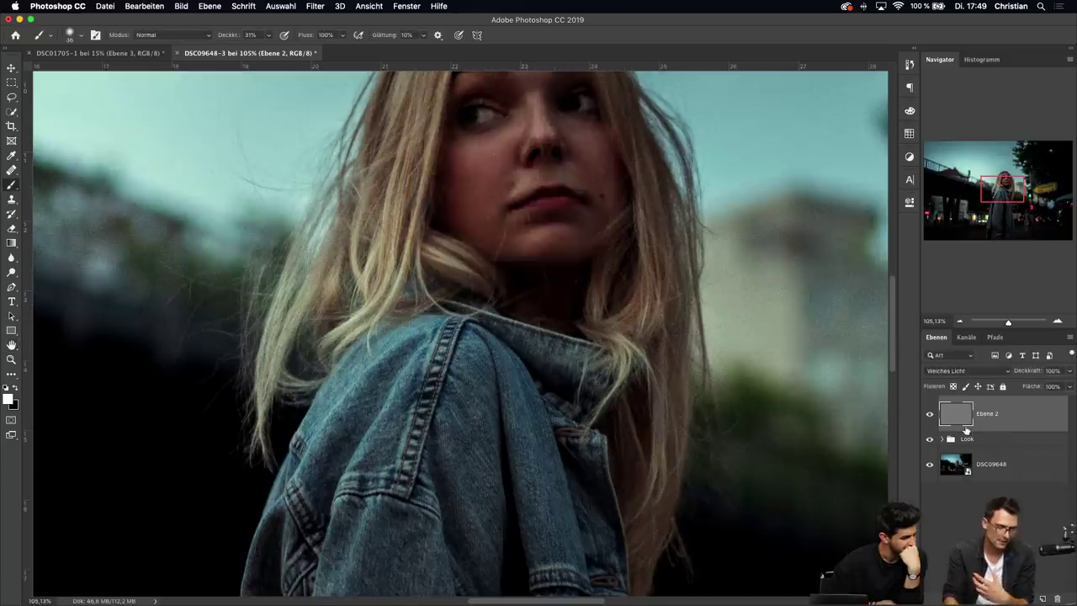
left_click_drag(1008, 323, 1004, 326)
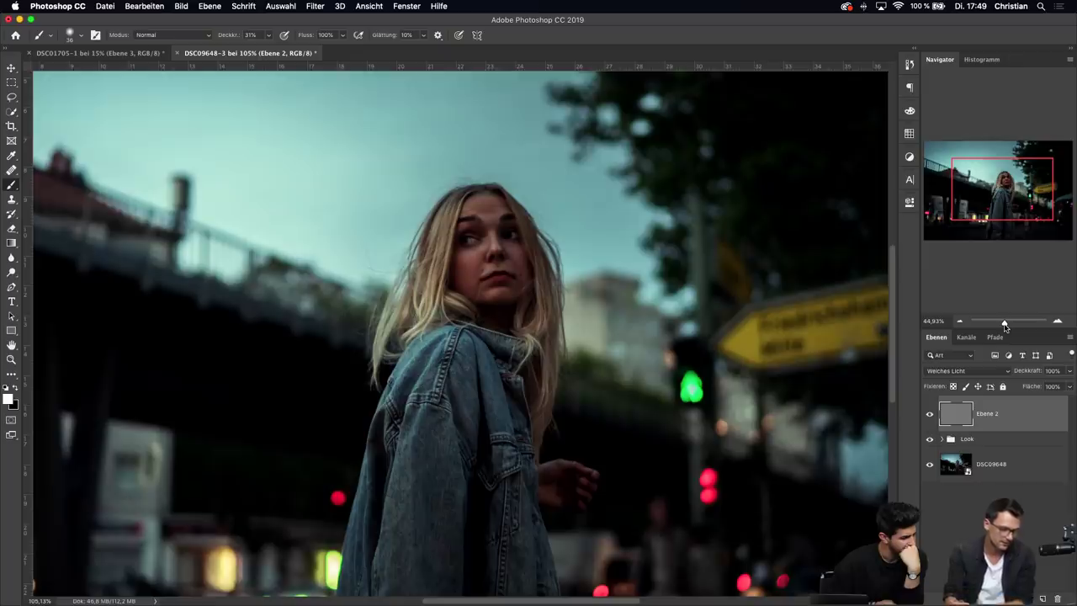
left_click_drag(1003, 327, 1005, 327)
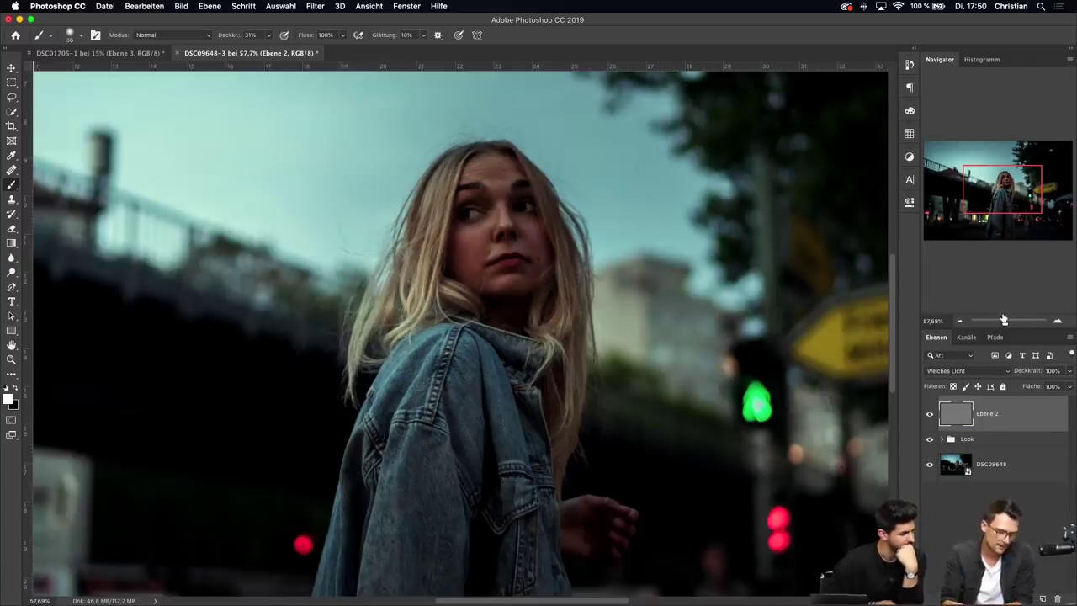
left_click_drag(1006, 325, 1003, 329)
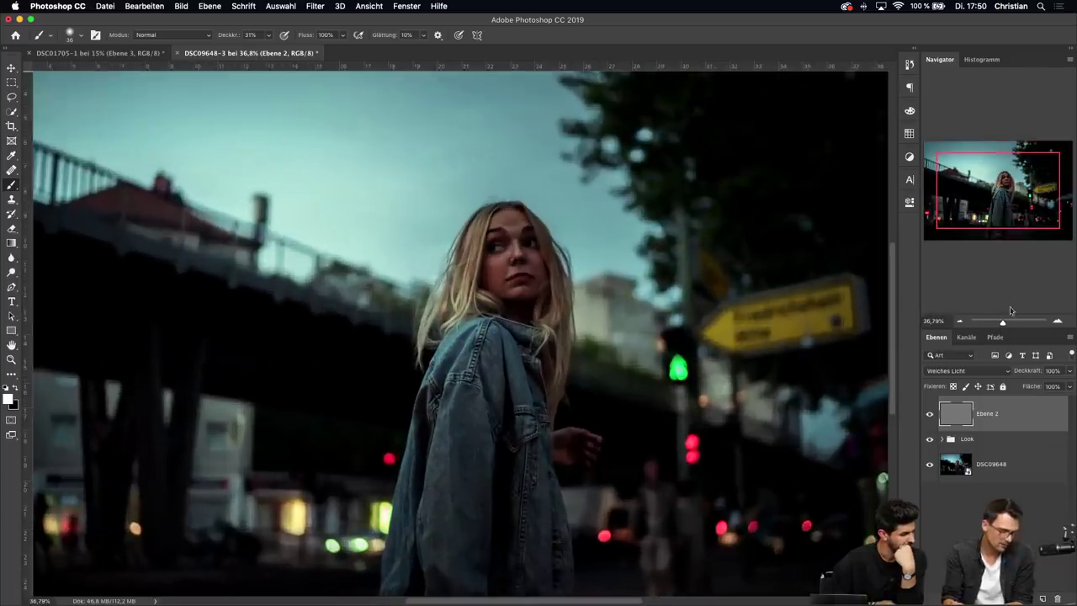
left_click_drag(1004, 208, 1009, 217)
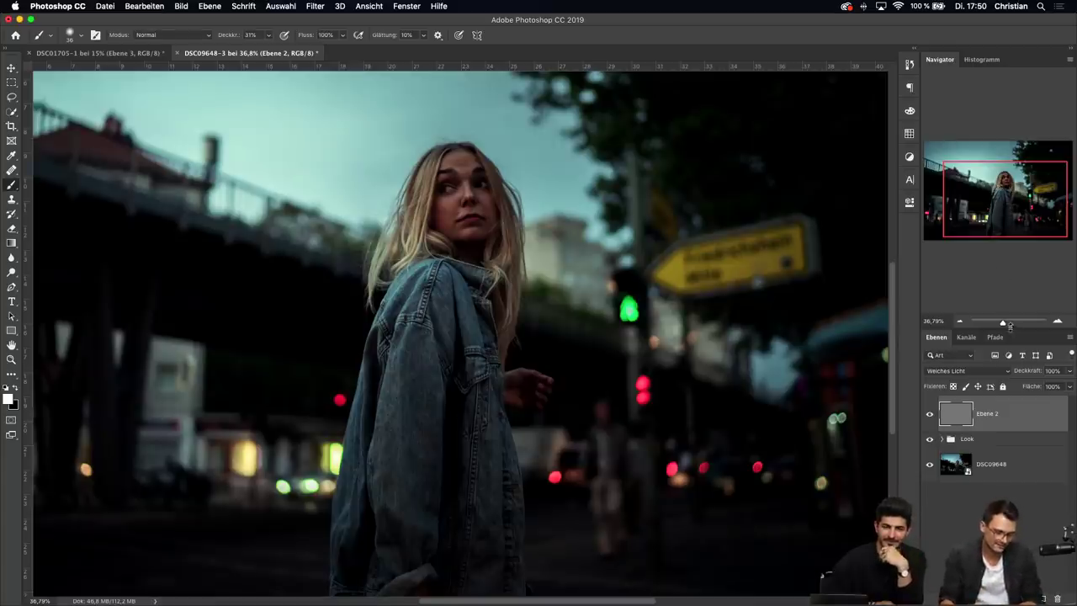
left_click_drag(1004, 324, 1001, 326)
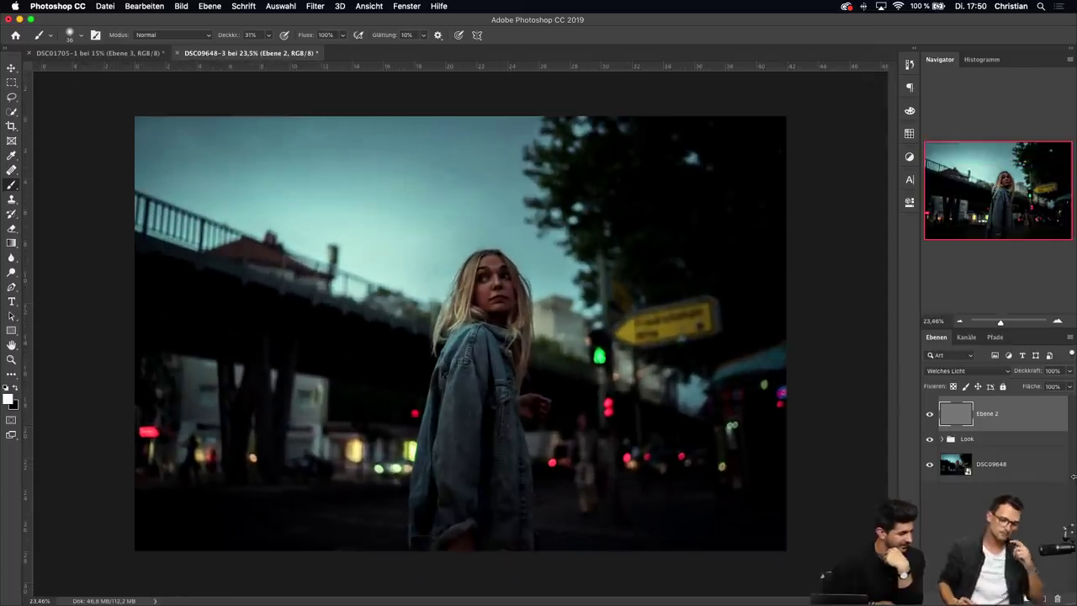